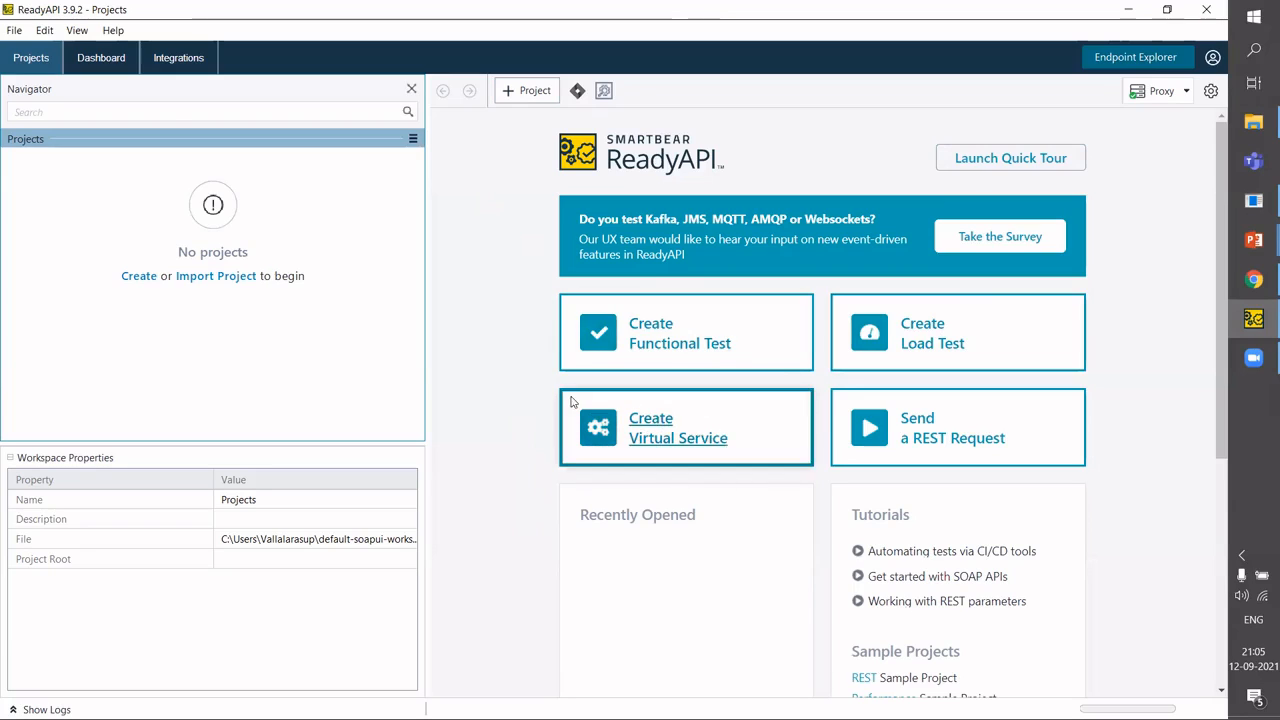
Look over the dashboard, the date-range options of the Test Case Status tile, and the lists of available and installed integrations.
click(110, 59)
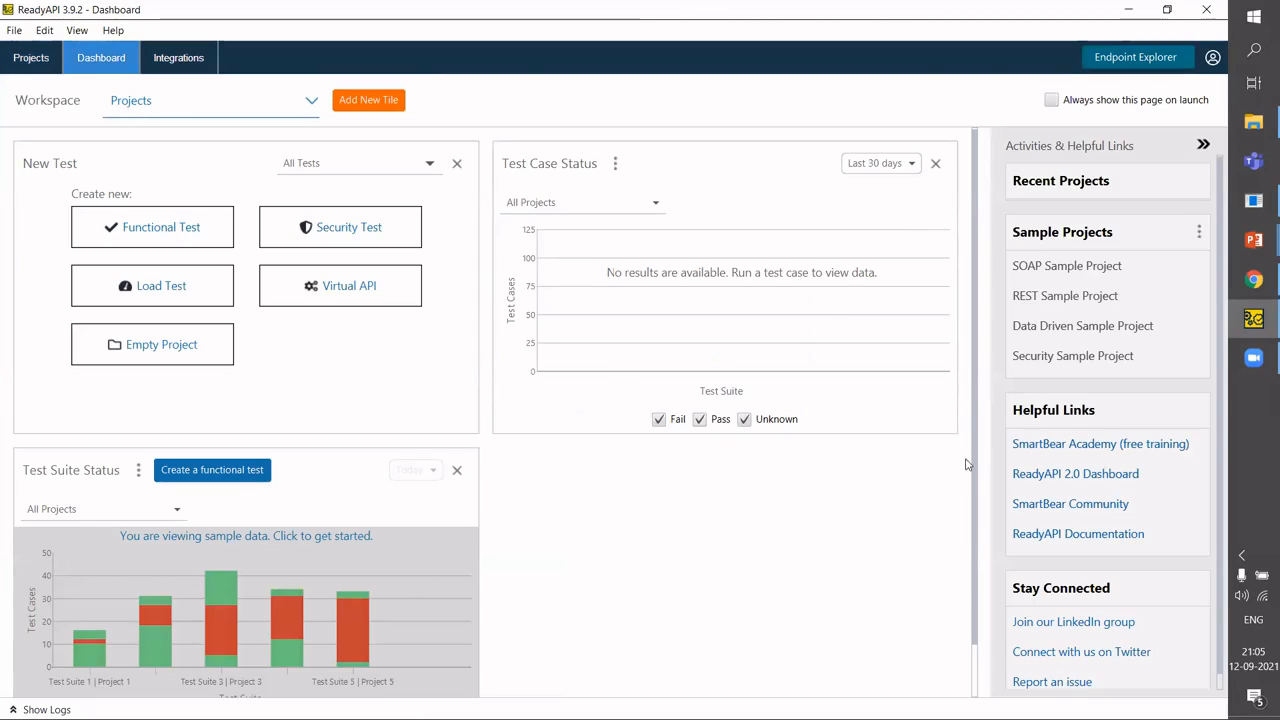
click(900, 170)
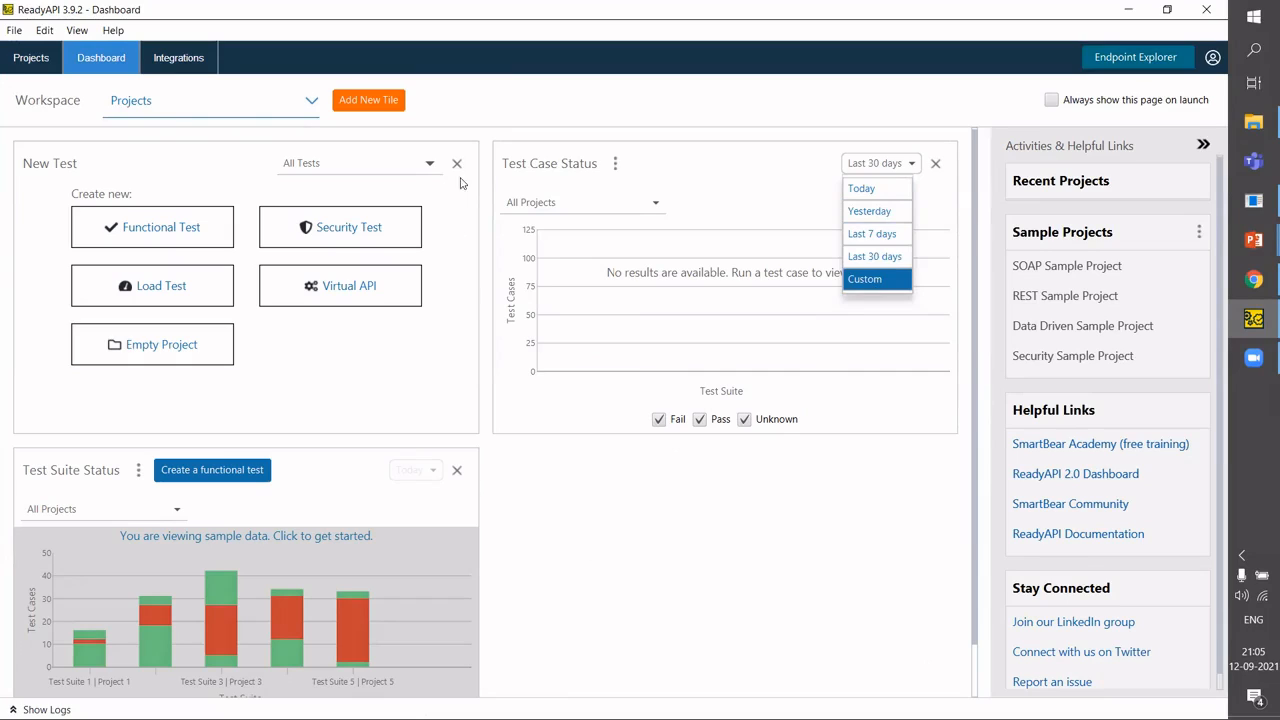
click(199, 60)
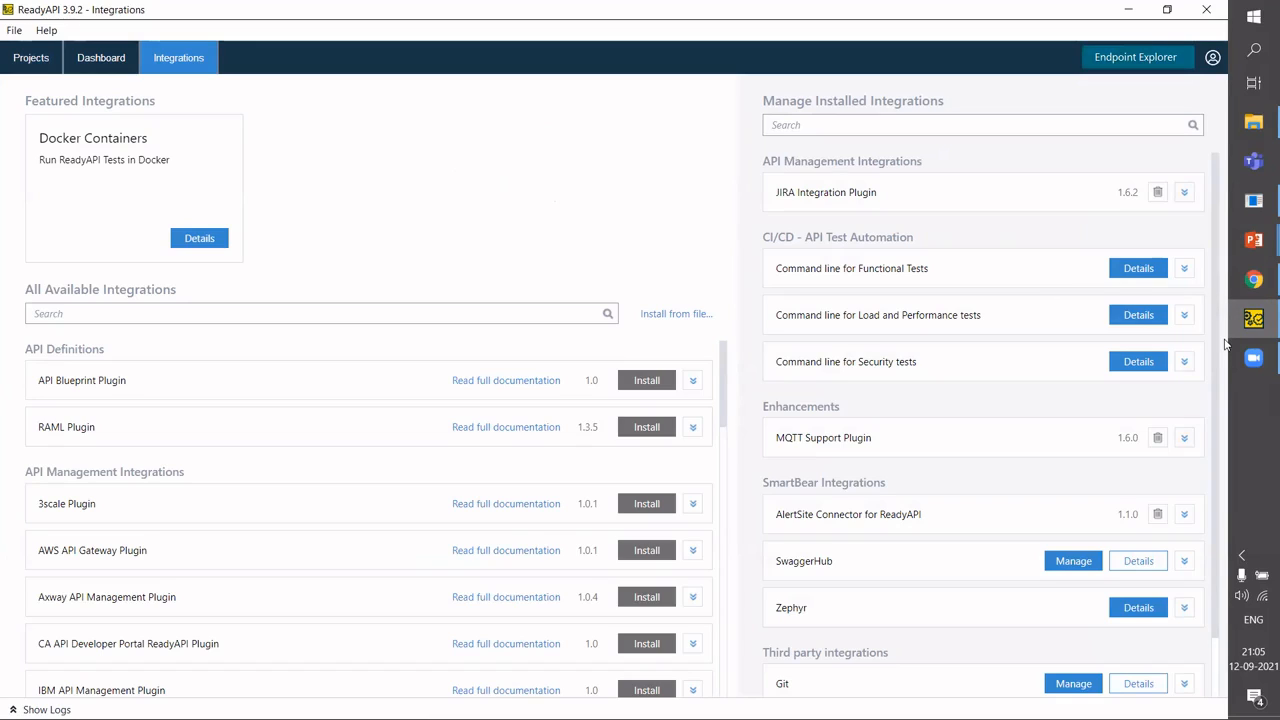
drag(1225, 344, 1225, 346)
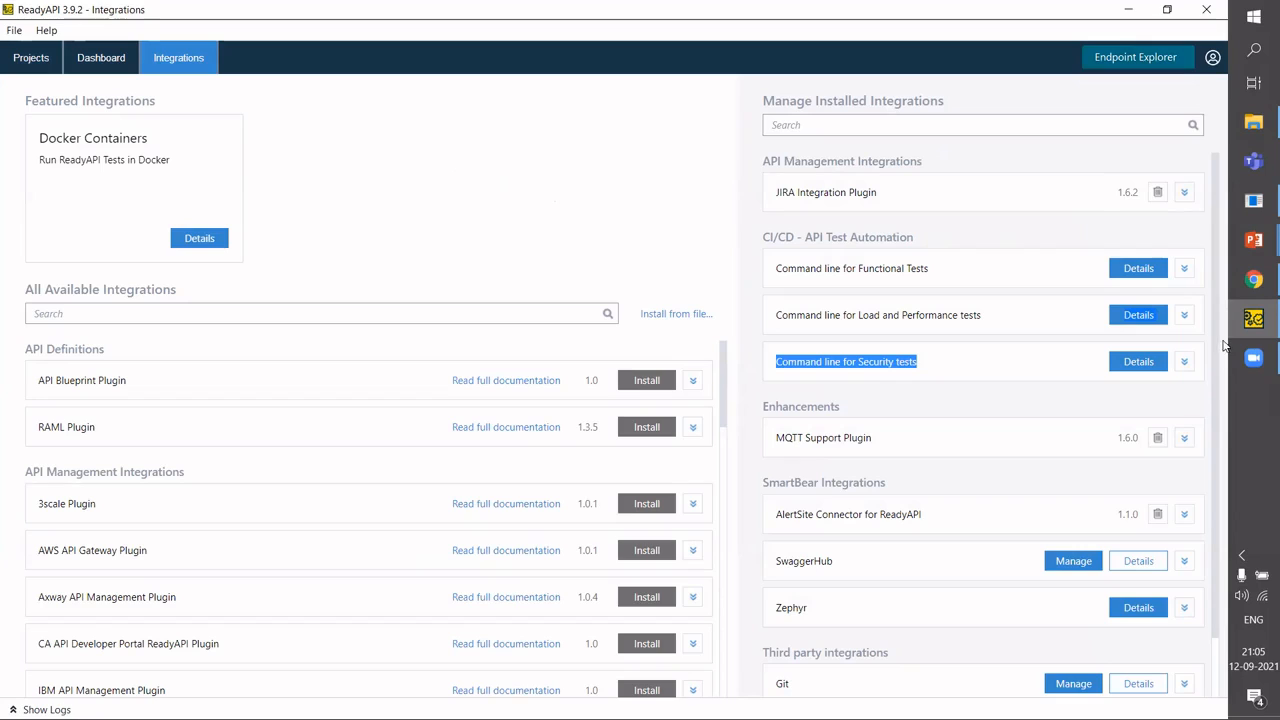
scroll(1212, 510, down, 1)
scroll(1208, 440, down, 1)
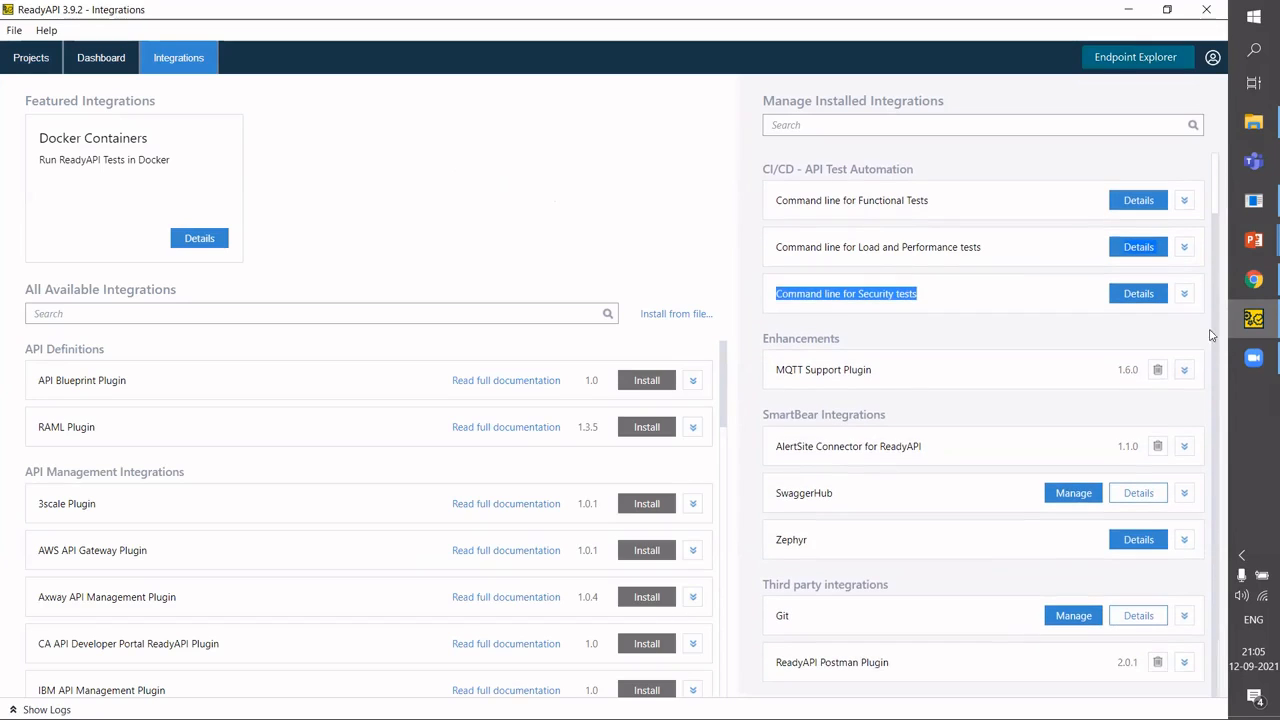
scroll(1192, 249, up, 2)
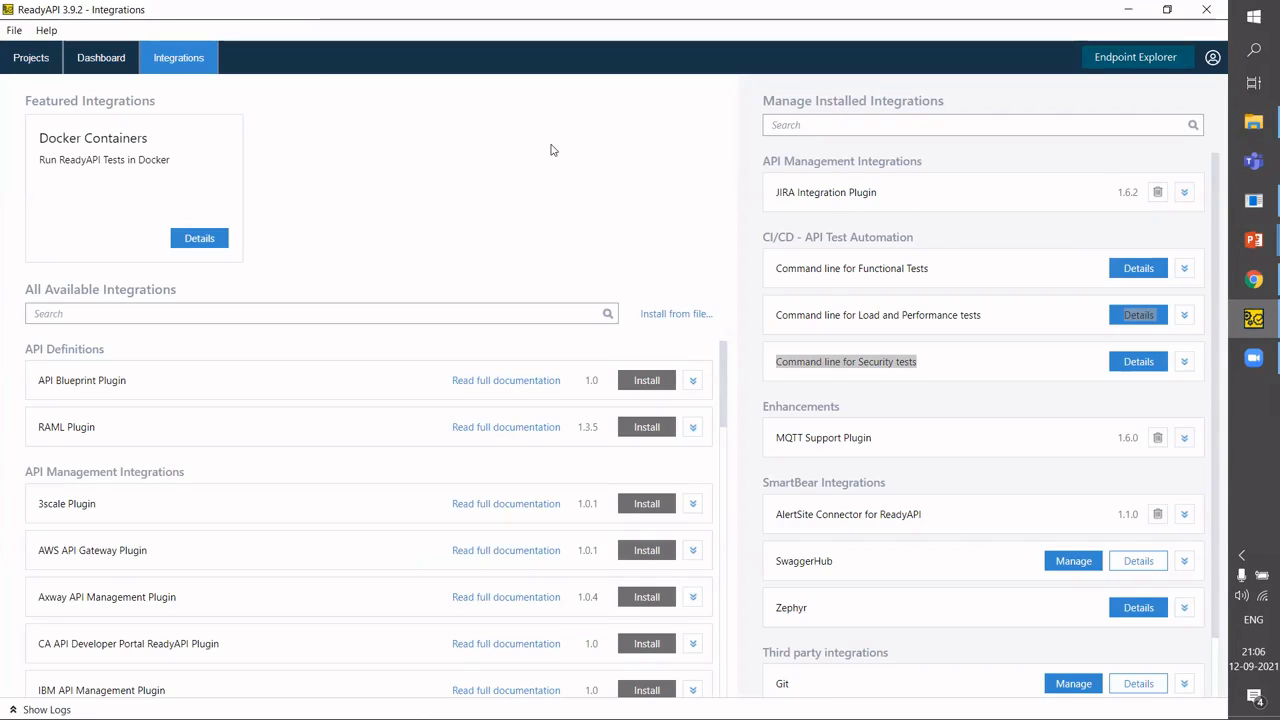
Return to the projects view and start a new functional test.
click(31, 58)
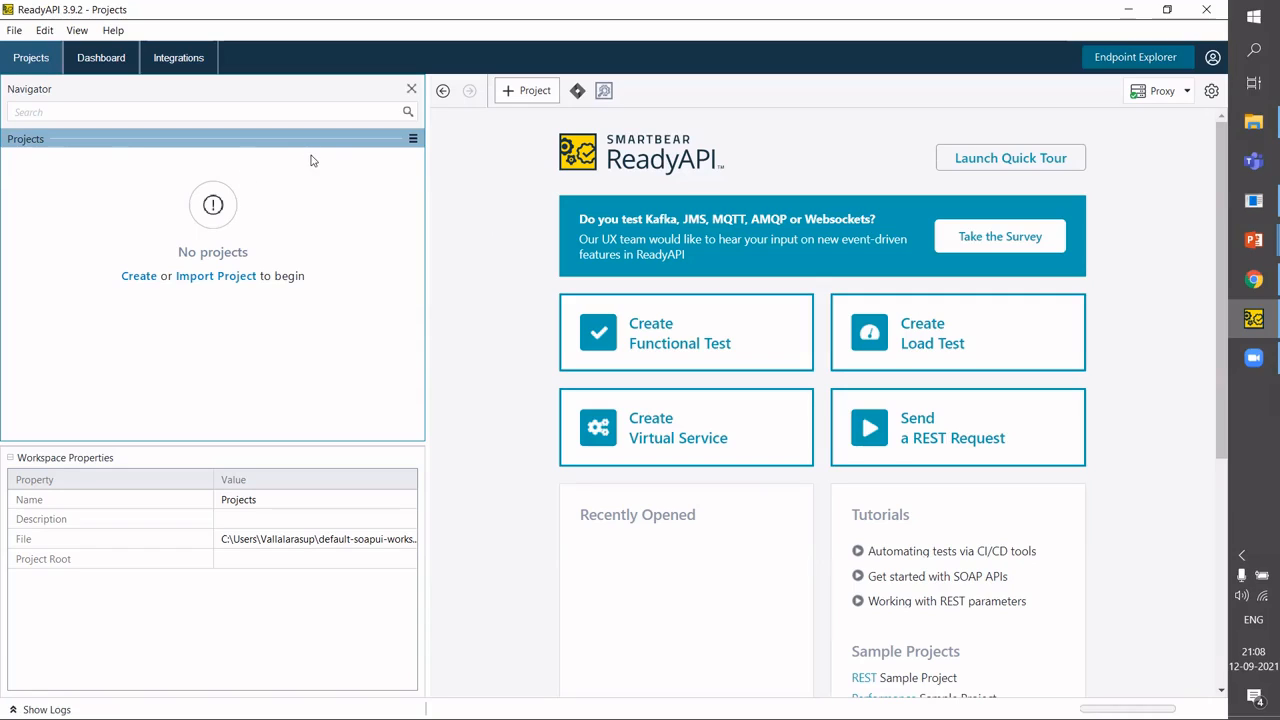
click(16, 31)
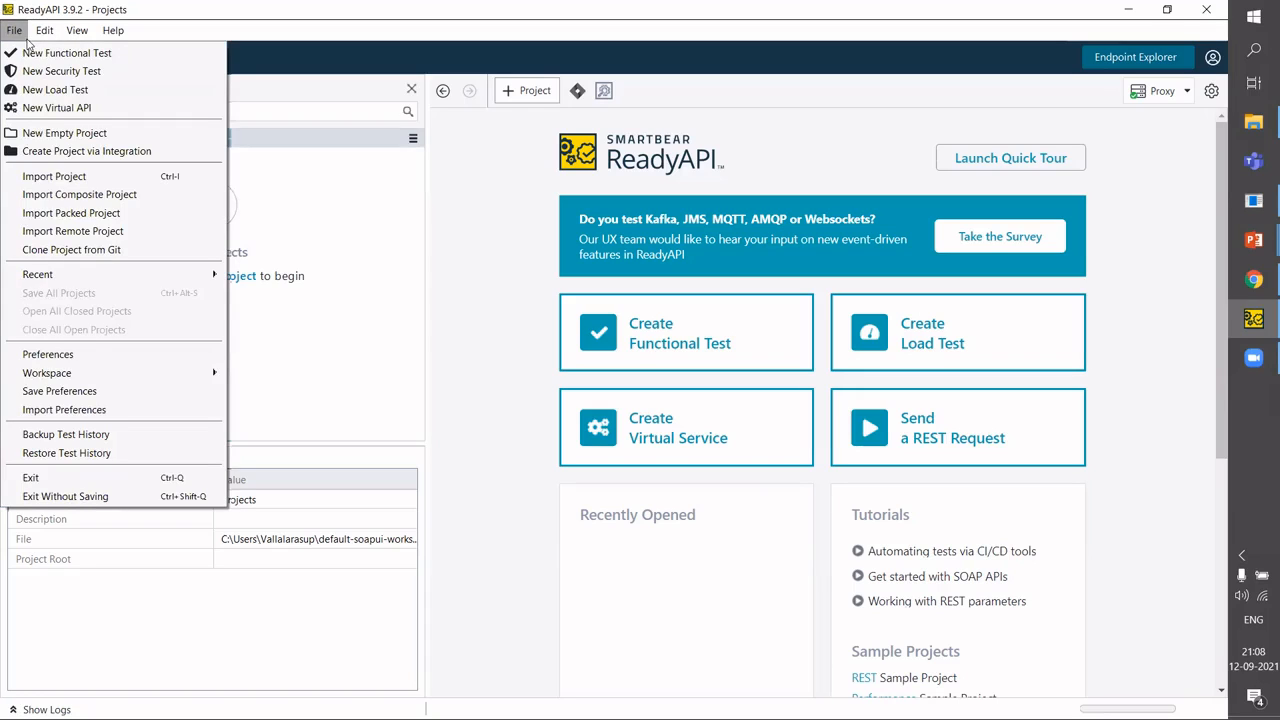
click(36, 53)
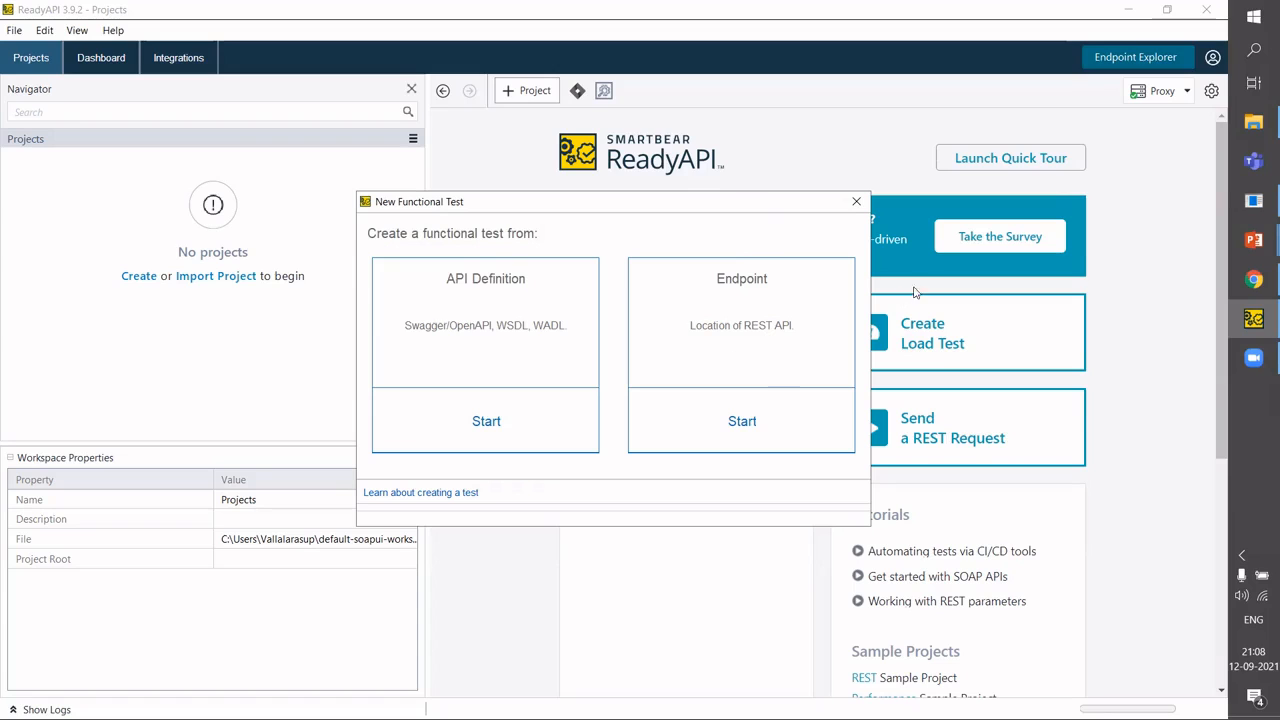
Switch to Chrome and review the definition URL and the pet, store and user operations of the Swagger Petstore API.
click(1252, 281)
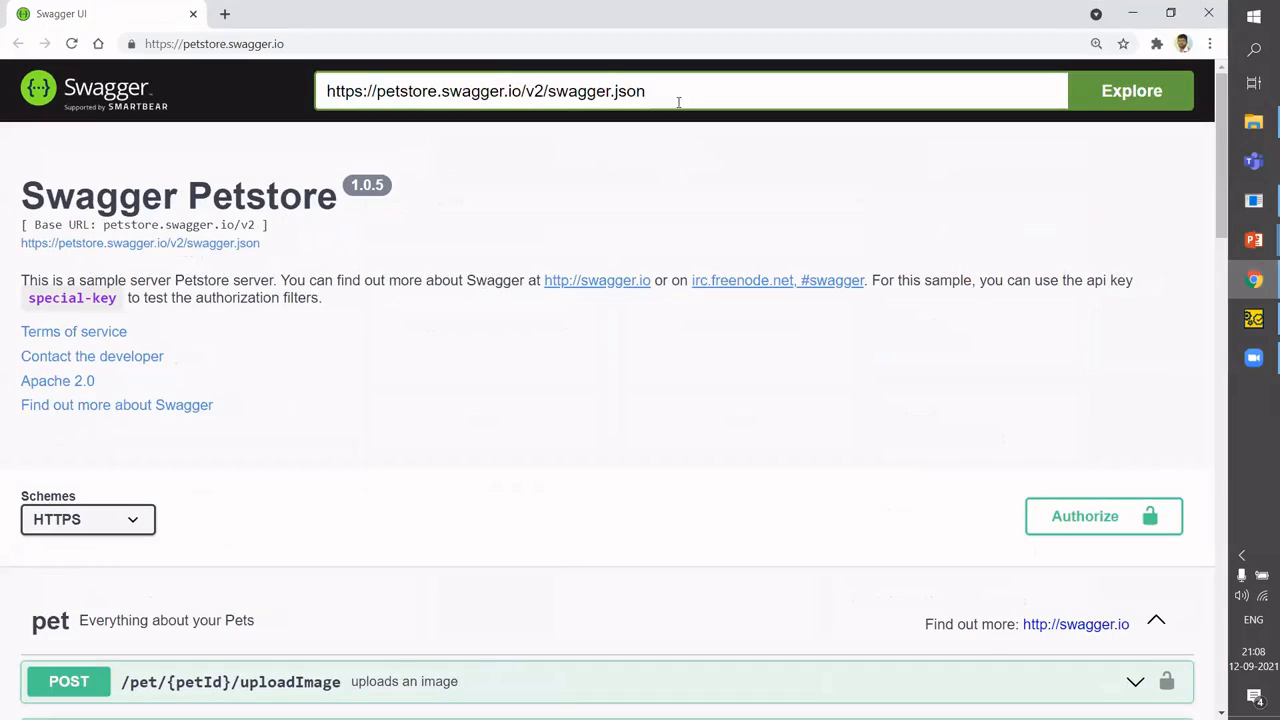
key(ctrl+a)
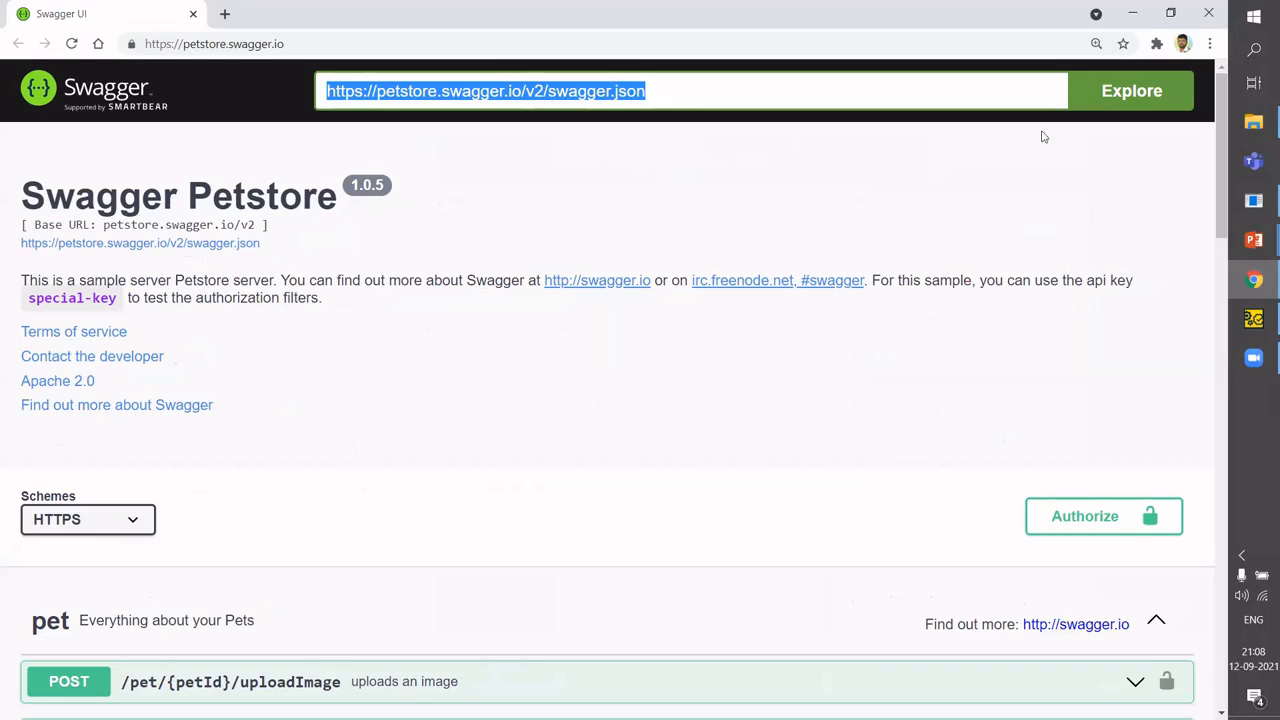
scroll(1221, 157, down, 1)
scroll(1221, 155, down, 2)
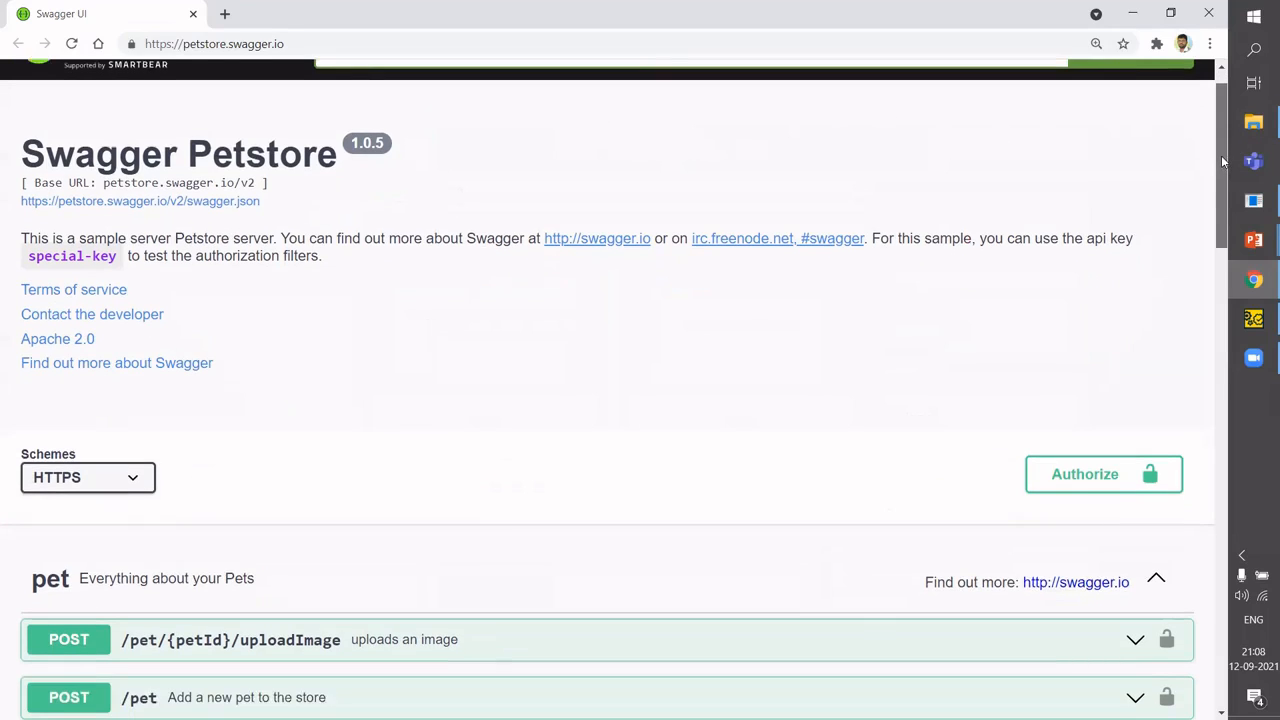
scroll(1226, 234, down, 1)
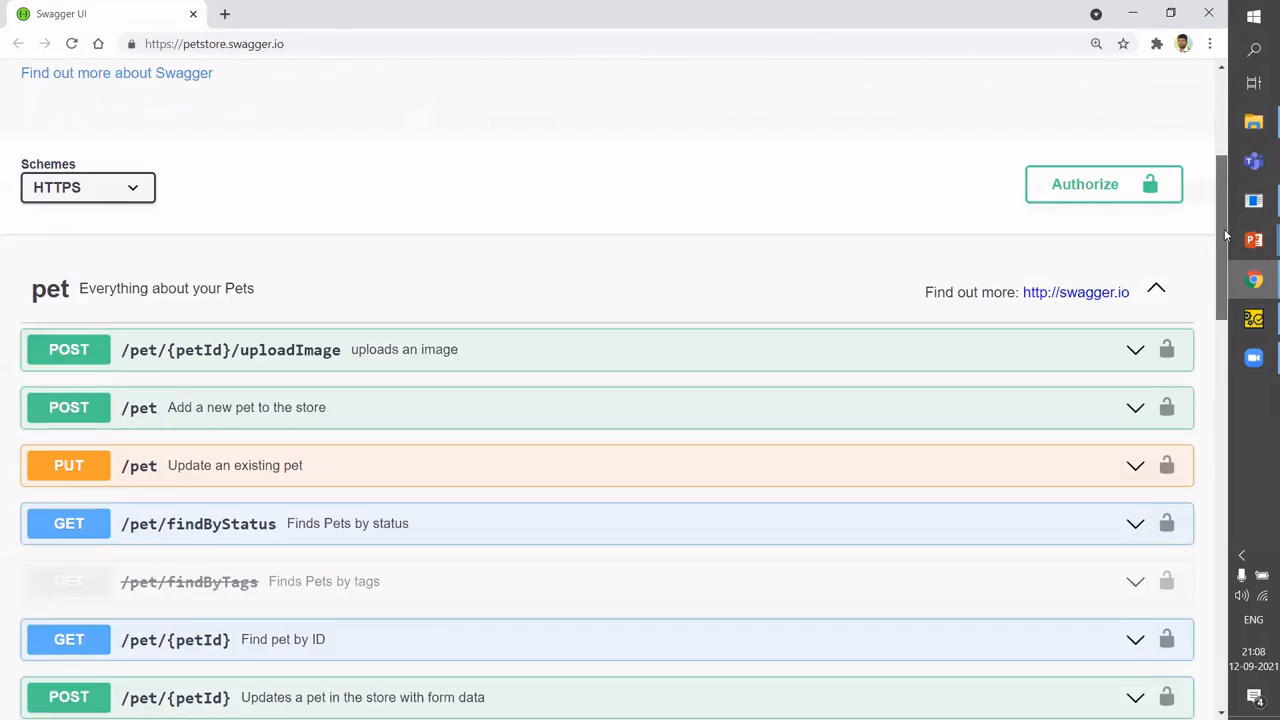
scroll(1226, 254, down, 1)
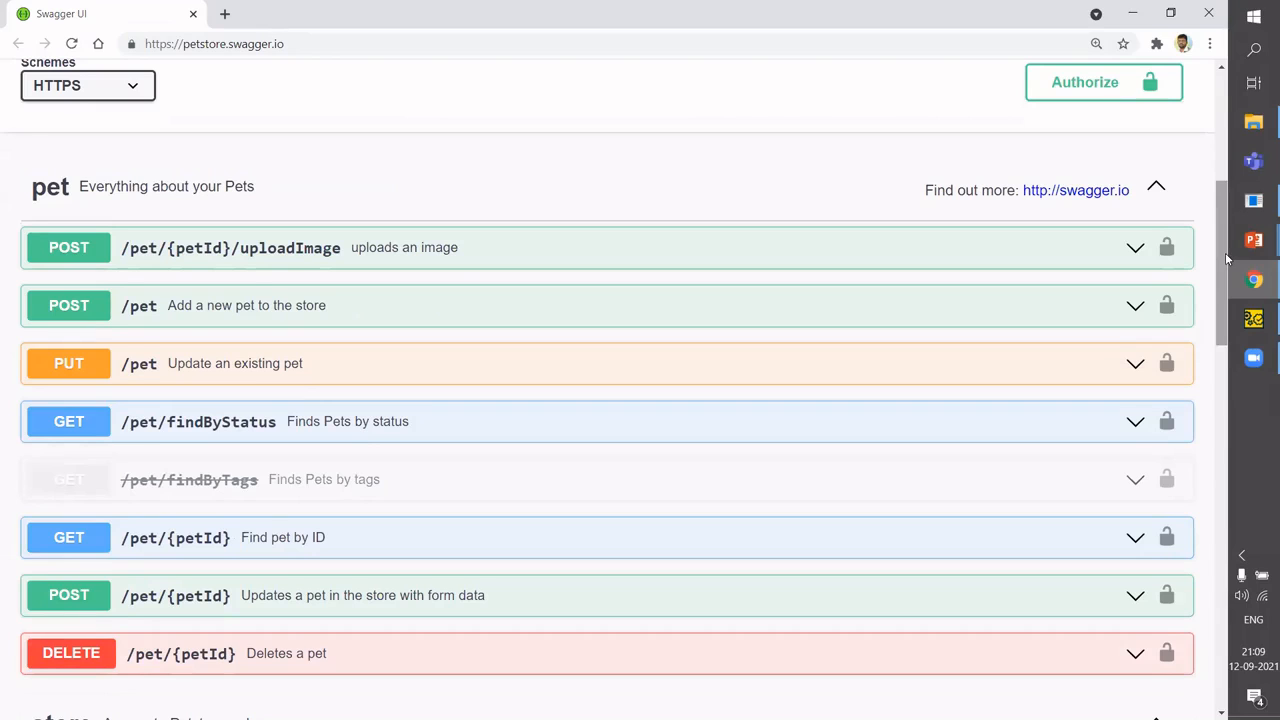
drag(1225, 252, 1217, 343)
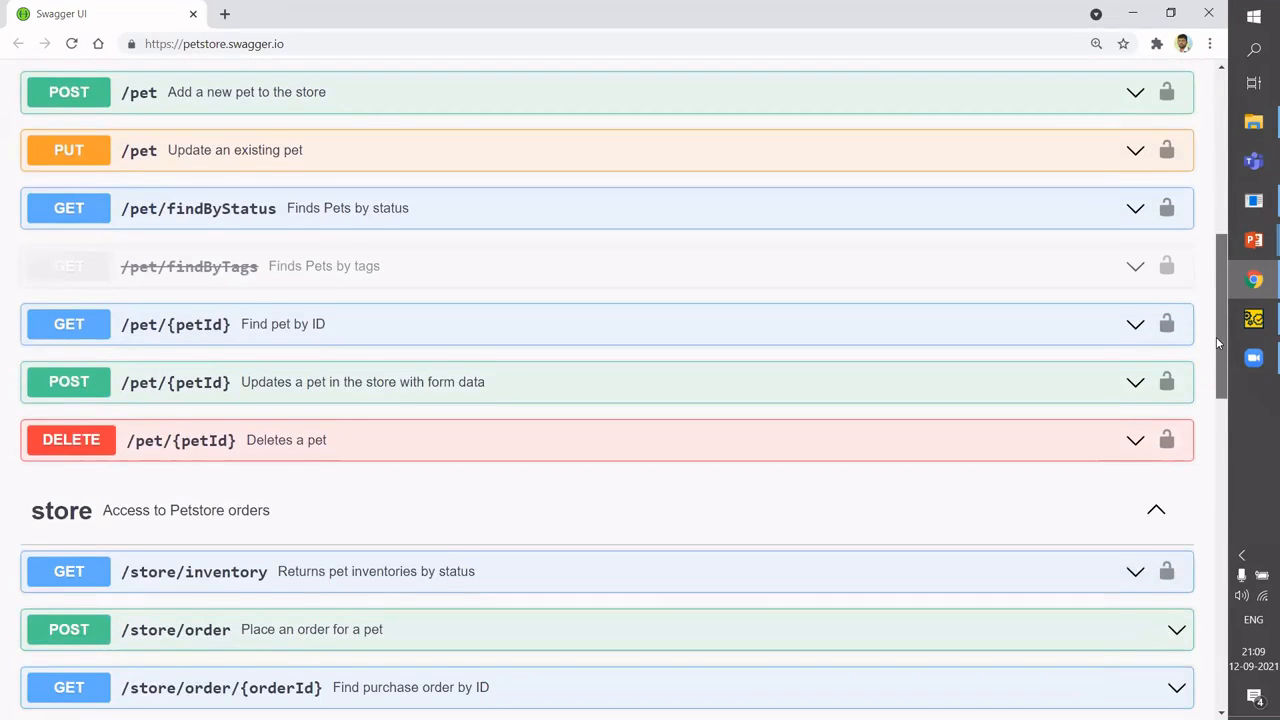
scroll(1217, 343, down, 1)
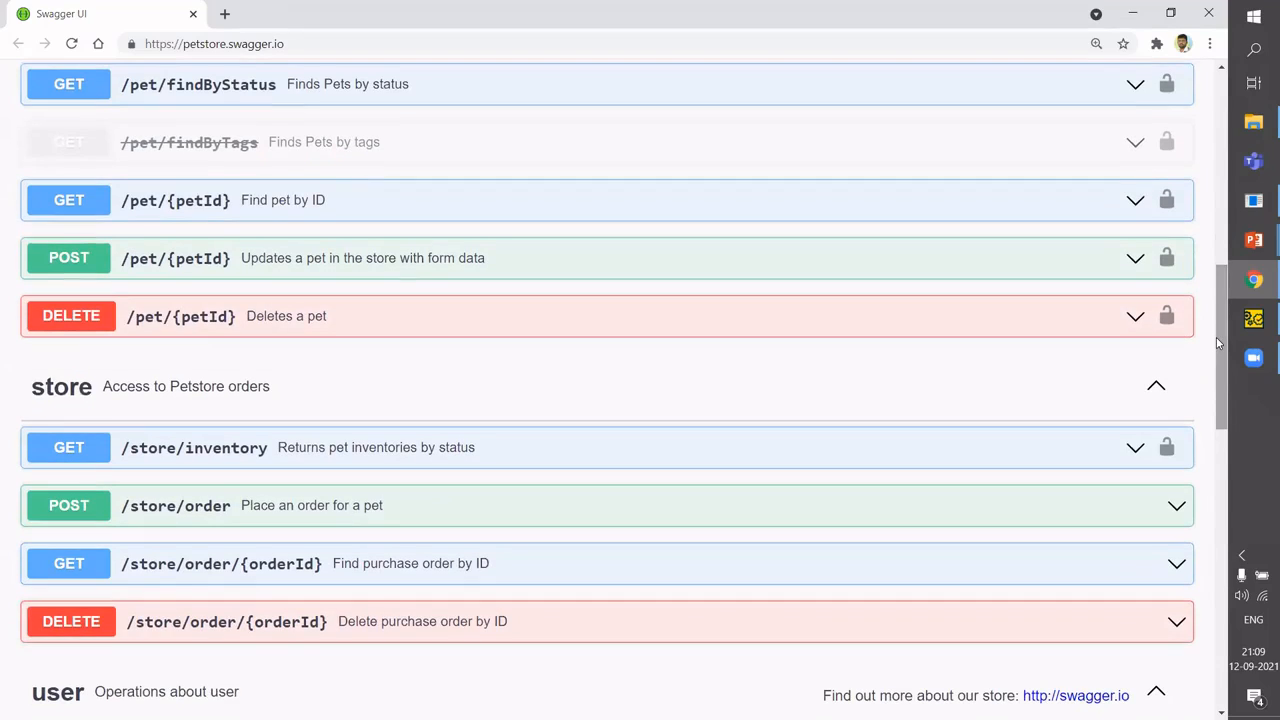
drag(1218, 350, 1218, 440)
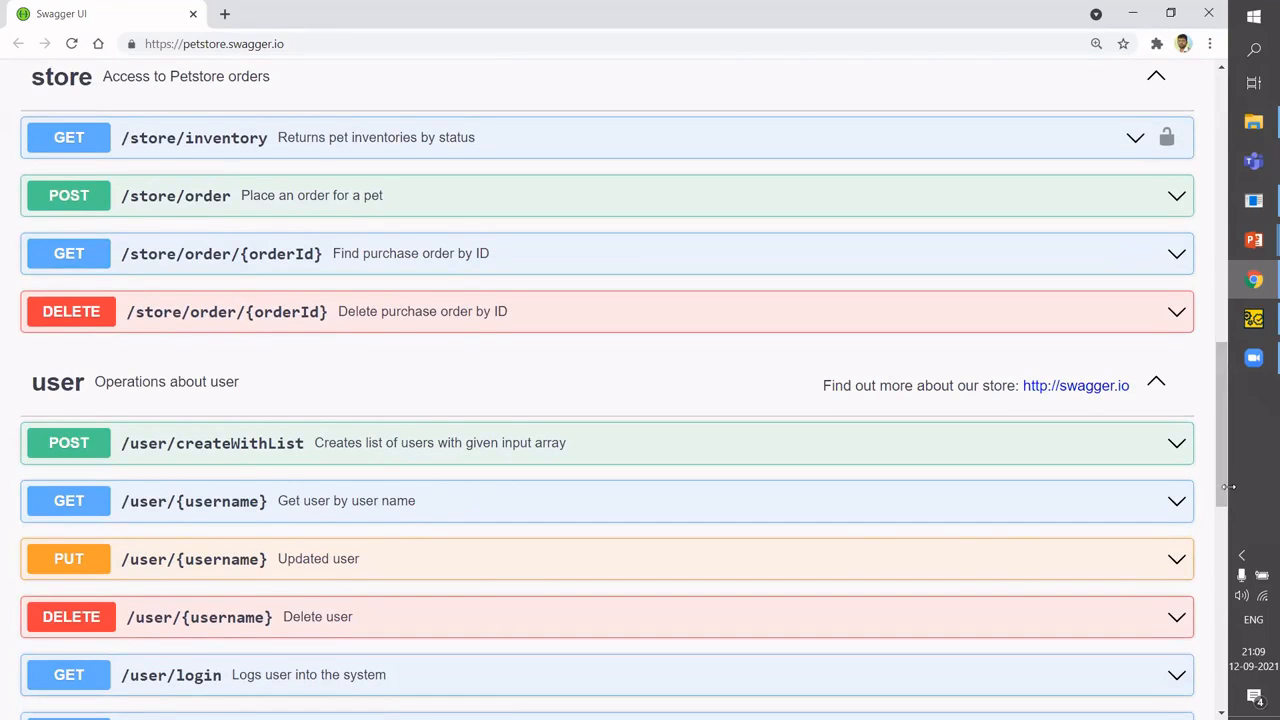
drag(1228, 487, 1226, 483)
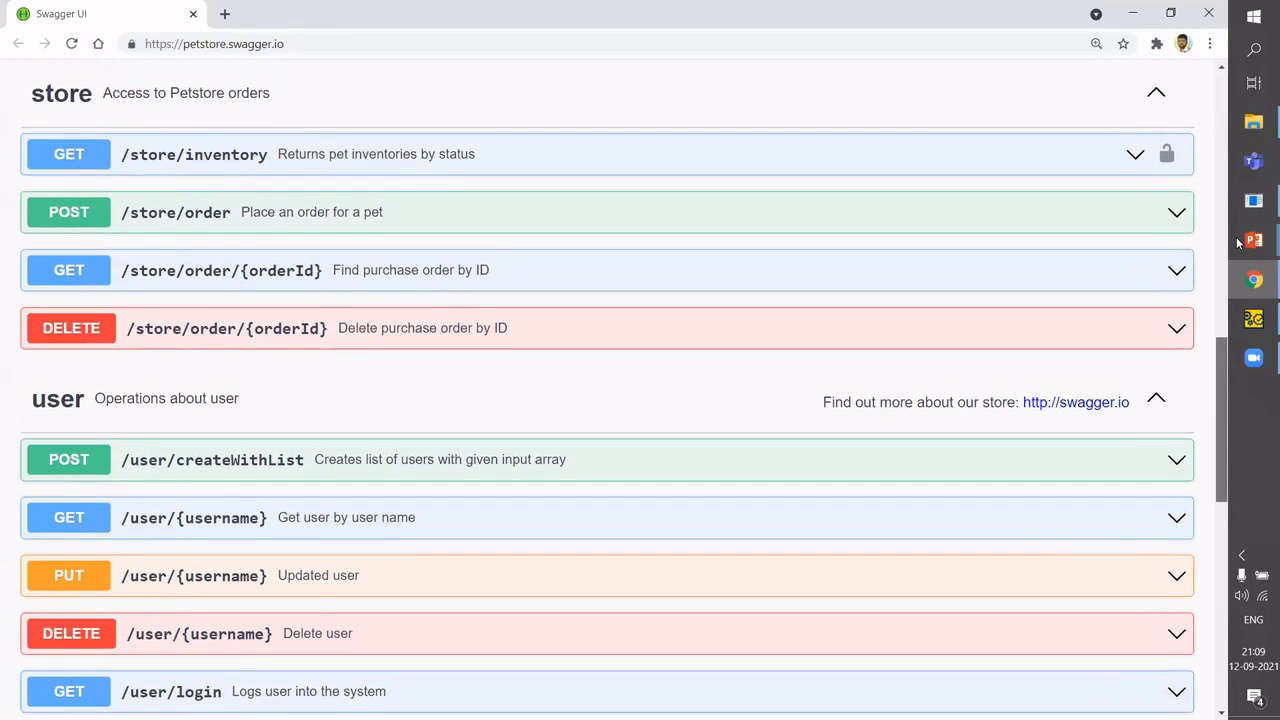
scroll(1222, 102, up, 3)
scroll(1222, 102, up, 2)
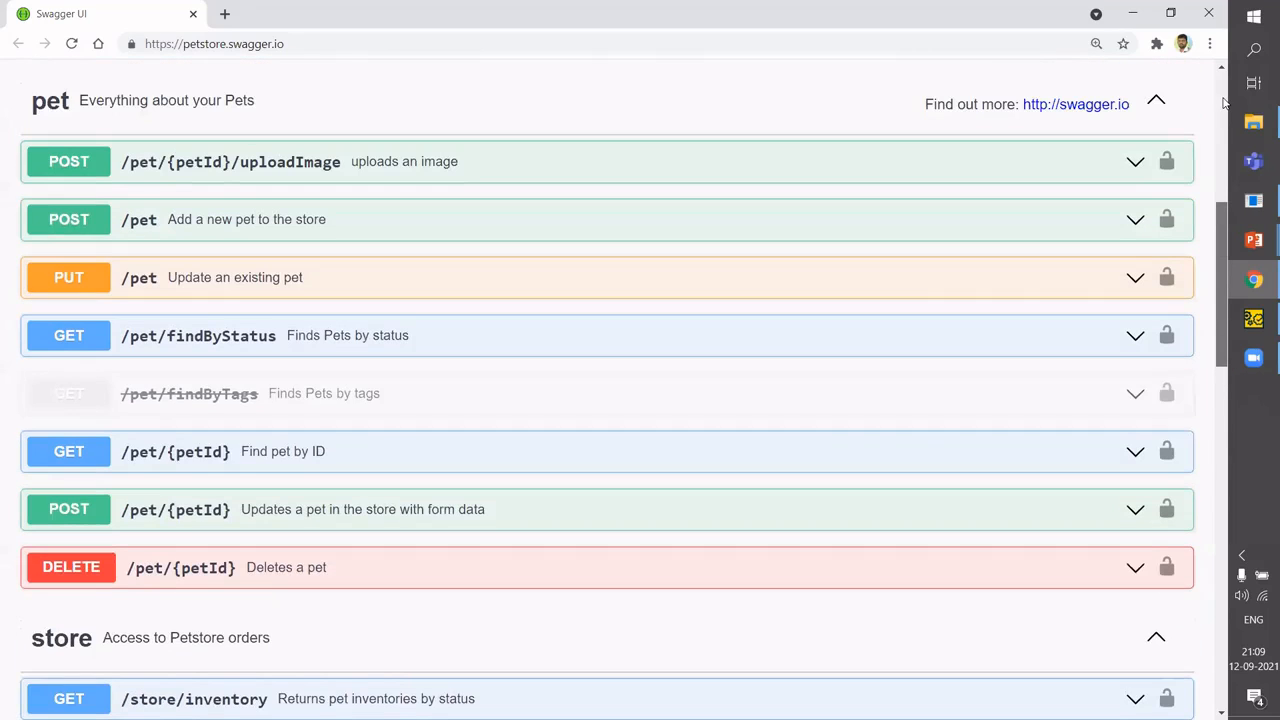
scroll(1222, 102, up, 2)
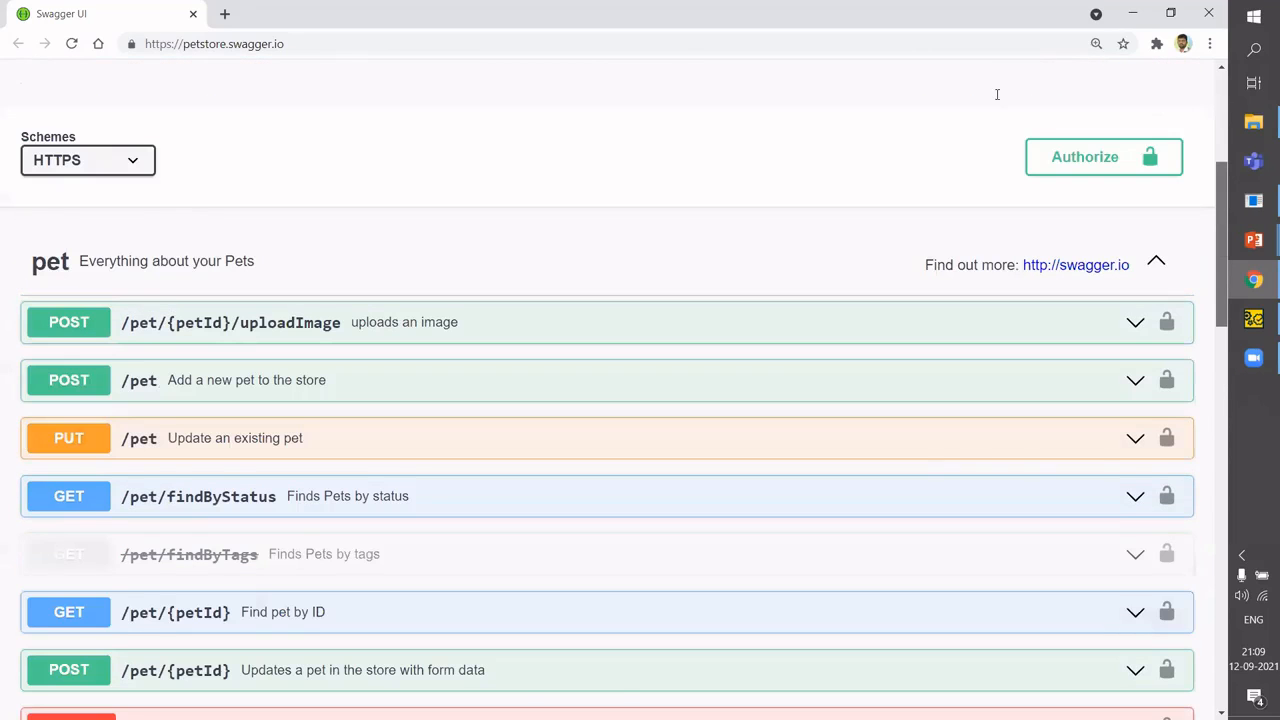
scroll(997, 94, up, 2)
scroll(974, 96, up, 2)
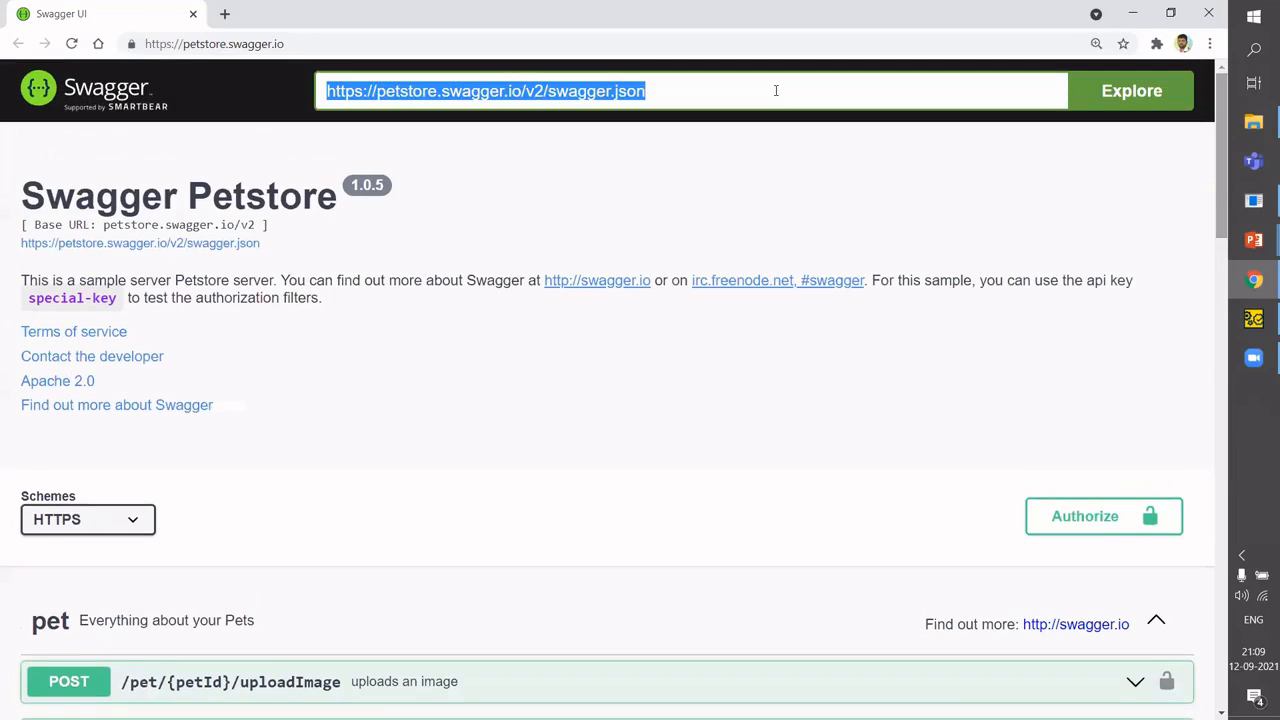
click(775, 90)
key(ctrl+a)
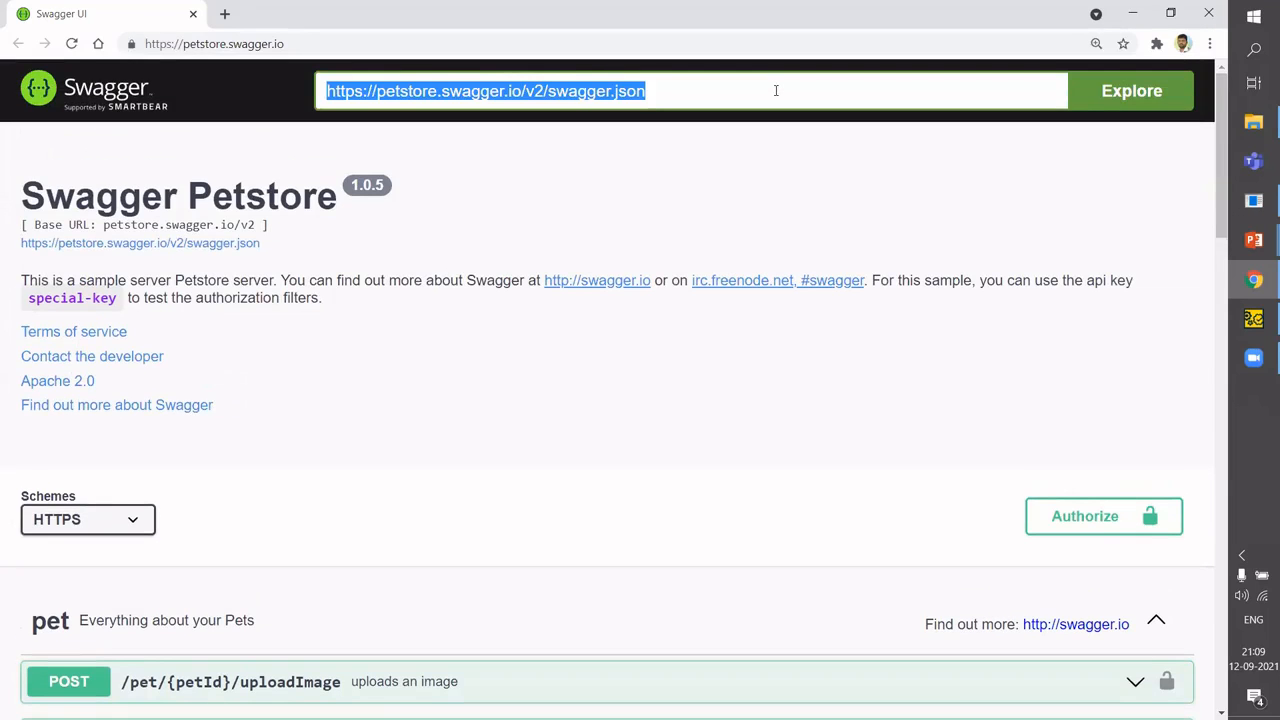
key(alt+Tab)
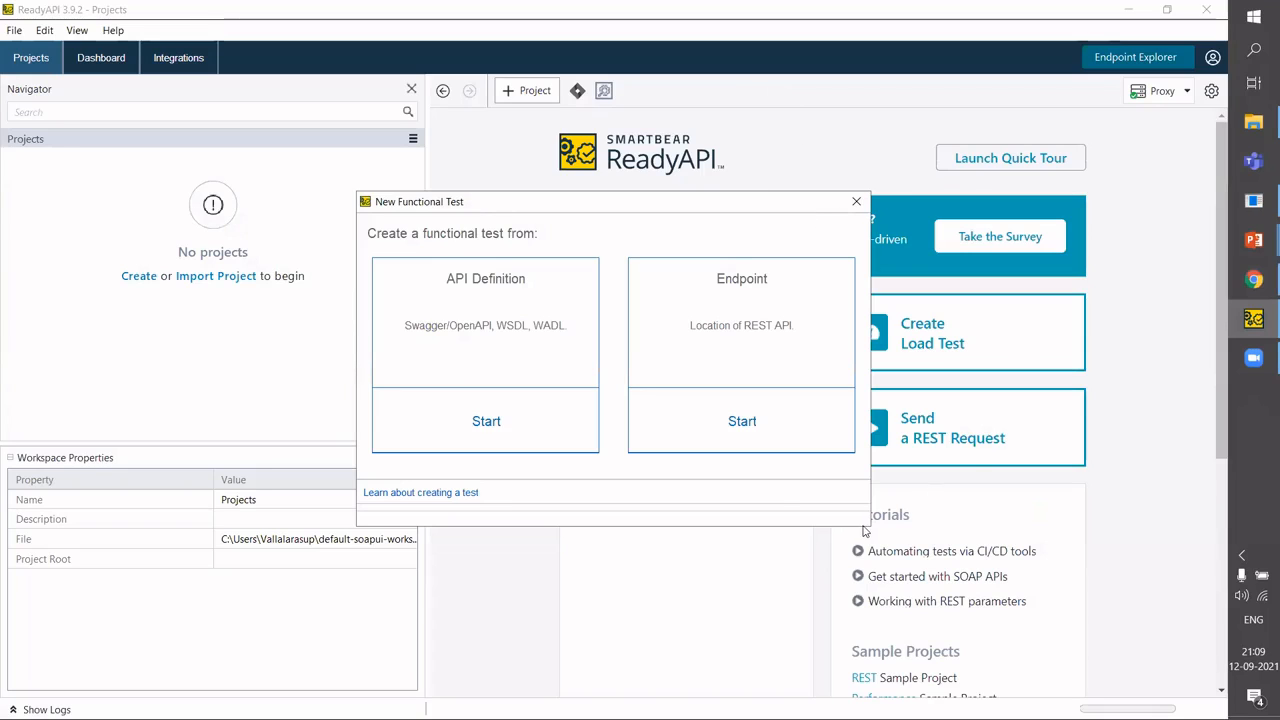
click(749, 424)
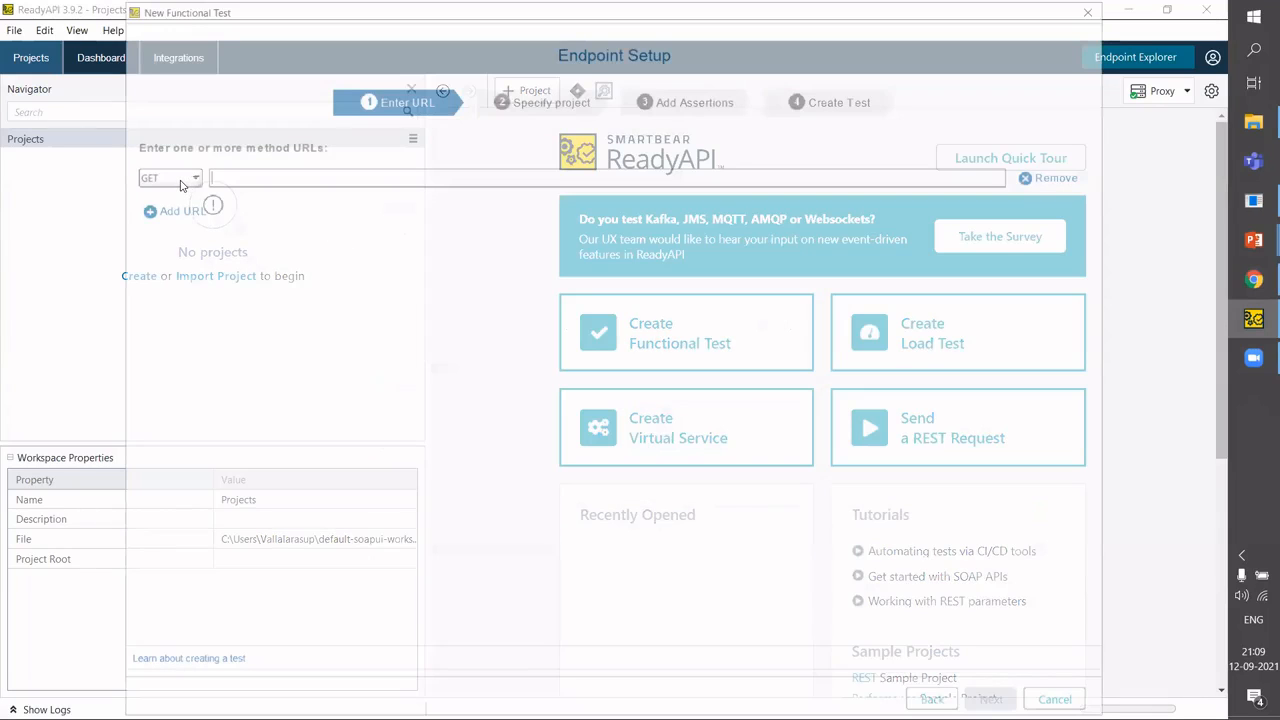
click(187, 180)
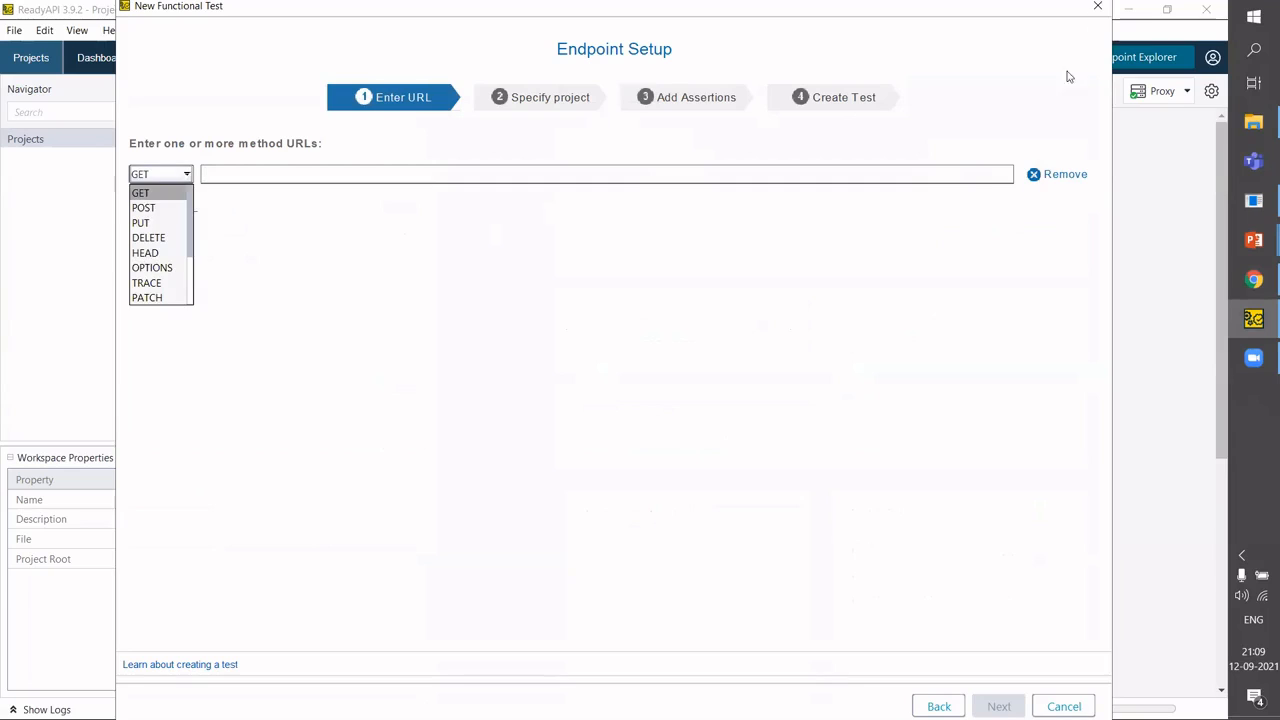
click(1100, 8)
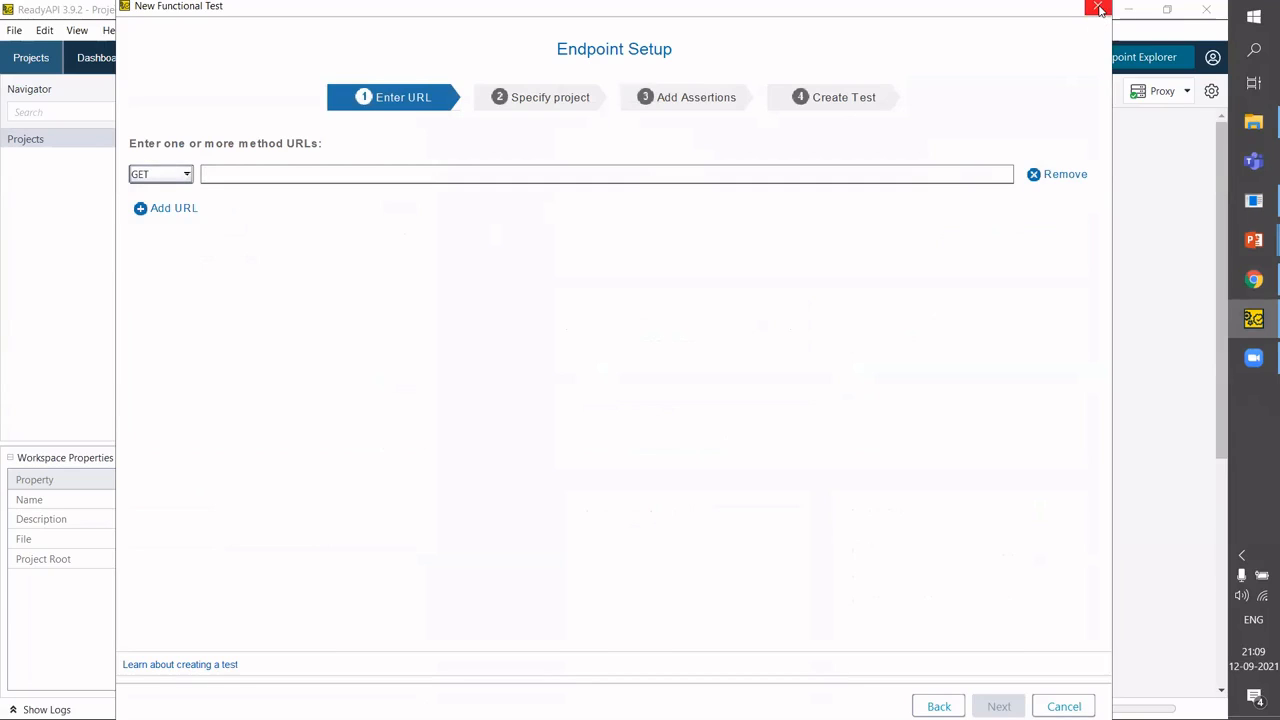
click(1100, 8)
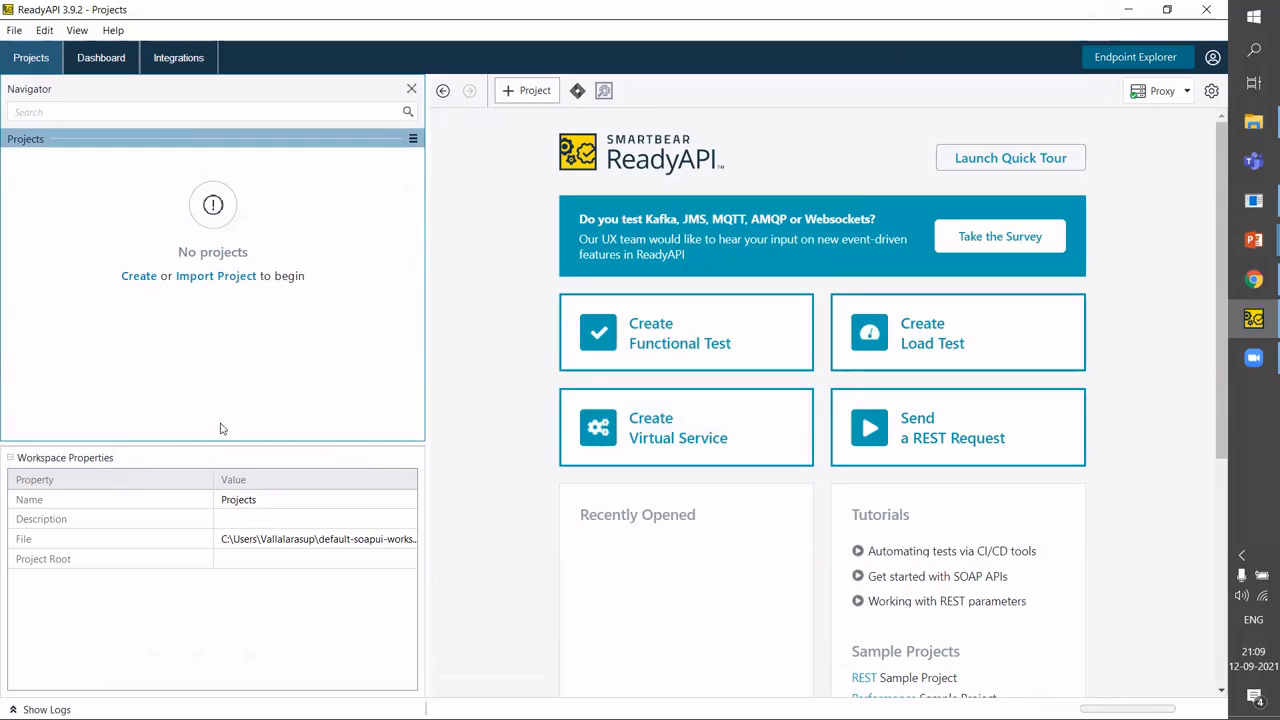
Create a new project, rename it DemoProject and expand it in the project tree.
click(140, 284)
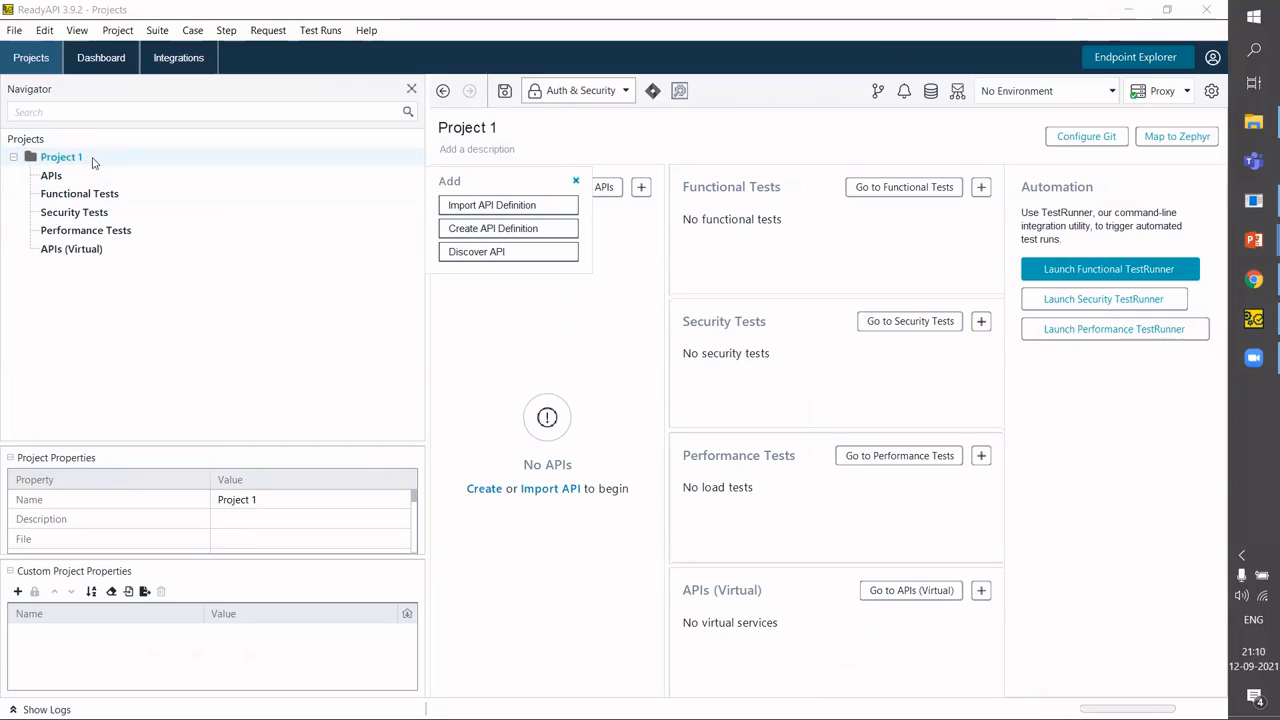
click(81, 158)
right_click(81, 158)
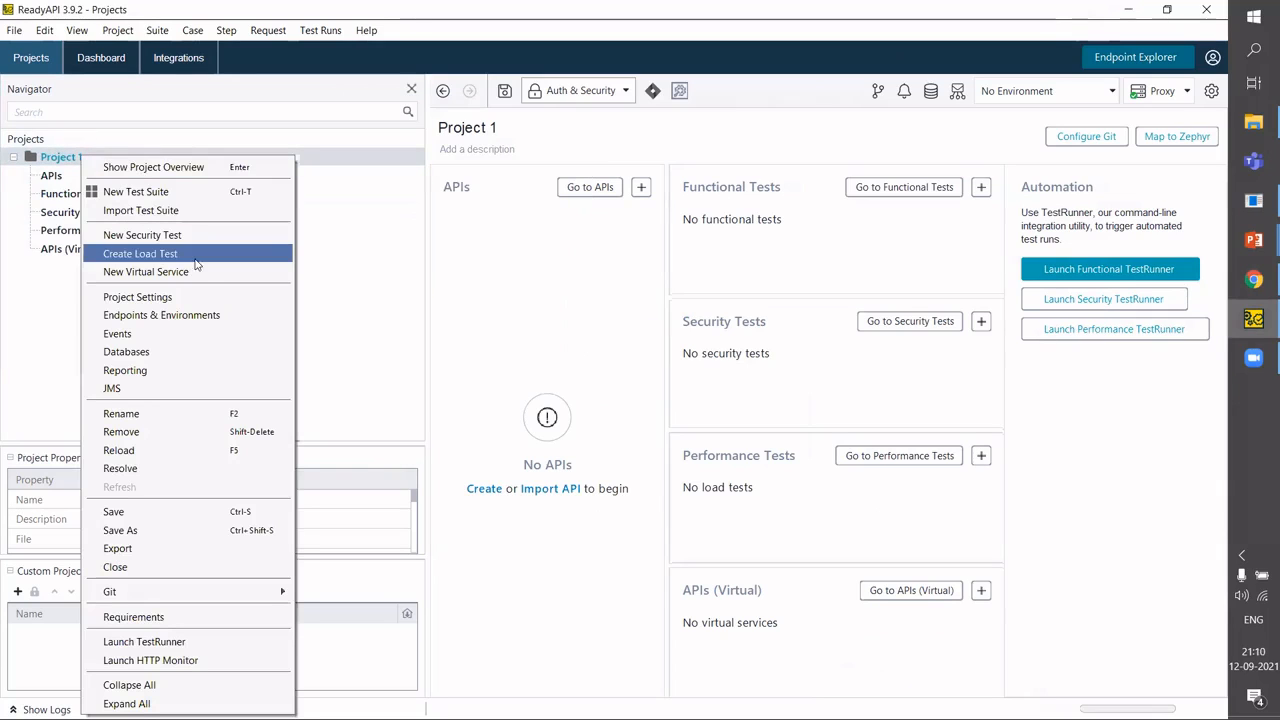
click(178, 418)
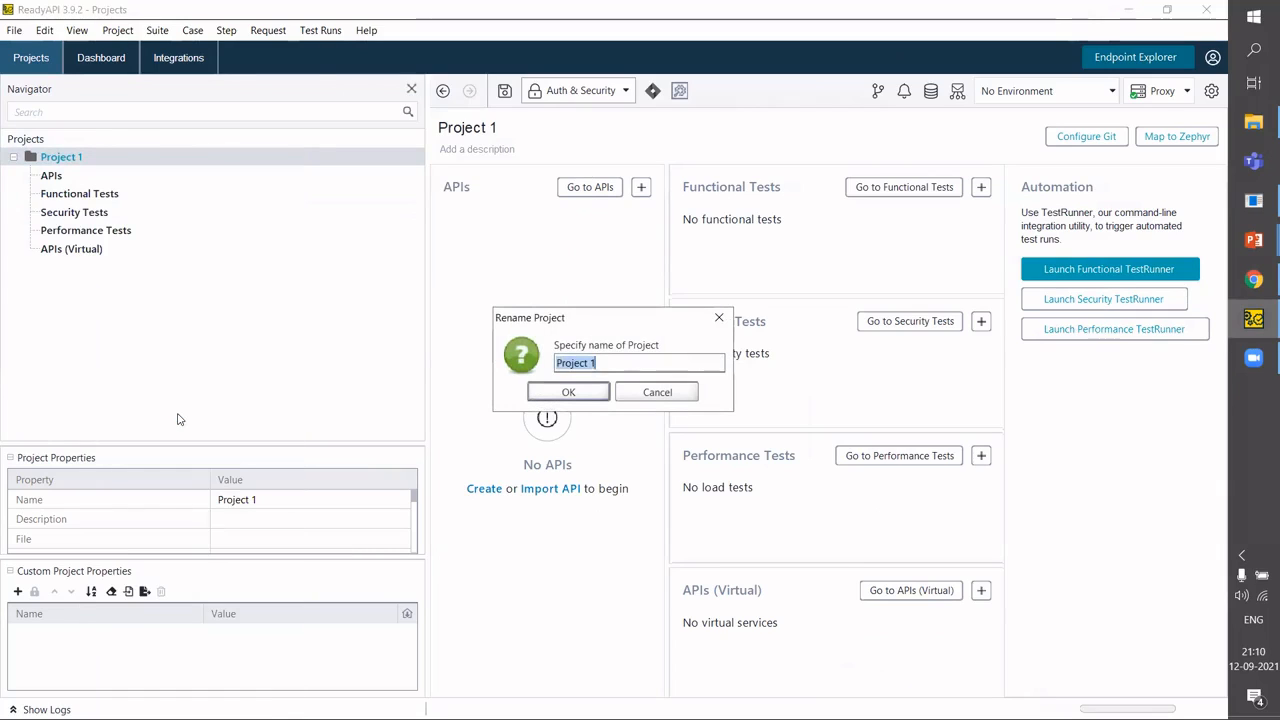
text(DemoPro)
click(568, 392)
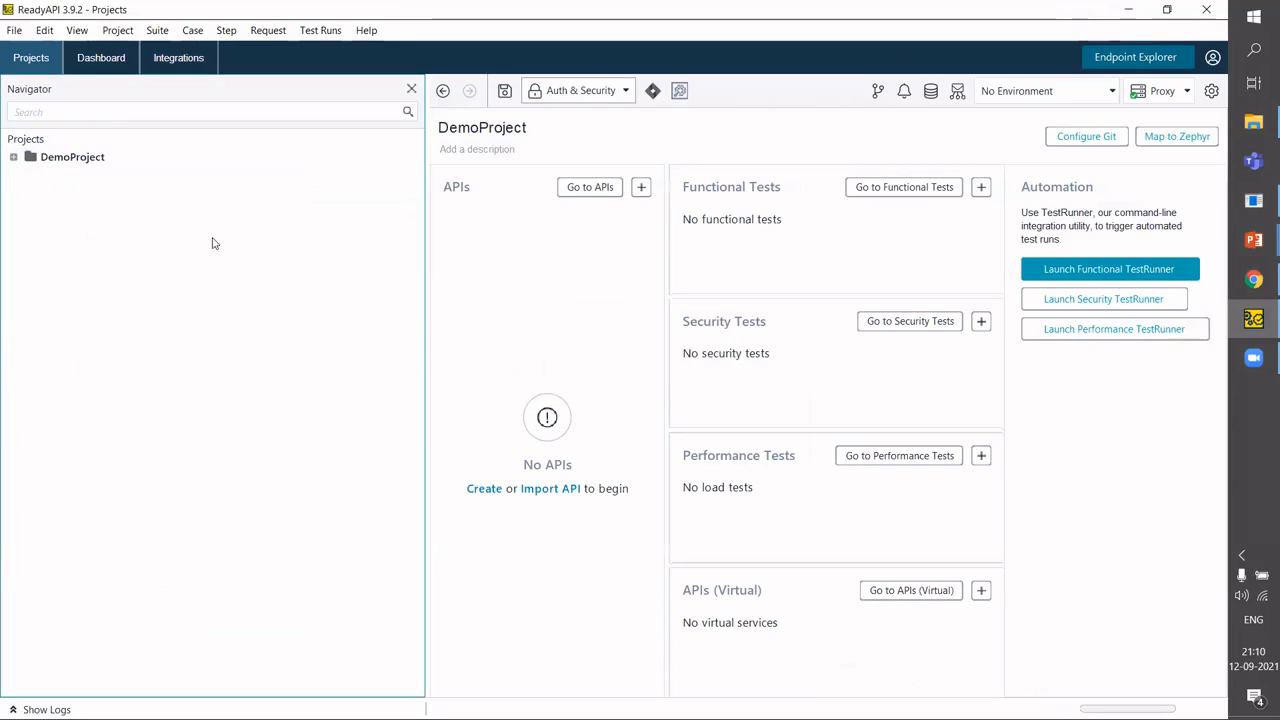
click(13, 157)
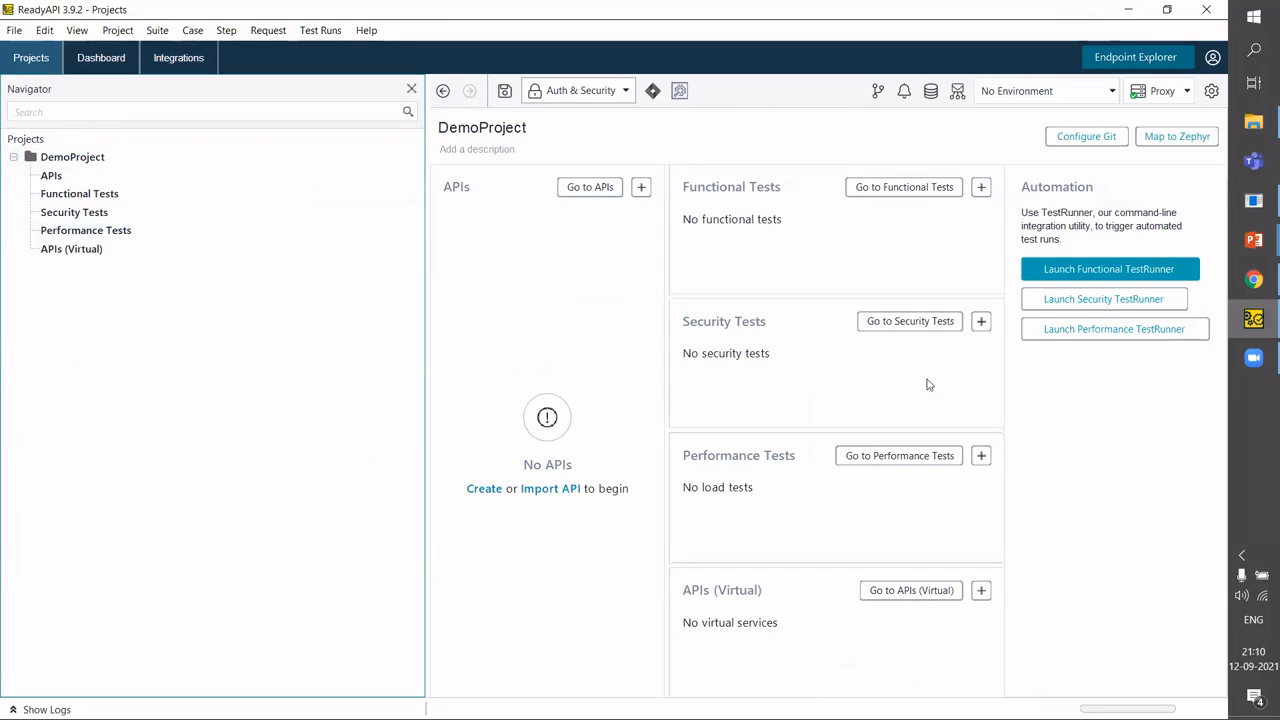
click(1256, 283)
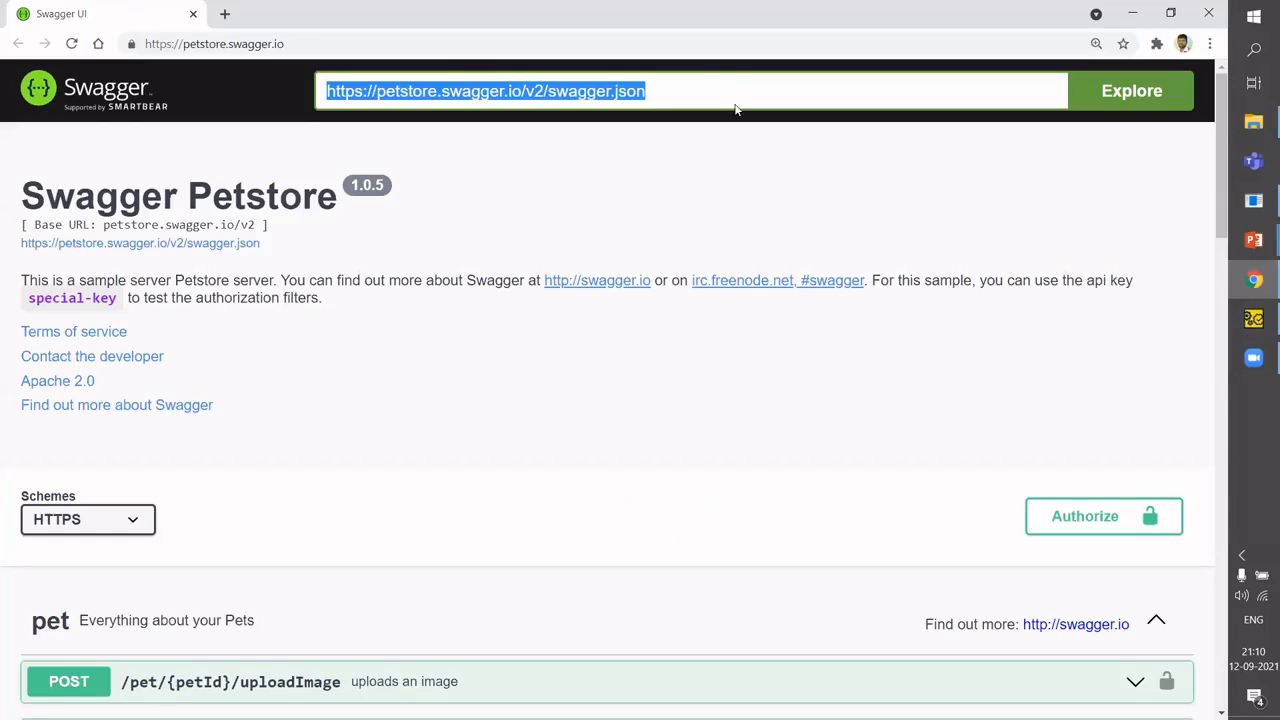
click(702, 81)
key(ctrl+a)
key(ctrl+c)
key(alt+Tab)
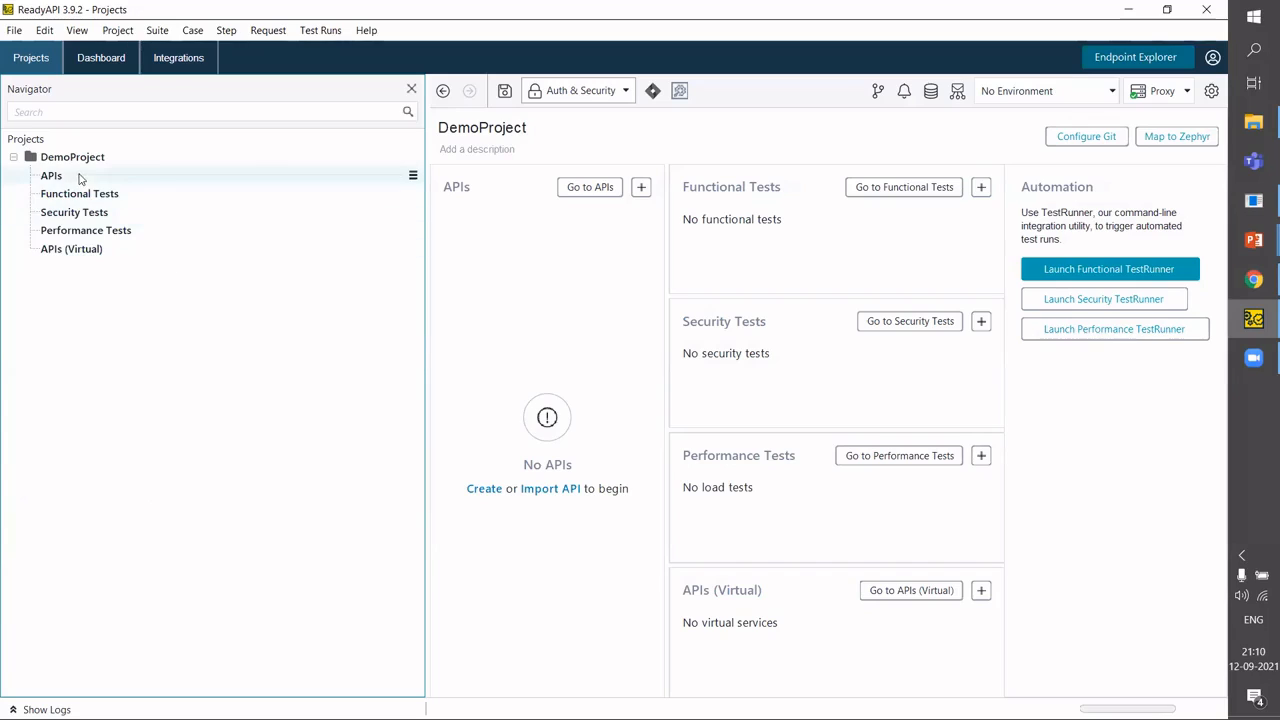
click(640, 189)
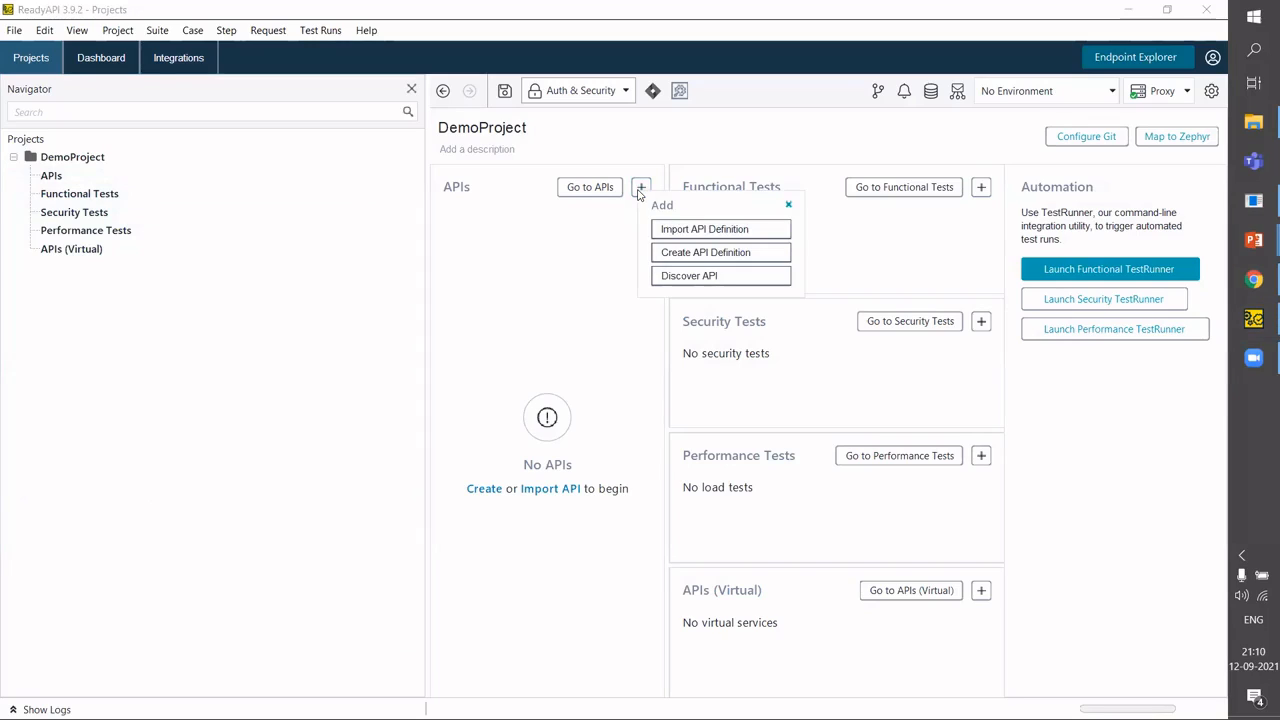
click(689, 231)
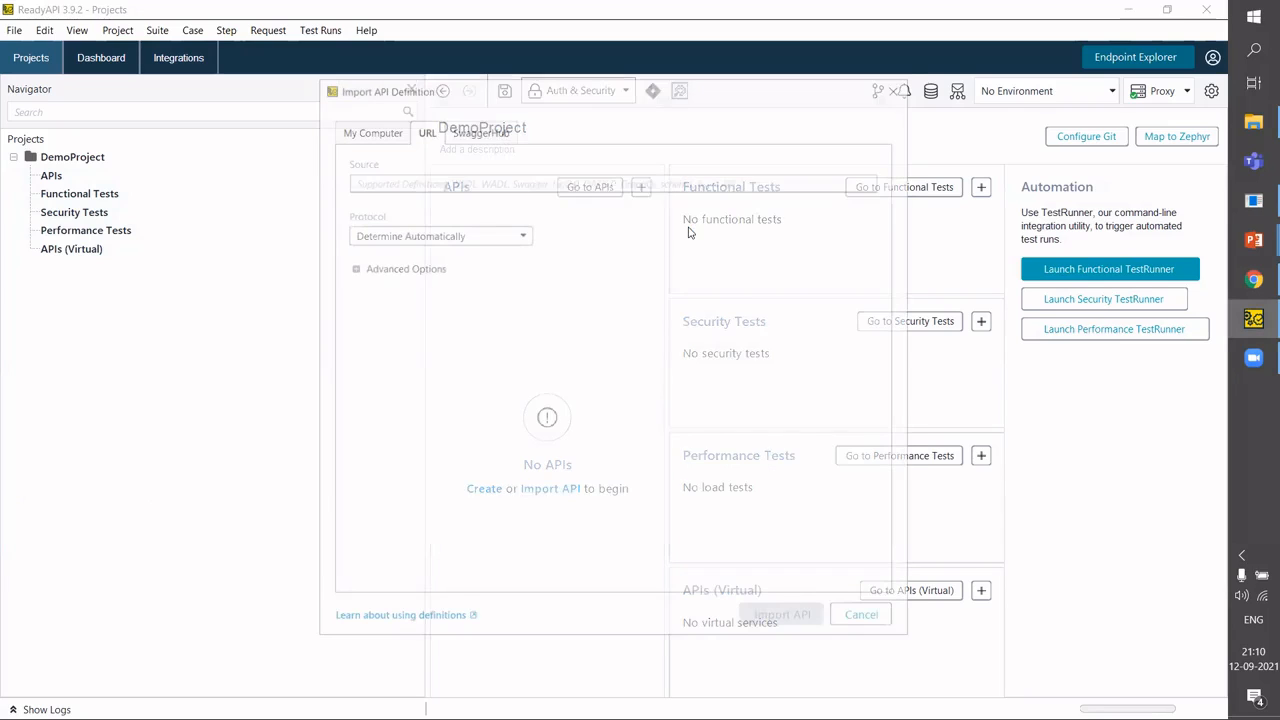
click(447, 181)
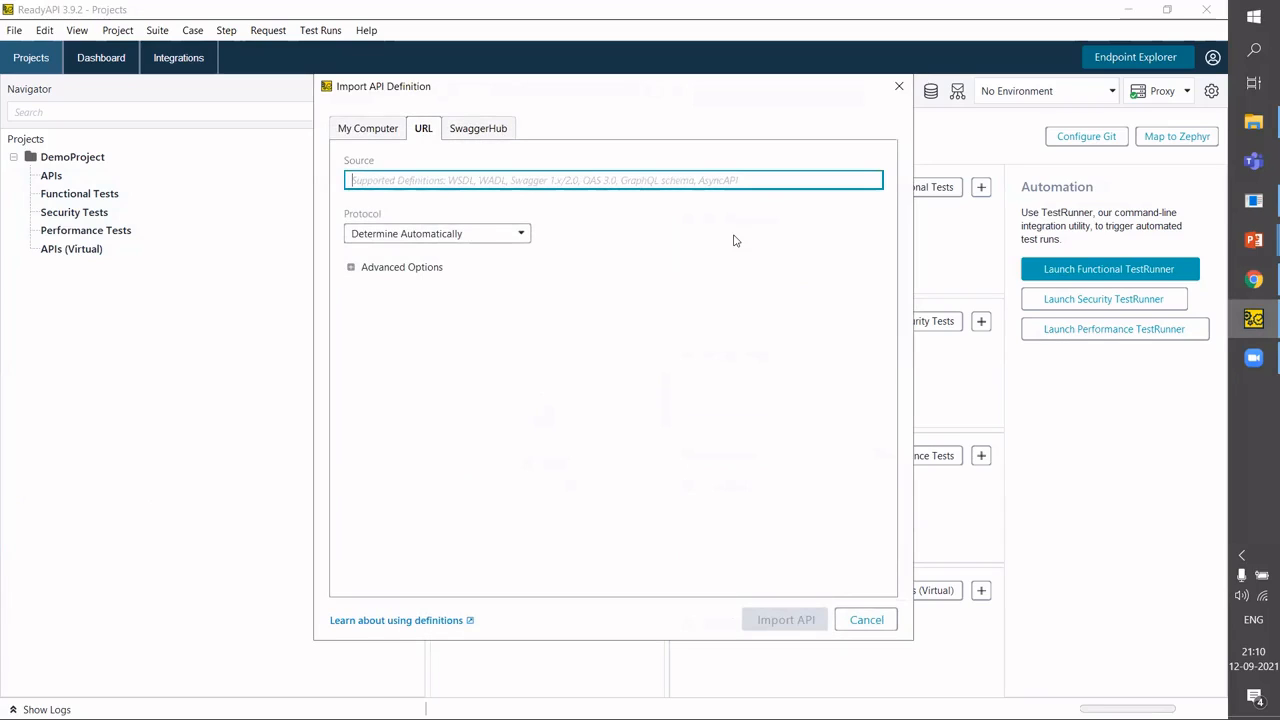
key(ctrl+v)
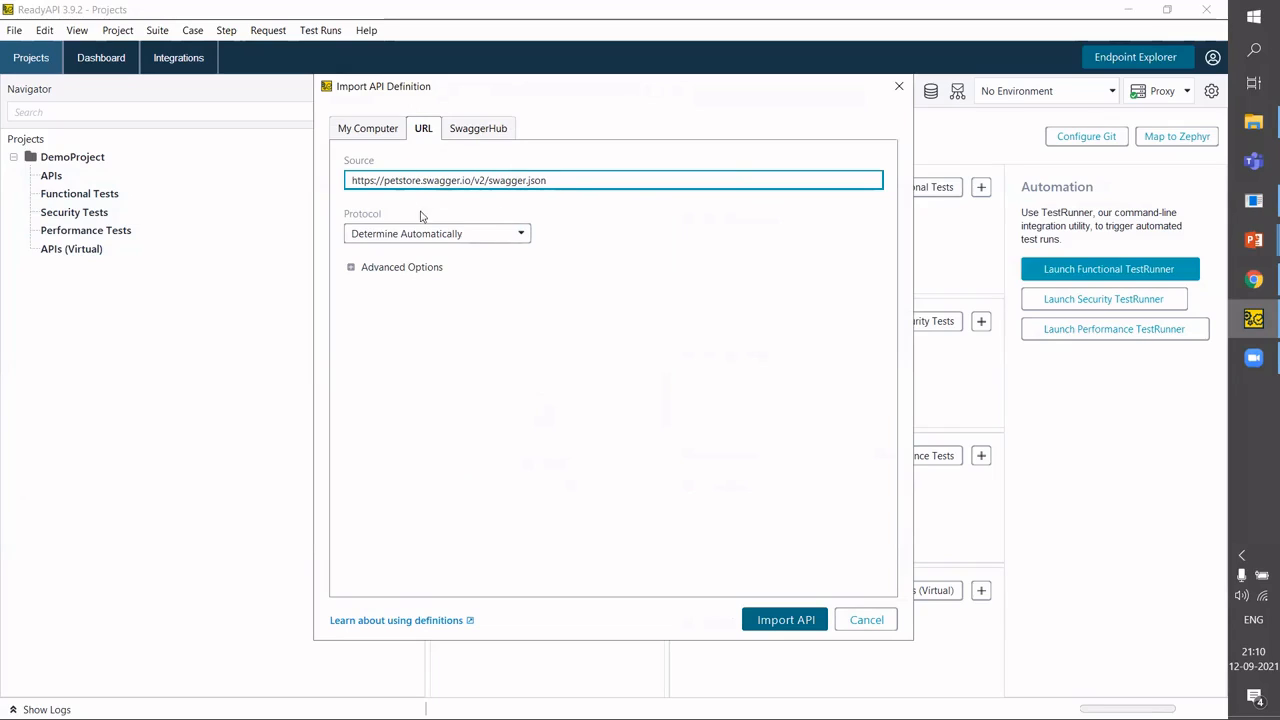
click(465, 239)
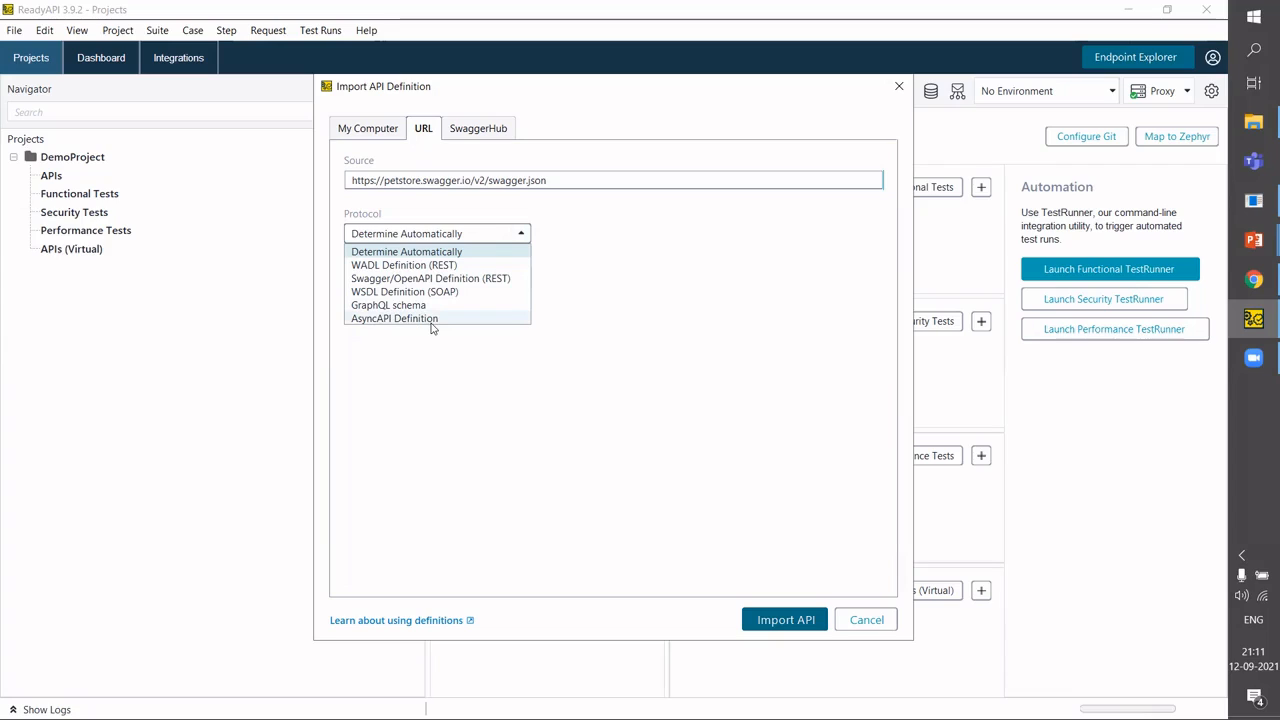
click(437, 234)
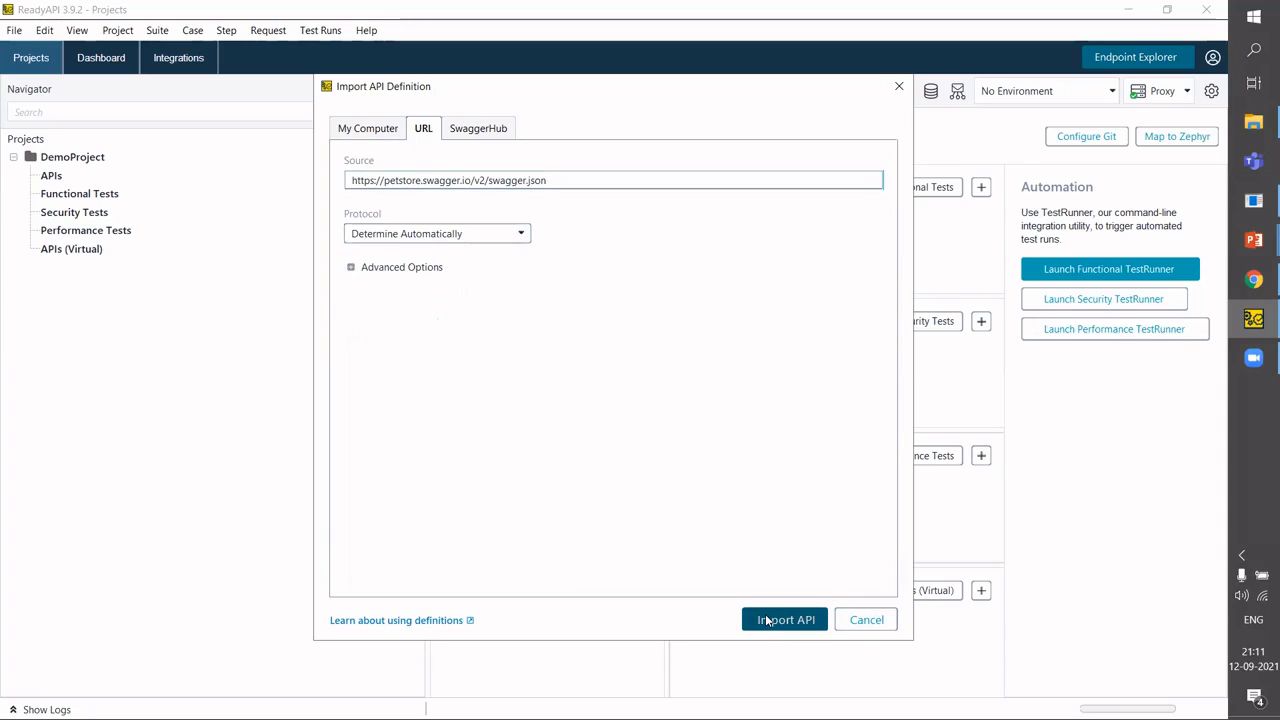
click(767, 621)
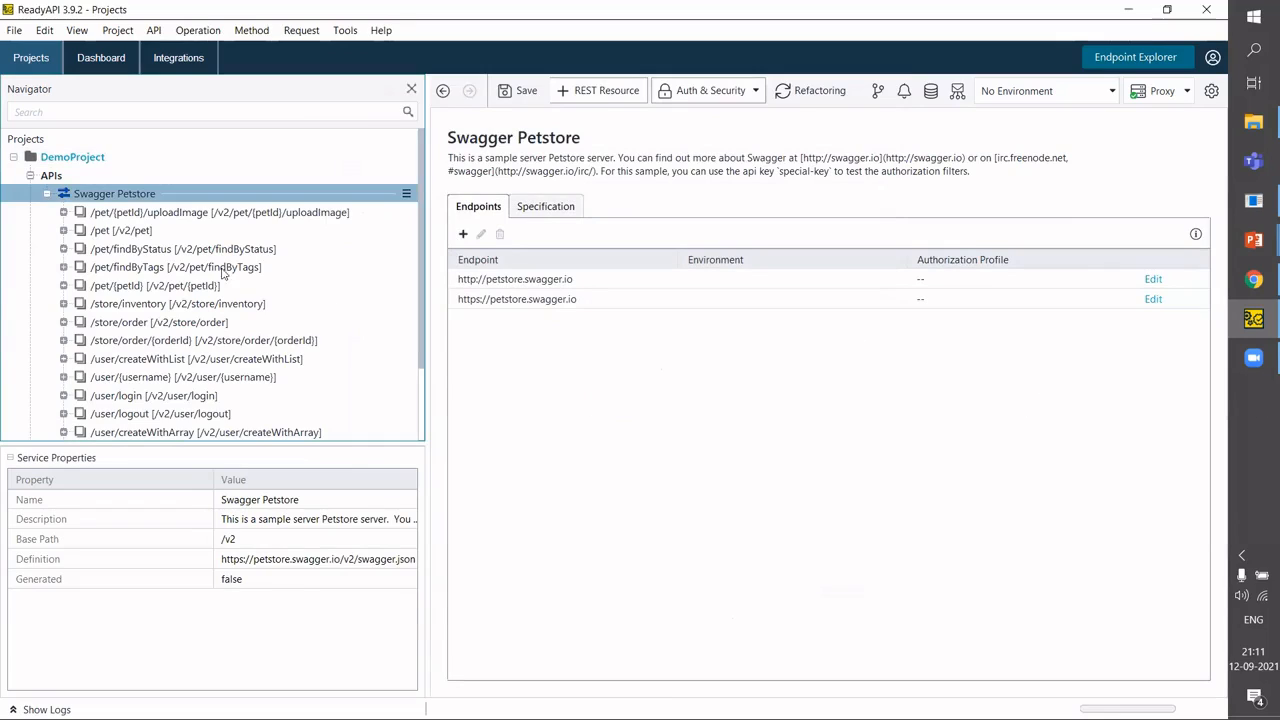
Examine the pet resources of the imported Swagger Petstore API and the methods under /pet, /pet/findByStatus and /pet/findByTags.
click(46, 194)
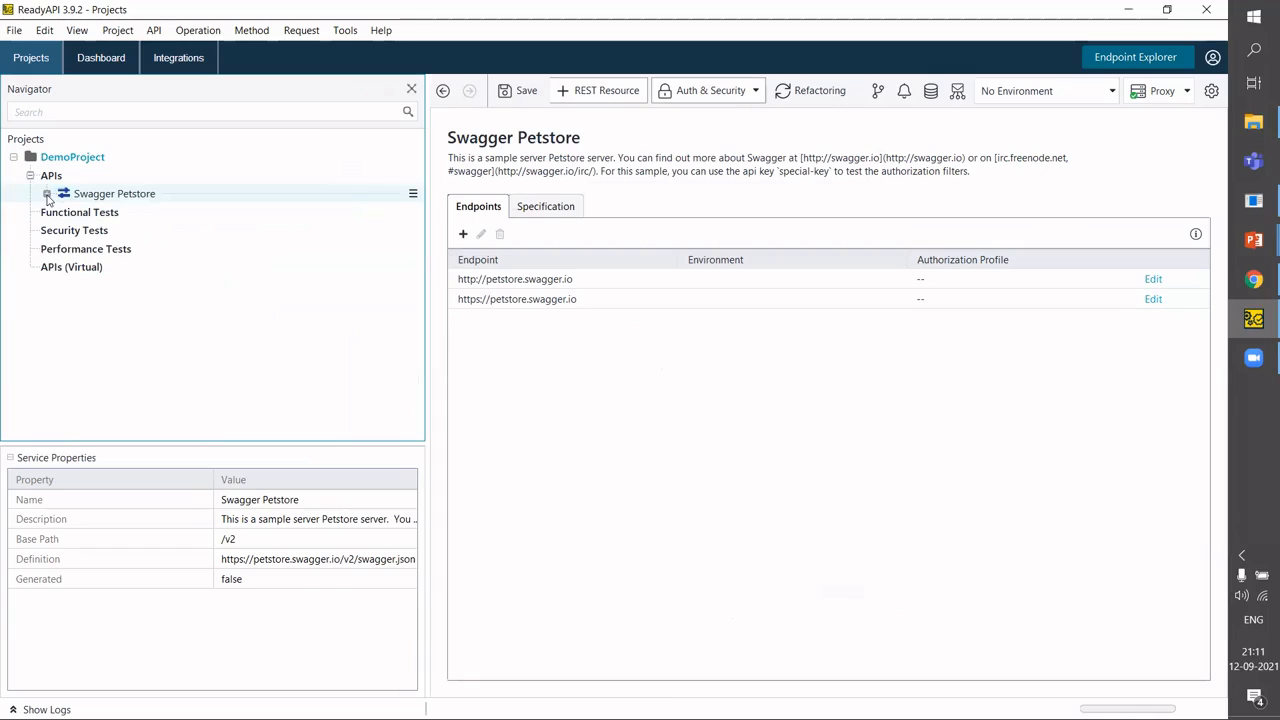
click(46, 194)
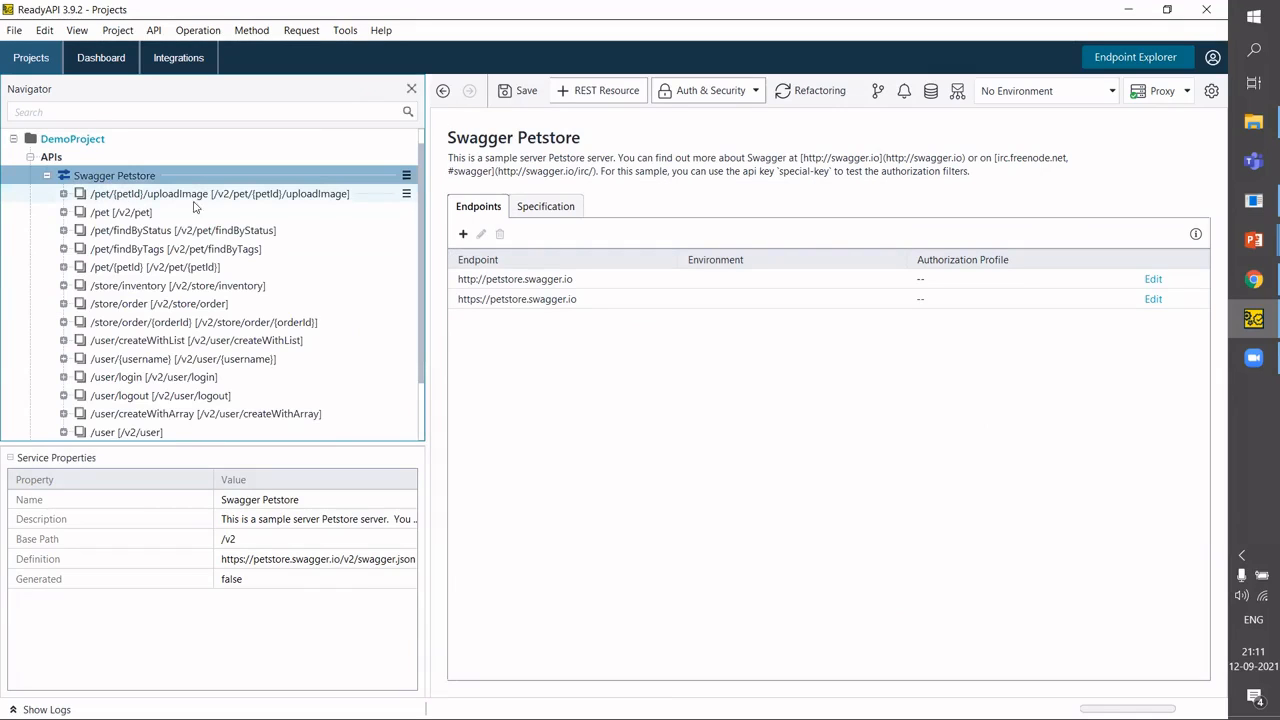
click(64, 194)
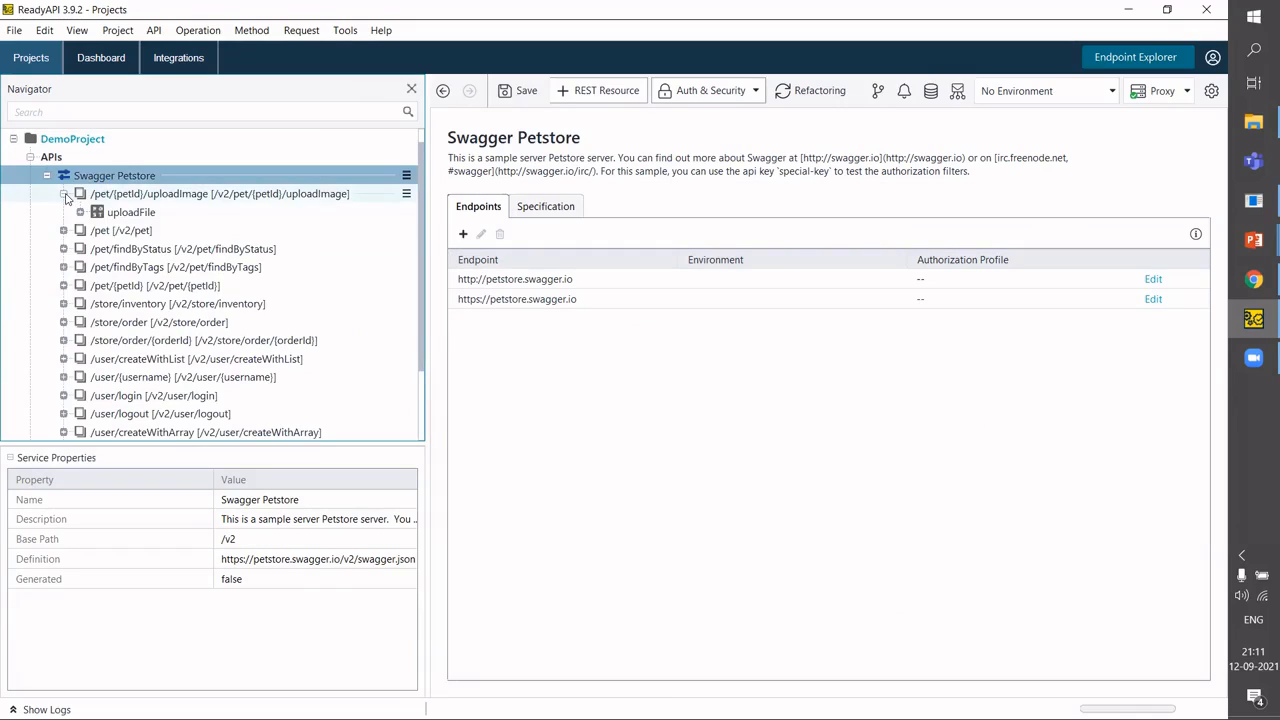
click(64, 194)
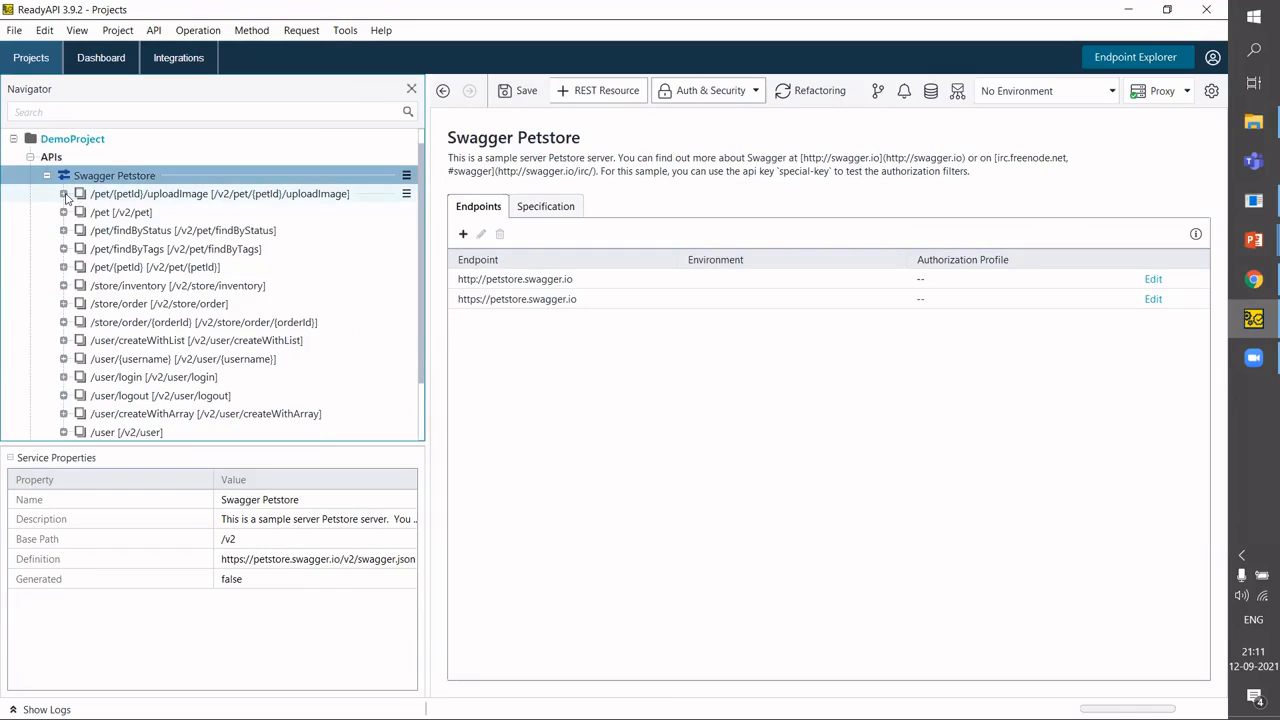
click(117, 197)
double_click(115, 213)
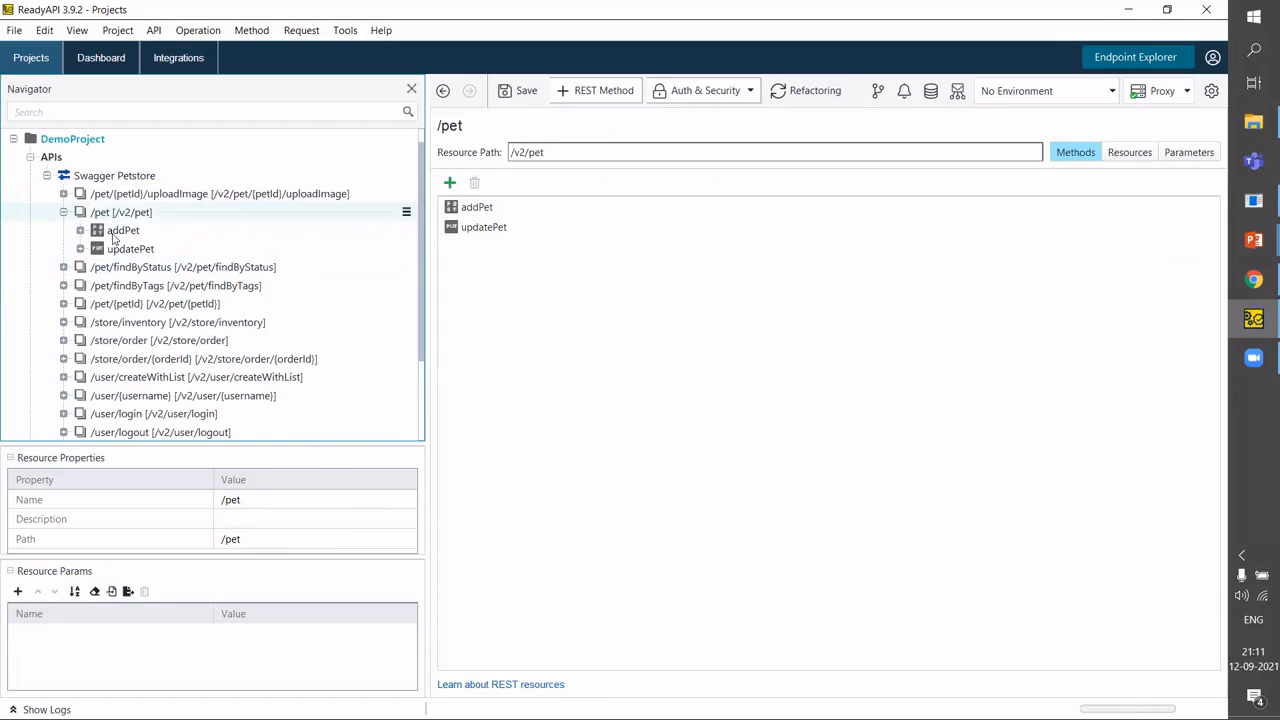
double_click(118, 268)
double_click(119, 308)
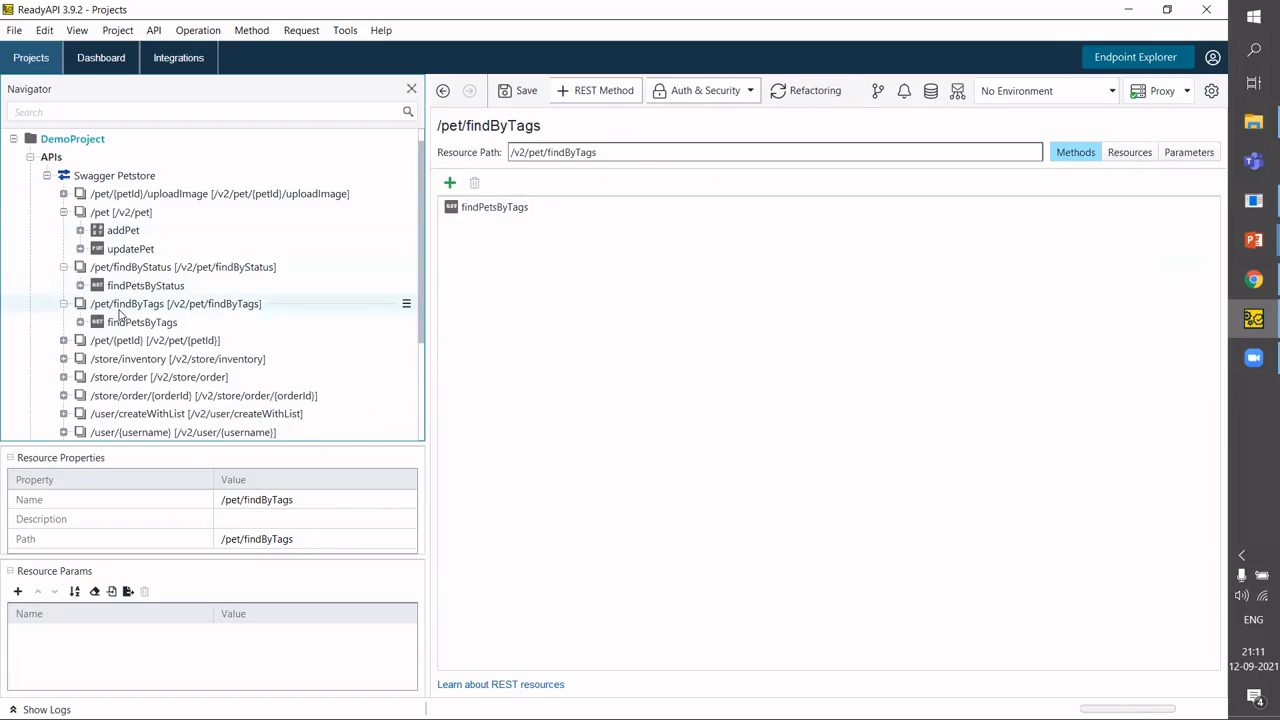
Examine the methods of the /store/inventory and /user resources and collapse the Swagger Petstore API in the project tree.
double_click(163, 361)
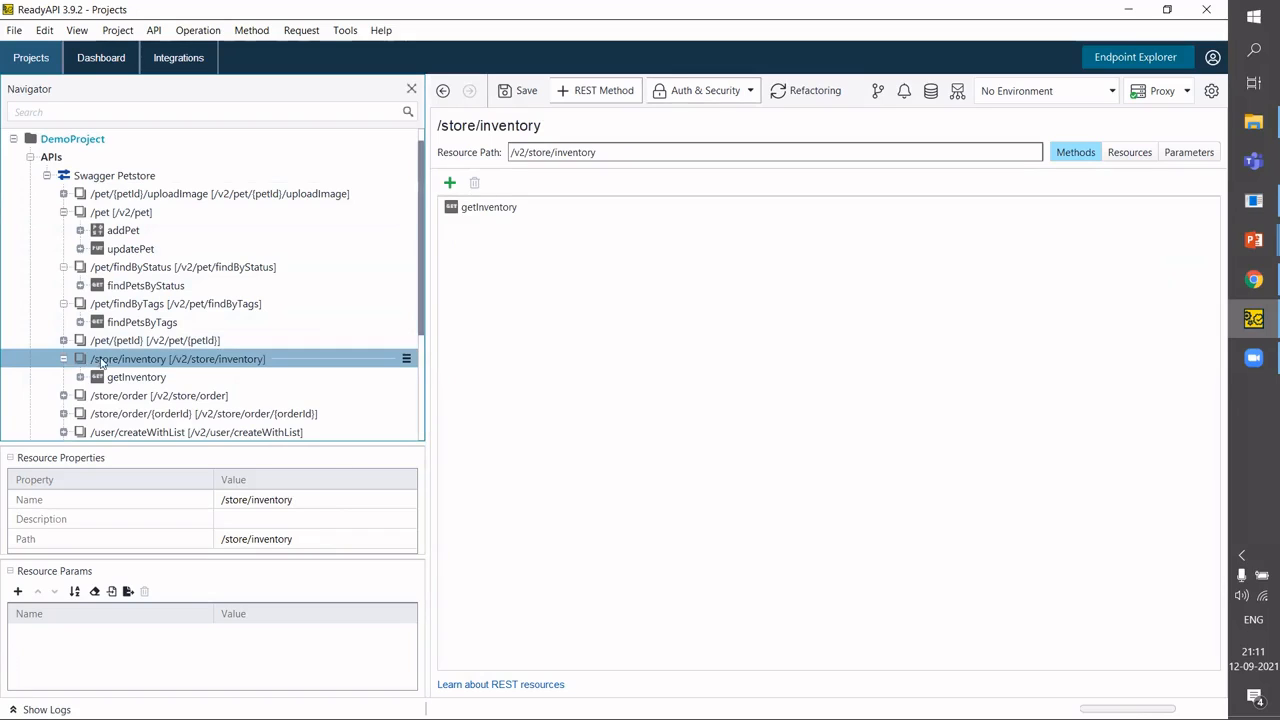
scroll(100, 364, down, 1)
scroll(100, 364, down, 6)
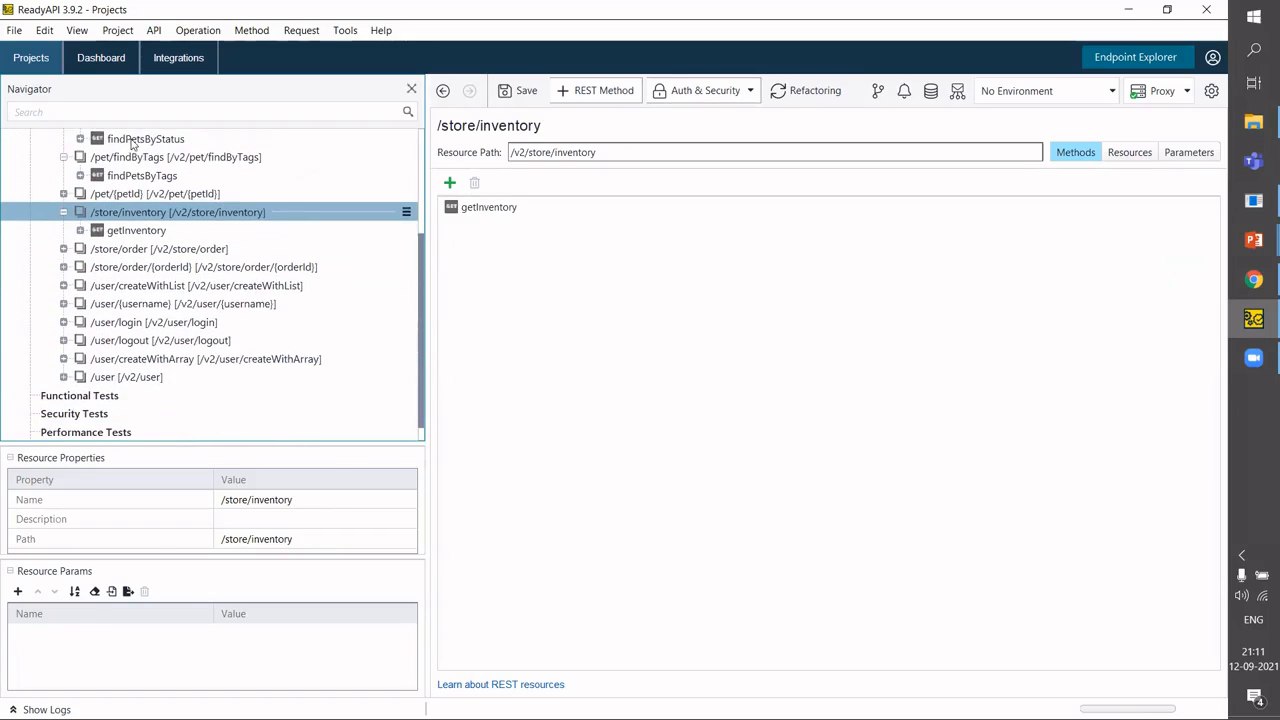
double_click(130, 358)
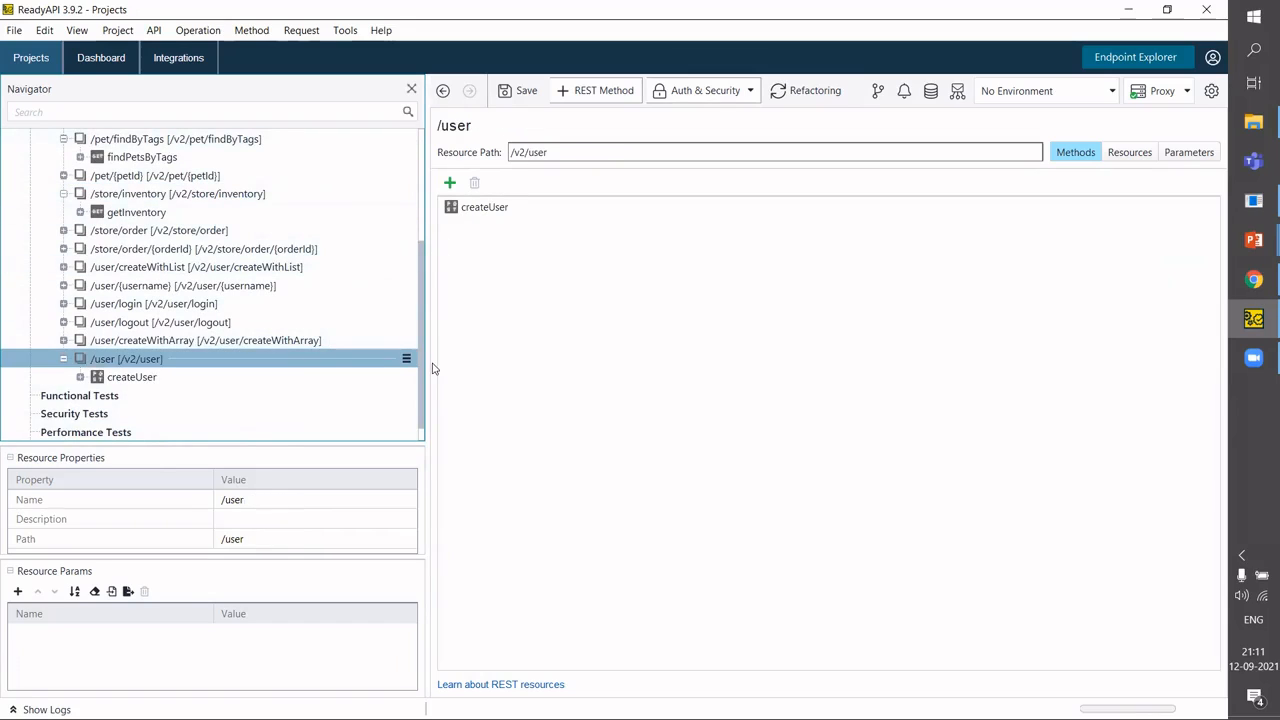
scroll(214, 176, up, 7)
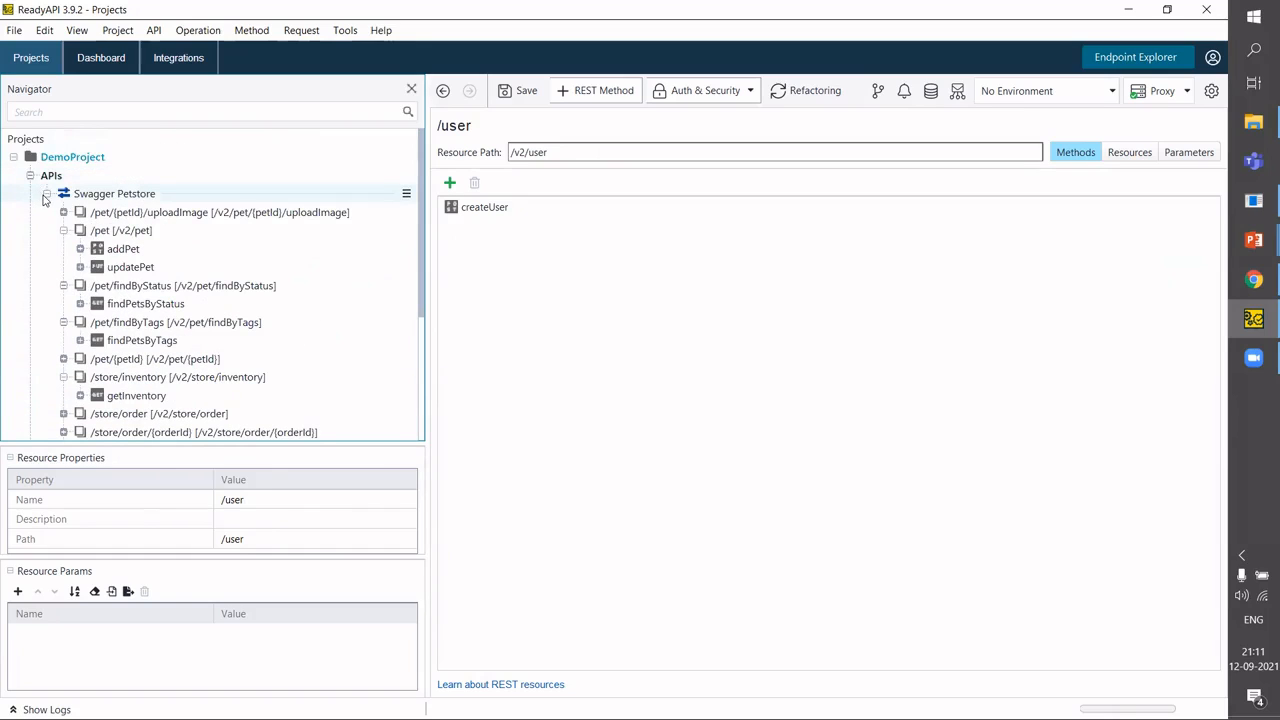
click(46, 195)
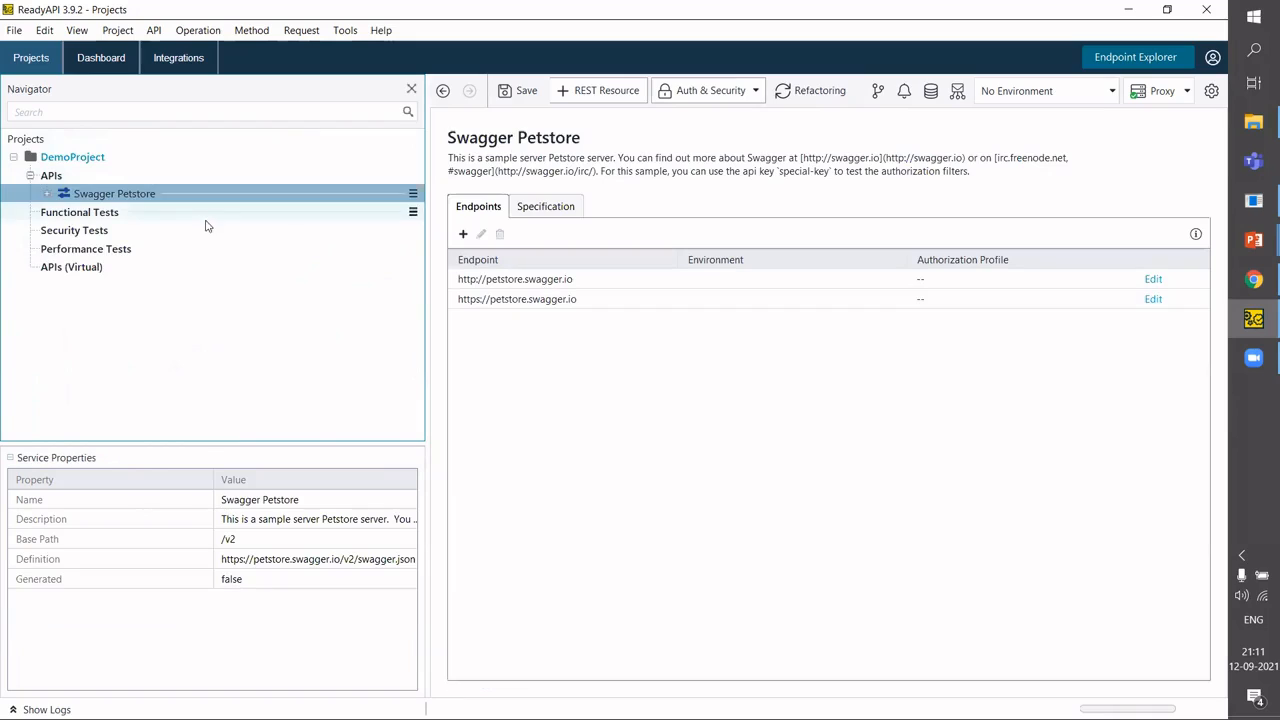
View DemoProject's functional, security and performance test sections and its virtual APIs, and return to Functional Tests.
click(101, 215)
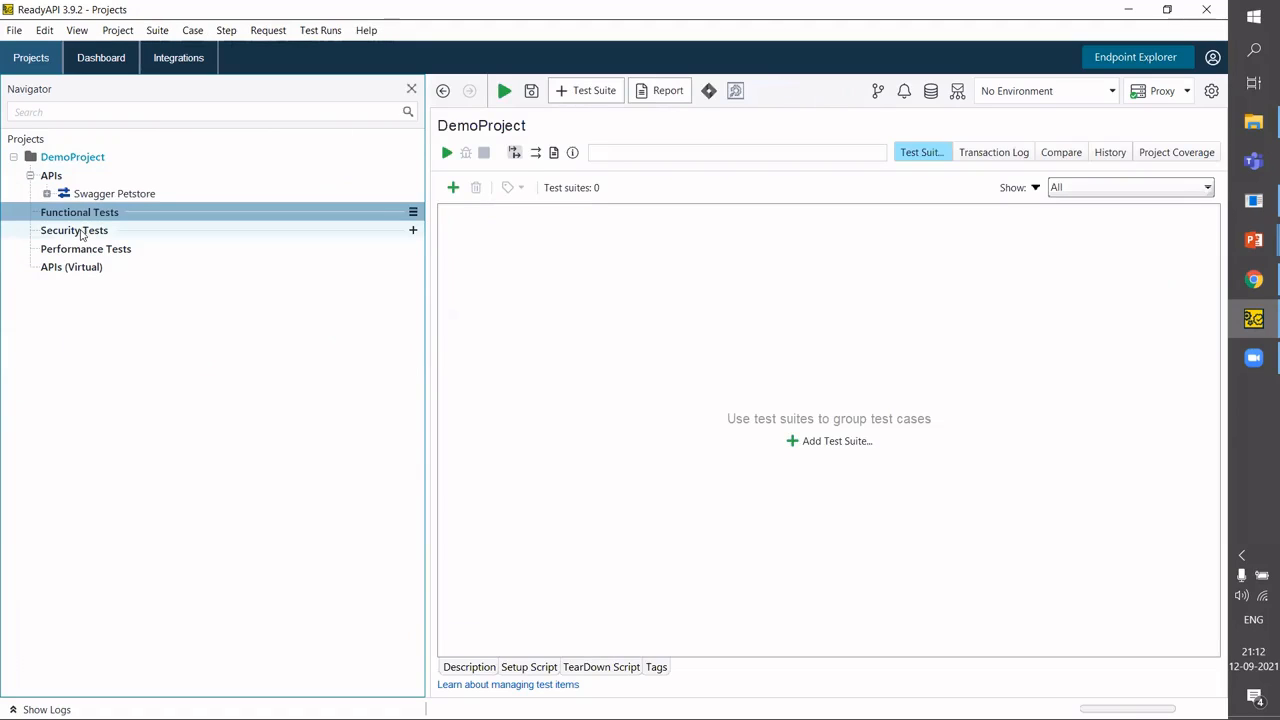
click(82, 233)
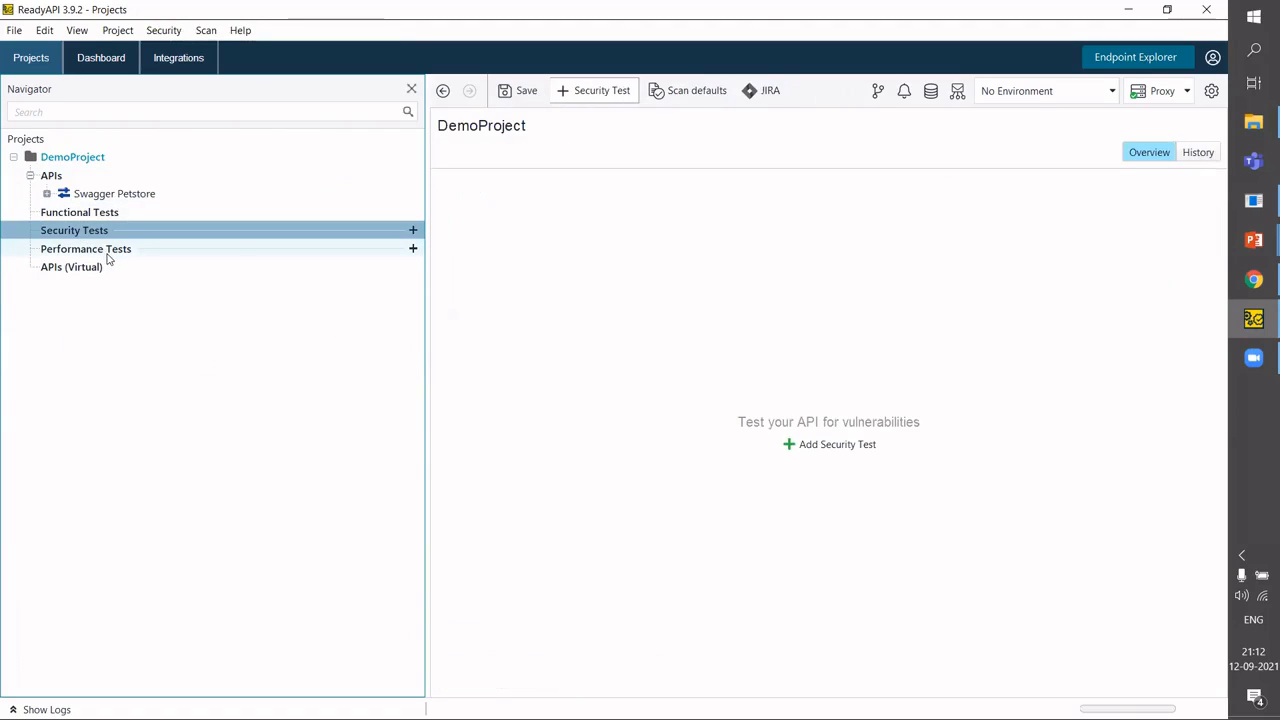
click(108, 255)
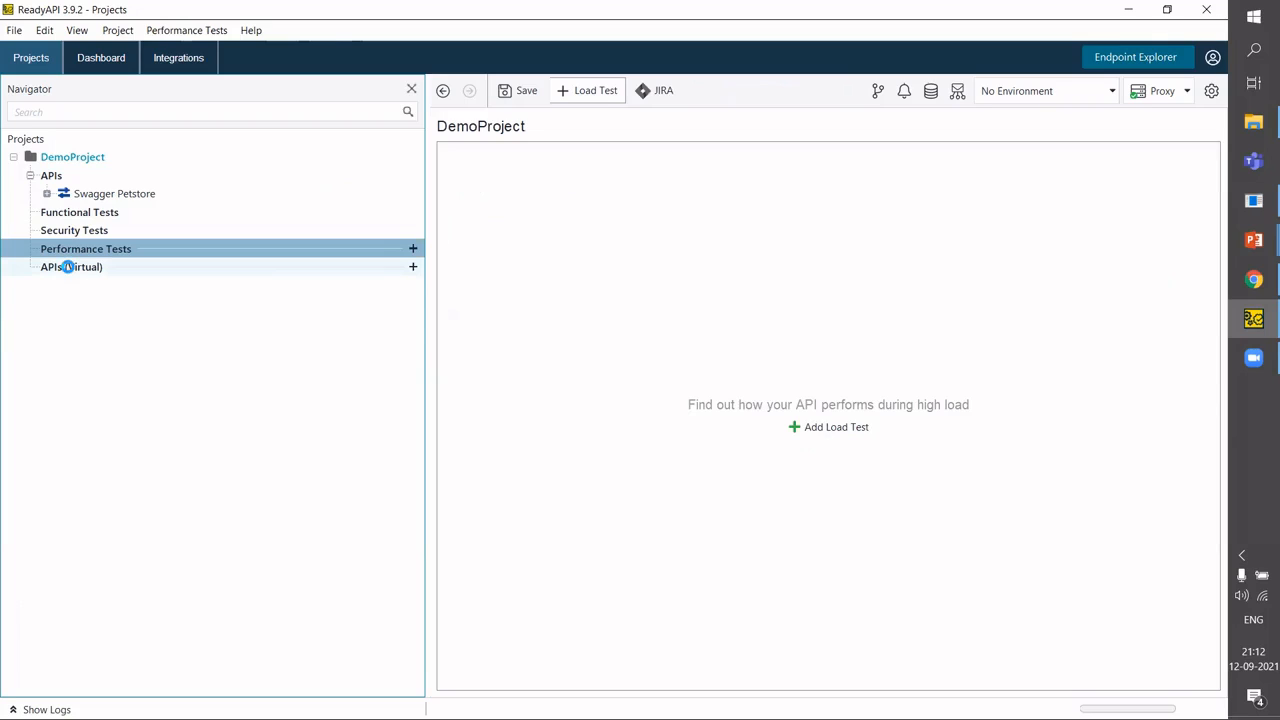
click(68, 267)
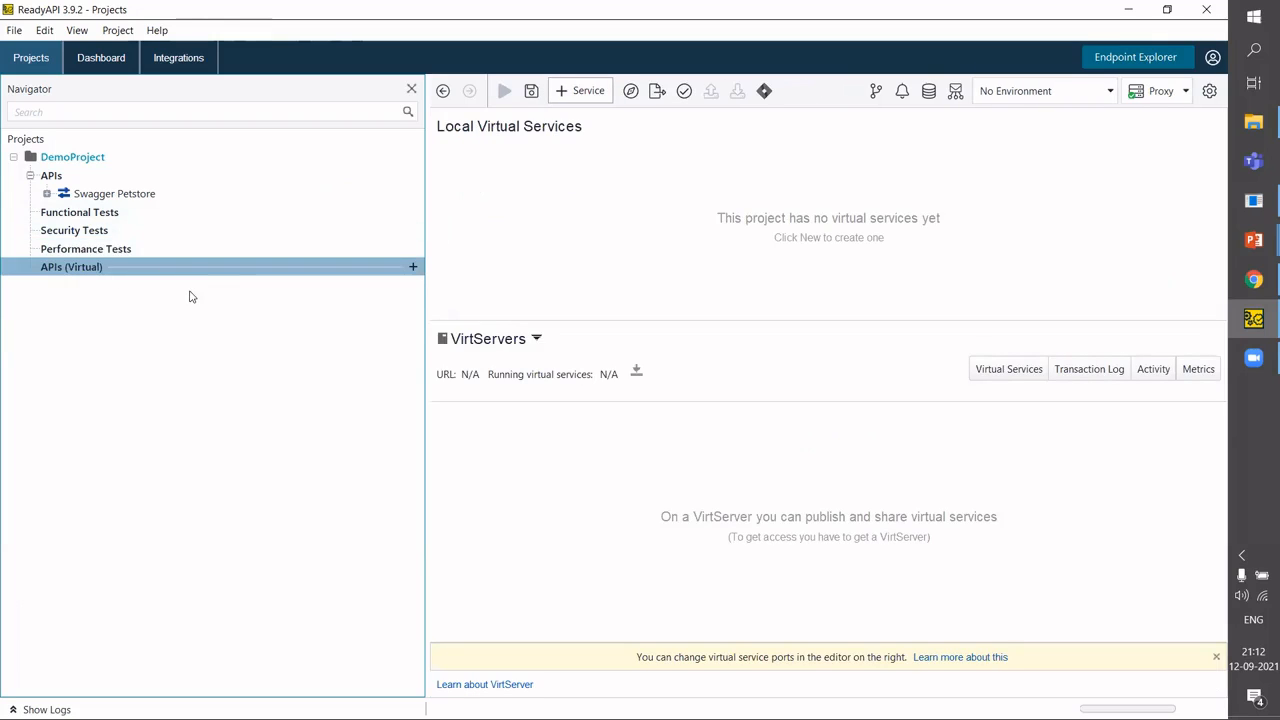
click(128, 217)
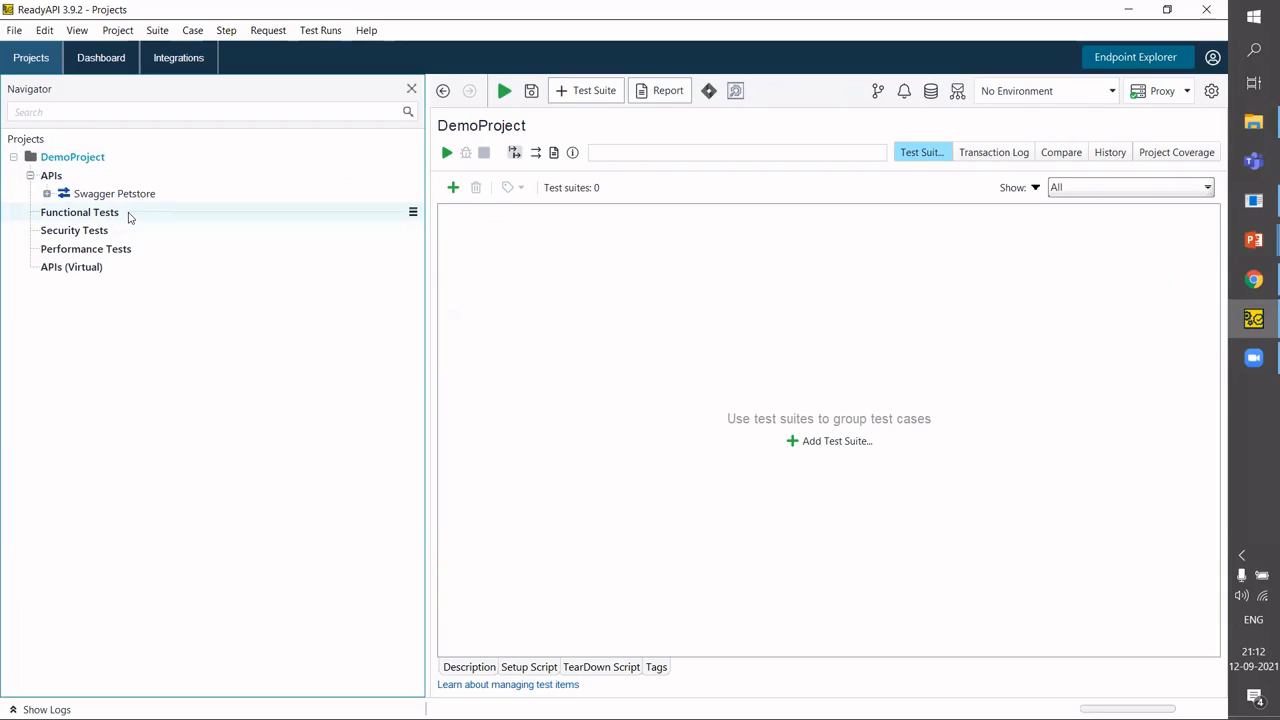
click(128, 214)
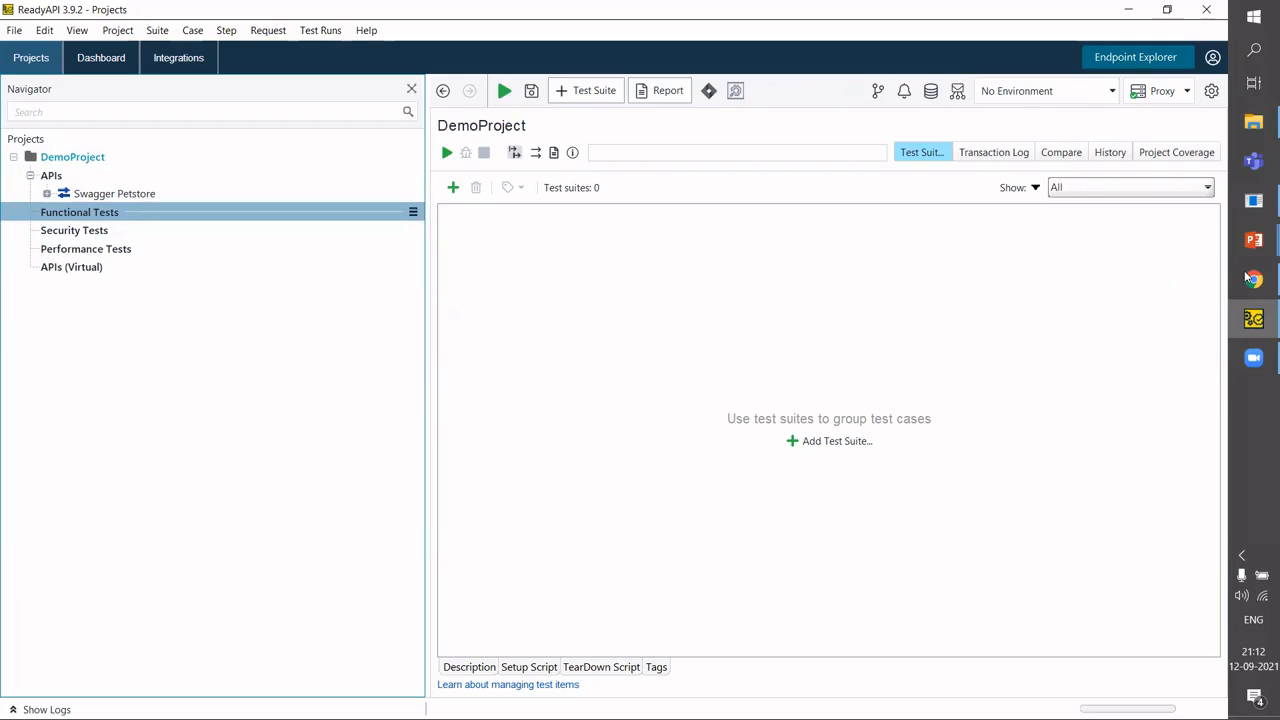
click(1254, 240)
click(1159, 324)
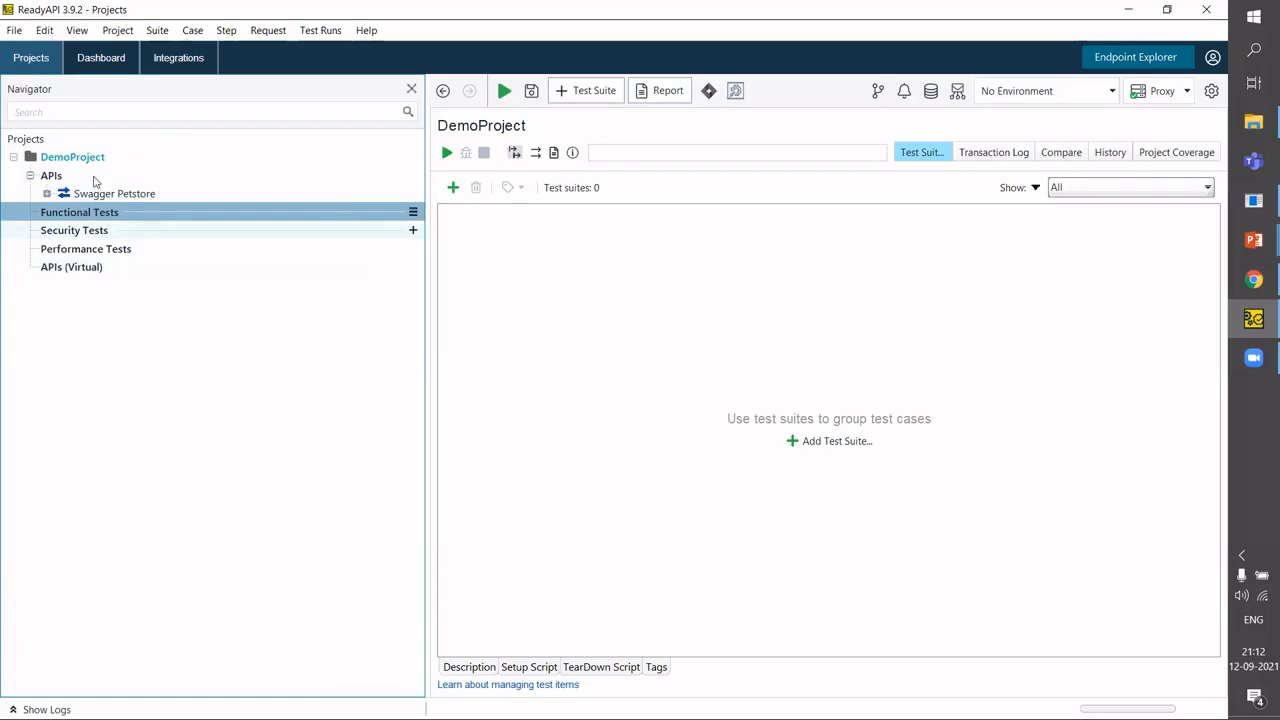
Expand Swagger Petstore and collapse its /pet, /pet/findByStatus, /pet/findByTags and /store/inventory resources.
click(47, 195)
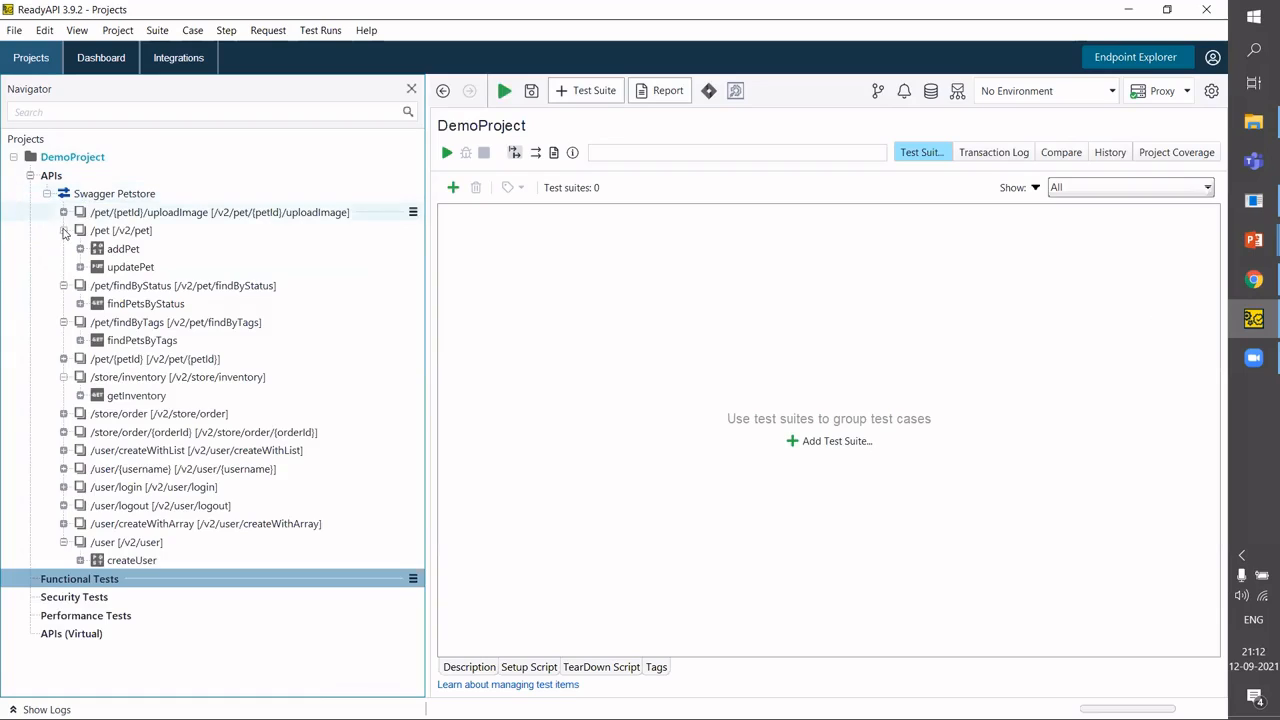
click(63, 230)
click(63, 248)
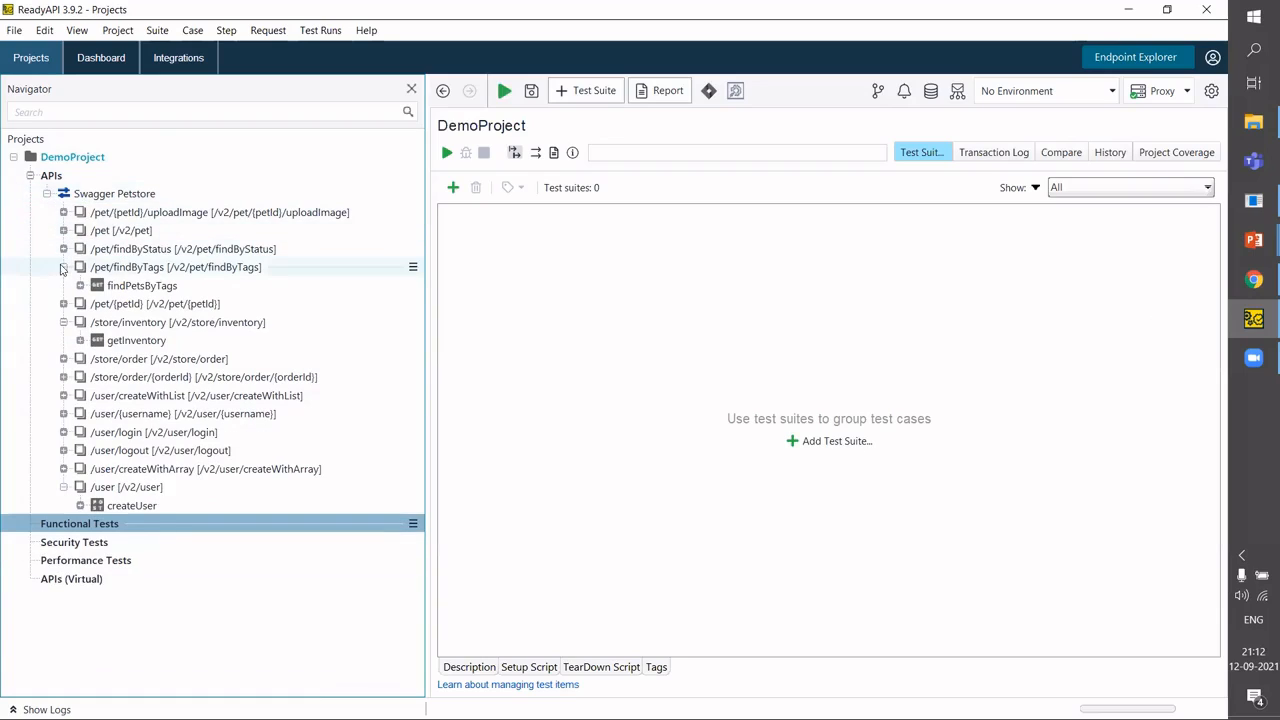
click(63, 267)
click(63, 303)
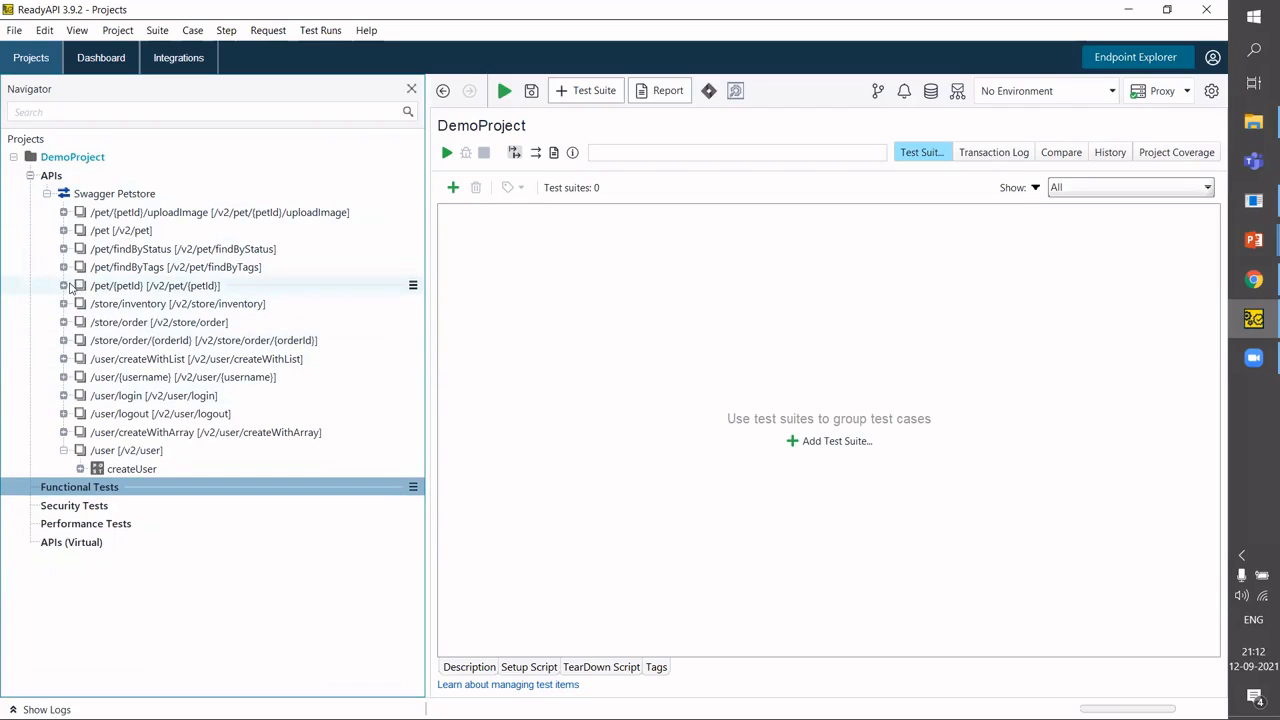
Expand the /pet/{petId} resource and open Request 1 of its getPetById method.
click(66, 287)
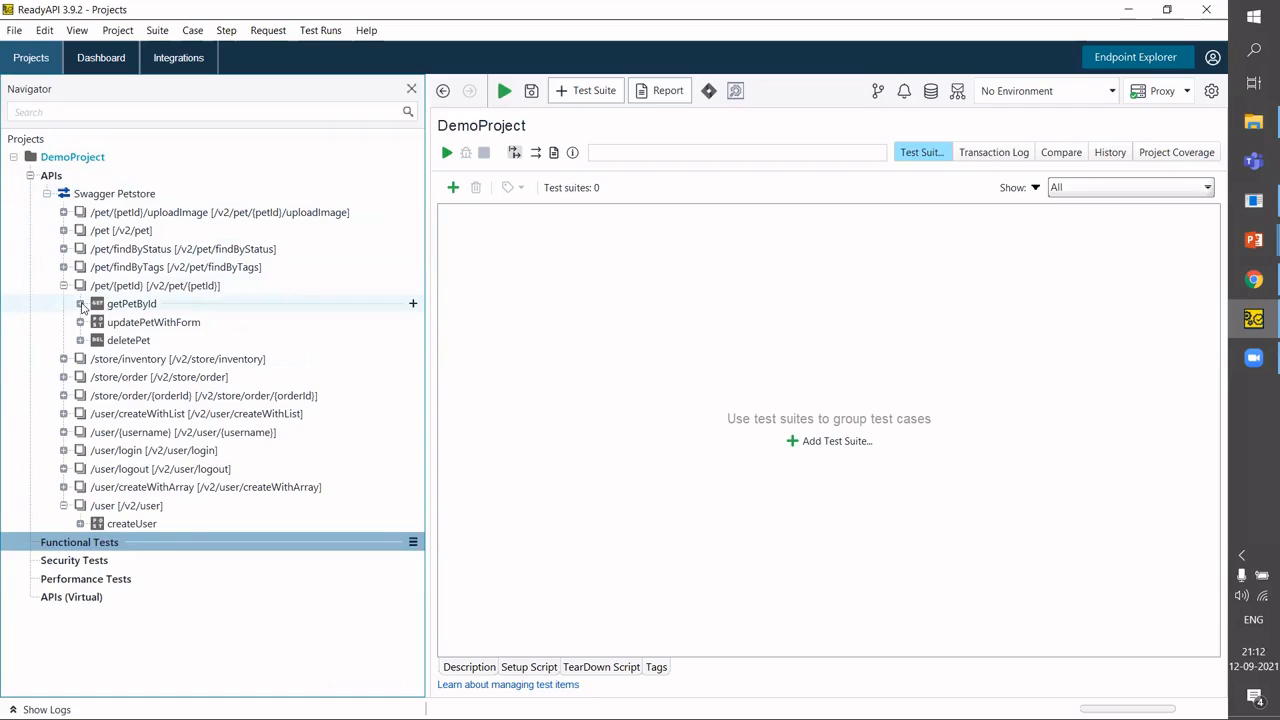
click(80, 304)
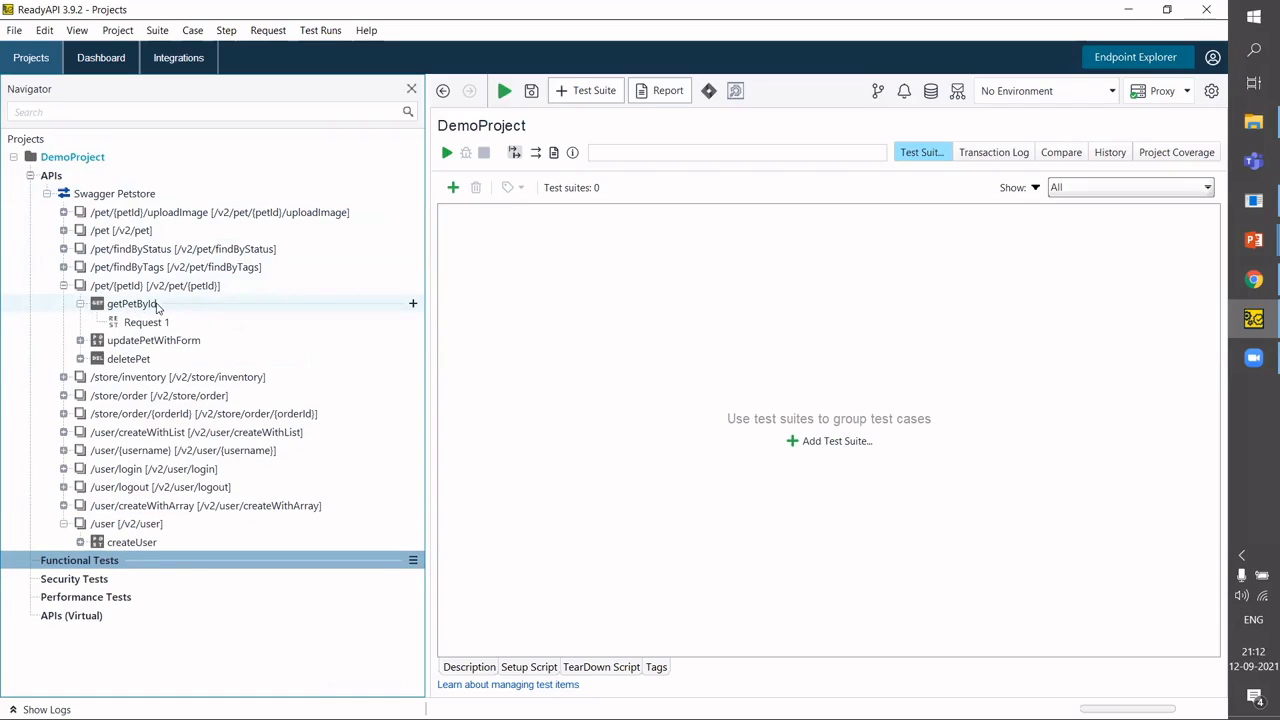
click(157, 305)
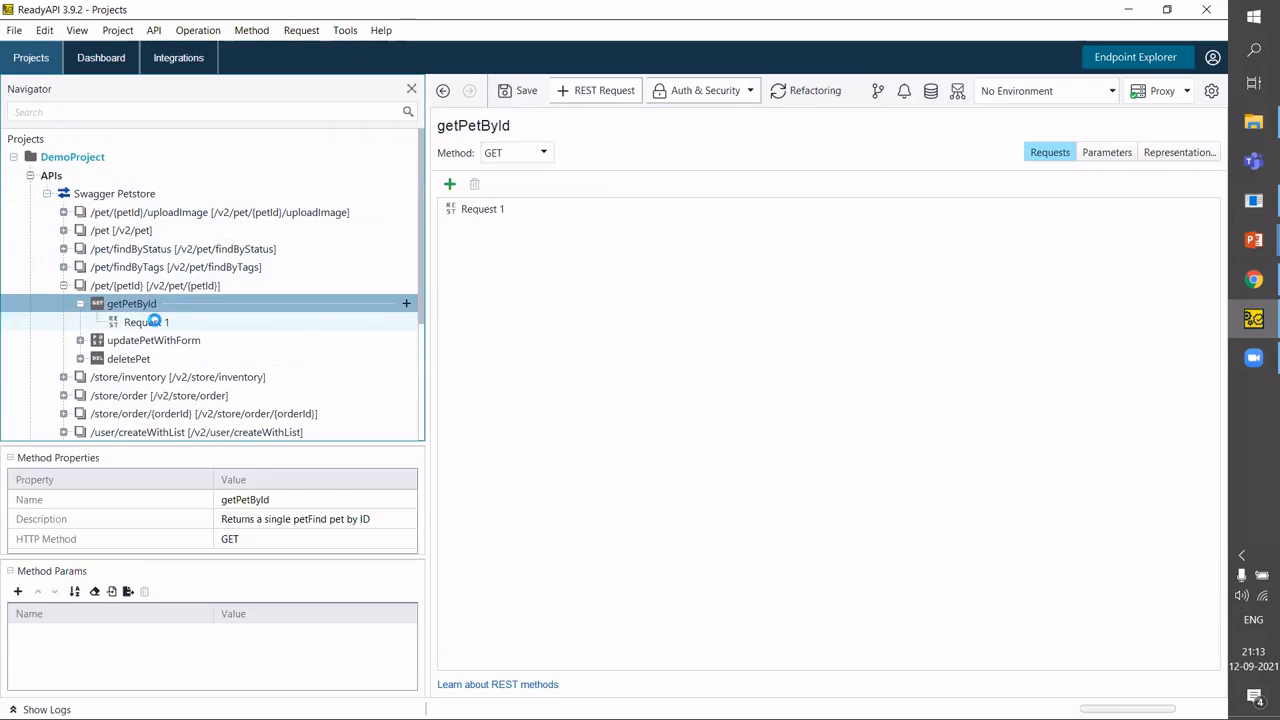
click(250, 324)
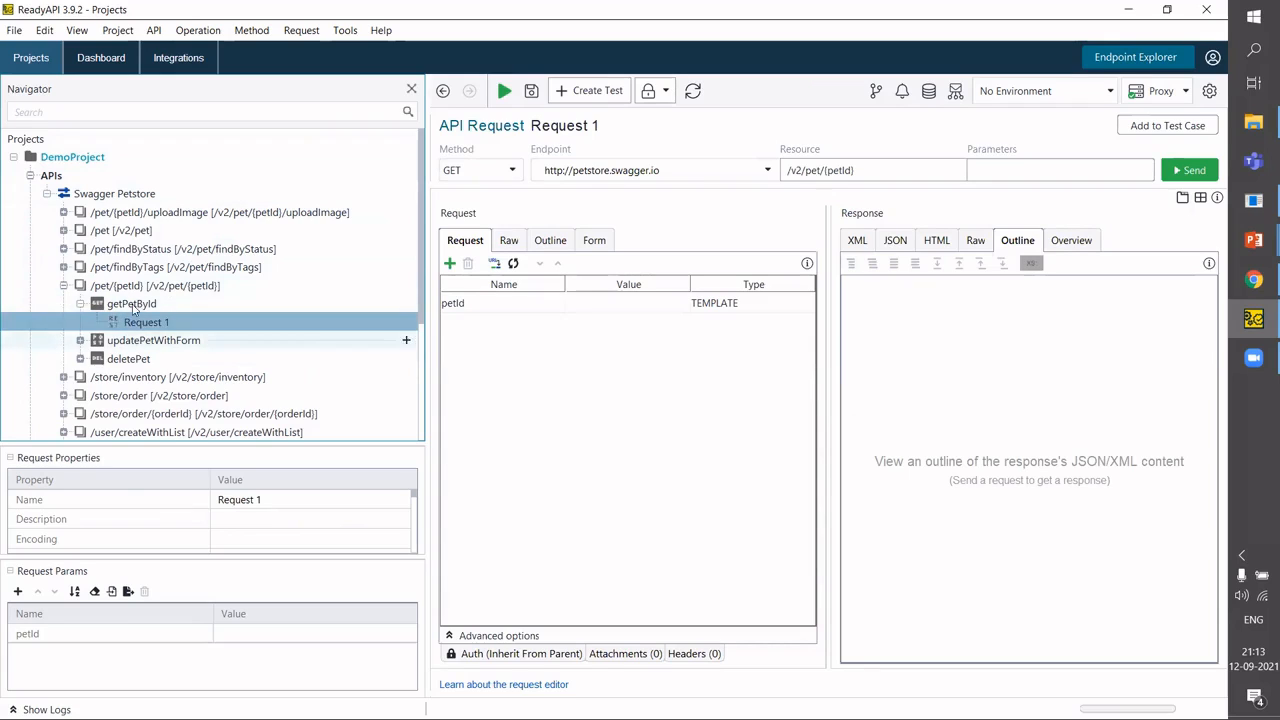
click(145, 321)
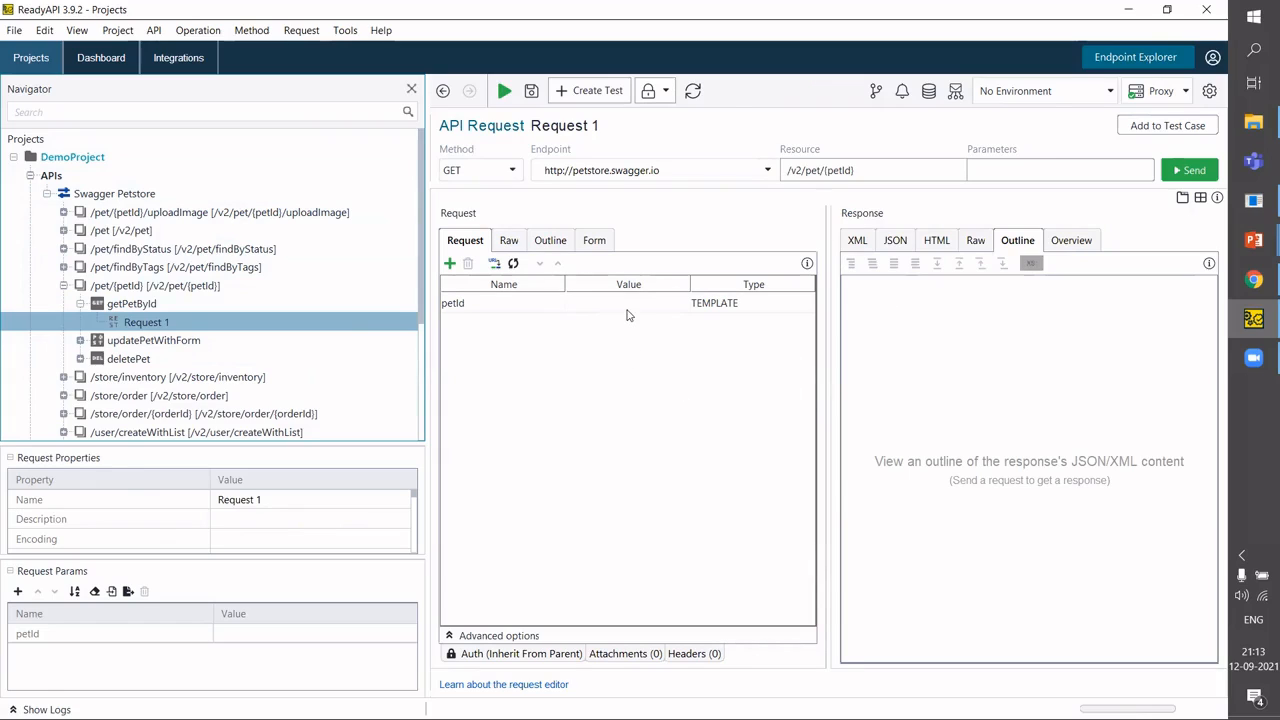
Set the petId parameter of Request 1 to 1 and send the request.
click(627, 305)
click(627, 306)
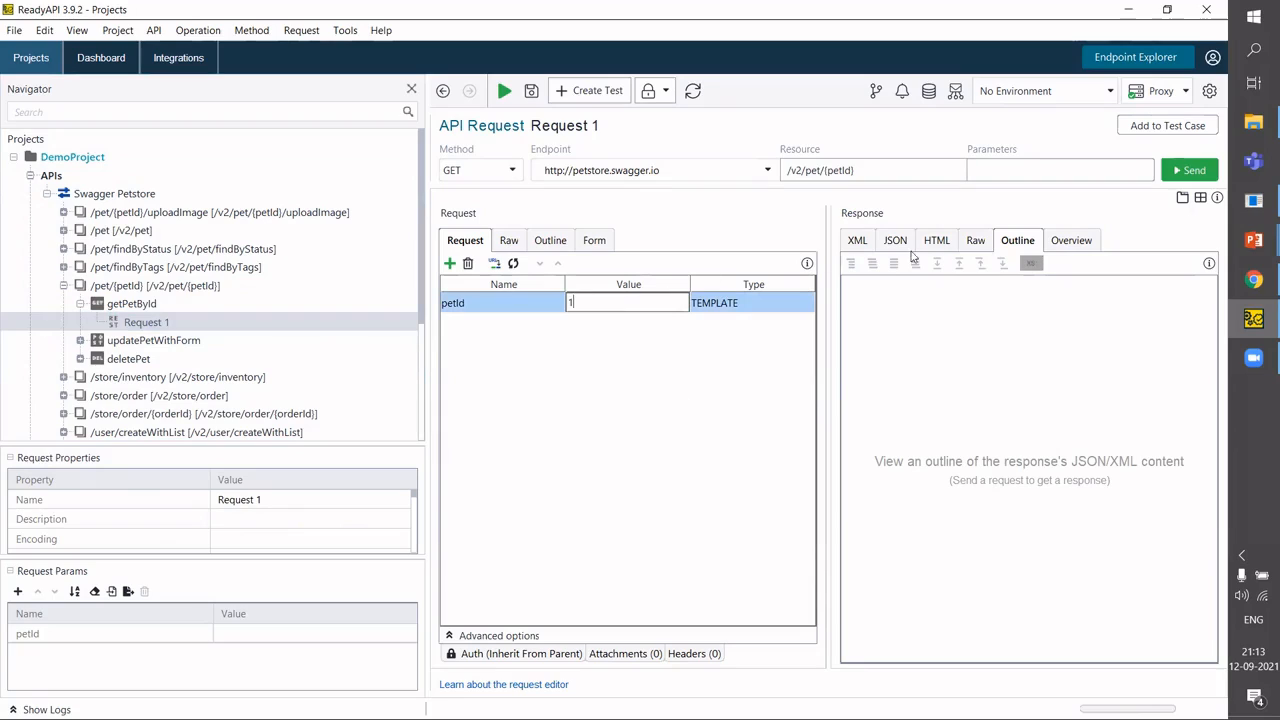
click(1177, 172)
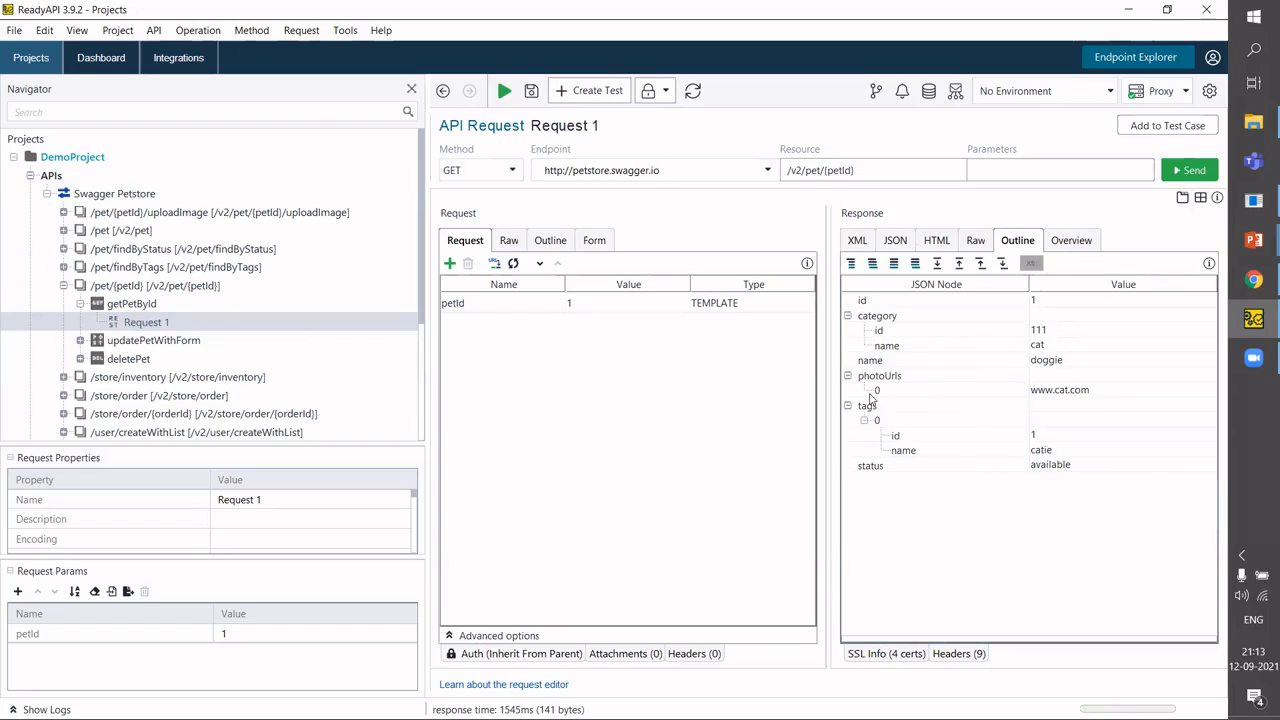
Set the petId parameter of Request 1 to 0 and send the request.
click(631, 313)
click(631, 310)
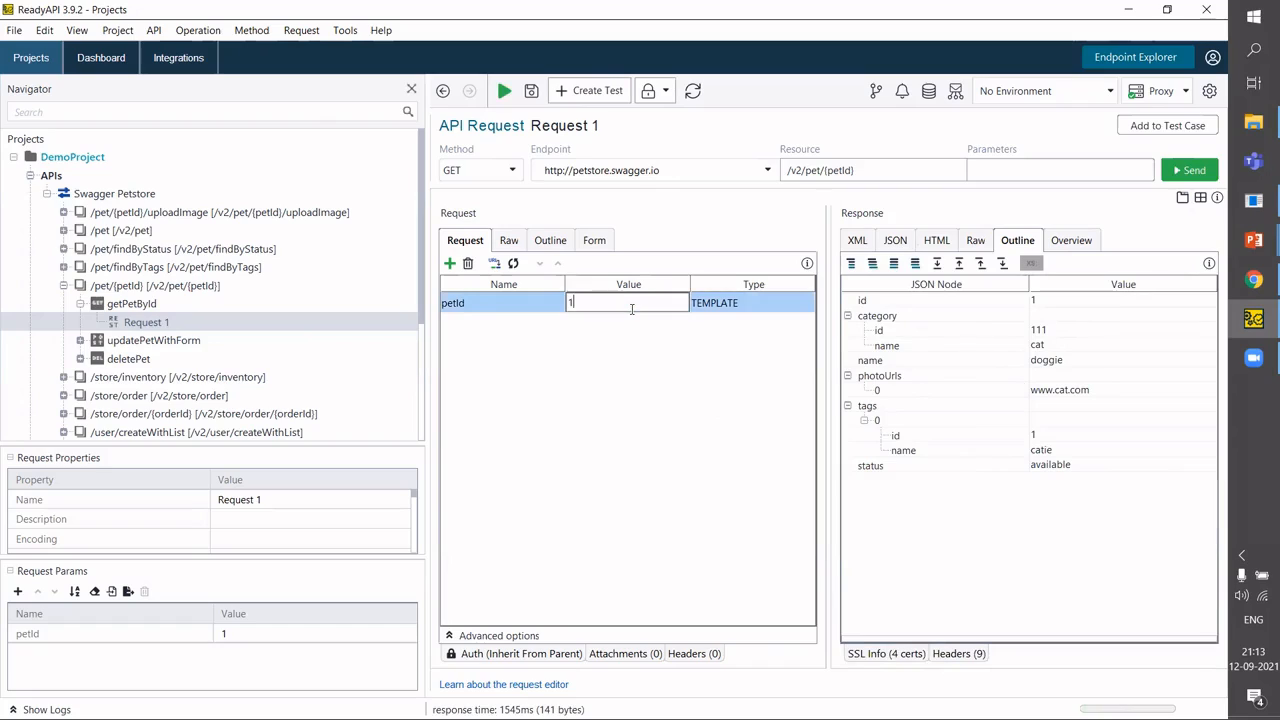
text(0)
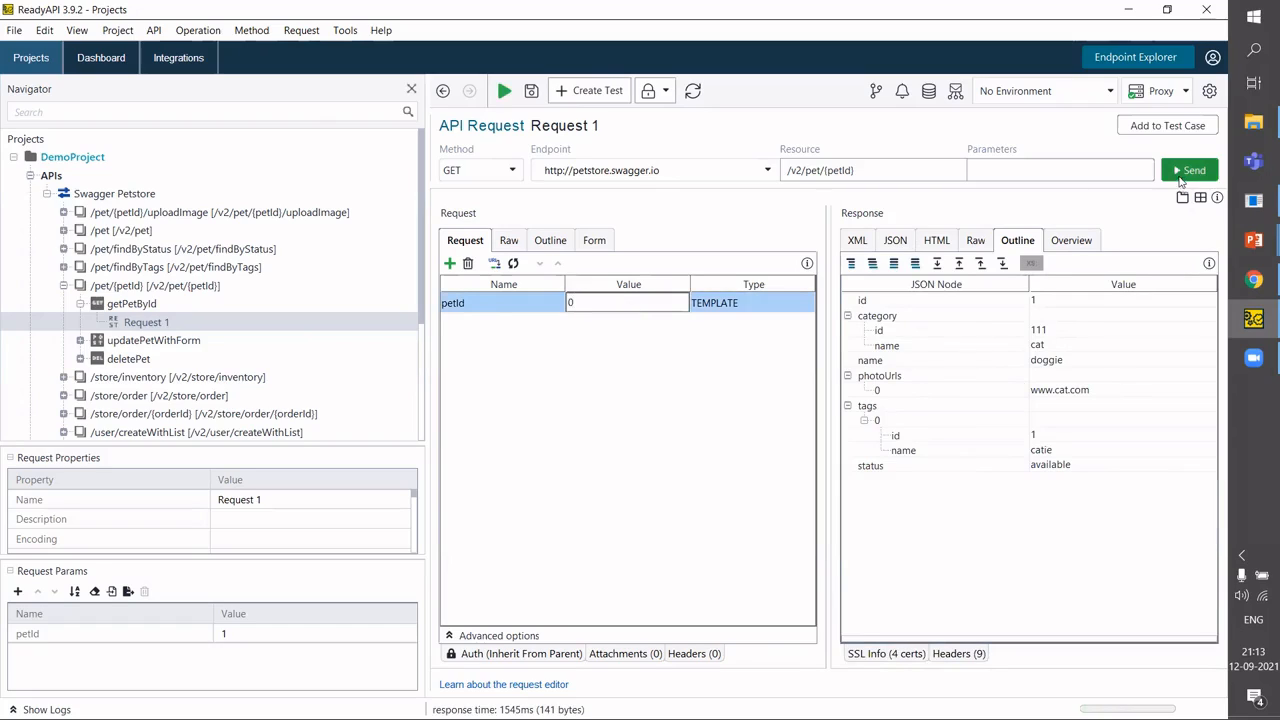
click(1180, 175)
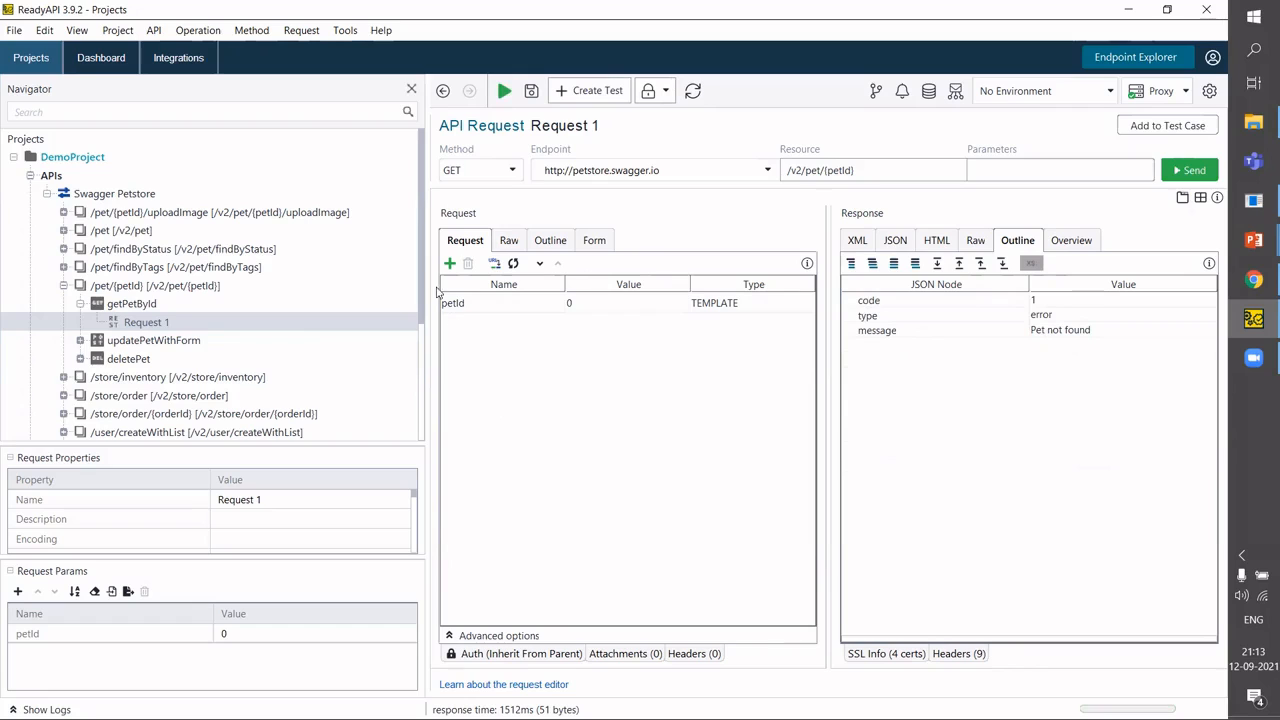
Start adding getPetById's Request 1 to a test case as test step GetPetByID, keeping the status code 200 and 200 ms SLA assertions.
scroll(424, 290, down, 1)
scroll(424, 300, down, 3)
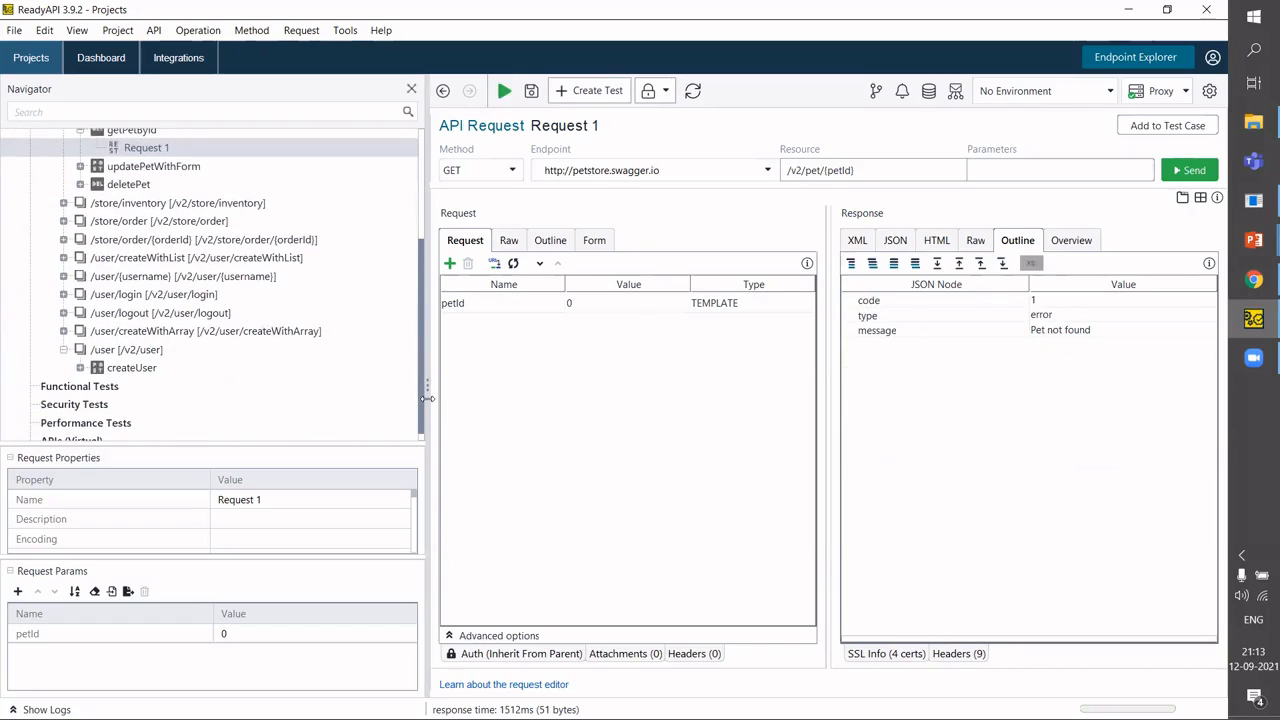
scroll(228, 296, up, 2)
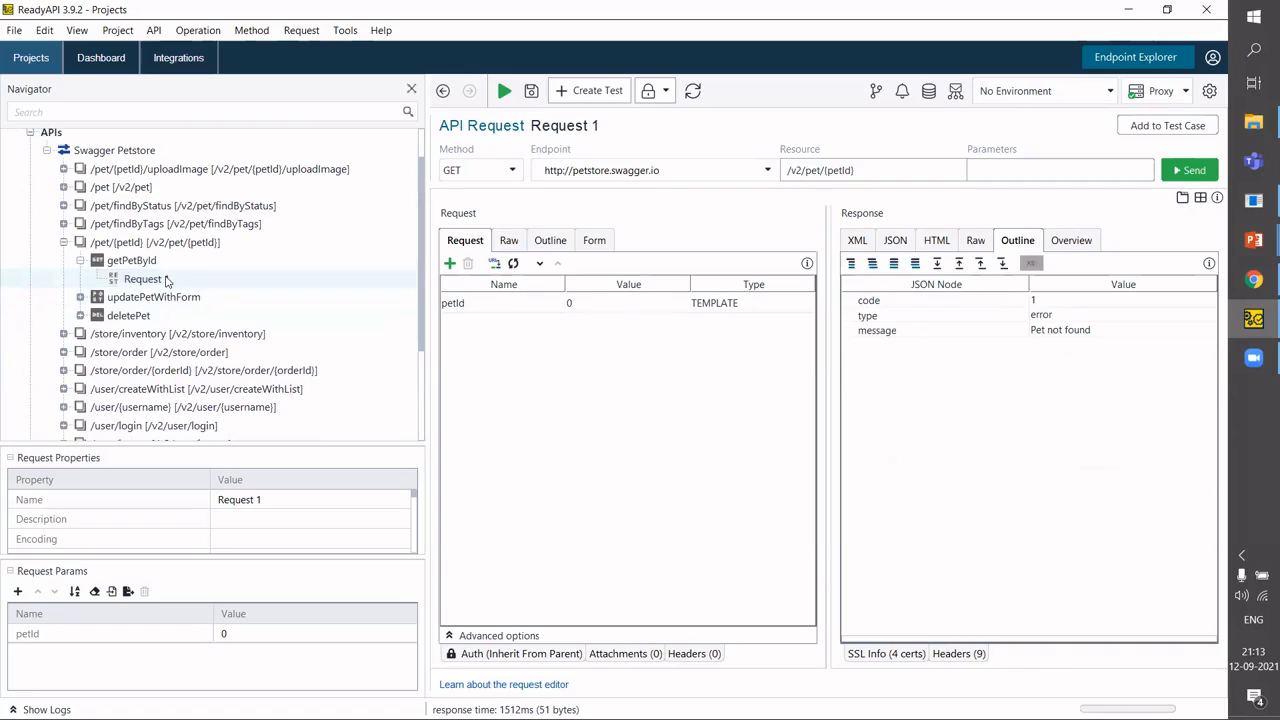
right_click(167, 281)
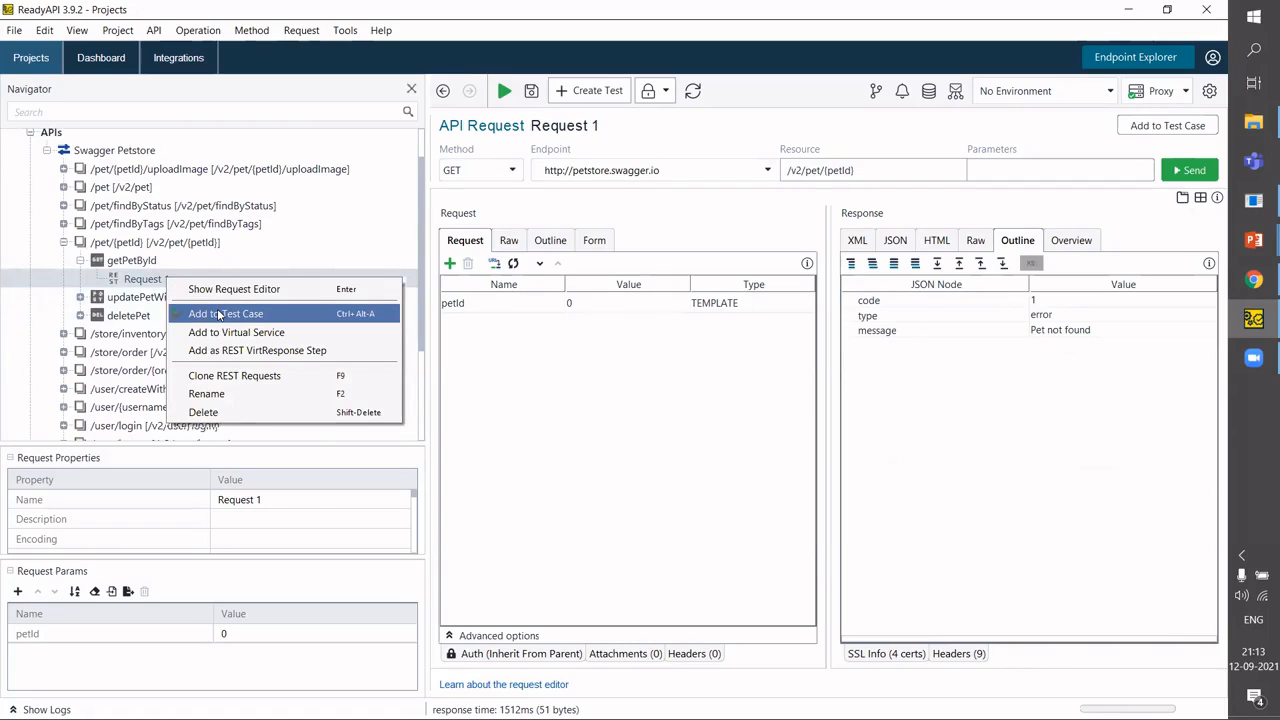
click(220, 315)
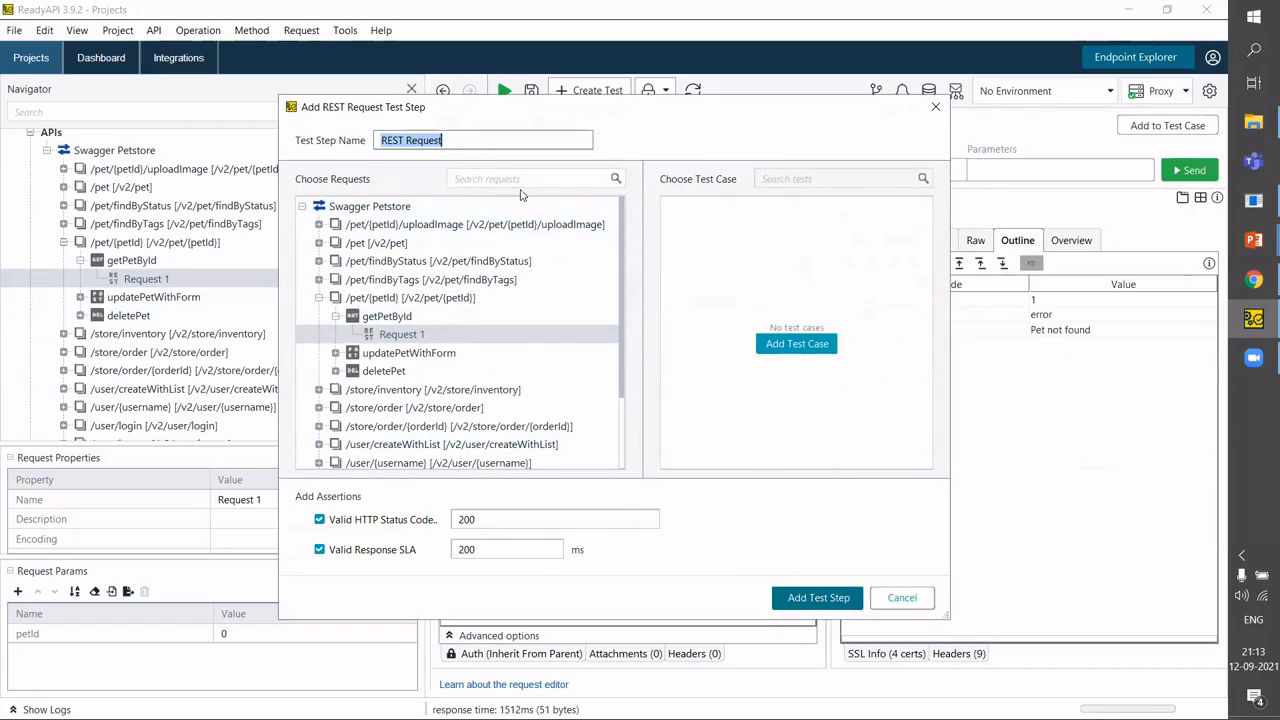
click(462, 140)
key(BackSpace)
key(BackSpace)
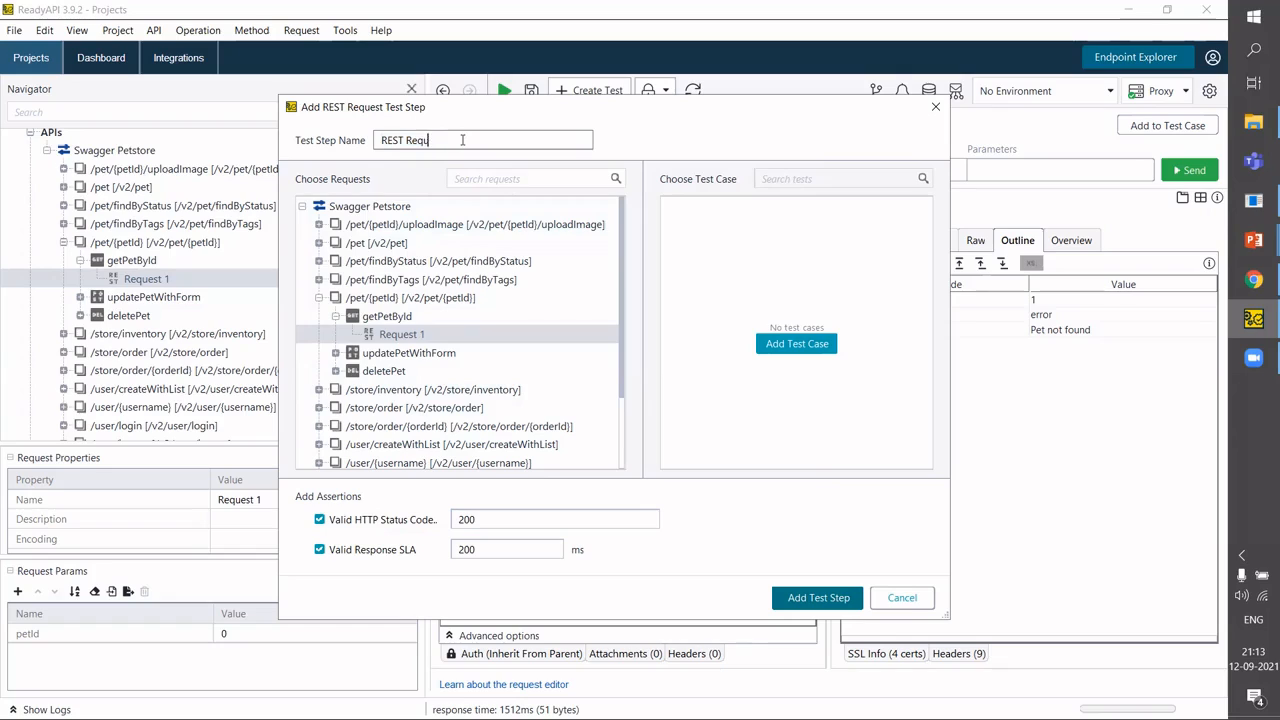
key(BackSpace)
key(BackSpace)
key(BackSpace)
key(BackSpace)
click(489, 527)
drag(480, 521, 423, 524)
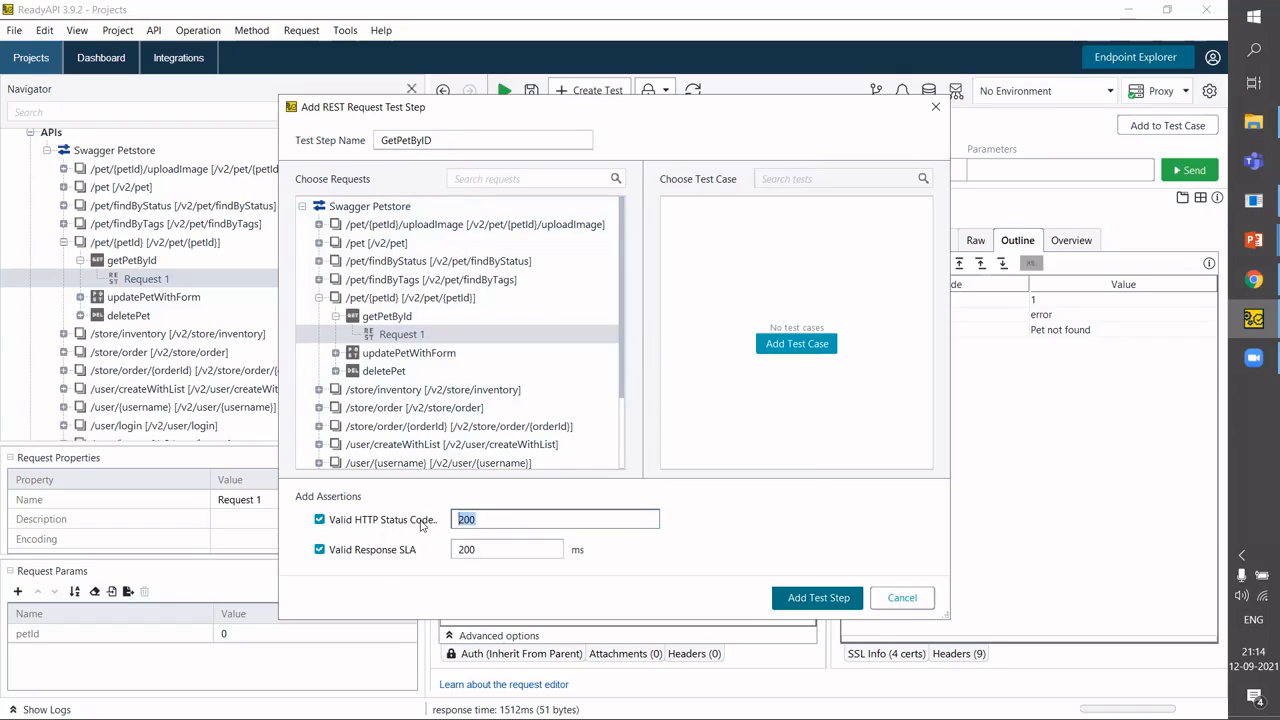
click(510, 545)
drag(472, 548, 325, 522)
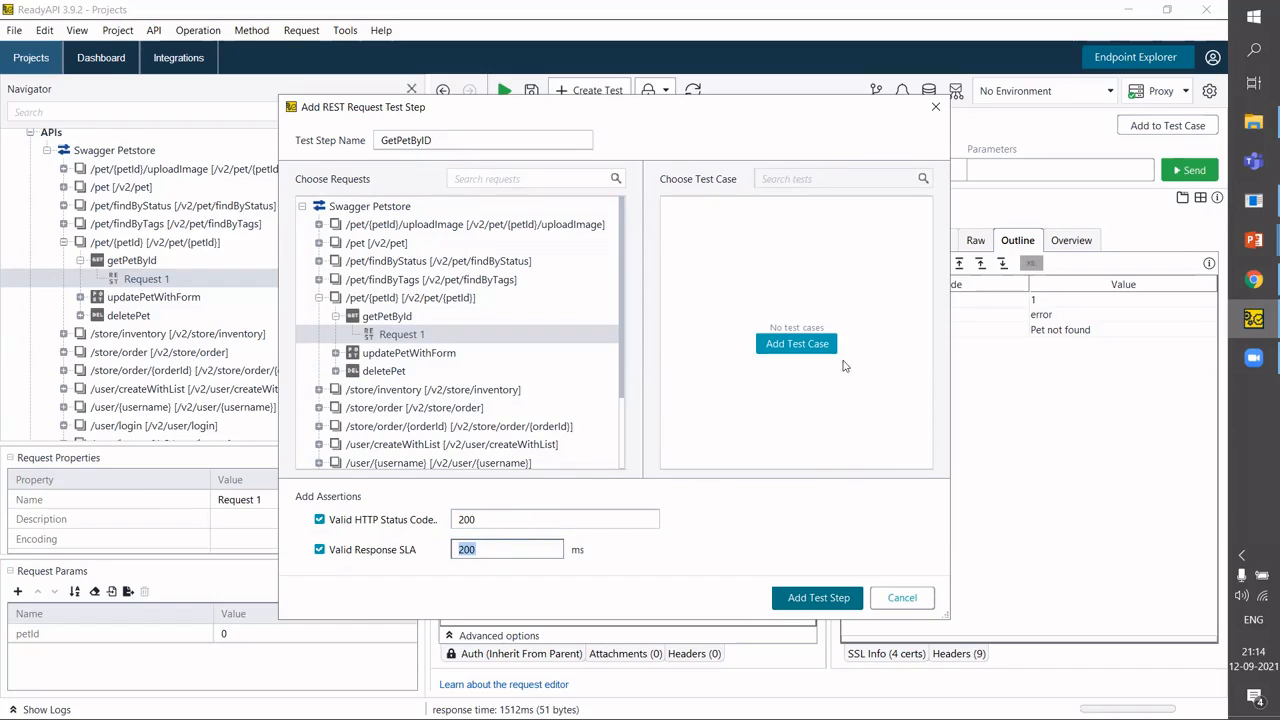
Create a new test suite named DataDrivenDemo for the test step.
click(799, 346)
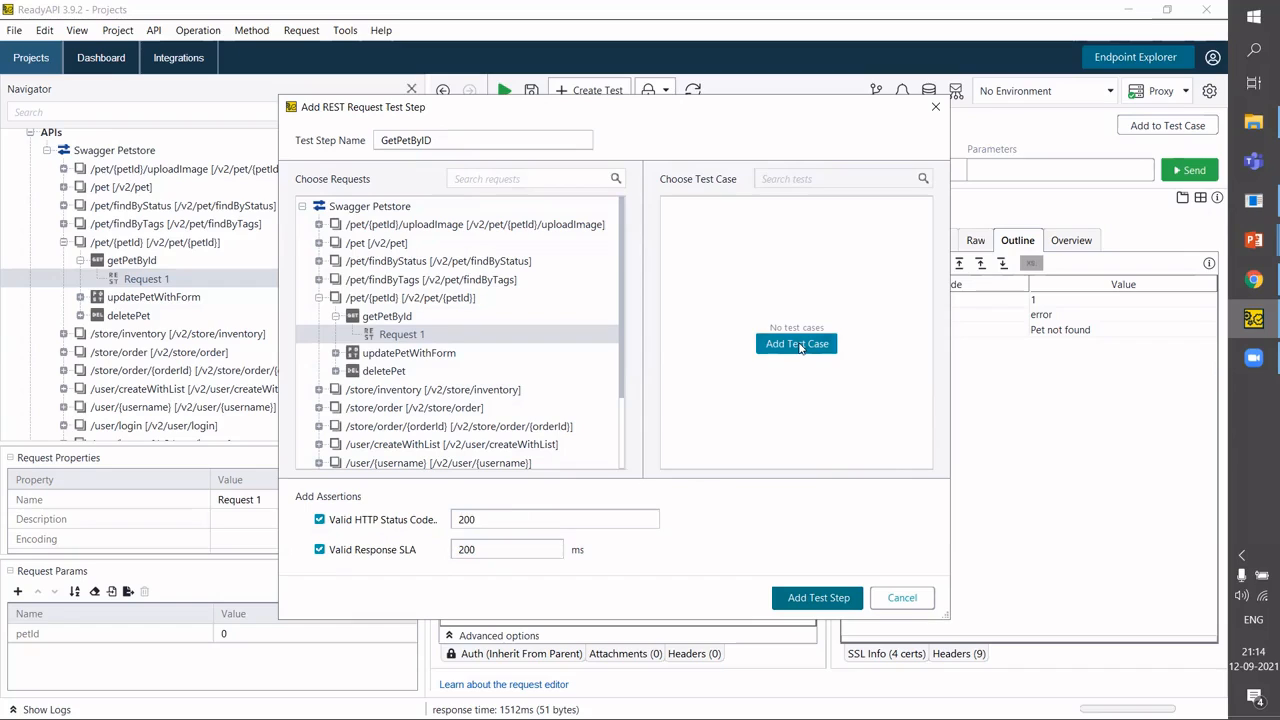
click(640, 363)
key(BackSpace)
key(BackSpace)
key(BackSpace)
key(BackSpace)
key(BackSpace)
key(BackSpace)
key(BackSpace)
key(BackSpace)
key(BackSpace)
key(BackSpace)
key(BackSpace)
key(BackSpace)
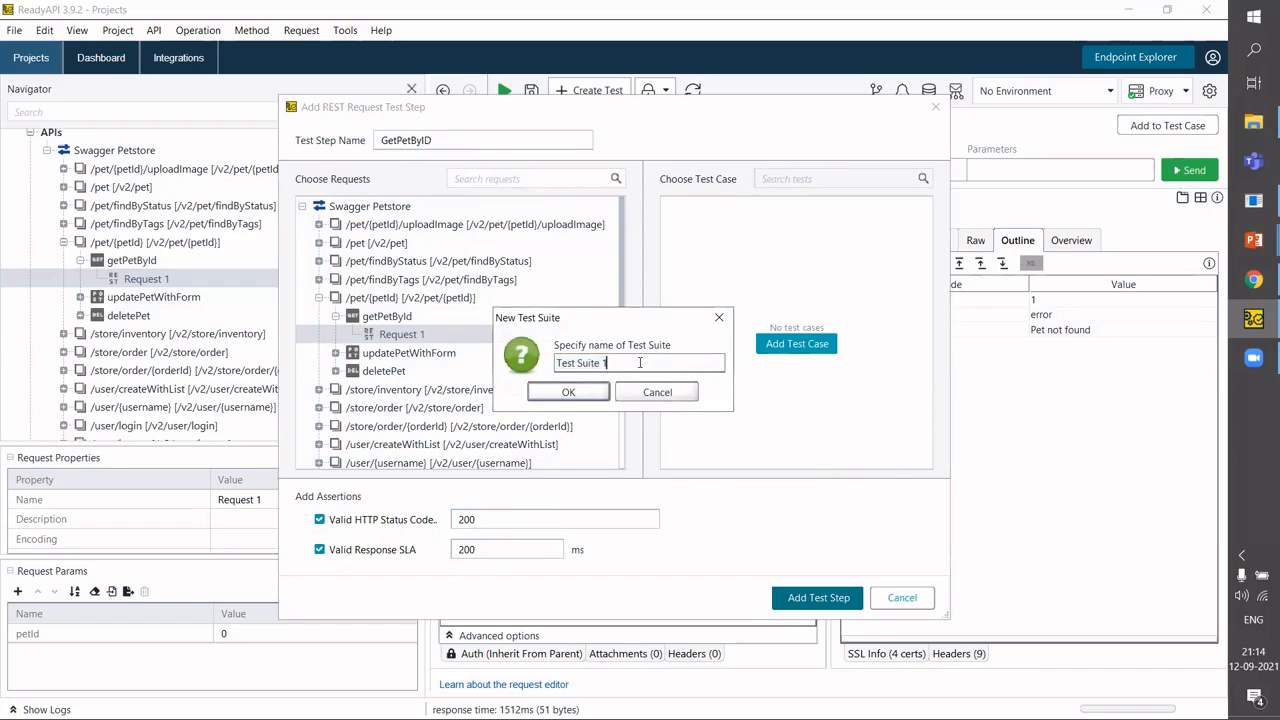
text(DataDrivenDemo)
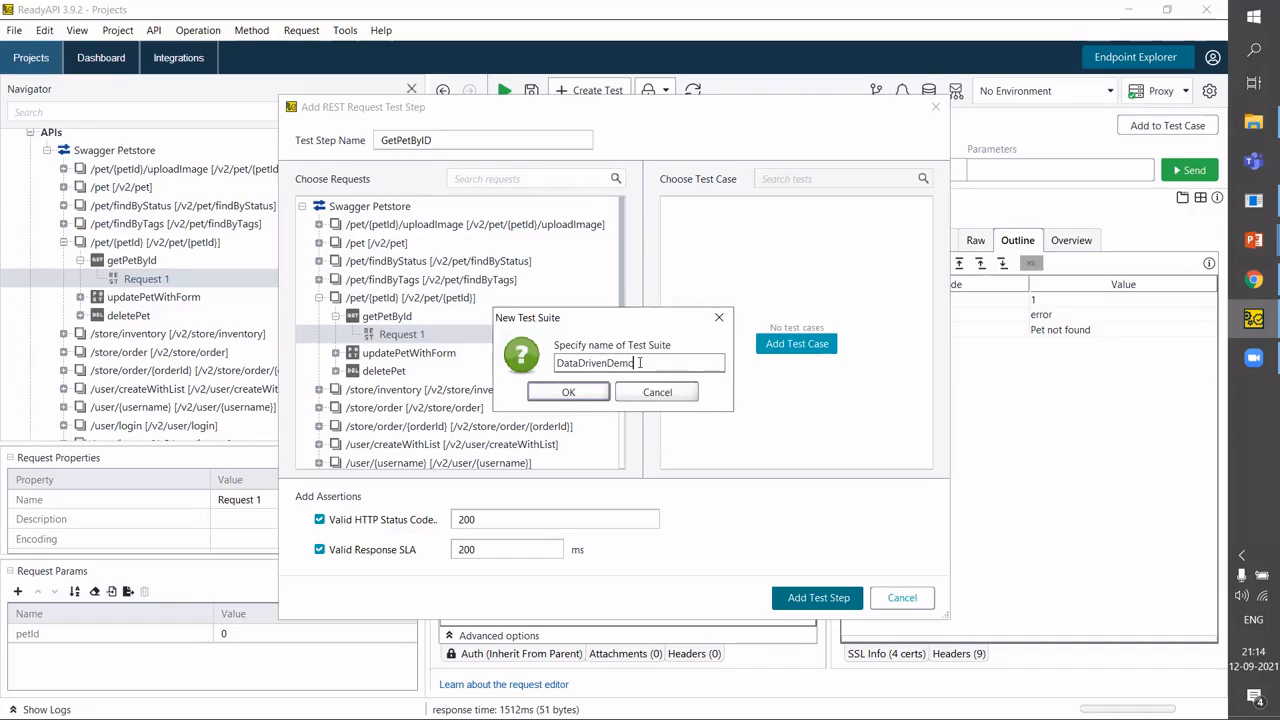
click(569, 393)
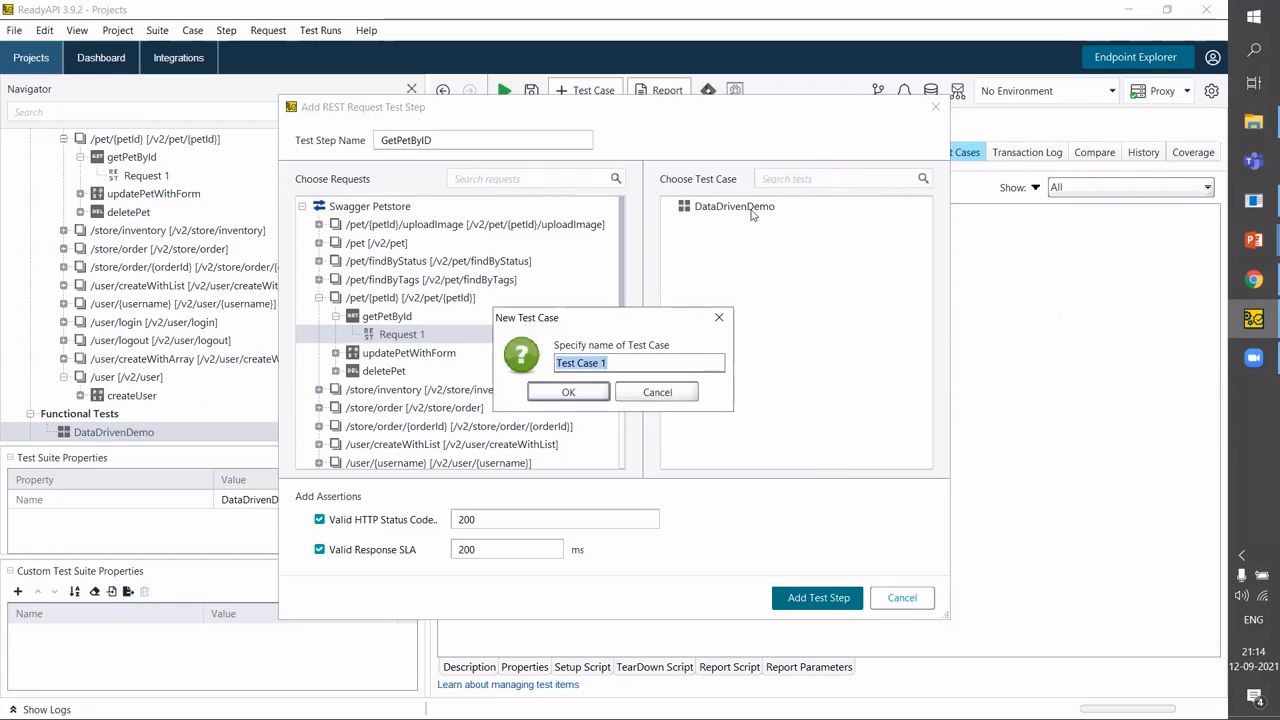
Name the new test case TC_GetPetByID and add the GetPetByID test step to it.
click(641, 364)
text(TC_GetPetByID)
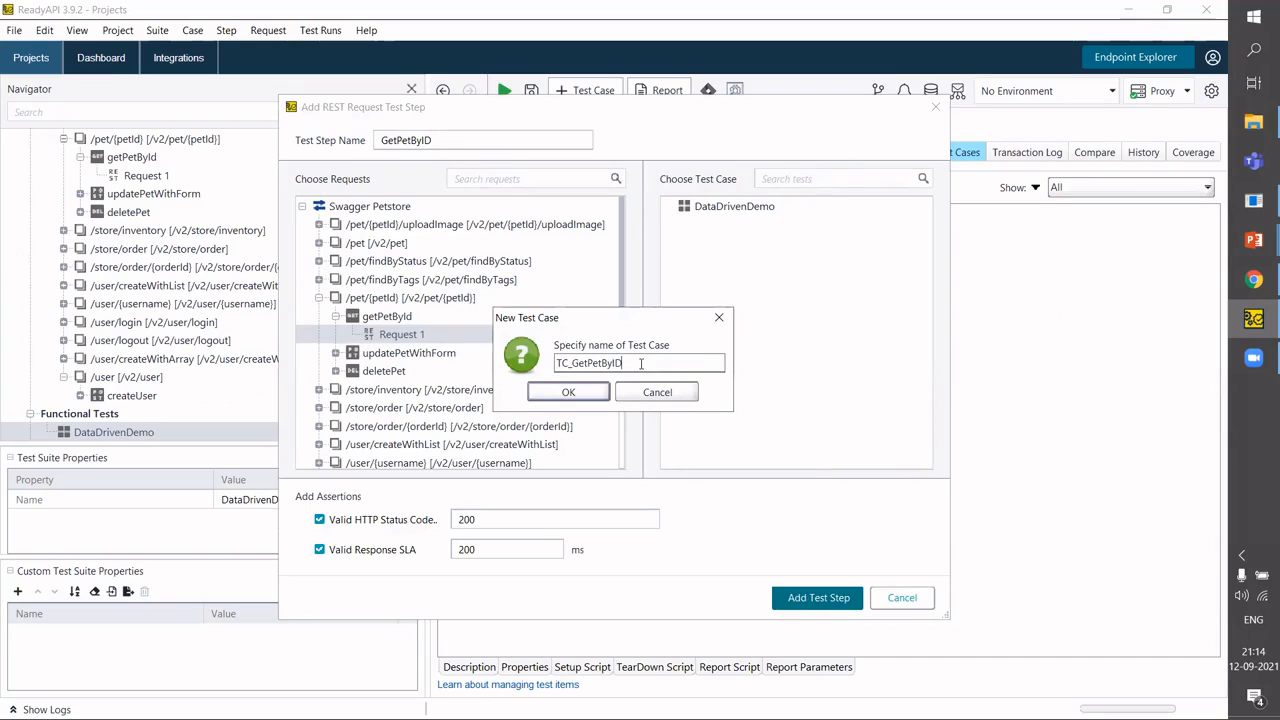
click(569, 392)
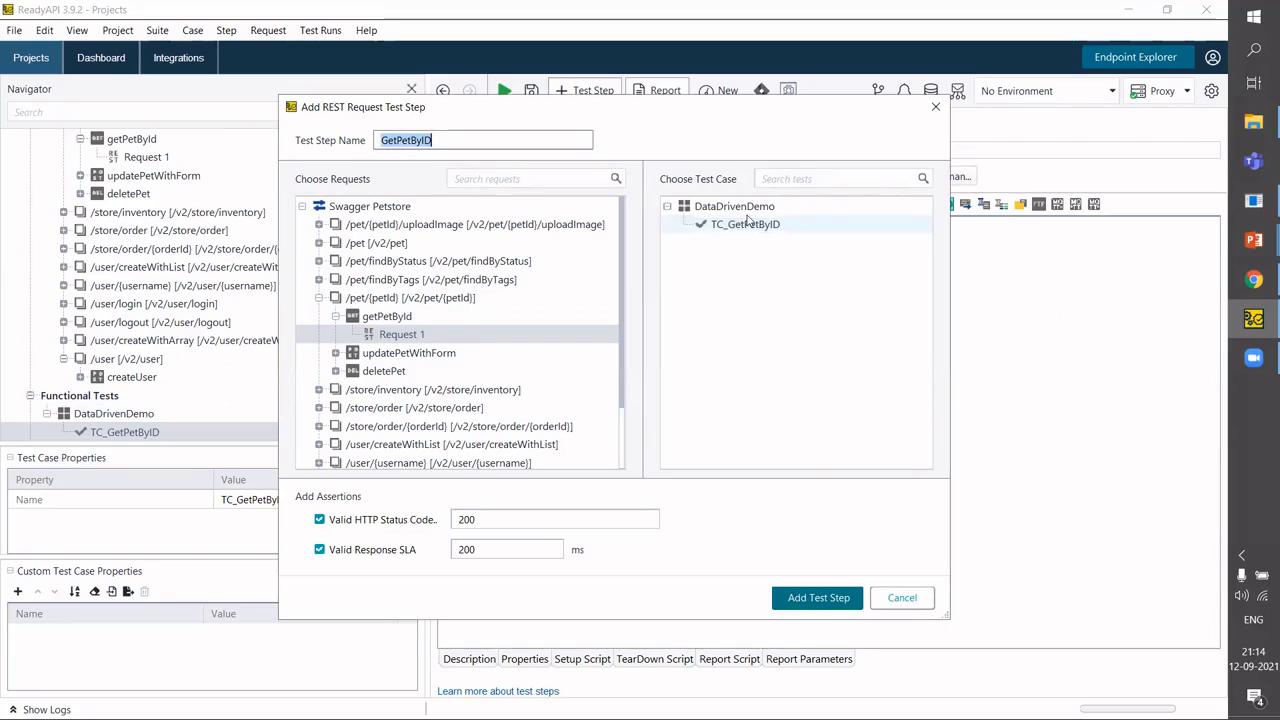
click(803, 600)
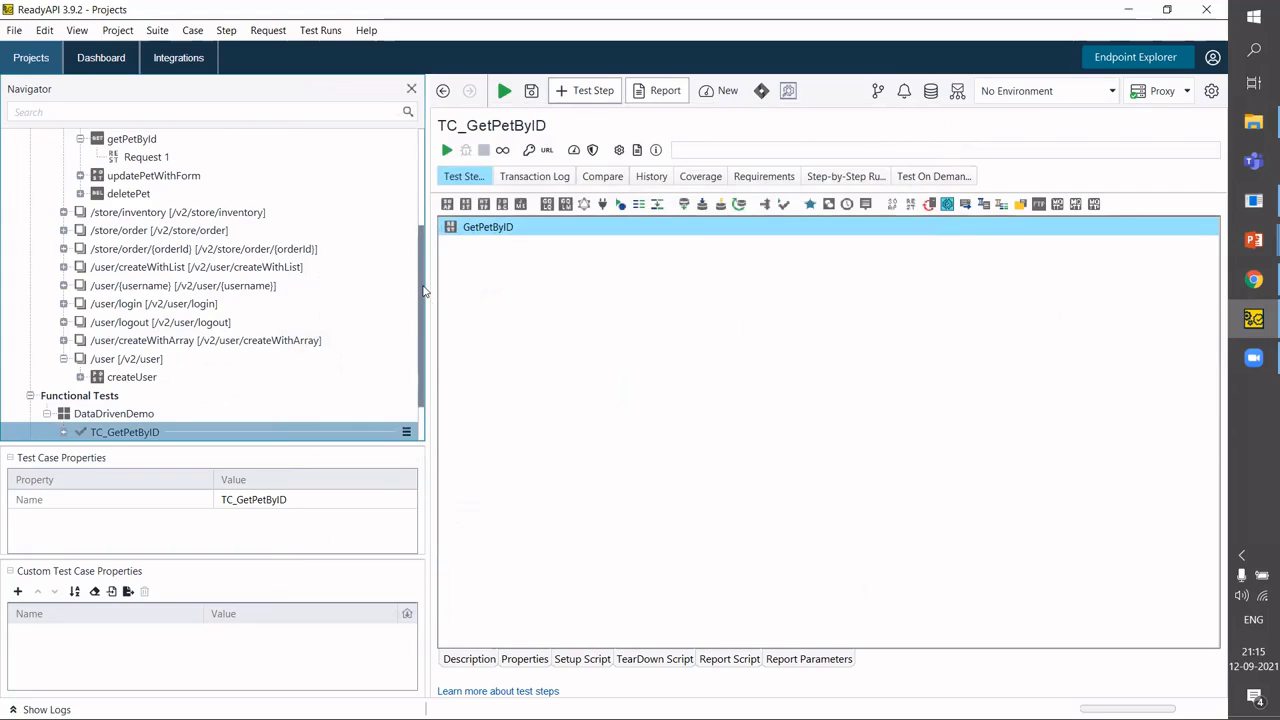
Collapse the project's APIs, view the DataDrivenDemo suite and its TC_GetPetByID case, and open the GetPetByID test step.
drag(423, 287, 423, 150)
click(31, 175)
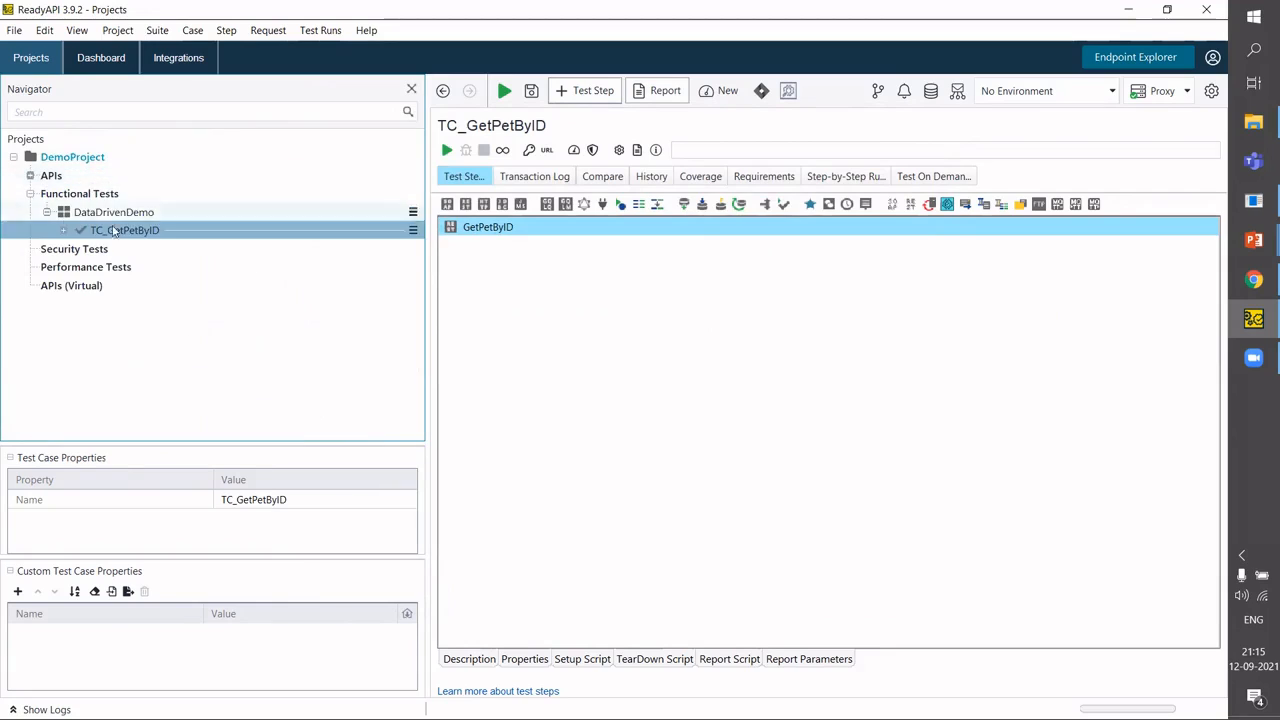
click(75, 196)
click(113, 213)
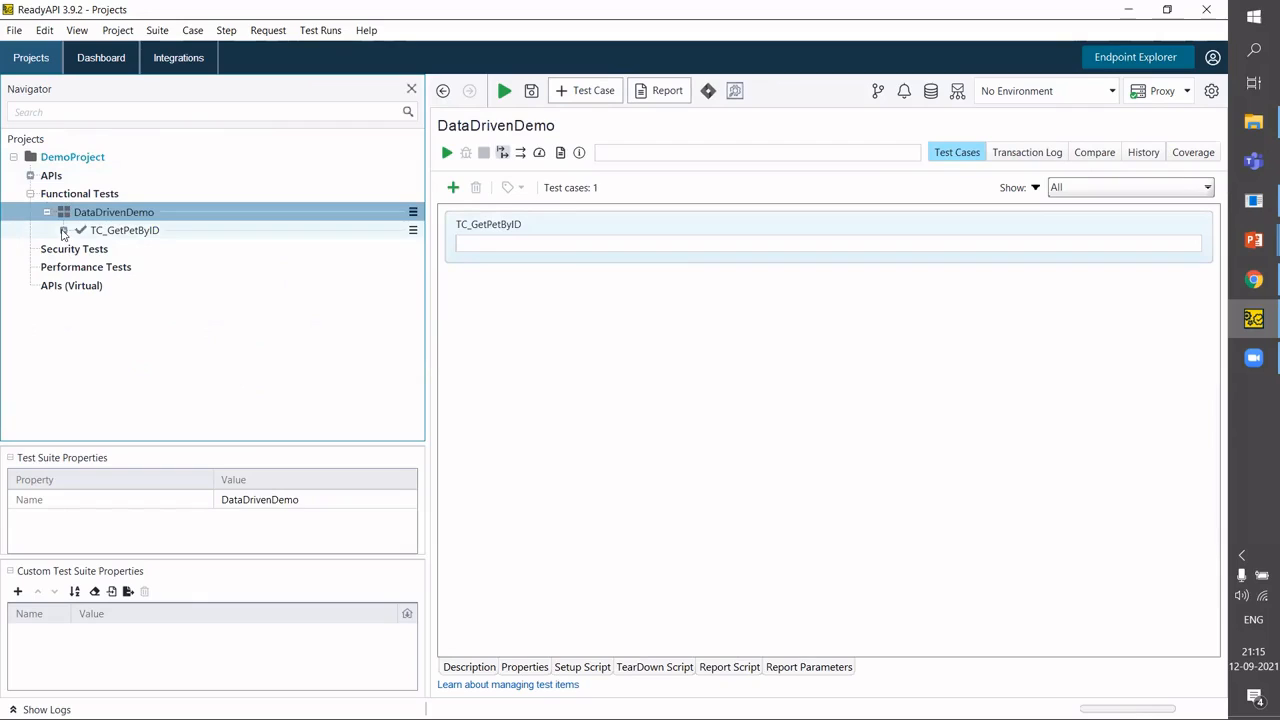
click(63, 231)
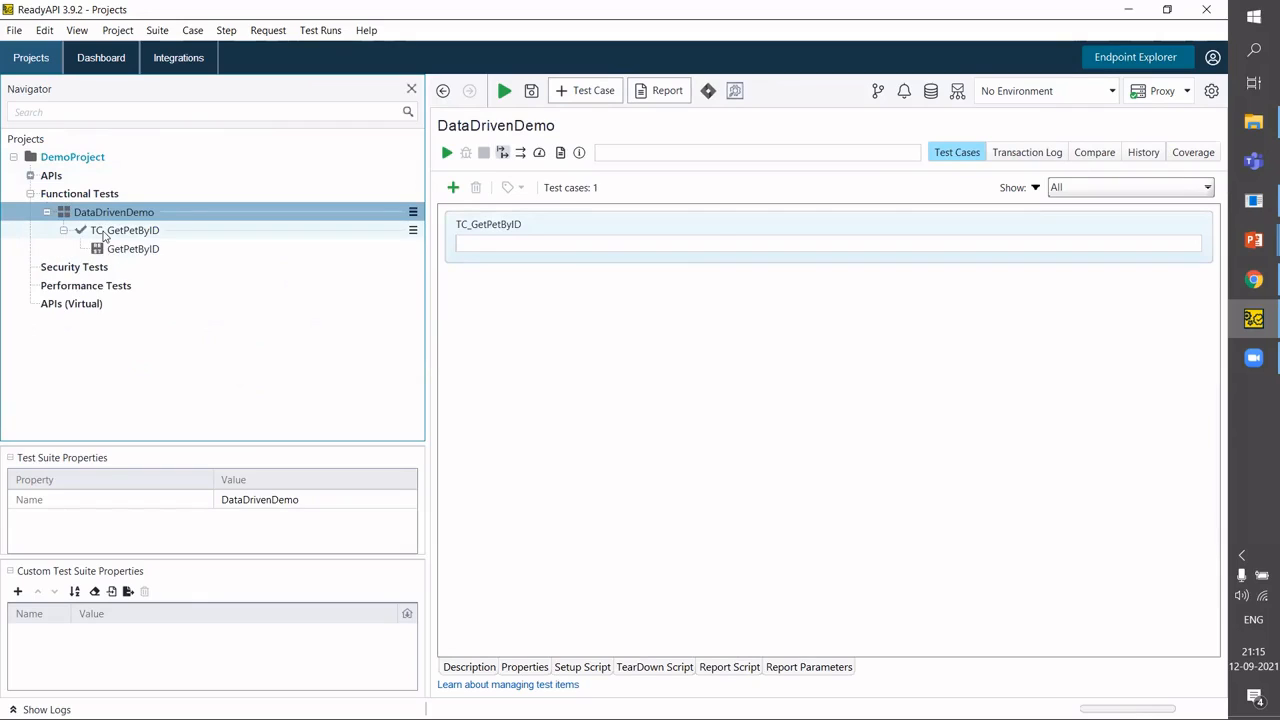
click(110, 233)
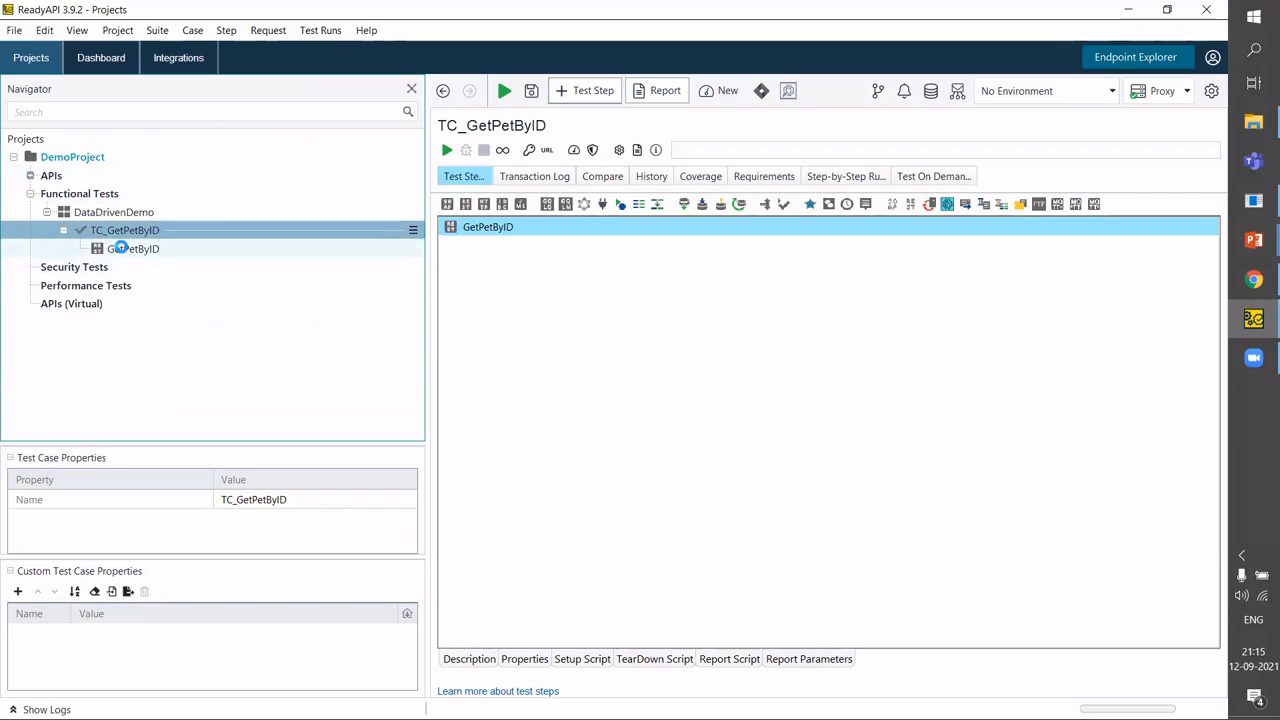
click(195, 250)
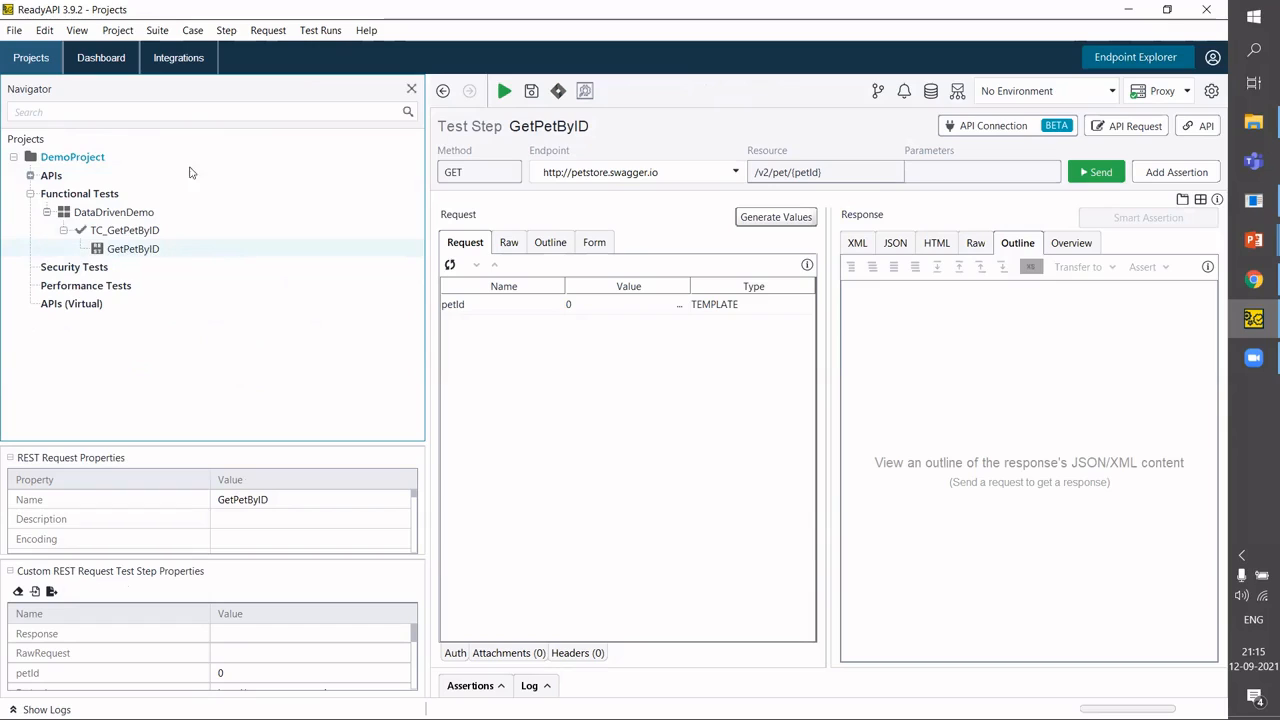
Set the GetPetByID test step's petId parameter to 1 and send the request.
click(593, 311)
text(1)
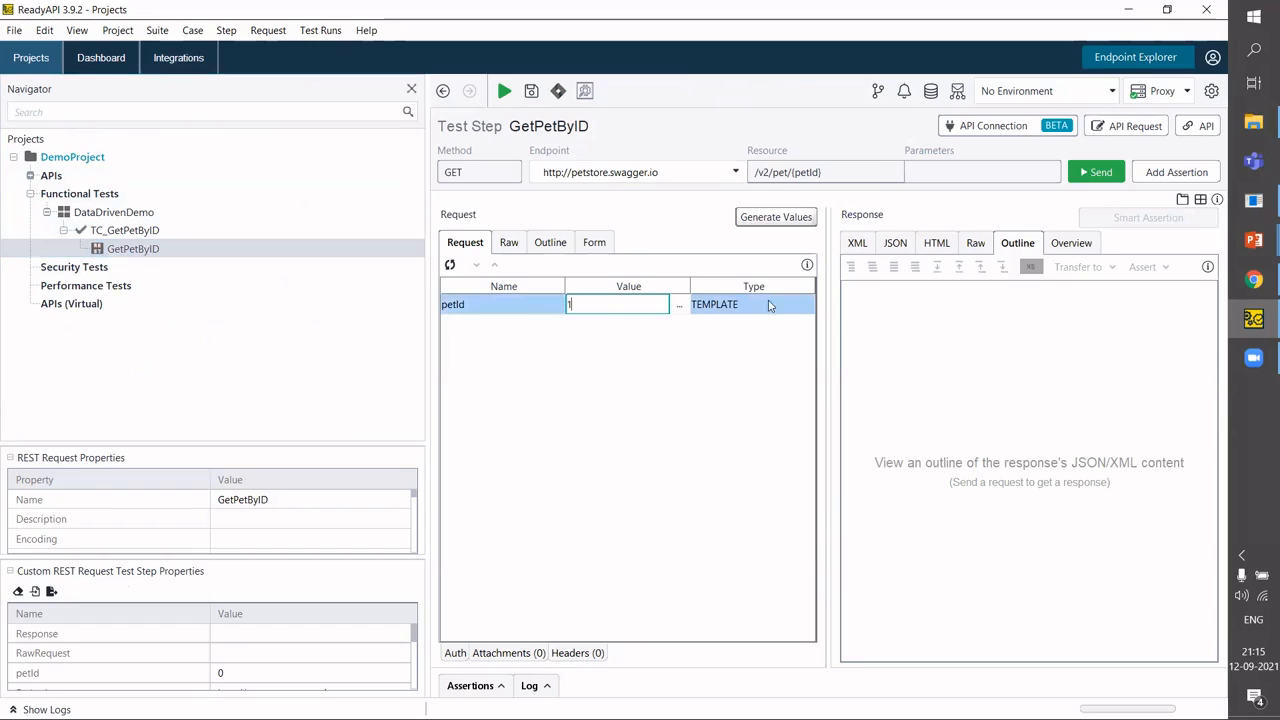
click(1100, 172)
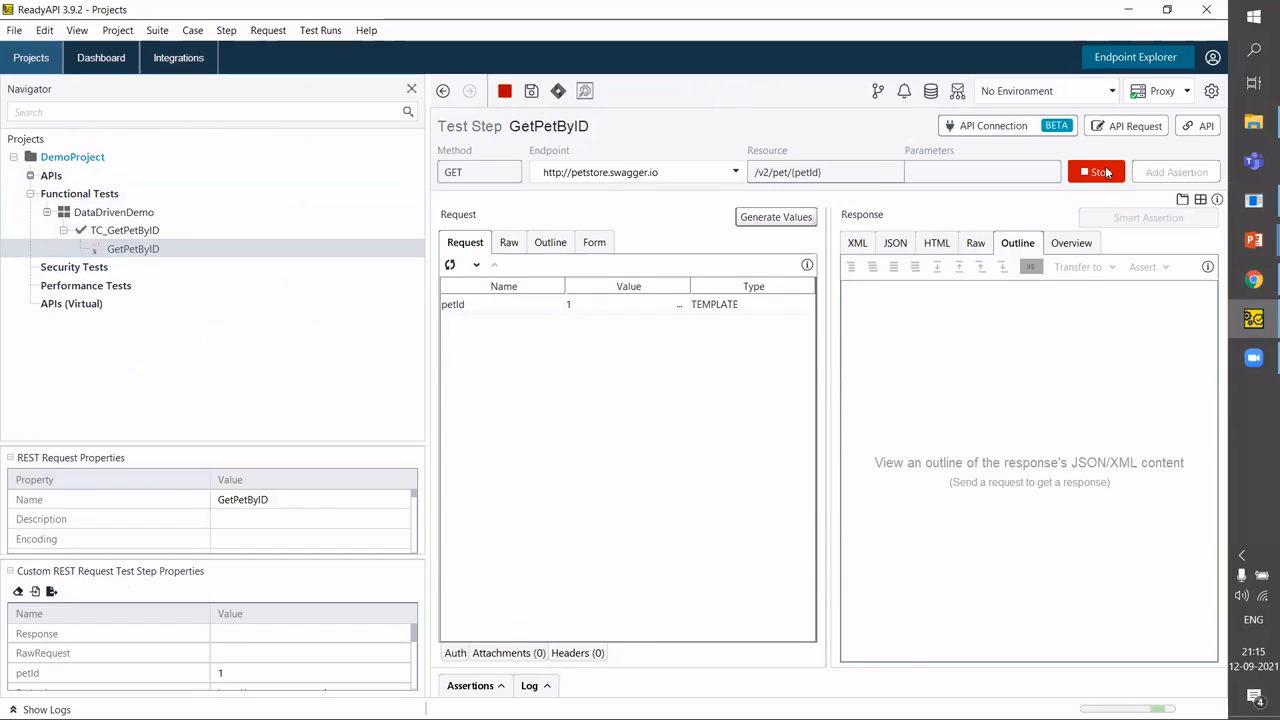
Set the GetPetByID test step's petId parameter to 0 and send the request again.
click(611, 313)
key(BackSpace)
text(0)
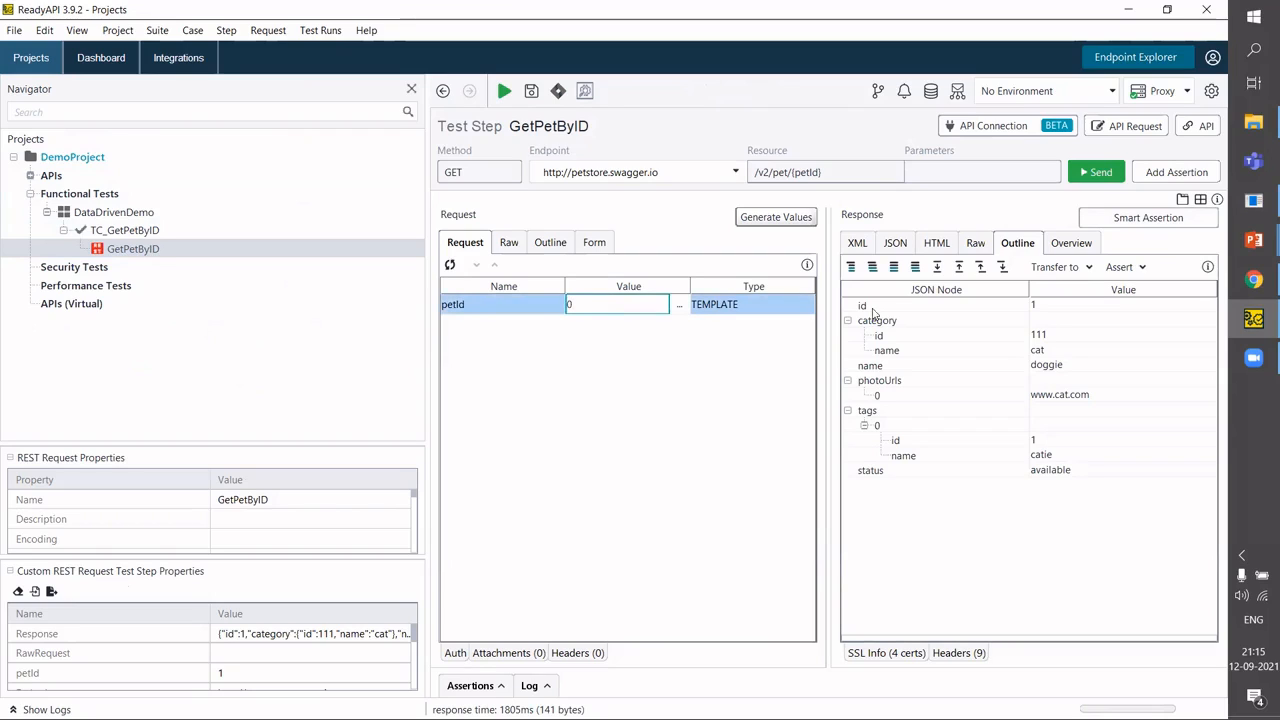
click(1092, 178)
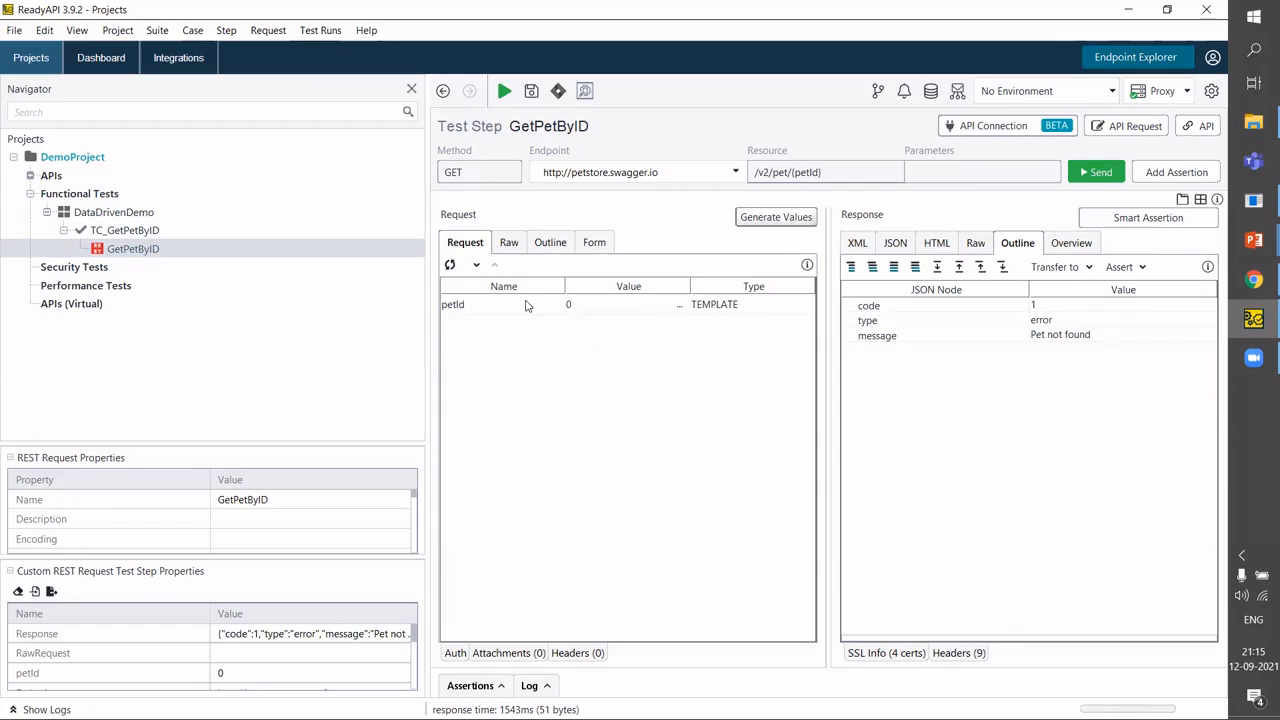
click(104, 250)
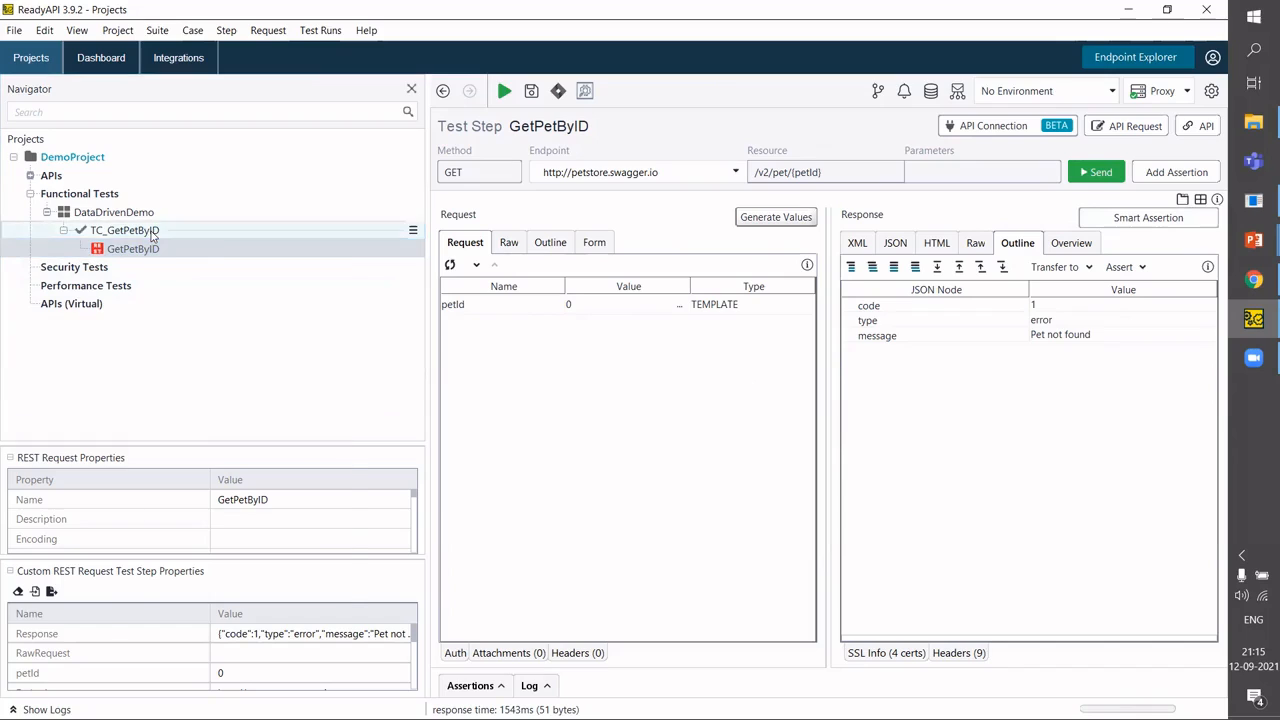
right_click(152, 233)
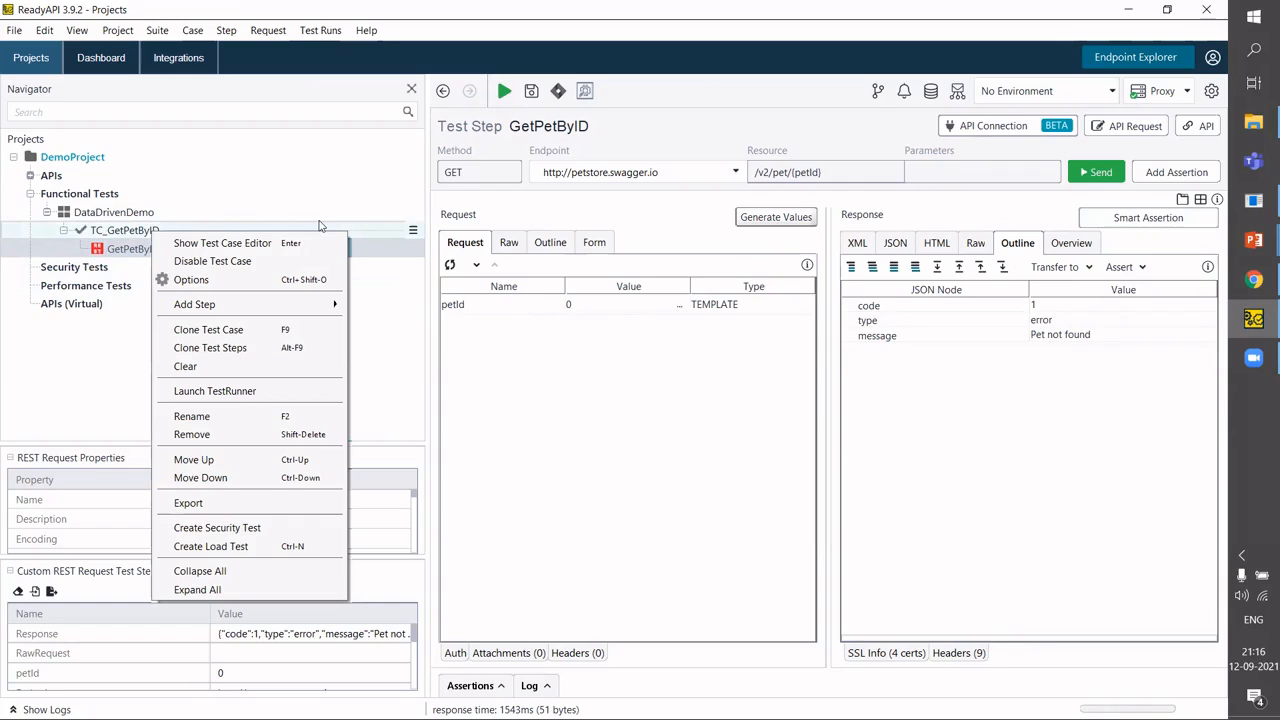
key(Escape)
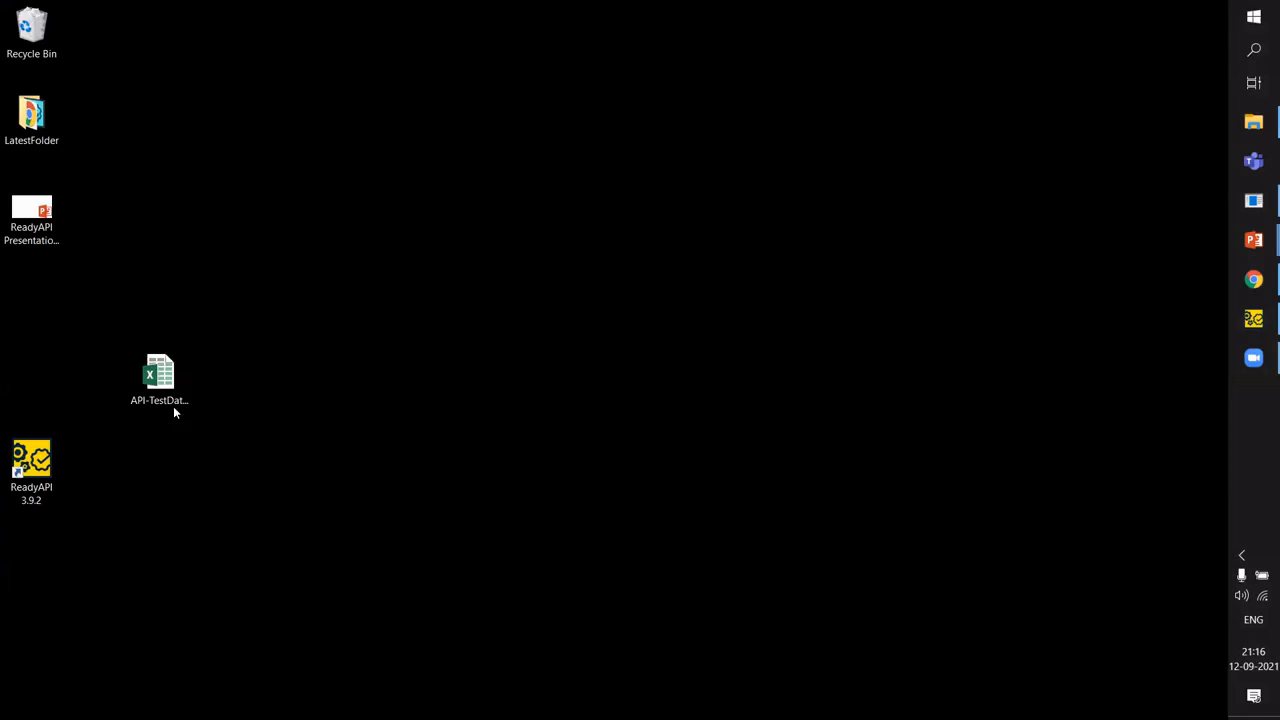
Open the API-TestData workbook from the desktop in Excel and look through the PetID values in column A.
click(164, 390)
double_click(164, 390)
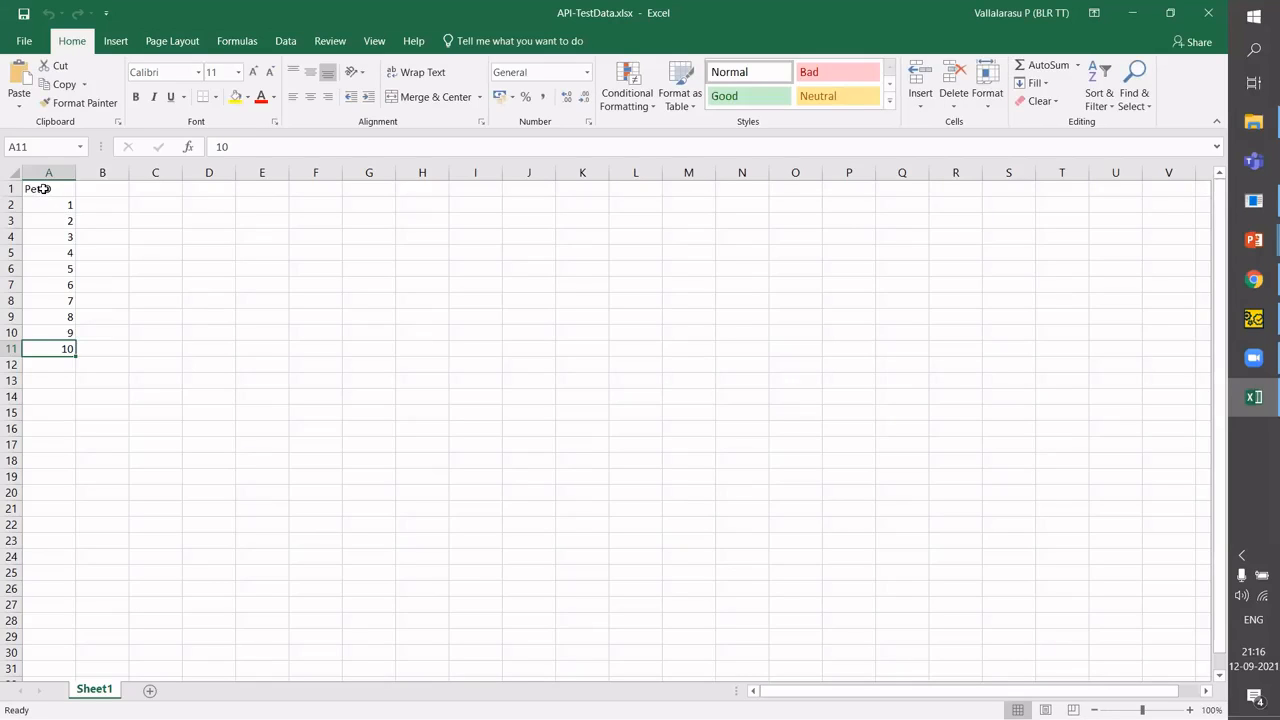
click(44, 188)
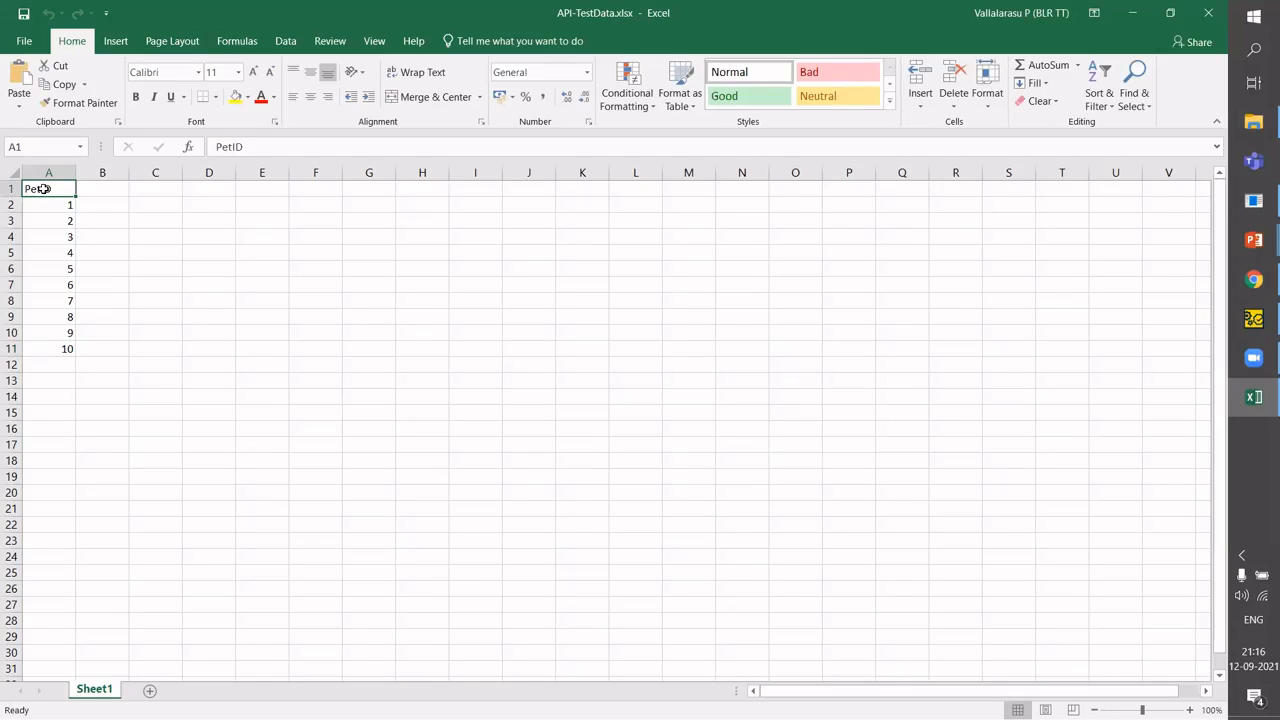
key(Down)
key(Down)
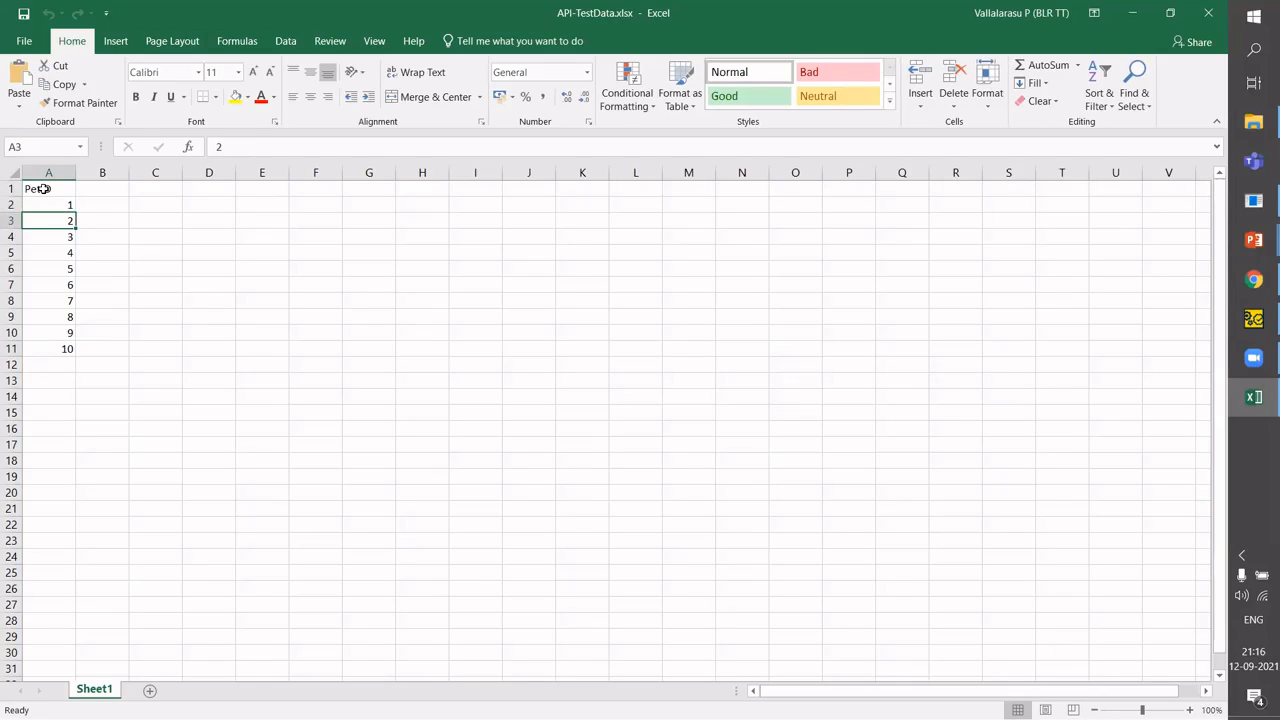
key(Down)
key(Down)
key(Up)
key(Up)
key(Up)
key(Down)
key(Down)
key(Down)
key(Down)
key(Down)
key(Down)
key(Down)
key(Down)
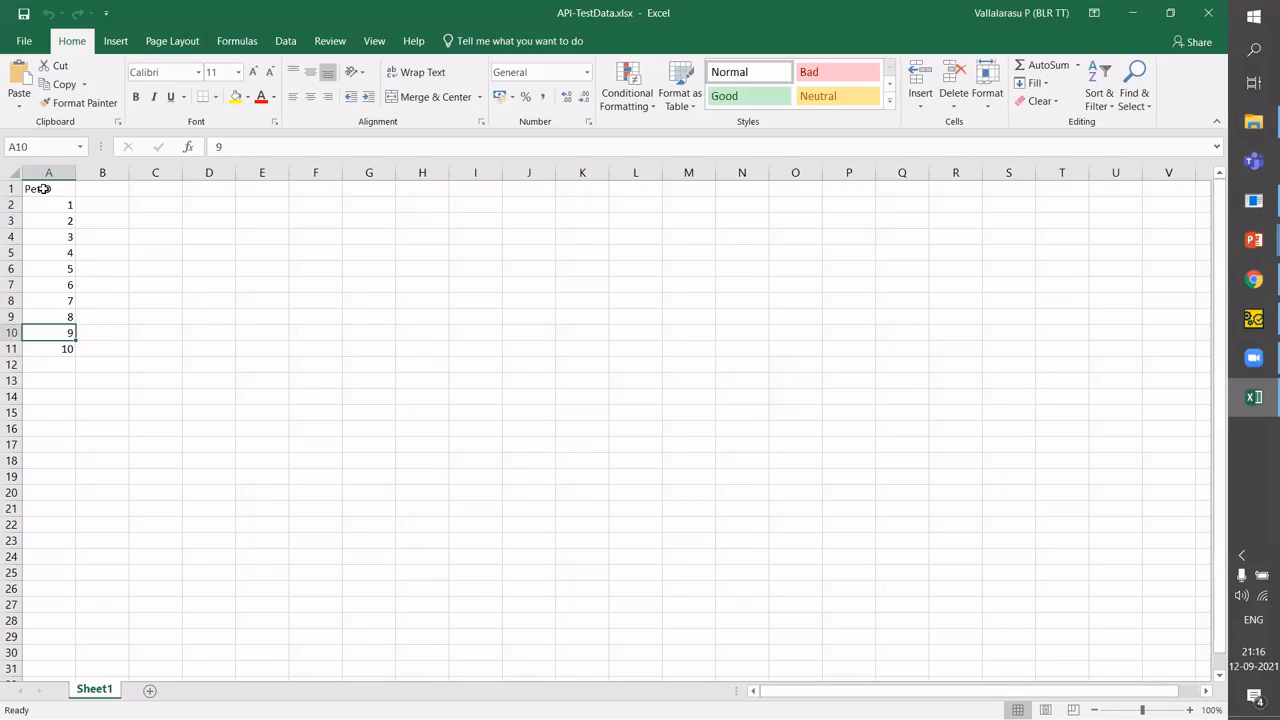
key(Down)
key(Up)
key(Up)
key(Up)
key(Up)
key(Up)
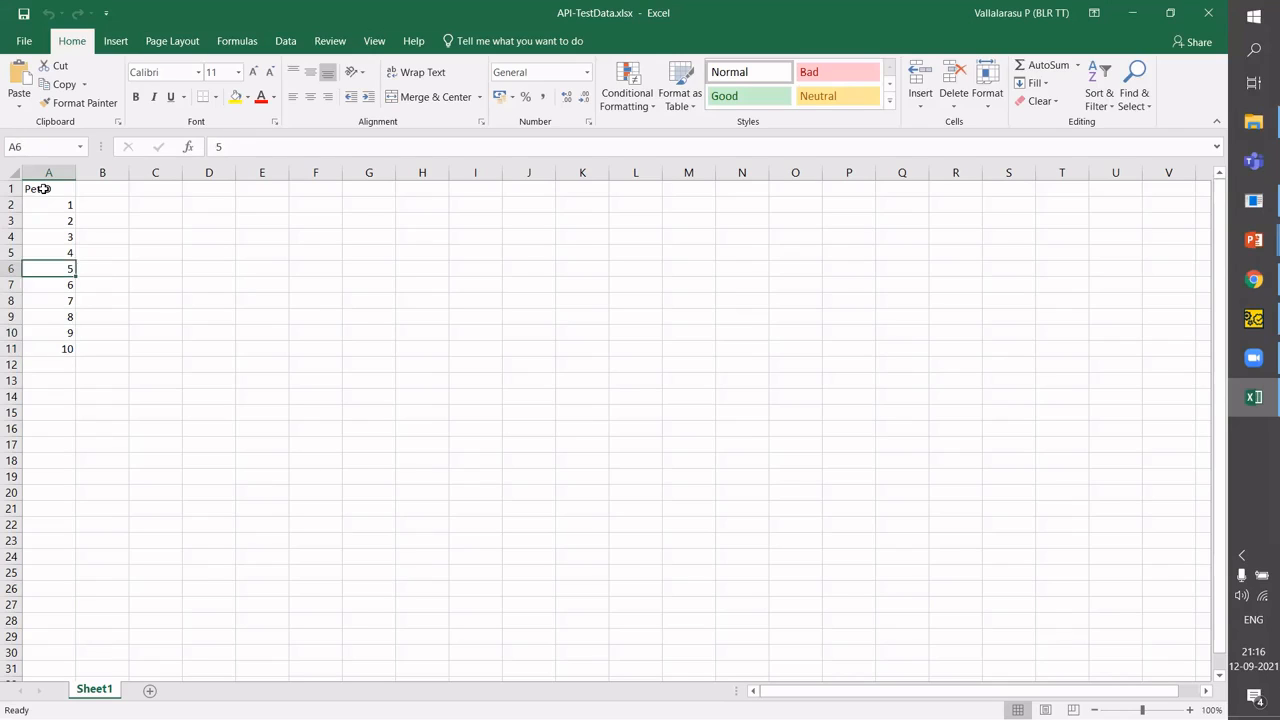
key(Up)
key(Up)
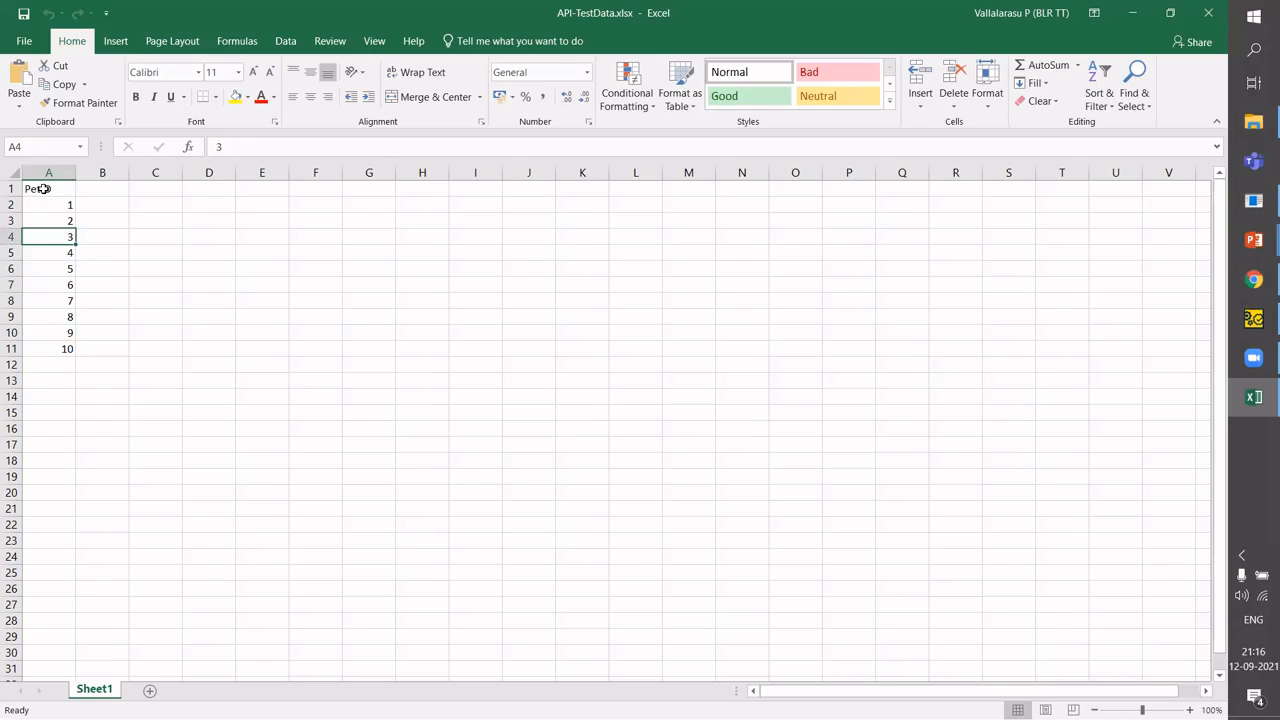
Step through the PetID column cell by cell, from the header in A1 down to the last value.
key(Up)
key(Up)
key(Up)
key(Down)
key(Down)
key(Down)
key(Down)
key(Down)
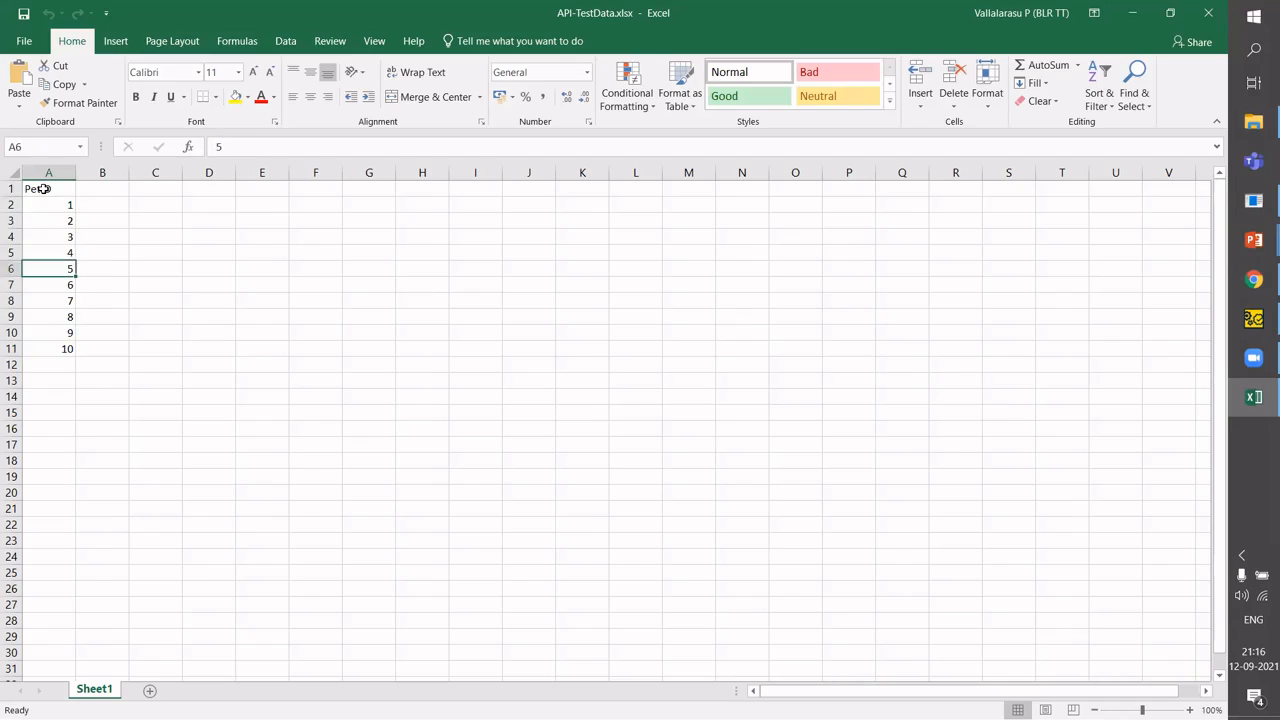
key(Down)
key(Down)
key(Down)
key(Down)
key(Down)
key(Up)
key(Up)
key(Up)
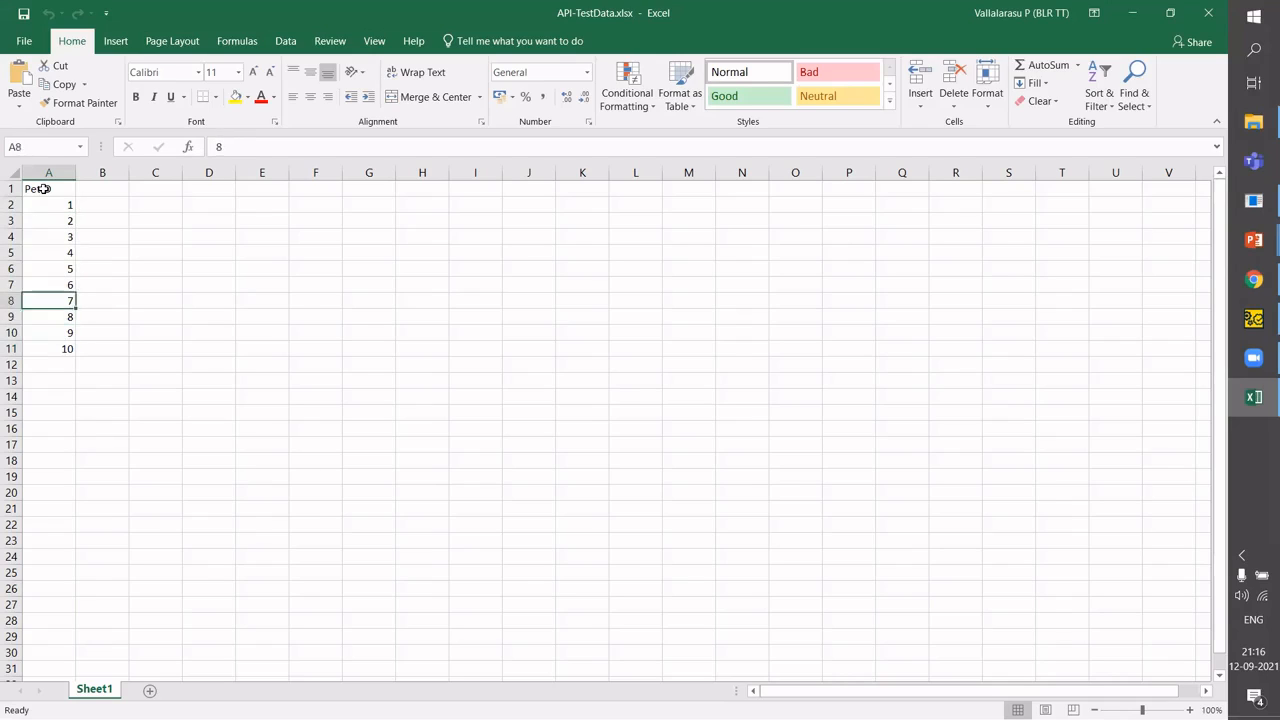
key(Up)
key(Up)
key(Up)
key(Up)
key(Up)
key(Up)
key(Down)
key(Down)
key(Down)
key(Down)
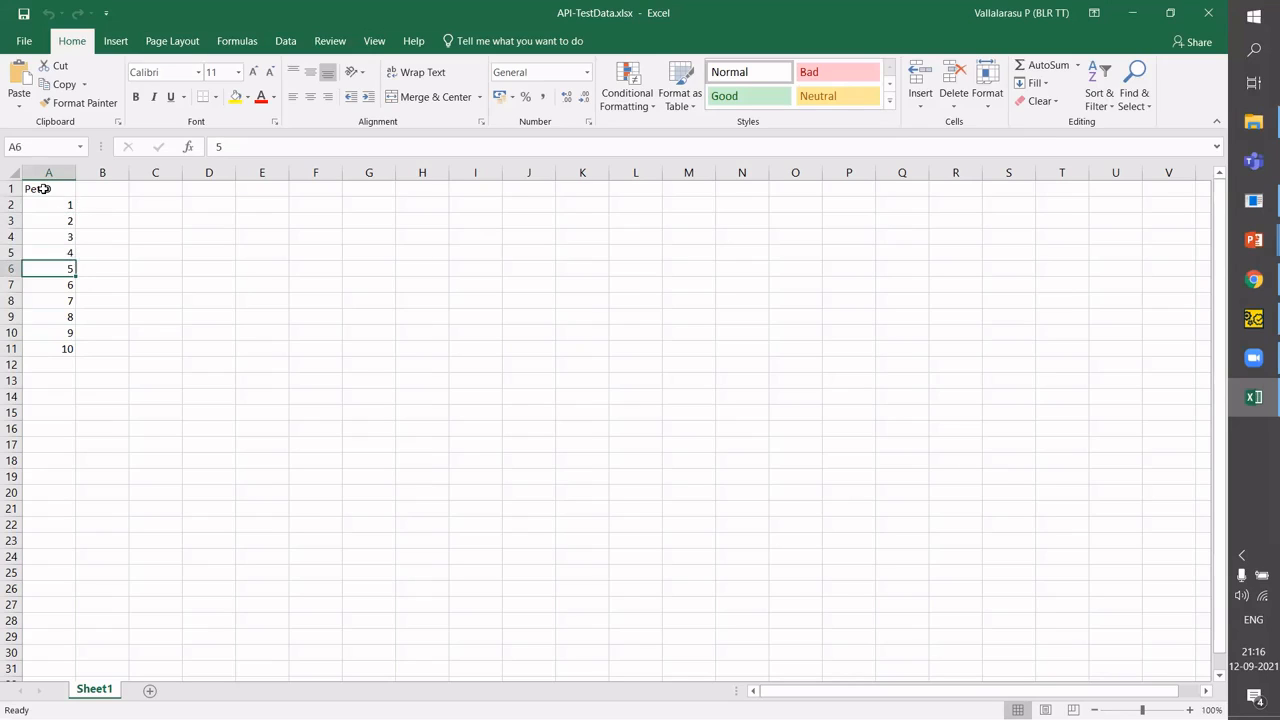
key(Down)
key(Down)
key(Down)
key(Down)
key(Down)
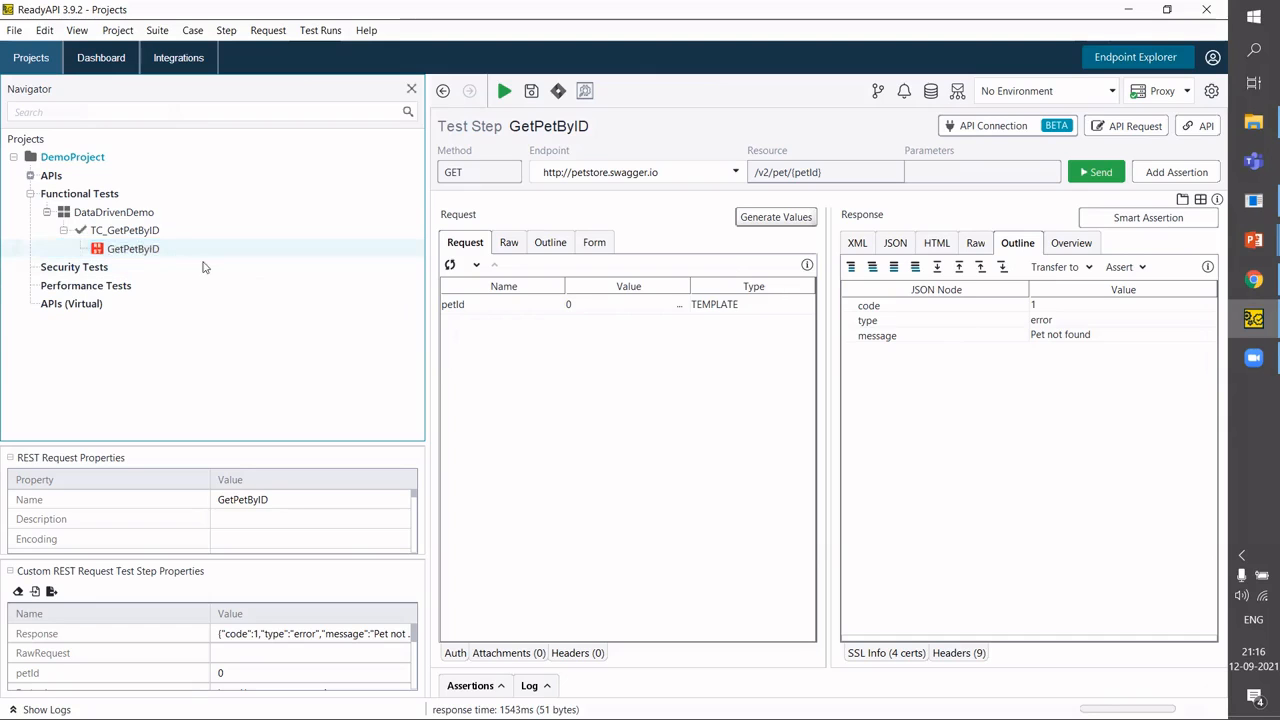
Add a Data Source step named Demo_DataSource to the TC_GetPetByID test case and decline automatic generation of parameter values.
right_click(128, 233)
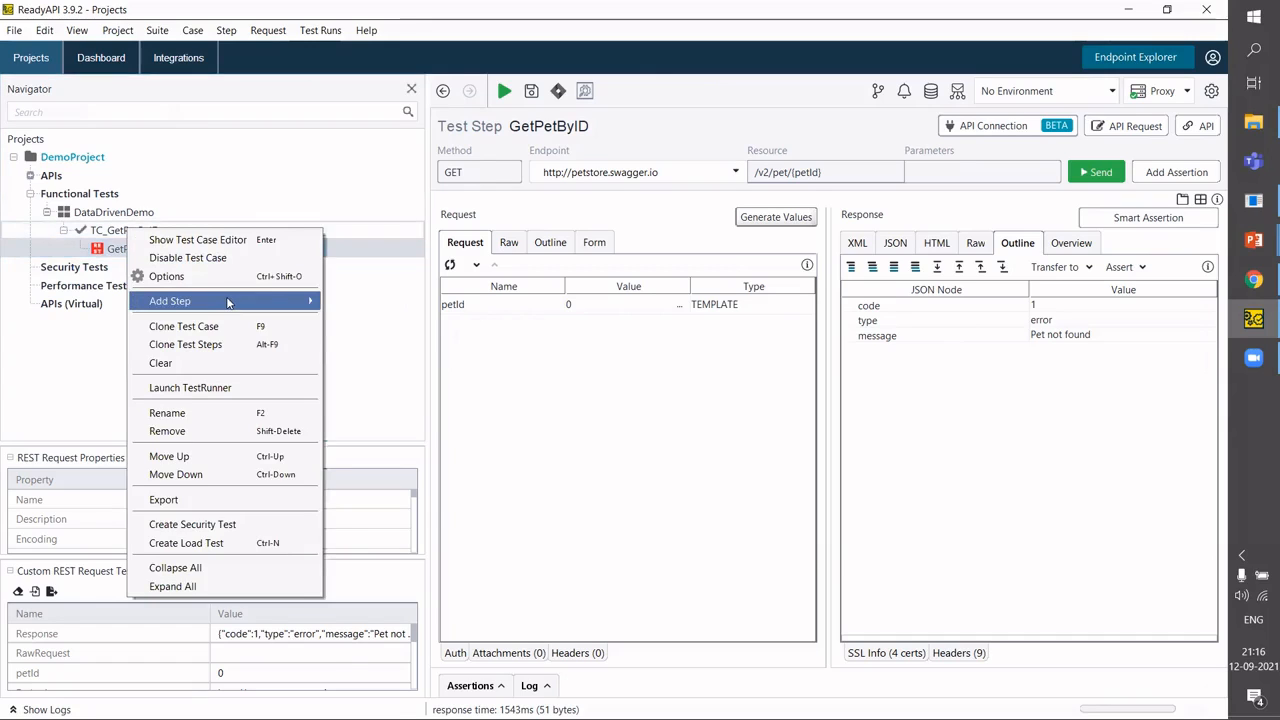
mouse_move(250, 301)
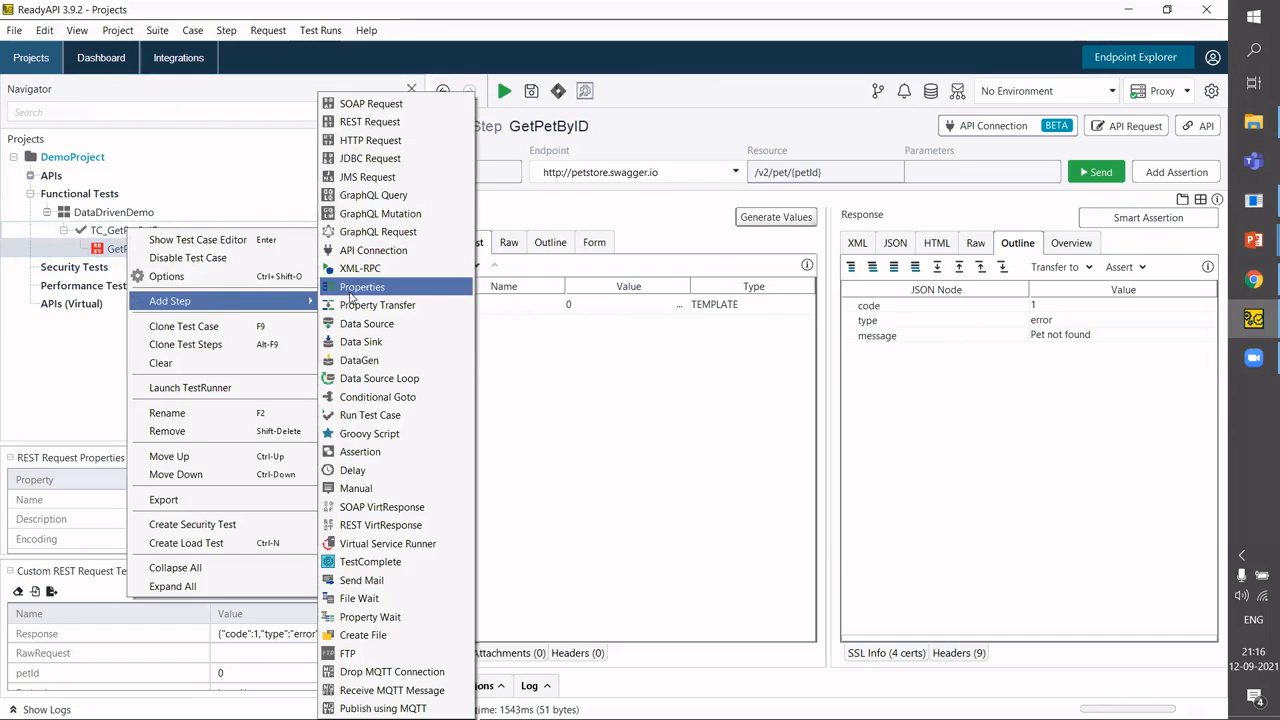
click(396, 324)
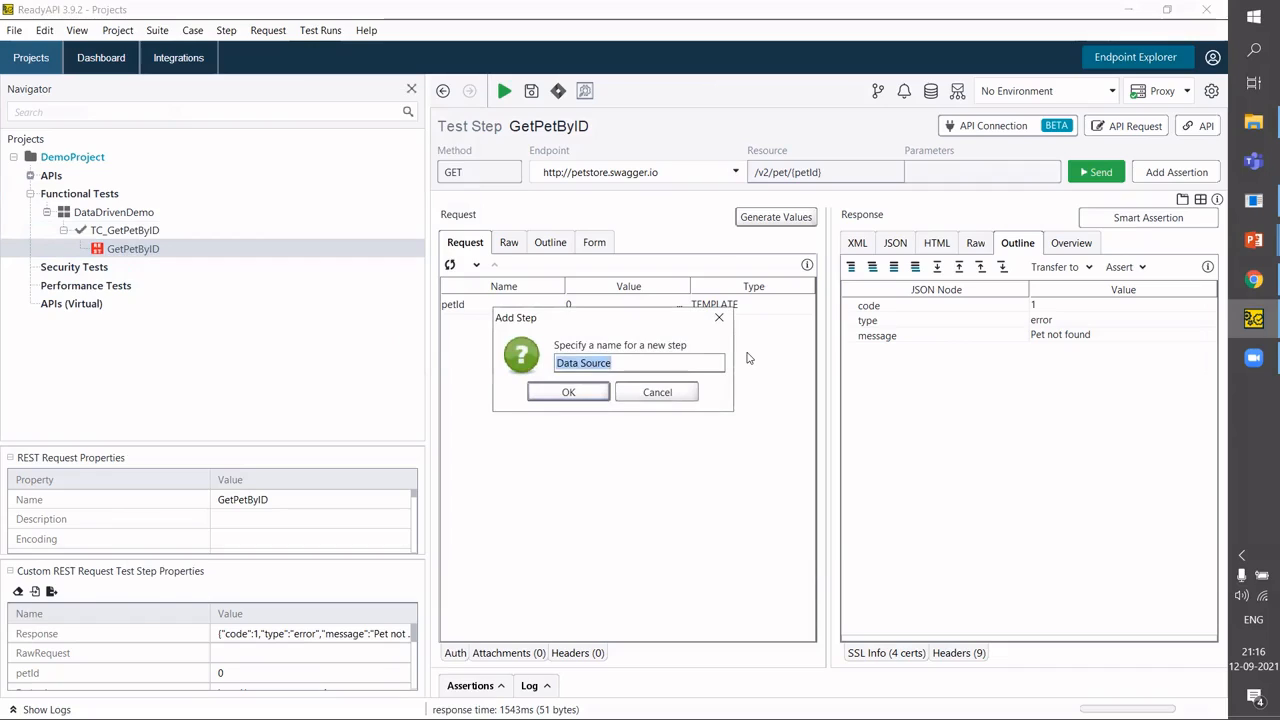
key(BackSpace)
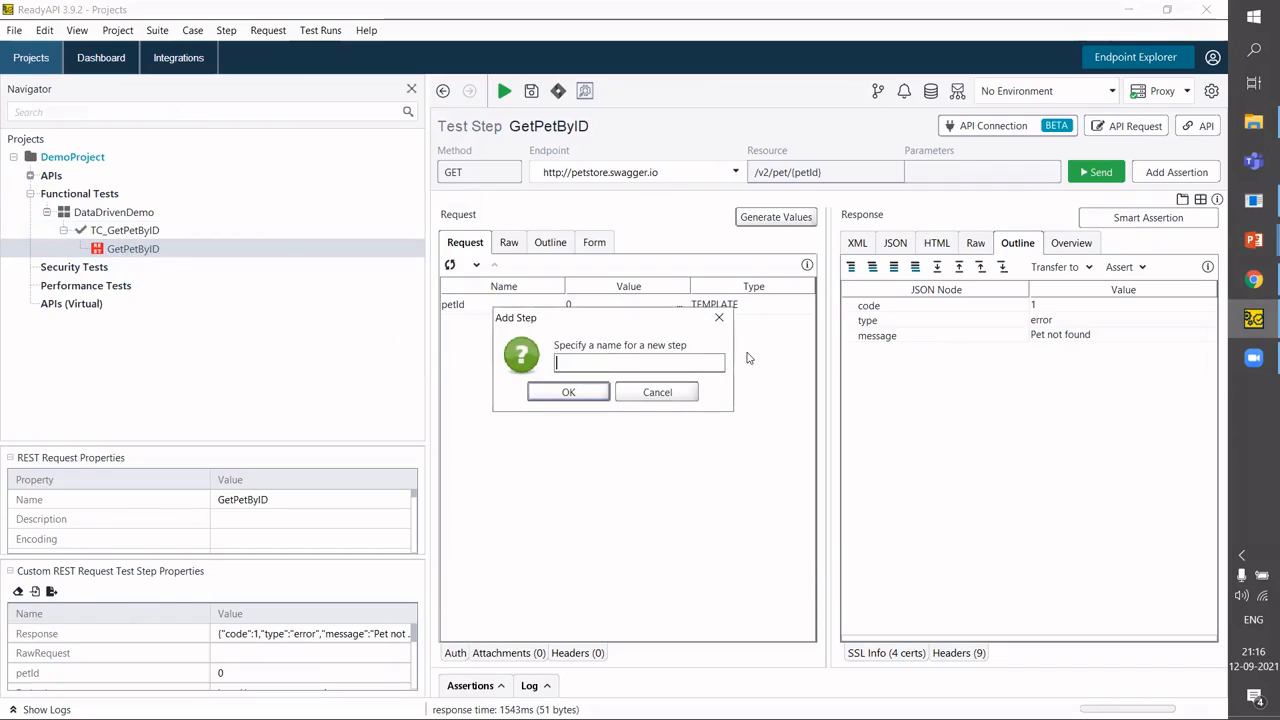
text(Demo_DataSource)
click(568, 392)
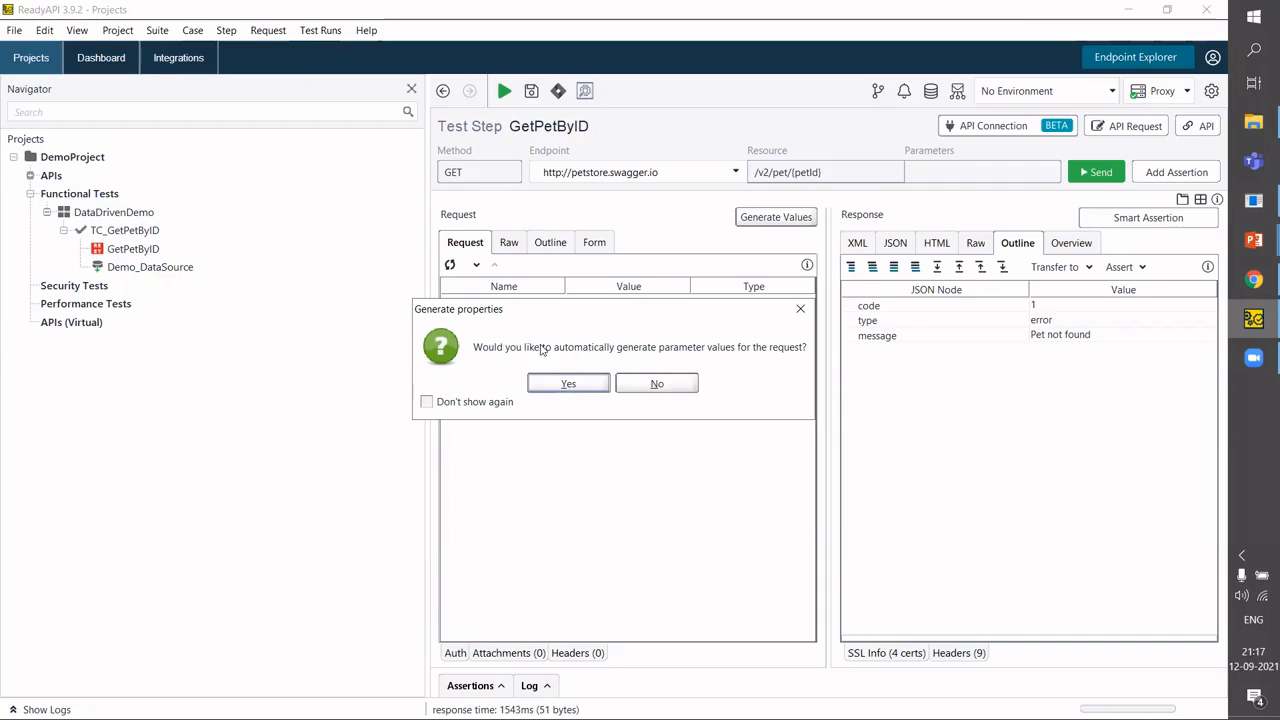
click(667, 387)
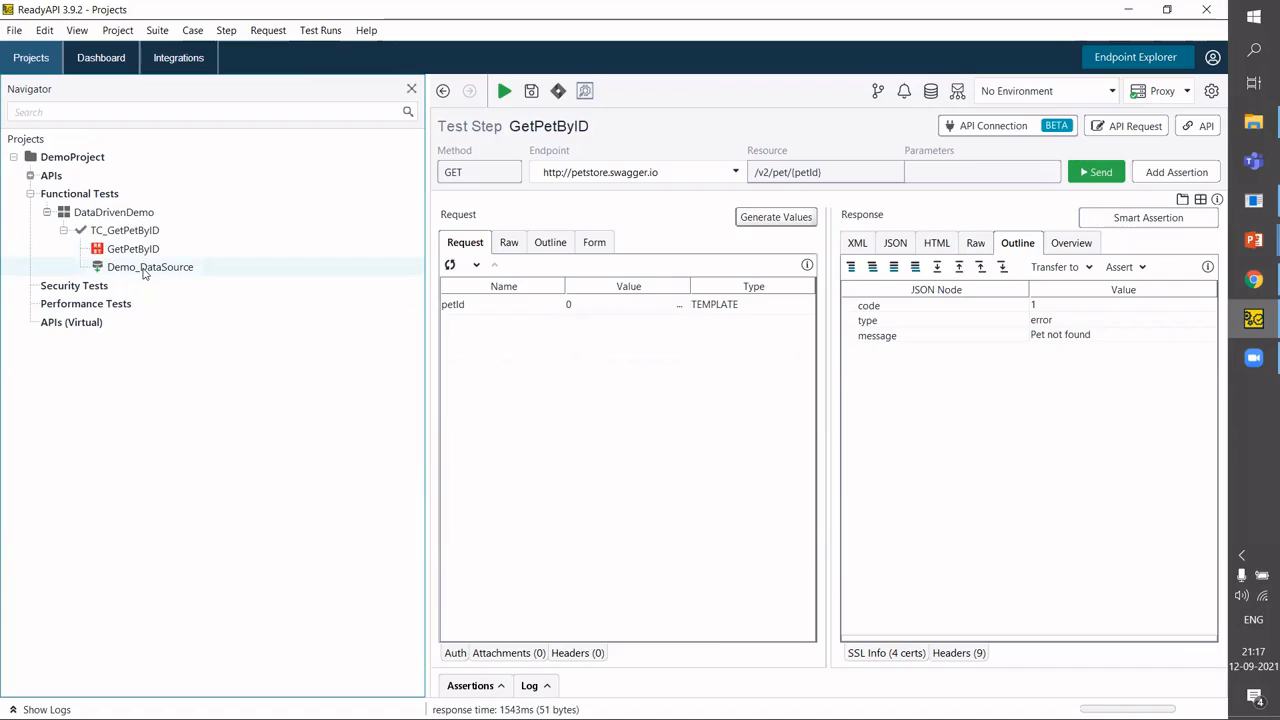
Move the Demo_DataSource step above GetPetByID in the TC_GetPetByID test case and open its editor.
drag(145, 275, 132, 249)
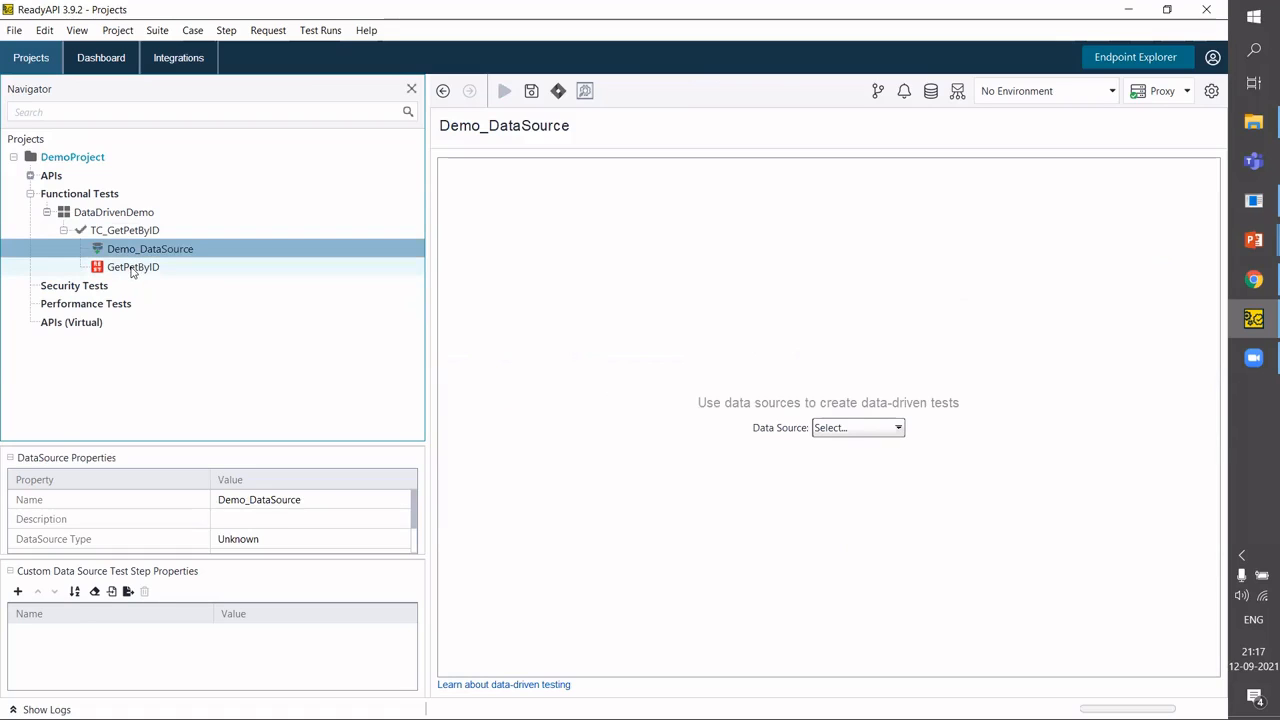
click(132, 268)
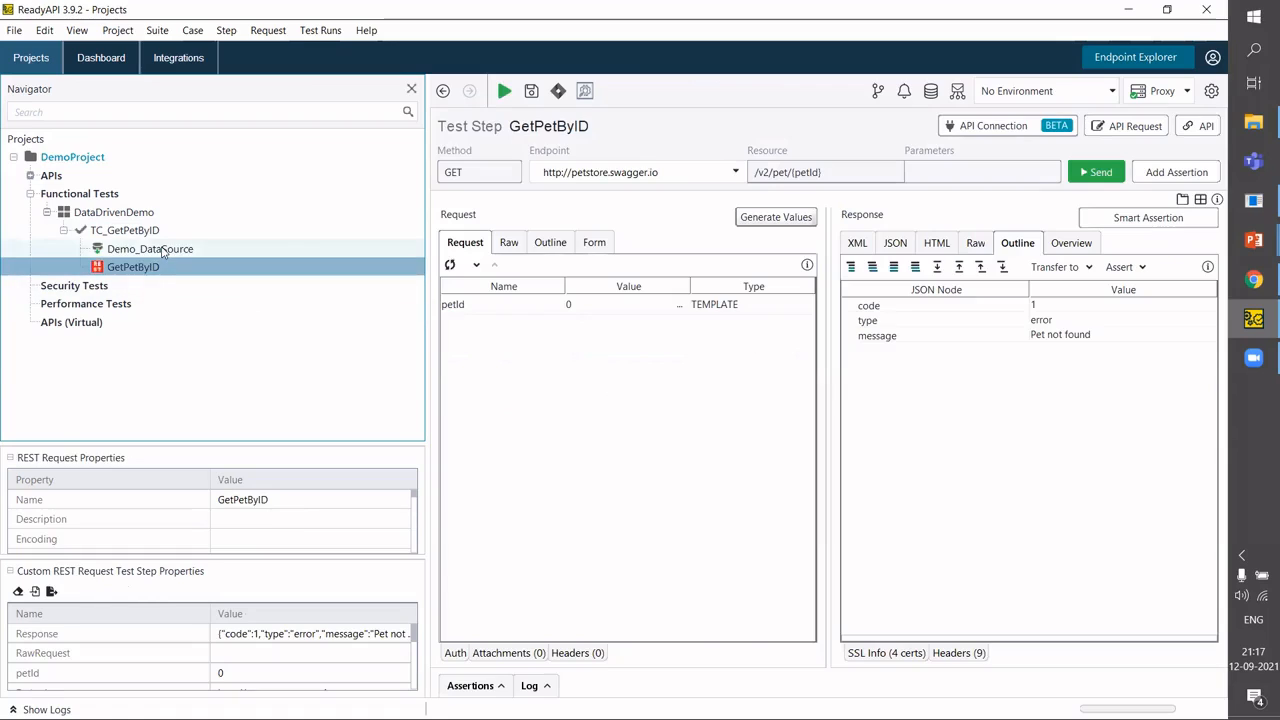
click(149, 250)
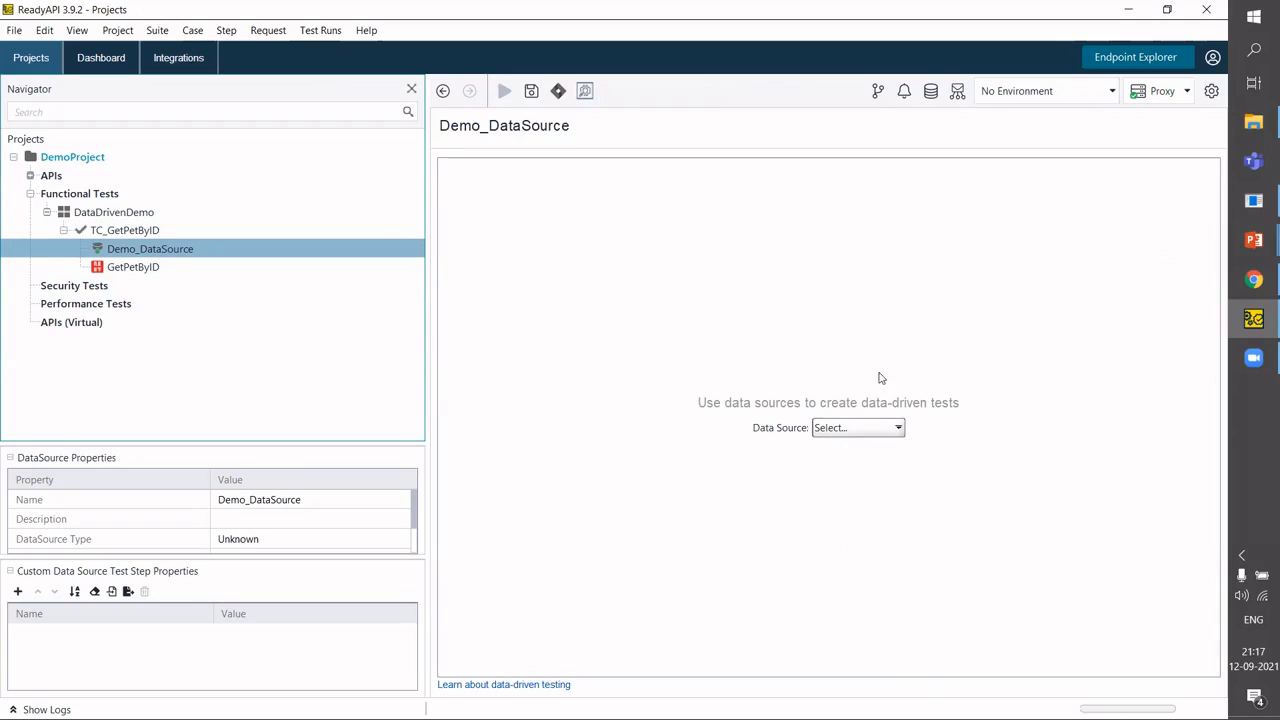
Set the Demo_DataSource type to Excel and select API-TestData.xlsx from the Desktop as its file.
click(846, 428)
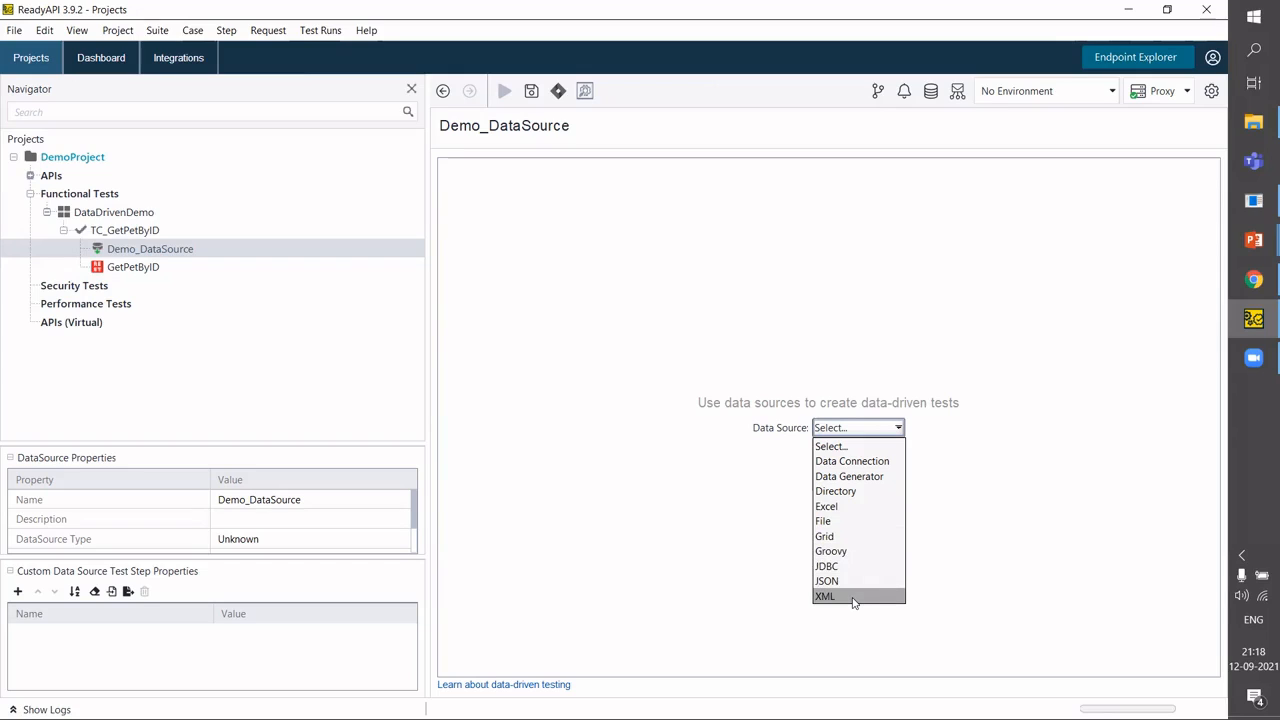
click(873, 512)
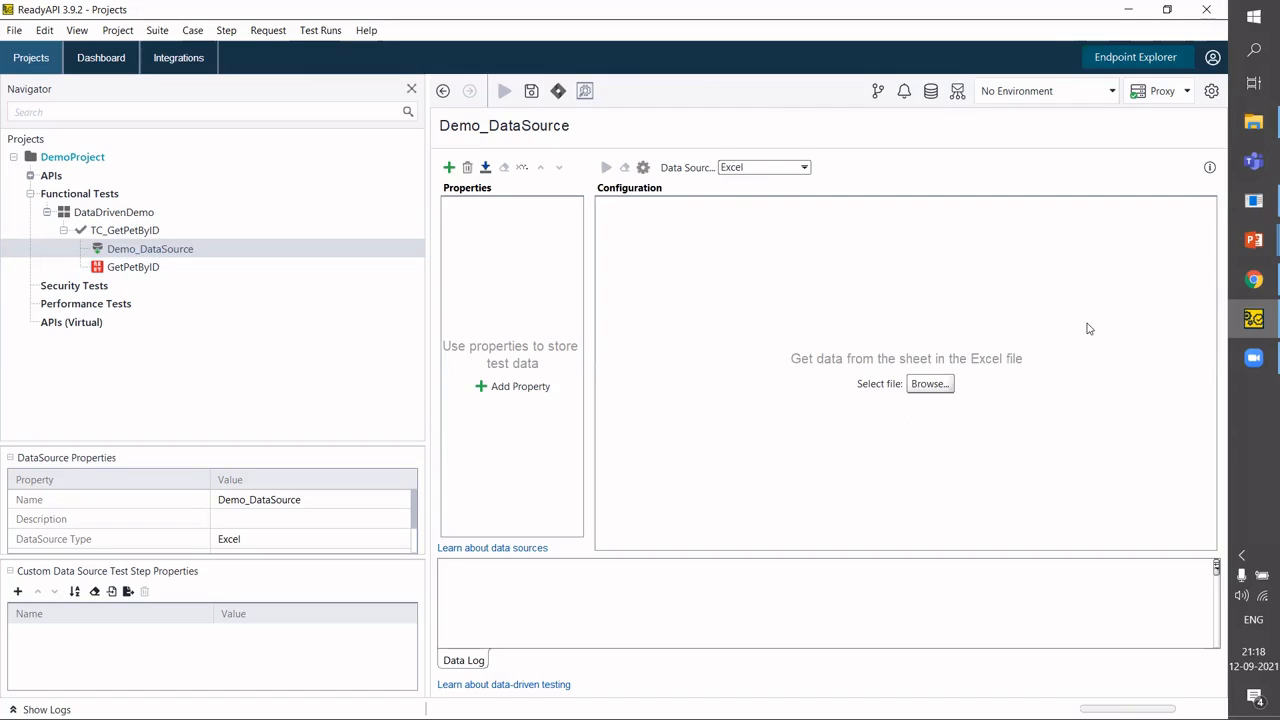
click(931, 386)
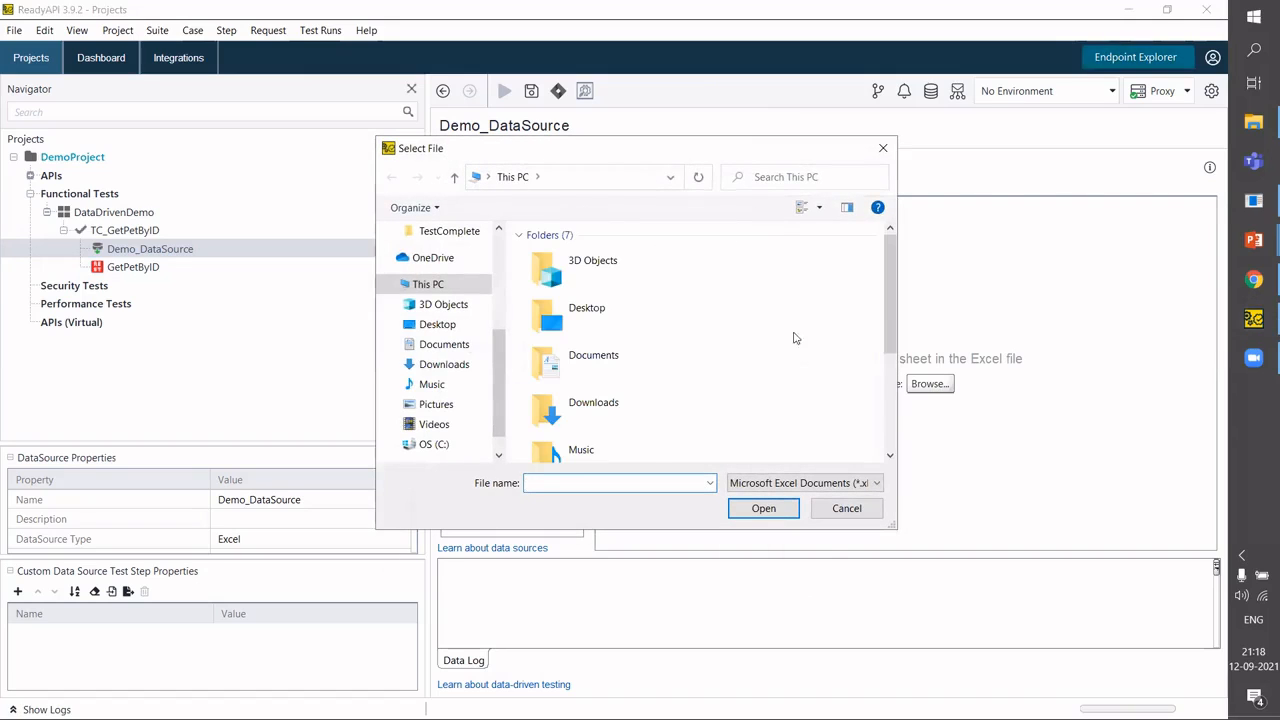
double_click(638, 309)
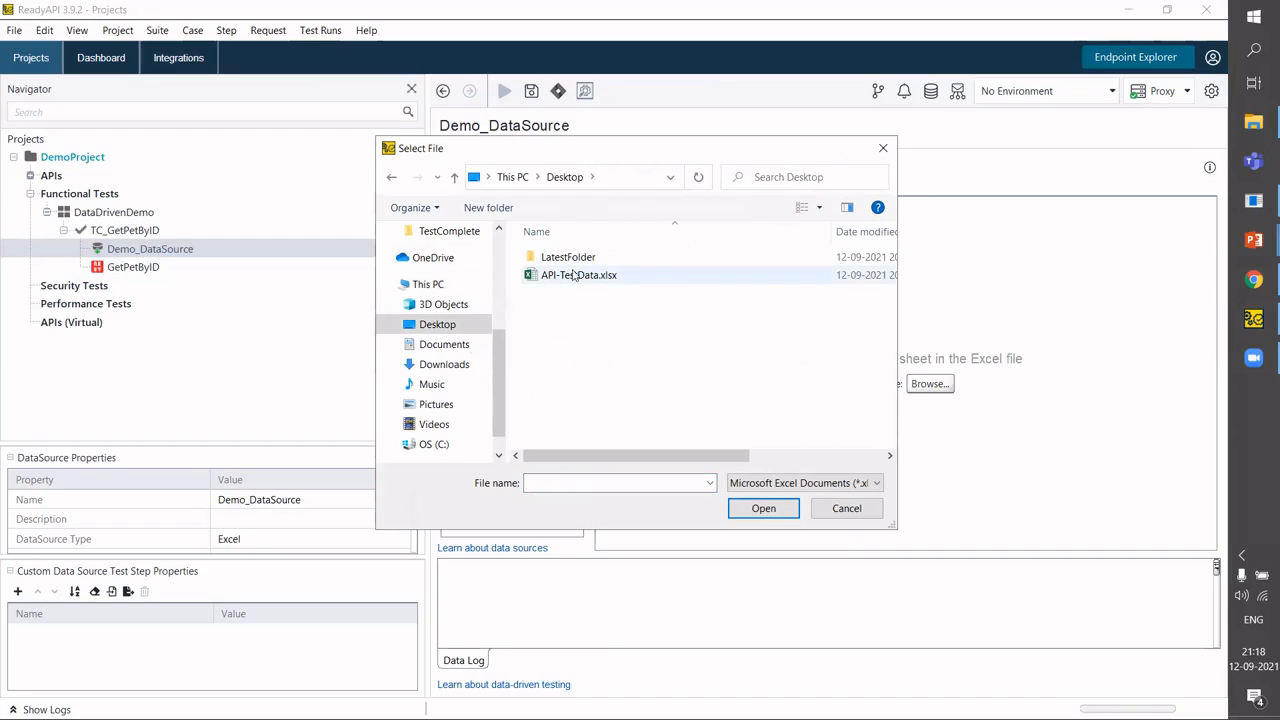
click(630, 282)
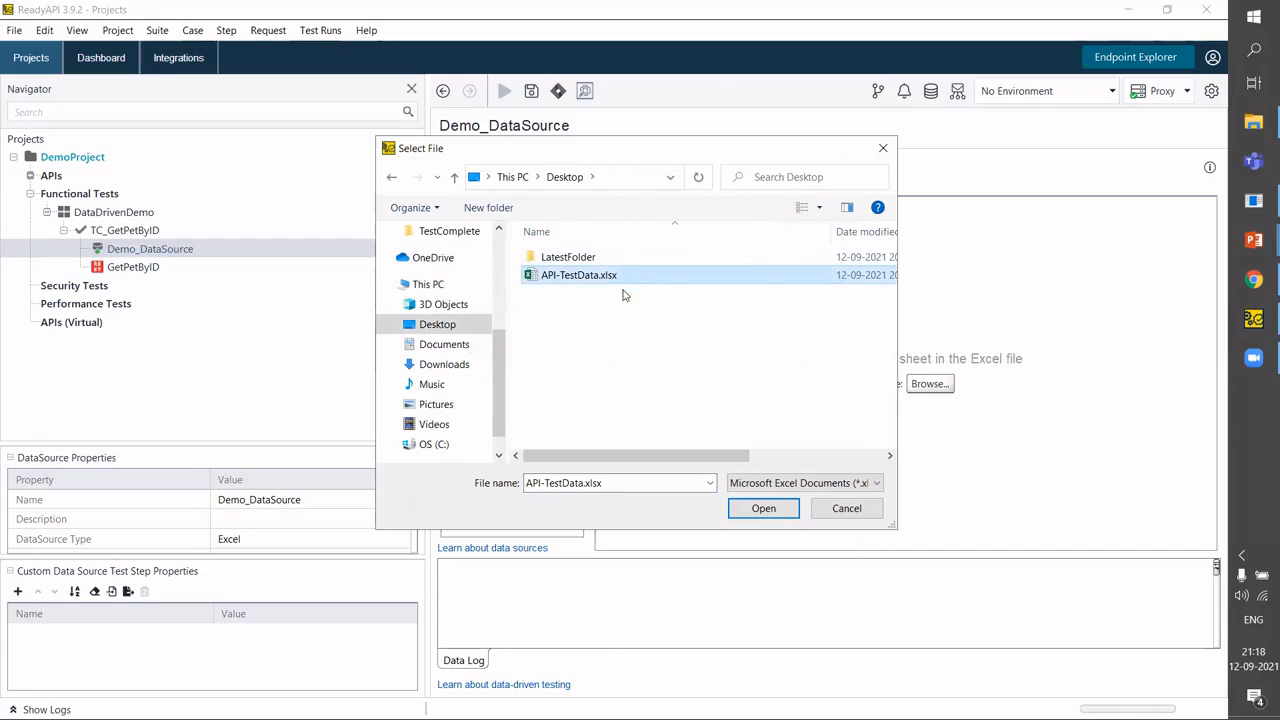
click(764, 510)
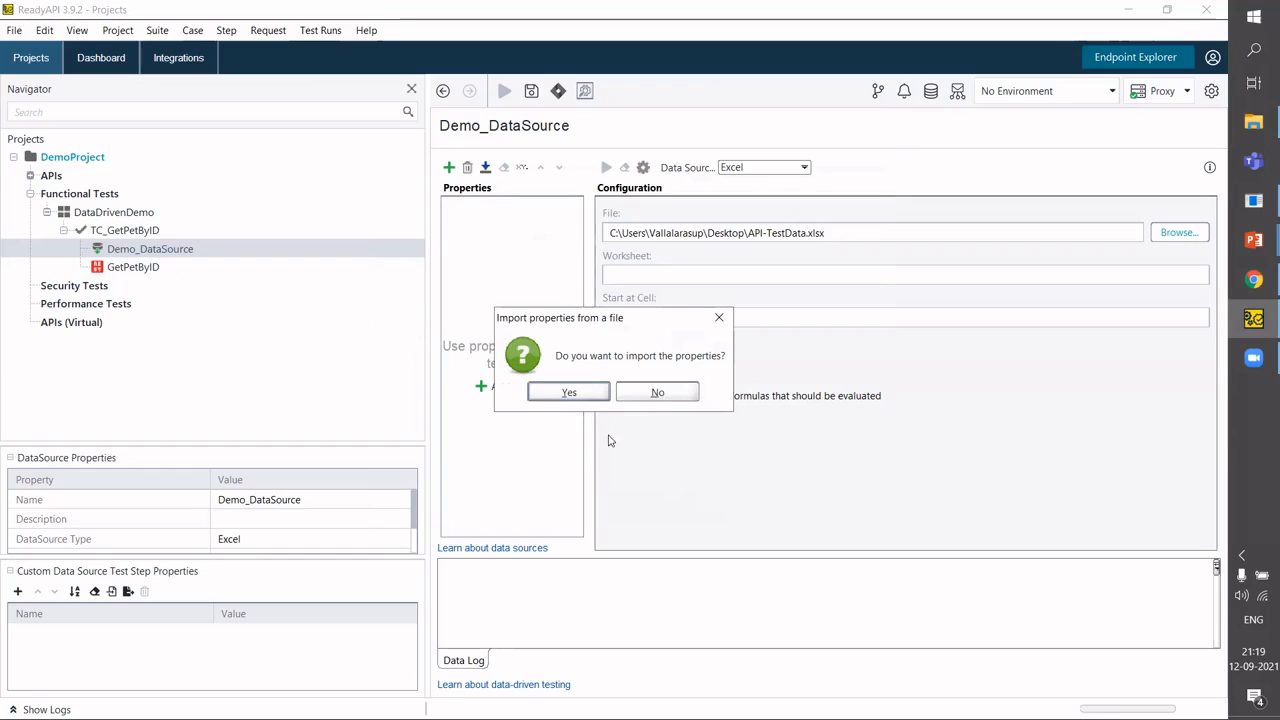
Accept importing the properties from the file and specify worksheet Sheet1 with start cell A2.
click(569, 393)
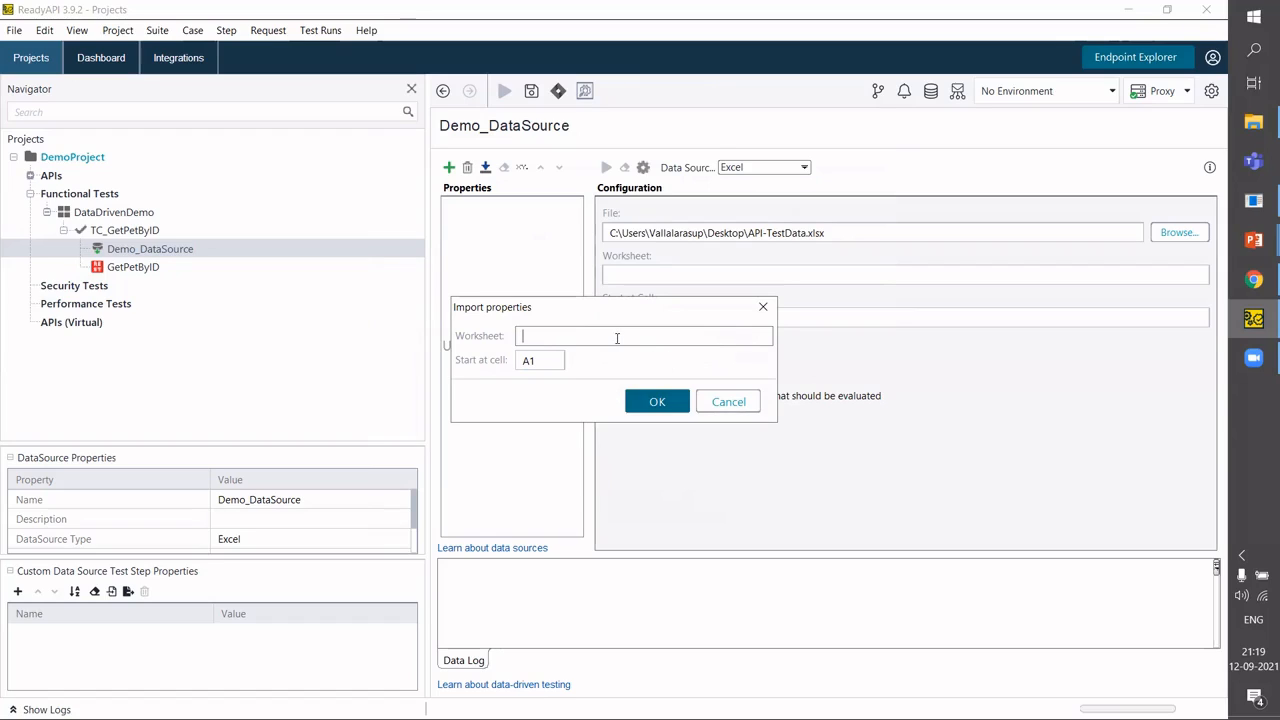
text(Sheet1)
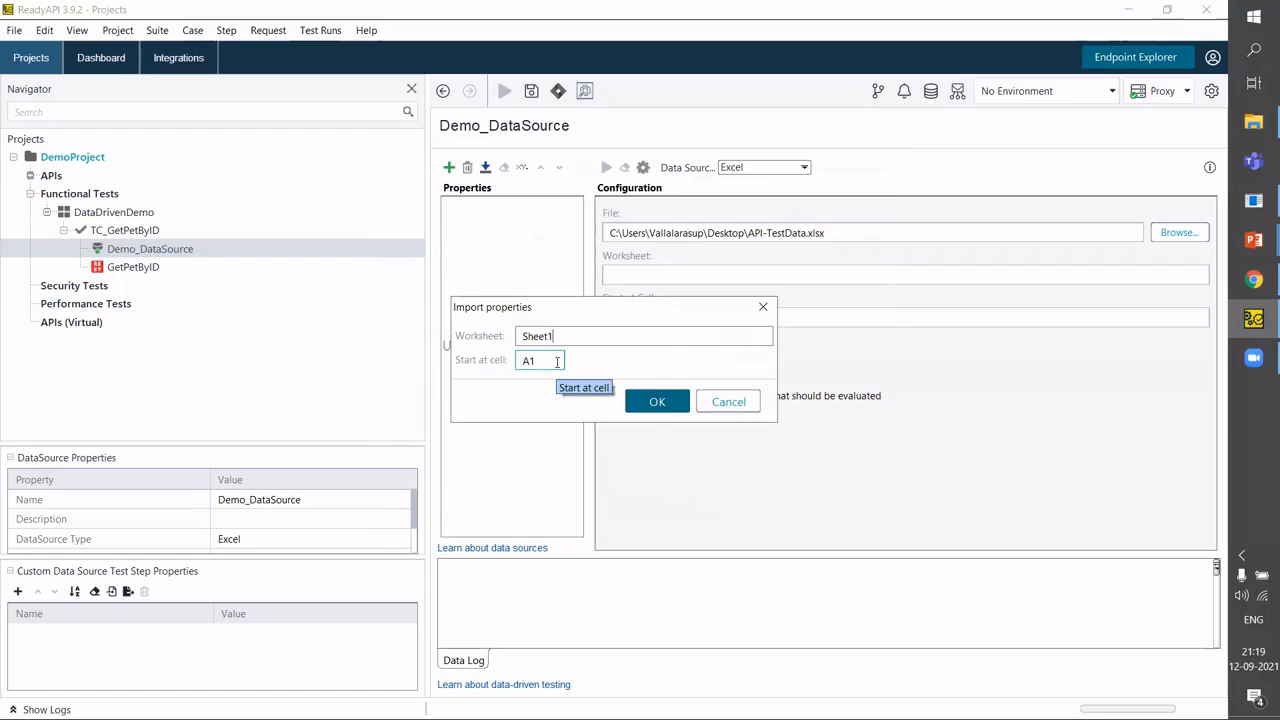
click(557, 362)
key(BackSpace)
text(2)
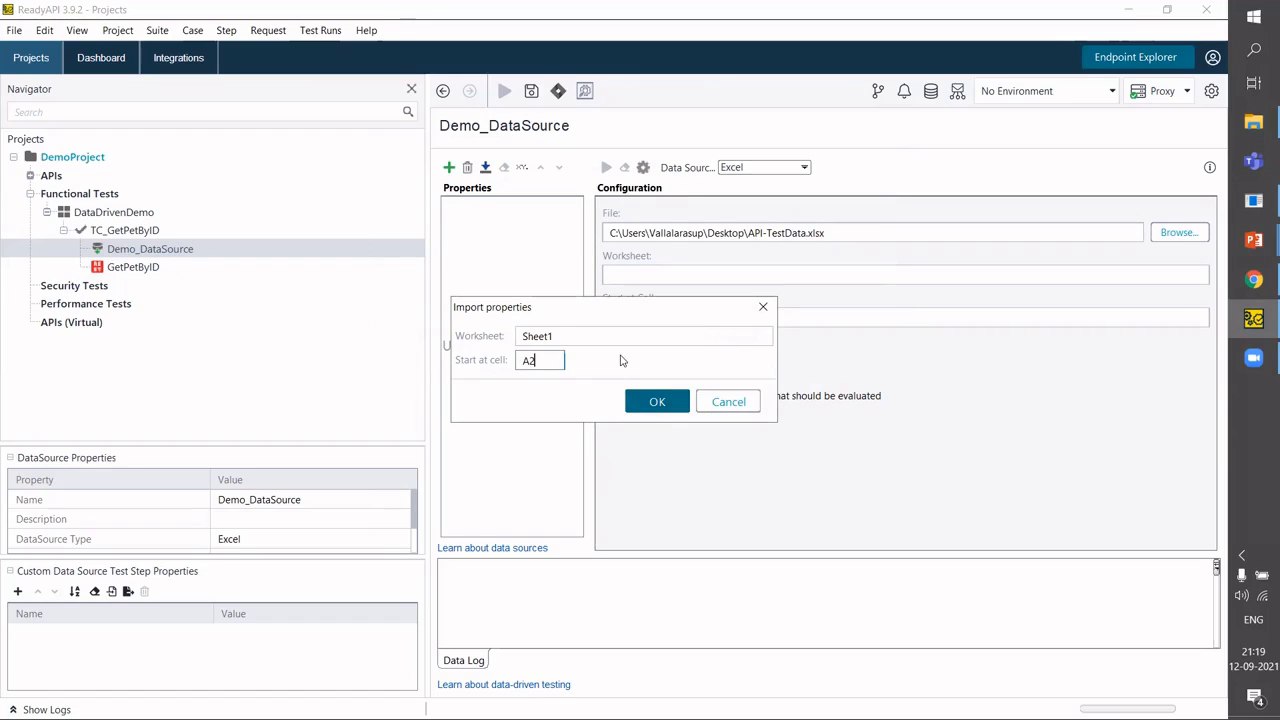
Open the API-TestData workbook in Excel to check the sheet name and cells A1 and A2, and close it again.
key(super+d)
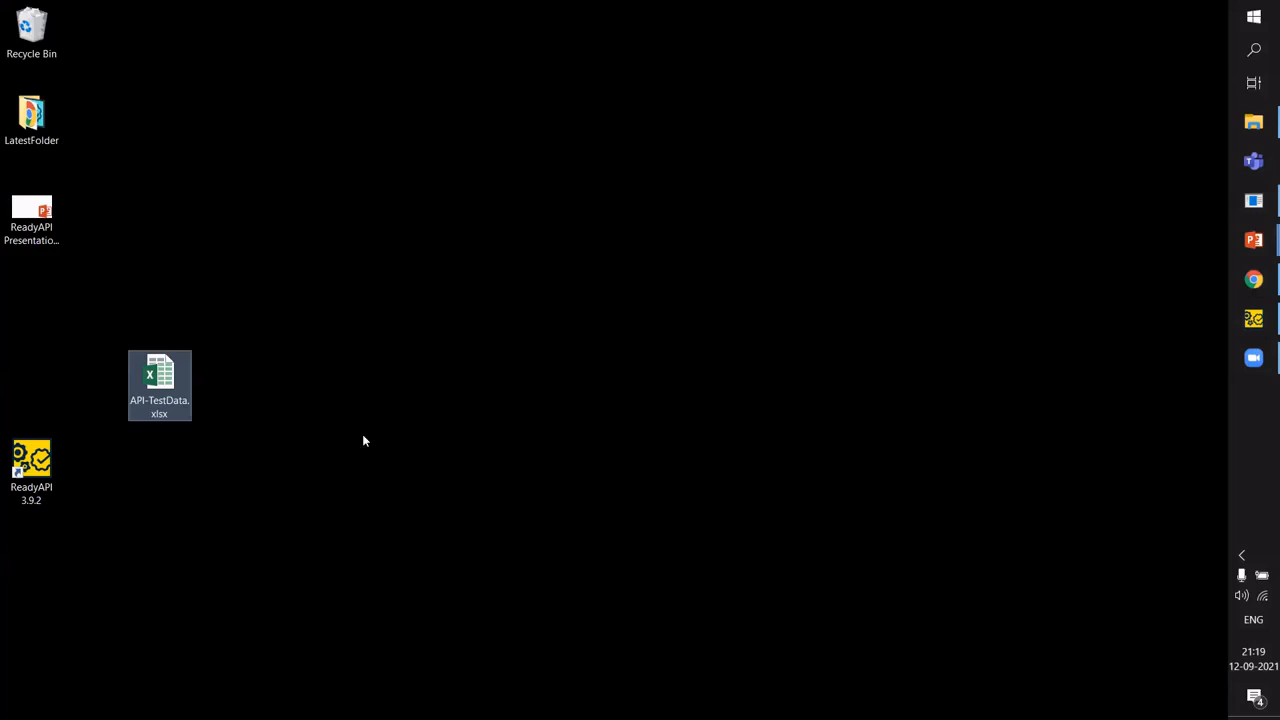
double_click(159, 388)
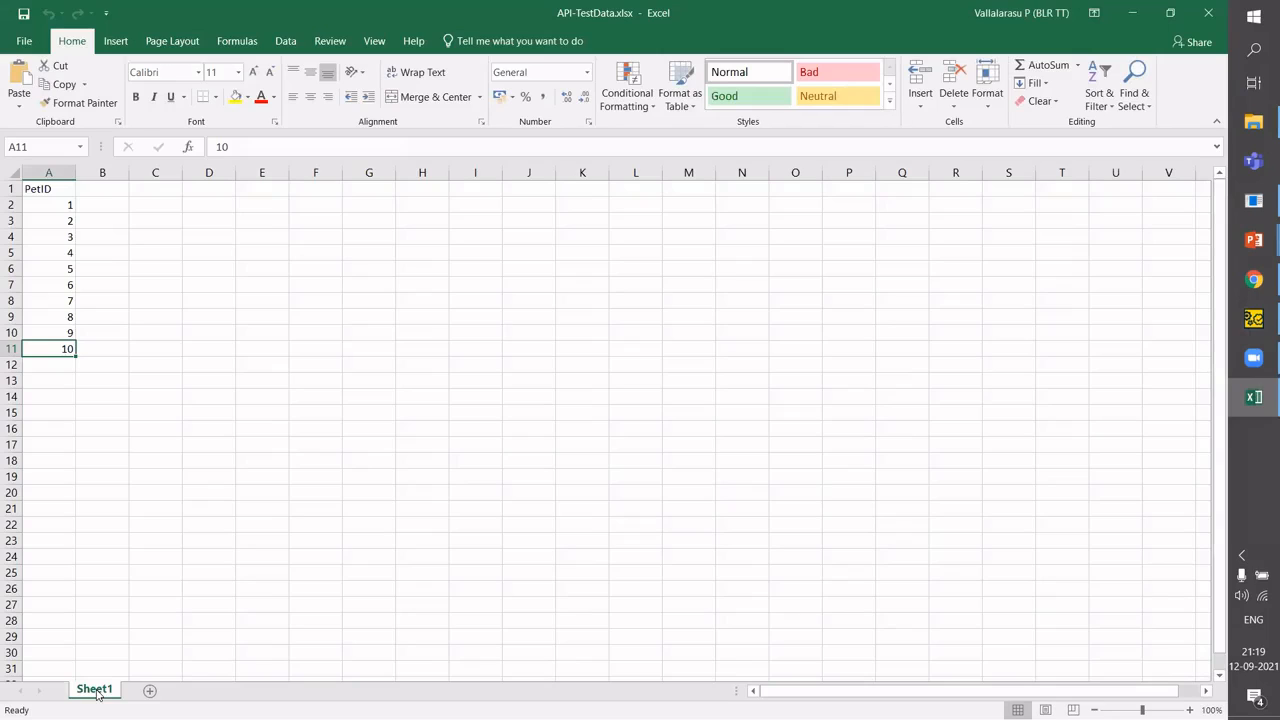
click(45, 189)
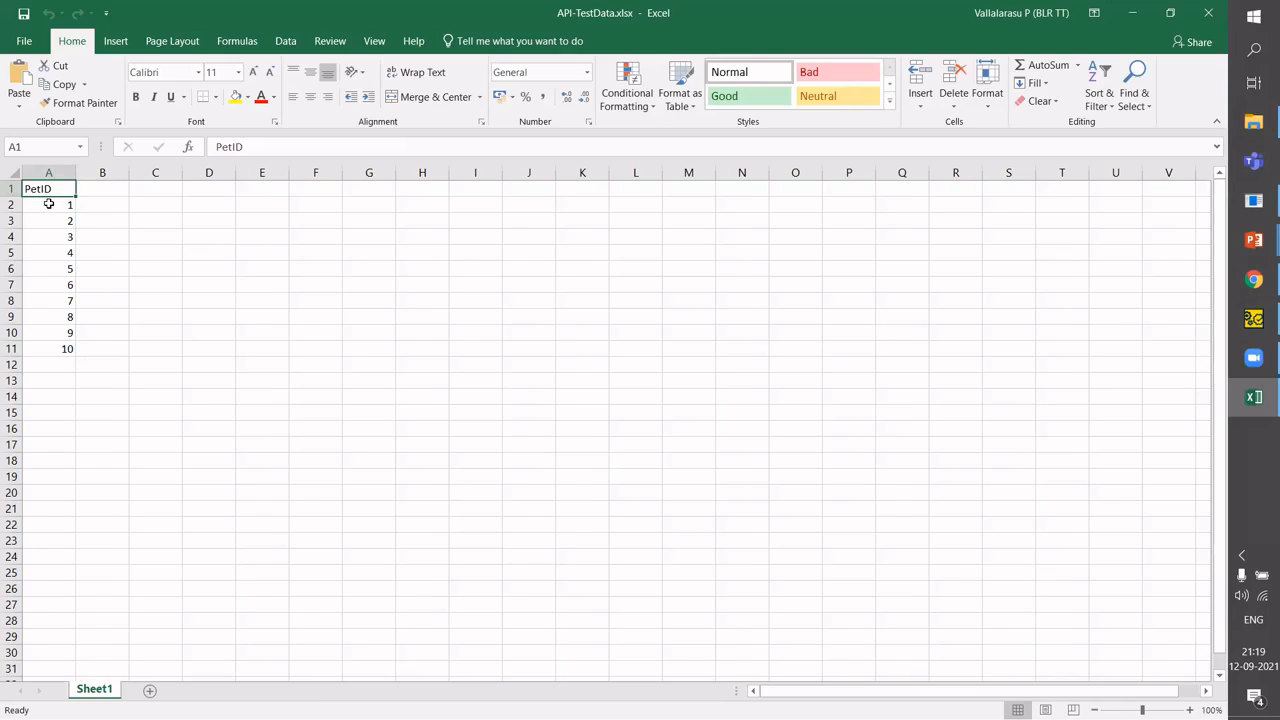
click(48, 204)
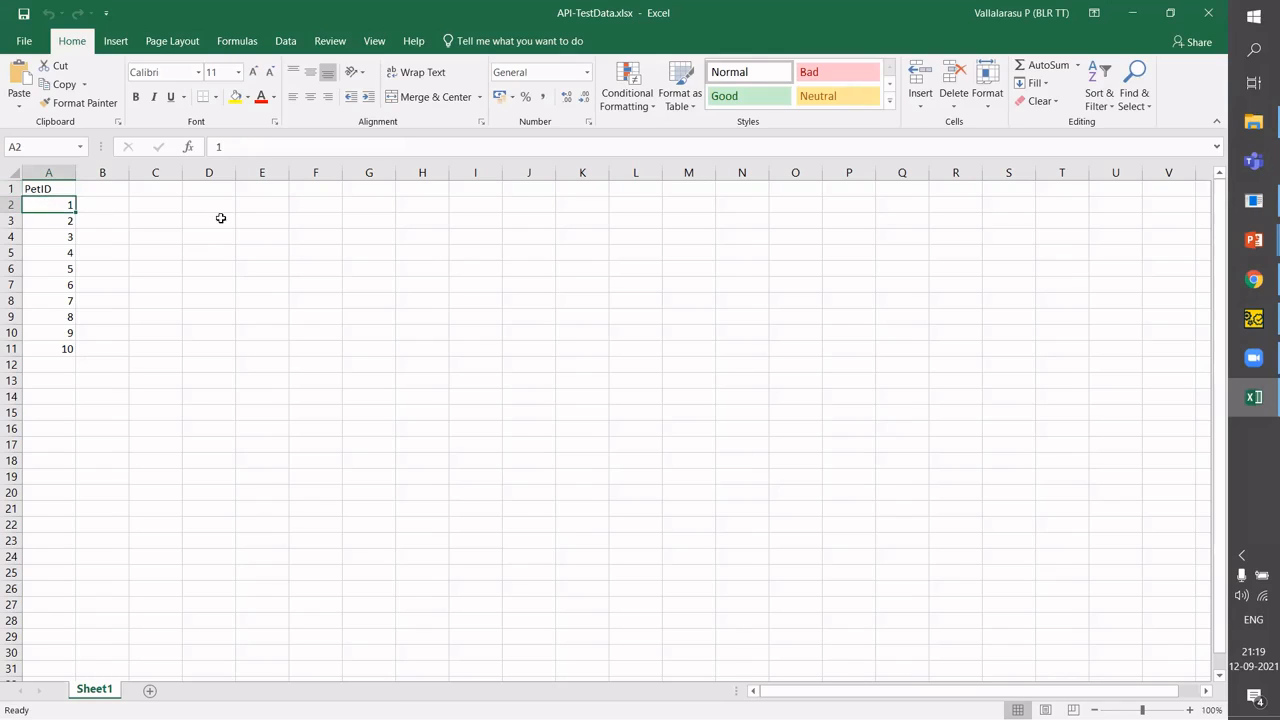
click(1207, 13)
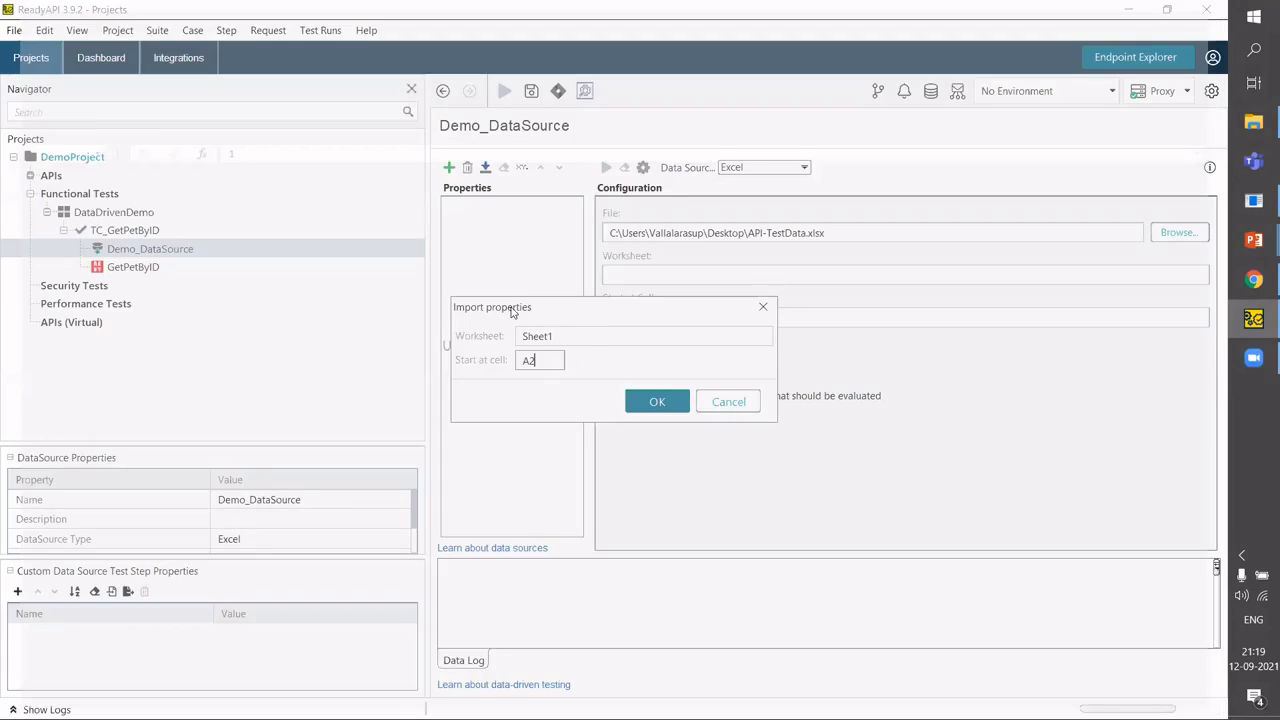
Complete the property import and configure the data source with worksheet Sheet1 and start cell A2.
click(662, 404)
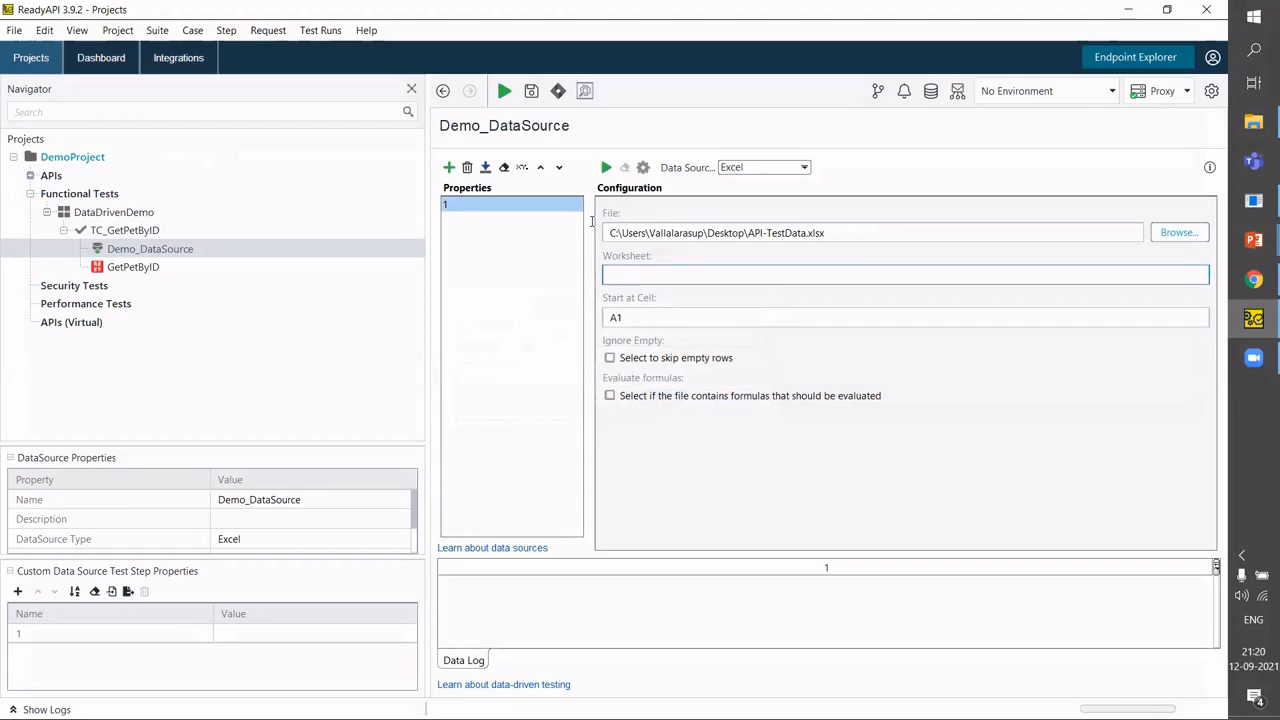
mouse_move(592, 222)
mouse_down()
mouse_move(578, 218)
mouse_move(595, 225)
mouse_up()
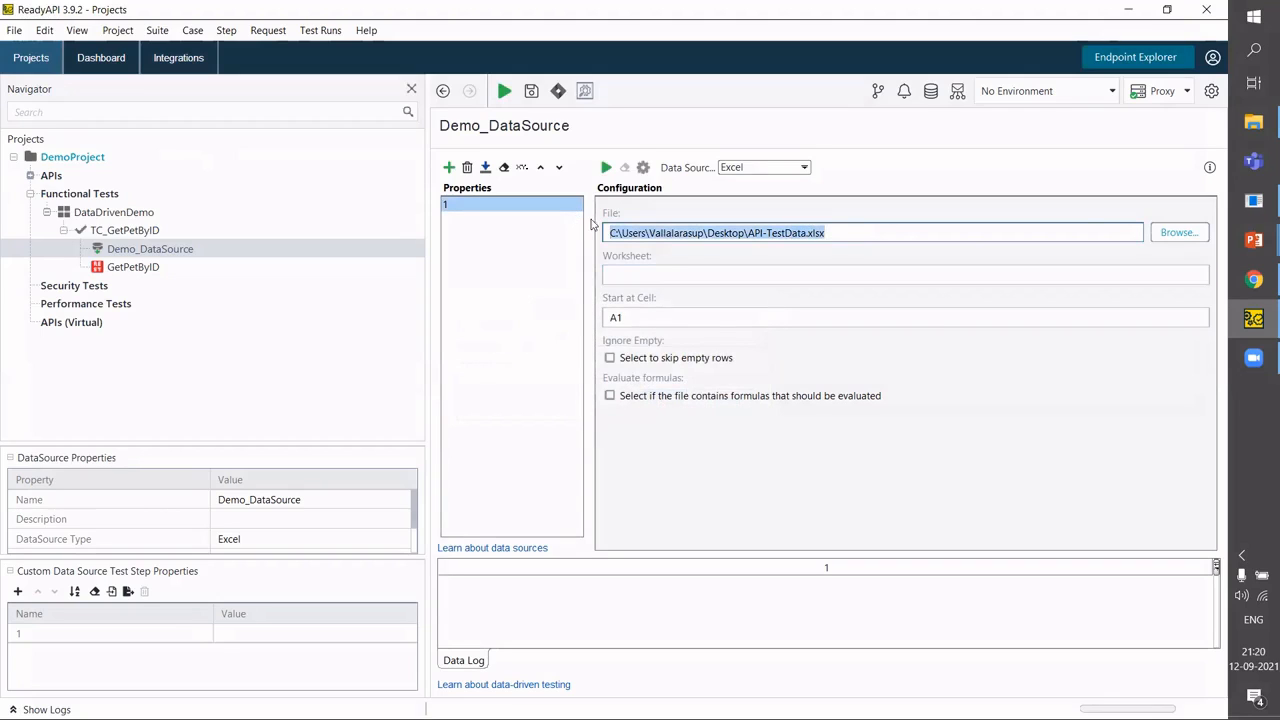
click(658, 277)
text(Sheet1)
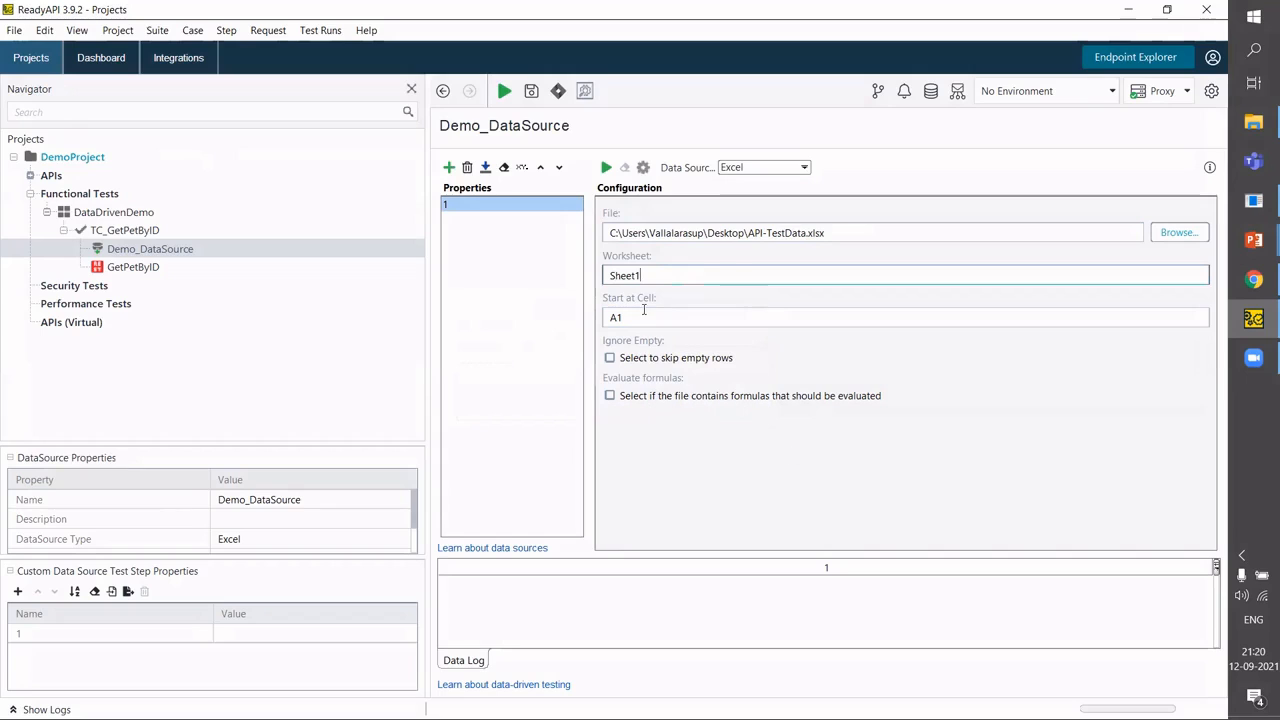
click(643, 317)
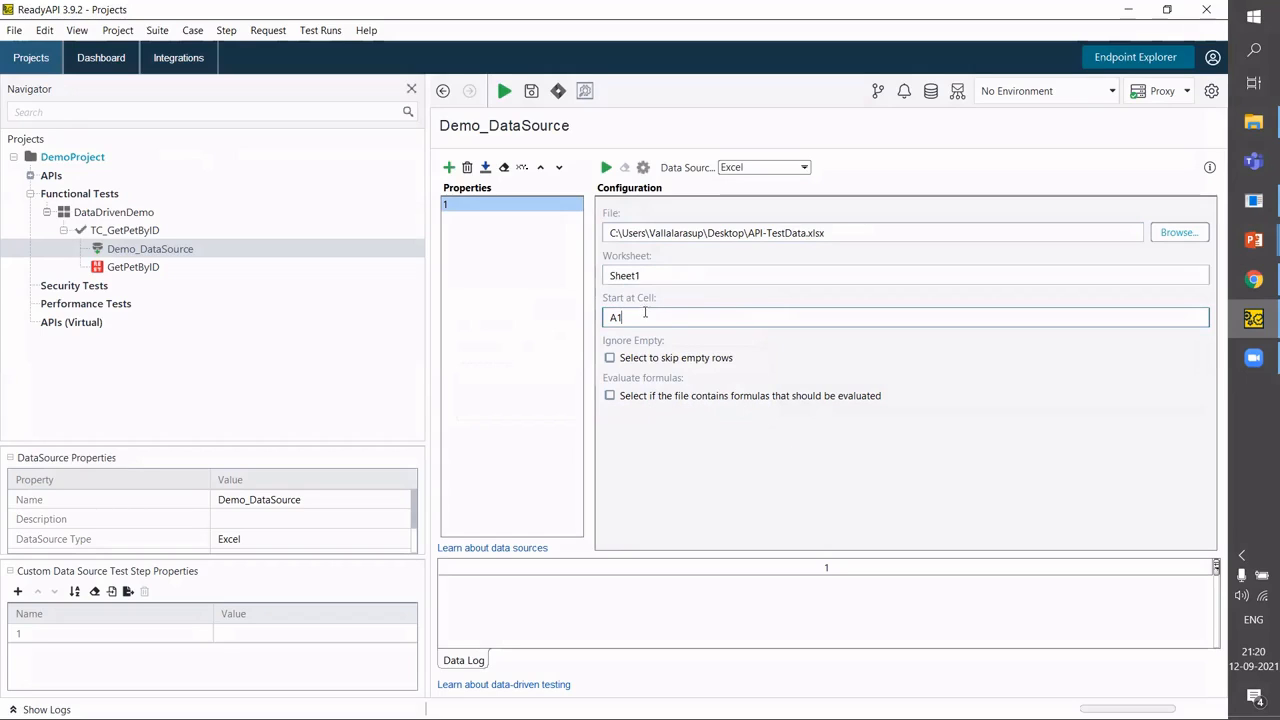
key(BackSpace)
text(2)
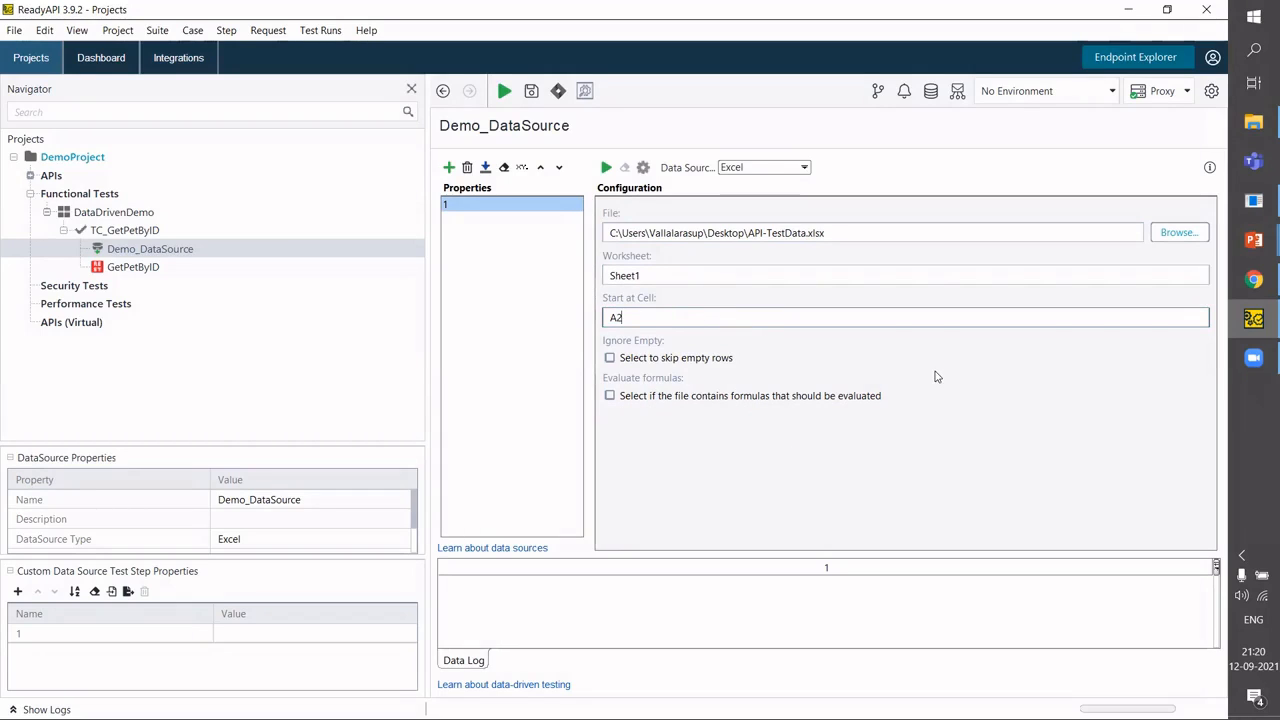
Test-run the Demo_DataSource data source with property 1, limiting it to a maximum of 5 rows.
click(487, 206)
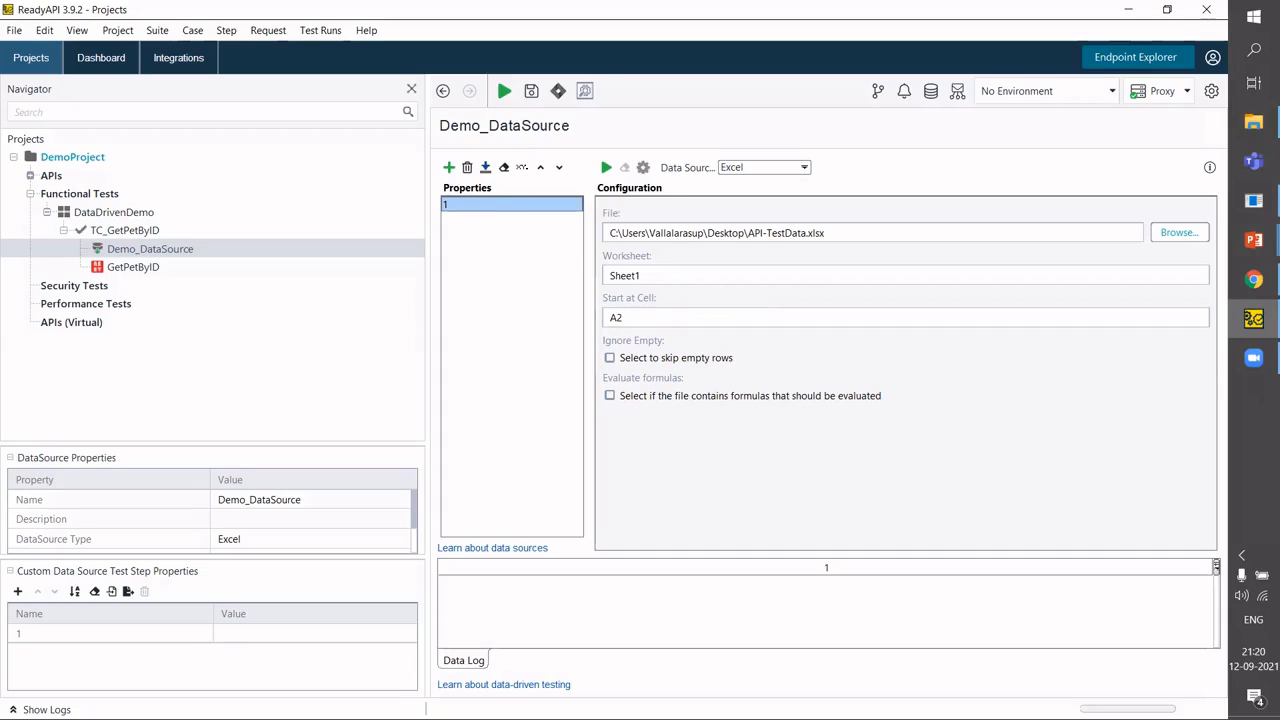
click(475, 203)
click(643, 167)
click(463, 208)
click(606, 168)
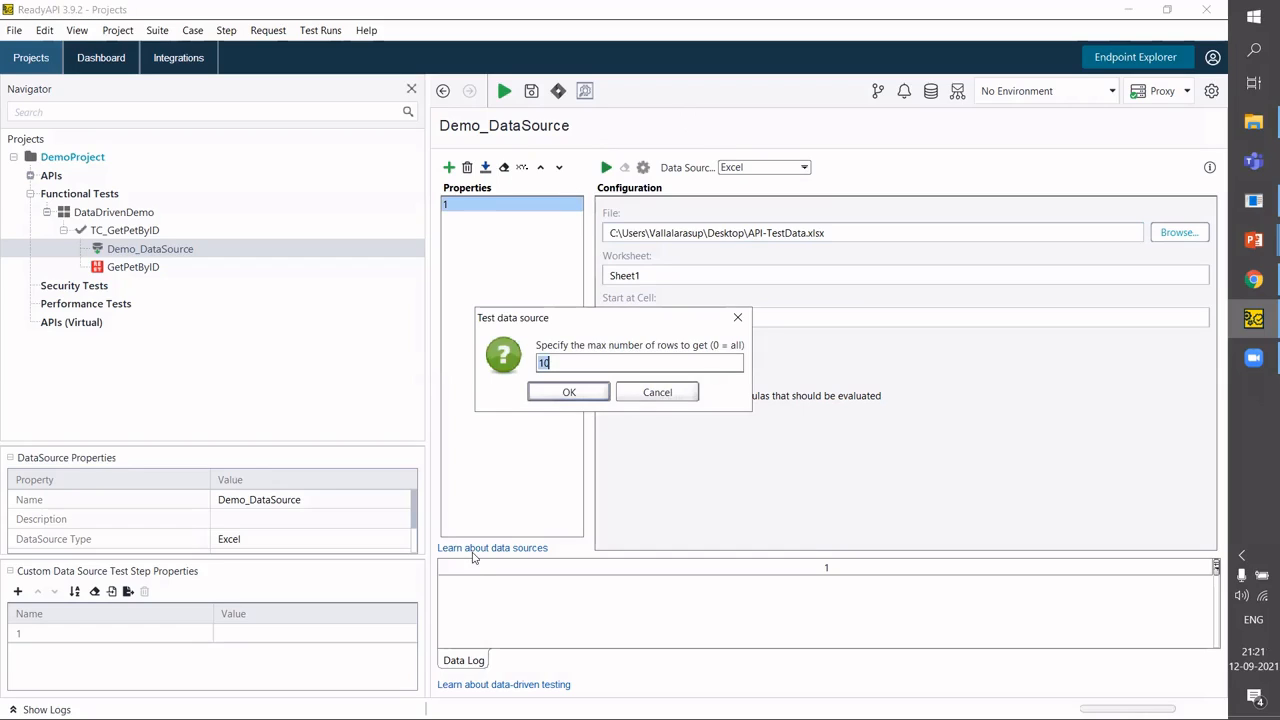
drag(597, 318, 616, 295)
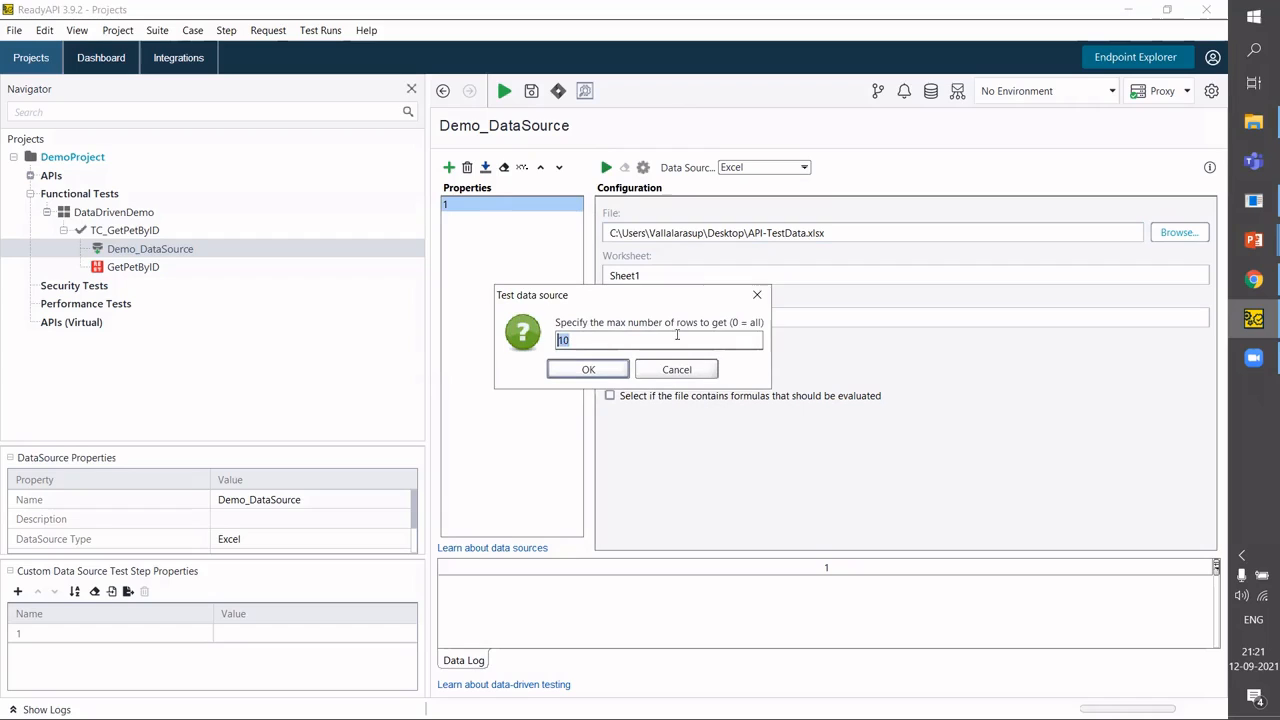
text(5)
click(587, 370)
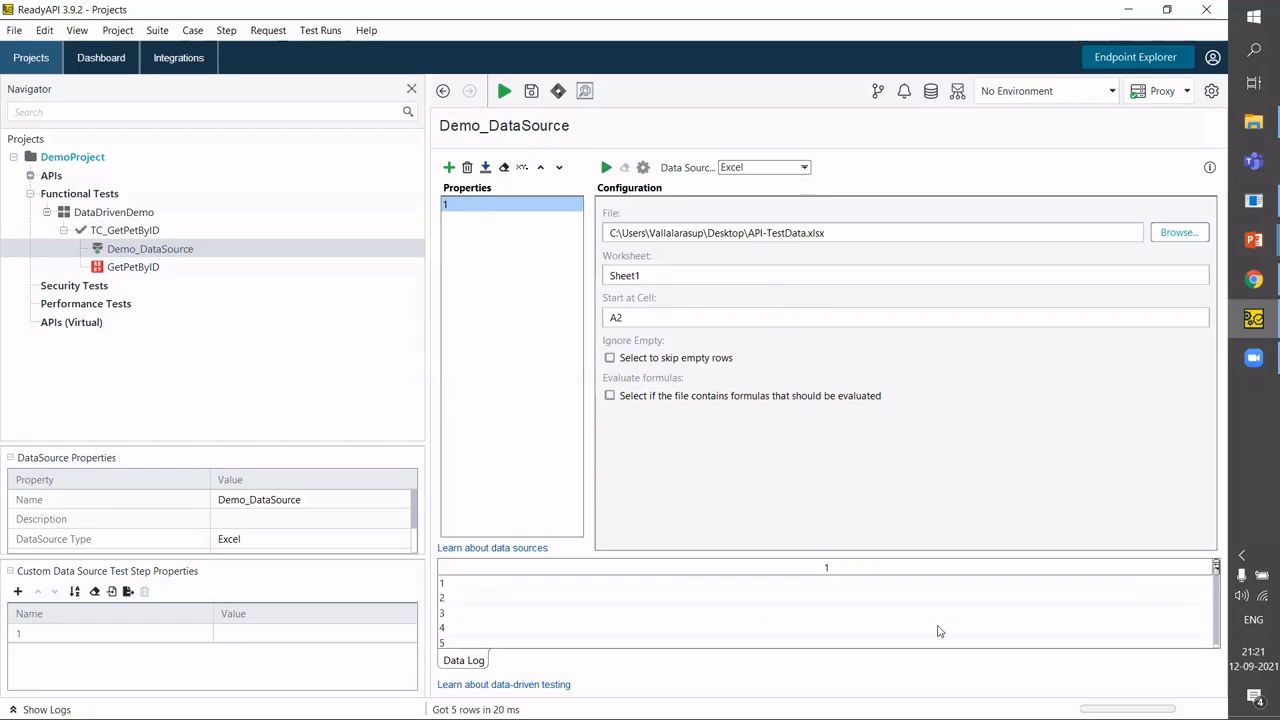
Examine the rows returned in the data log and the custom properties of the Demo_DataSource step.
click(472, 585)
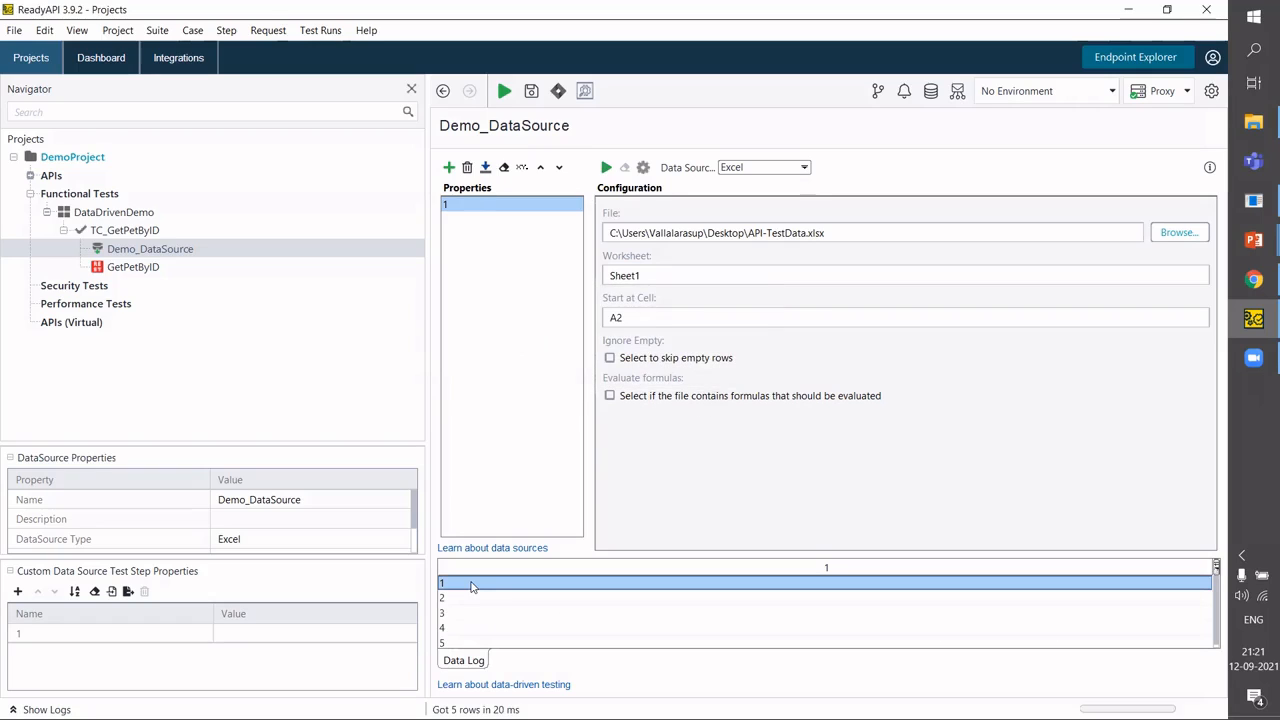
key(Down)
key(Down)
key(Down)
key(Down)
key(Up)
key(Up)
key(Up)
key(Up)
key(Down)
key(Down)
key(Down)
key(Down)
key(Up)
key(Up)
key(Up)
key(Up)
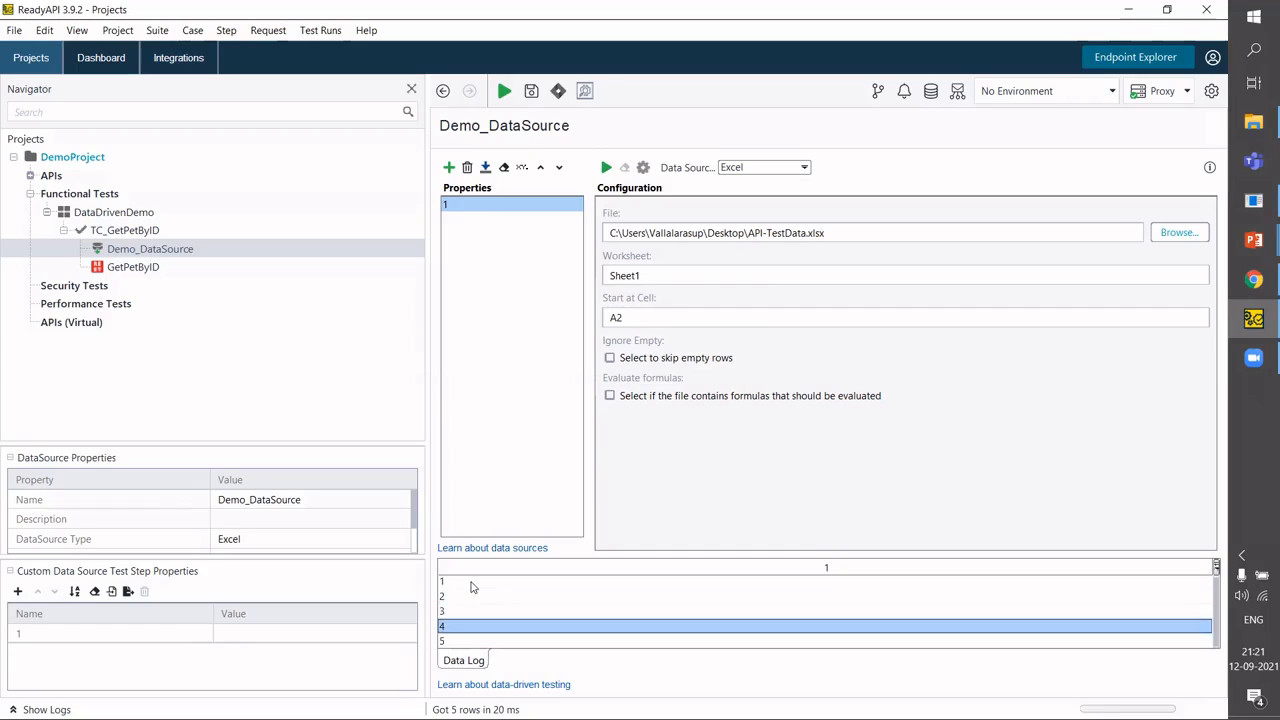
key(Down)
key(Down)
key(Down)
key(Down)
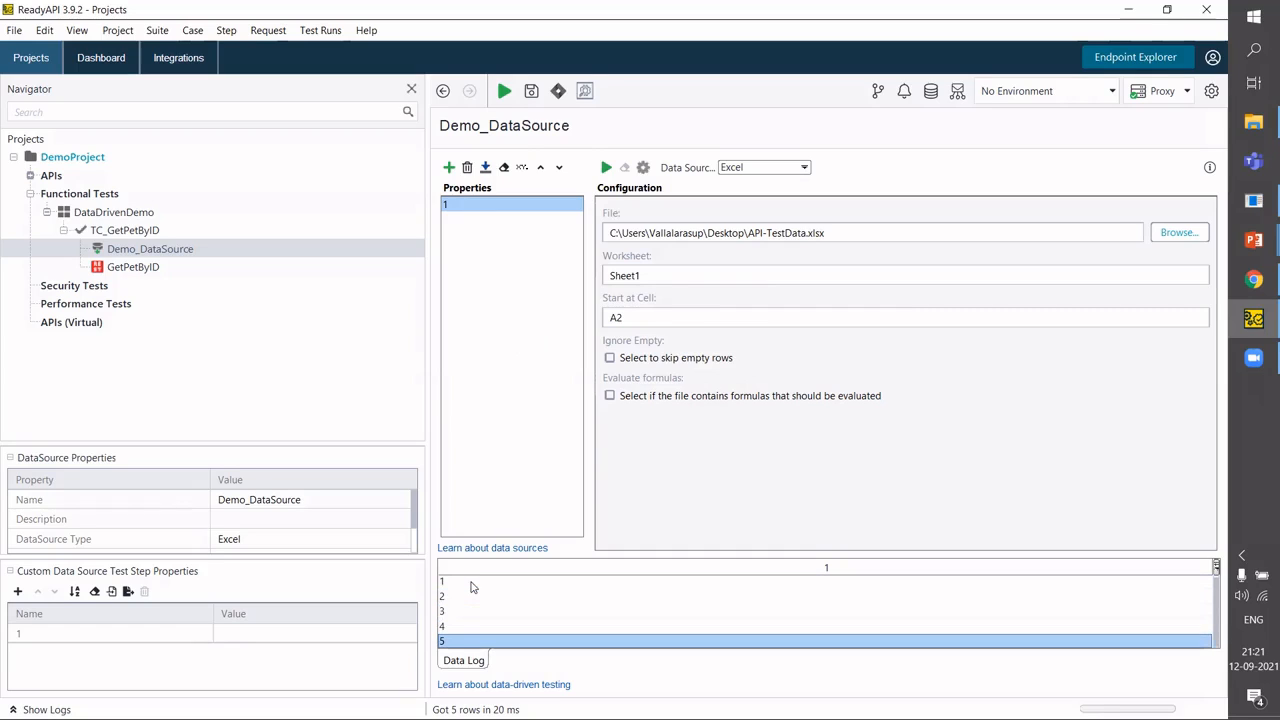
key(Up)
key(Up)
key(Up)
key(Up)
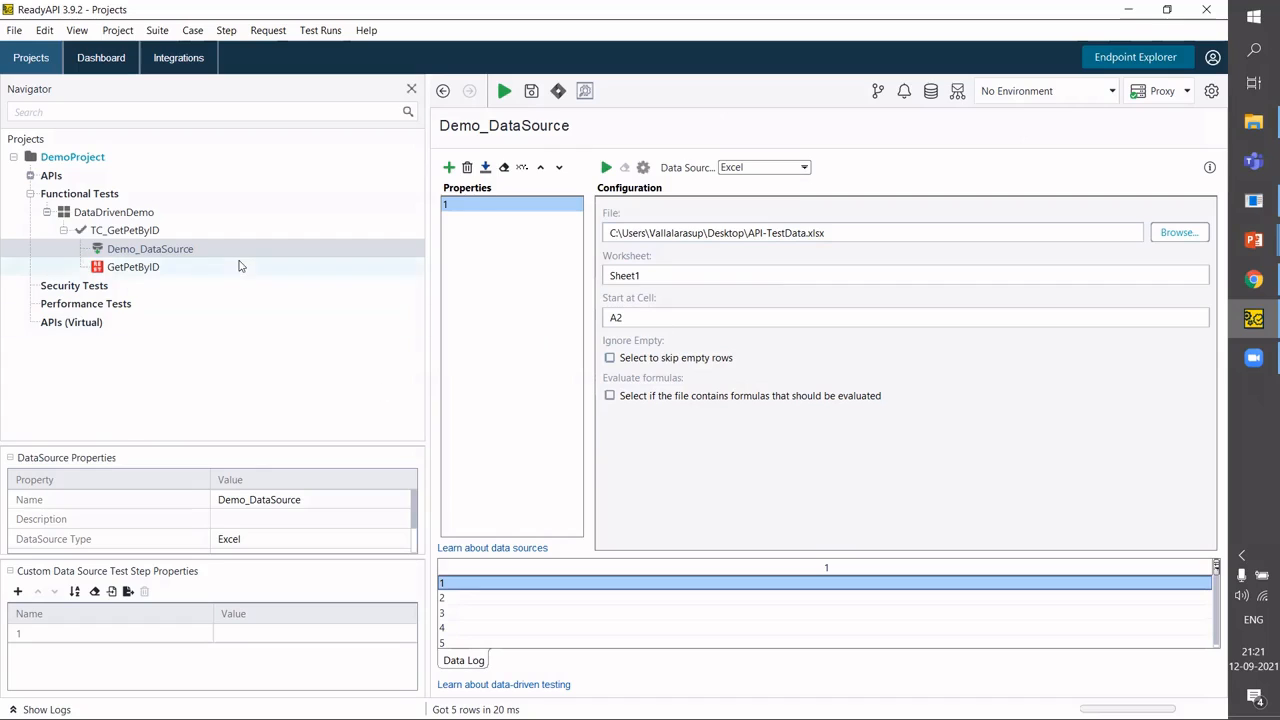
click(157, 256)
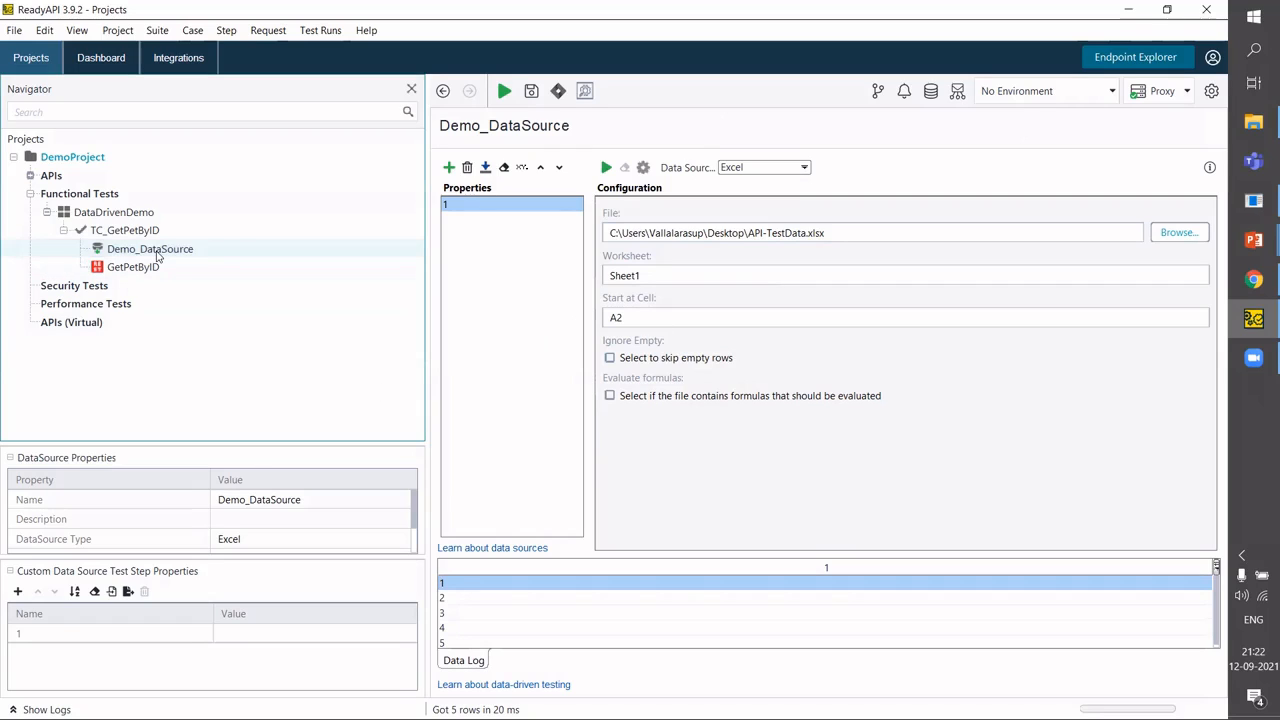
click(157, 256)
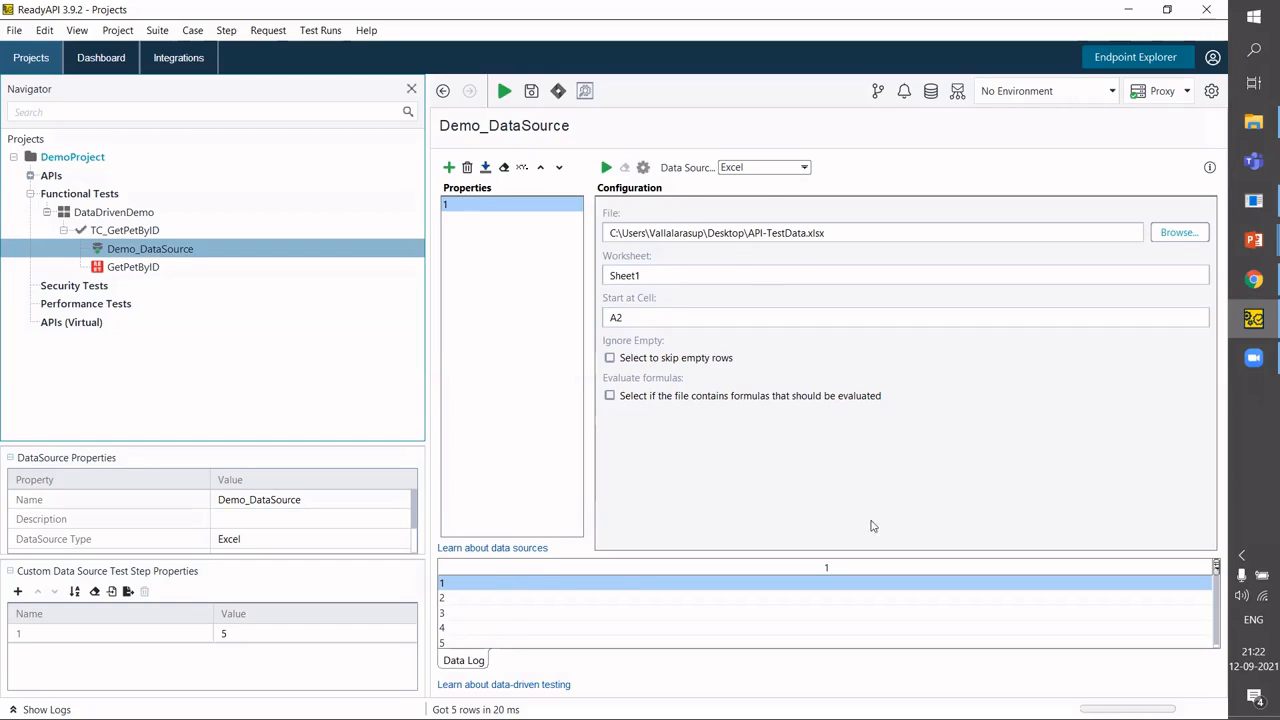
Add a Data Source Loop step named "Demo_Data Source Loop" to the TC_GetPetByID test case.
right_click(128, 233)
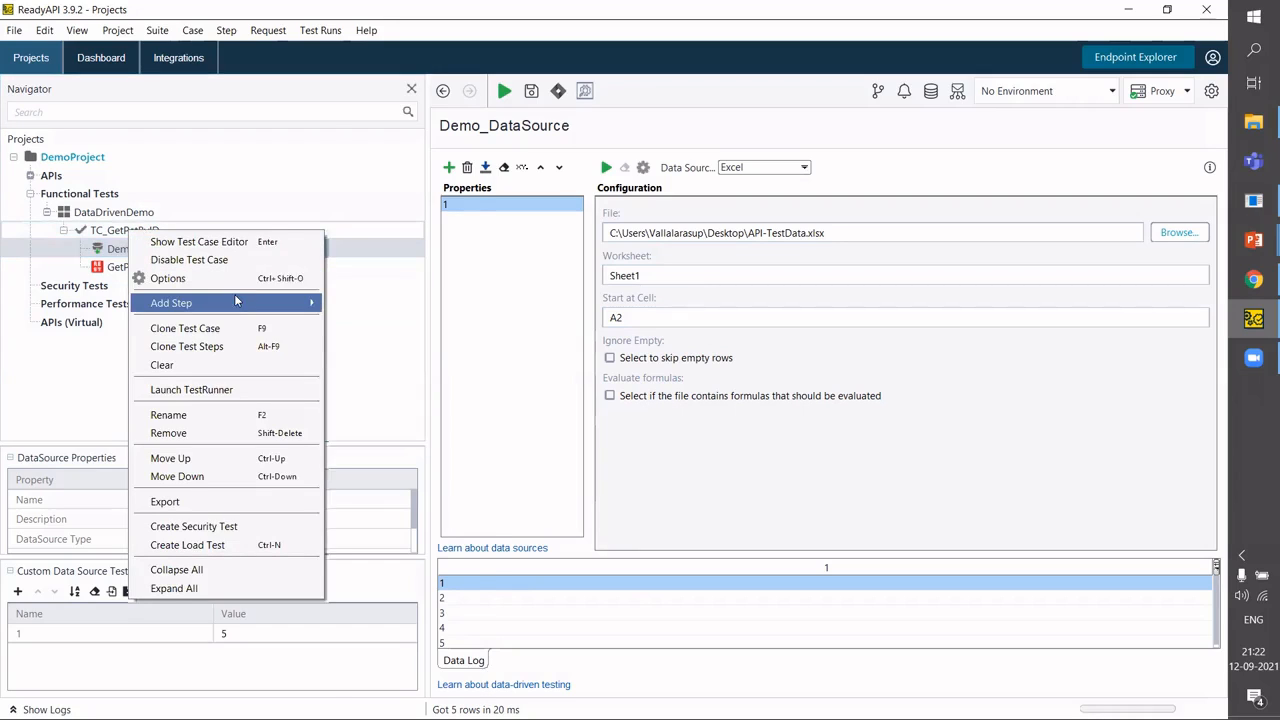
mouse_move(238, 303)
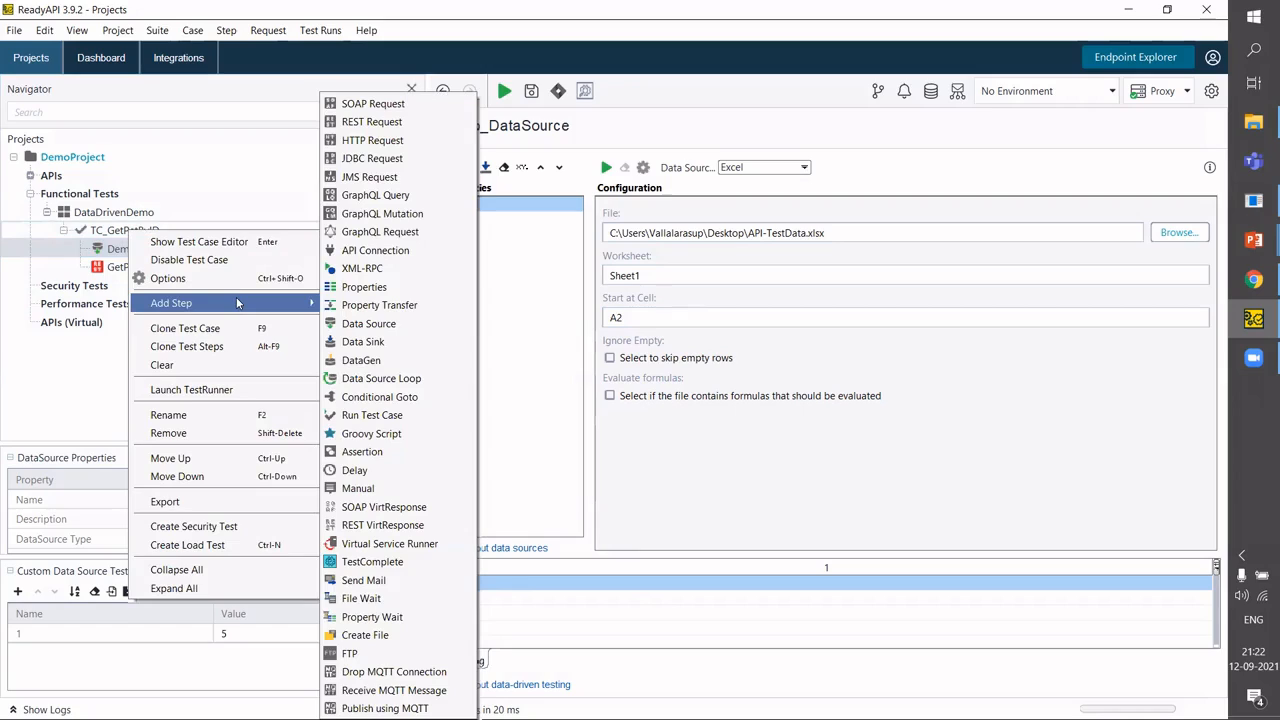
click(420, 378)
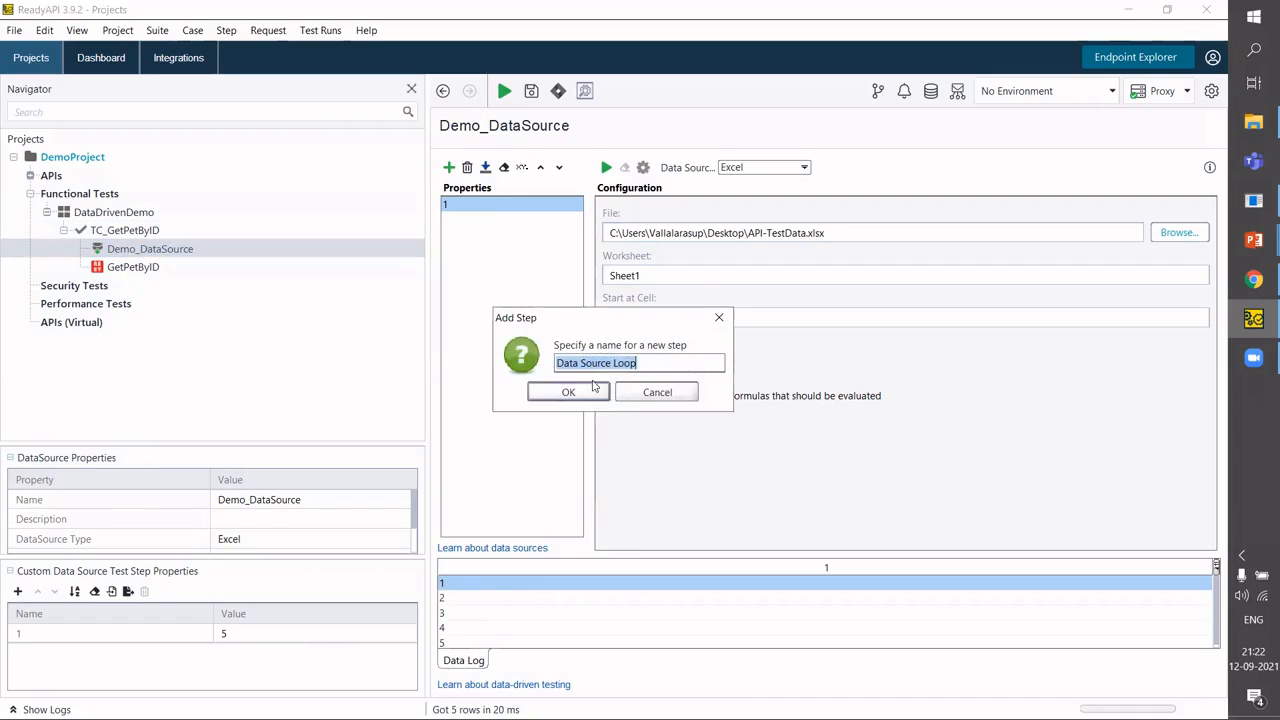
click(558, 363)
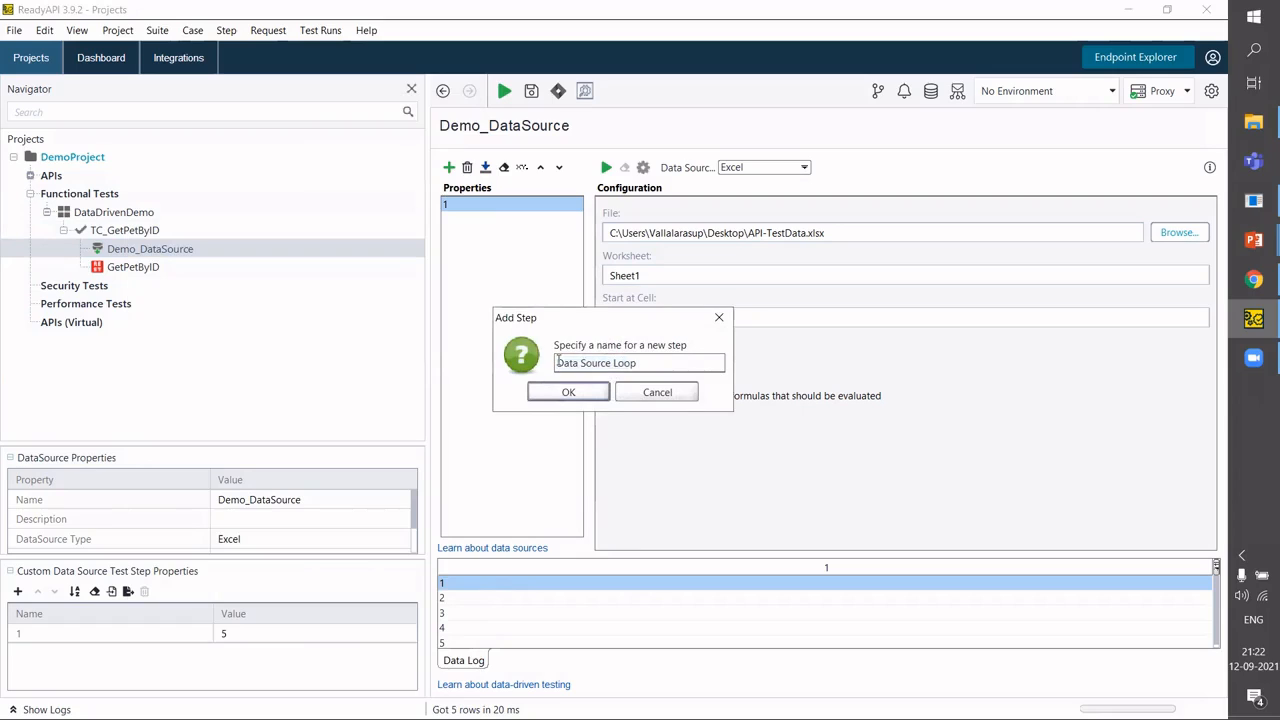
text(Demo_)
drag(668, 363, 552, 363)
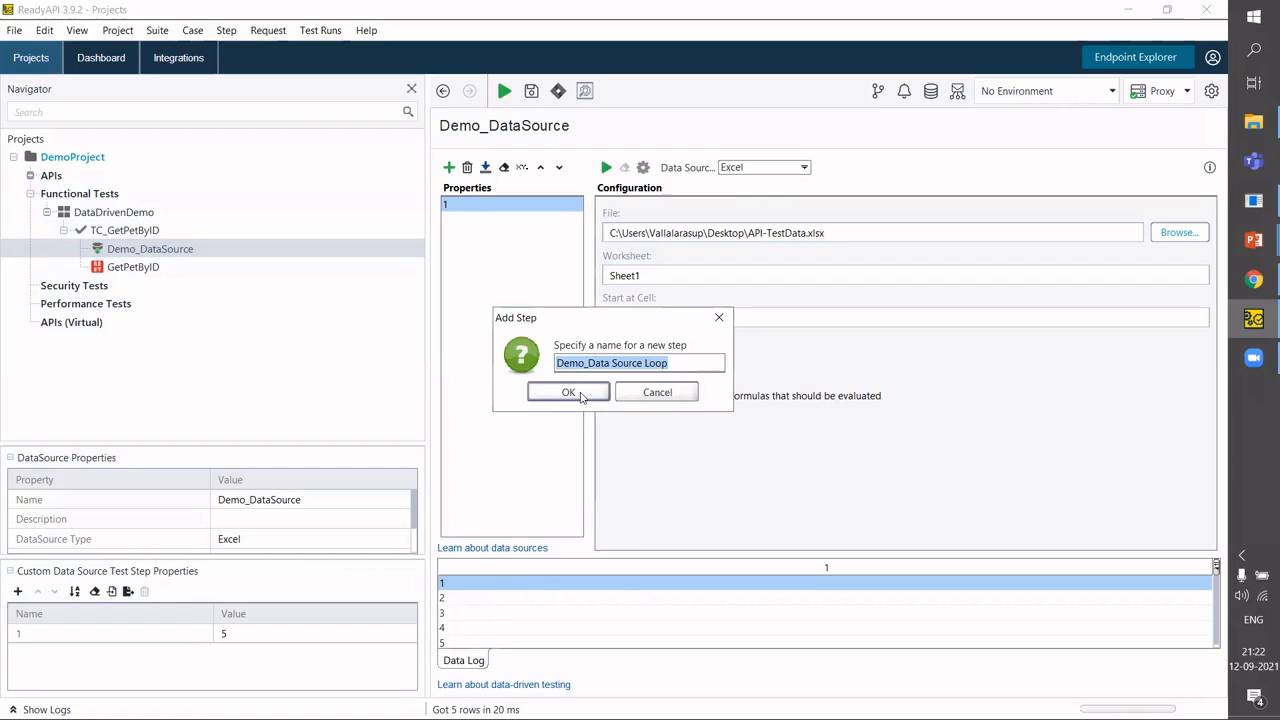
click(567, 392)
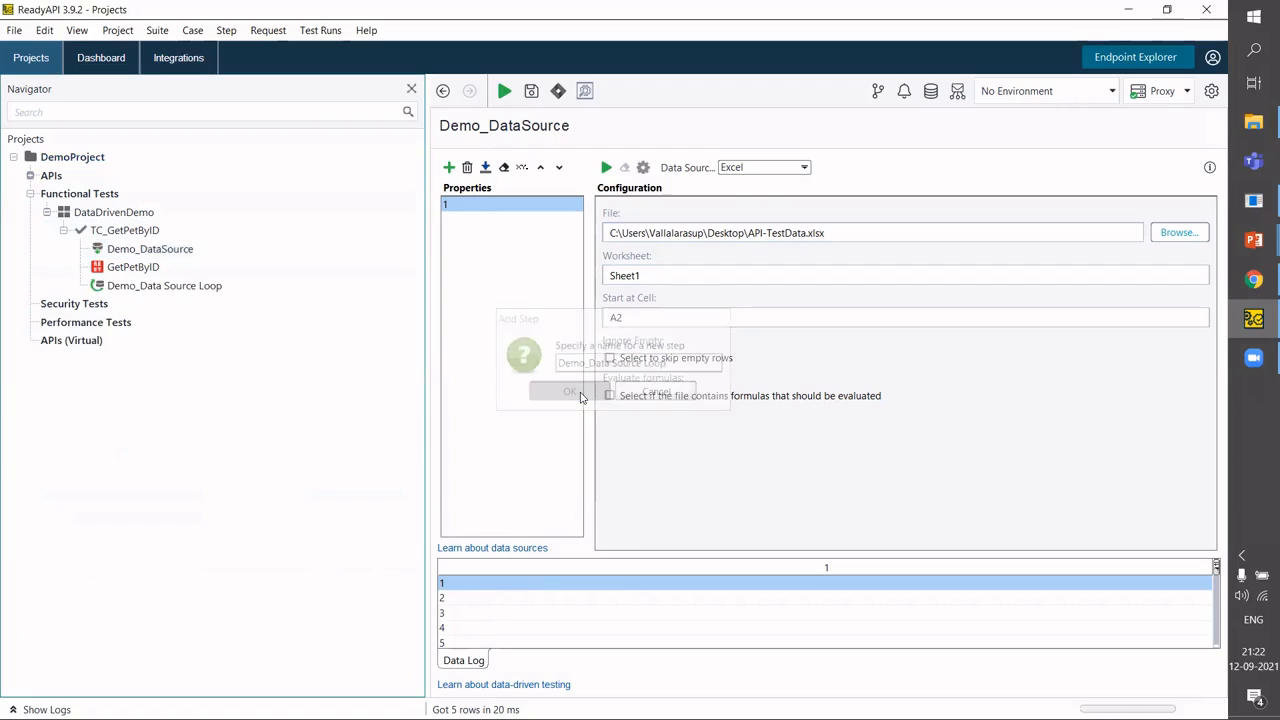
Configure Demo_Data Source Loop with Demo_DataSource as the data source step and GetPetByID as the target step.
double_click(145, 268)
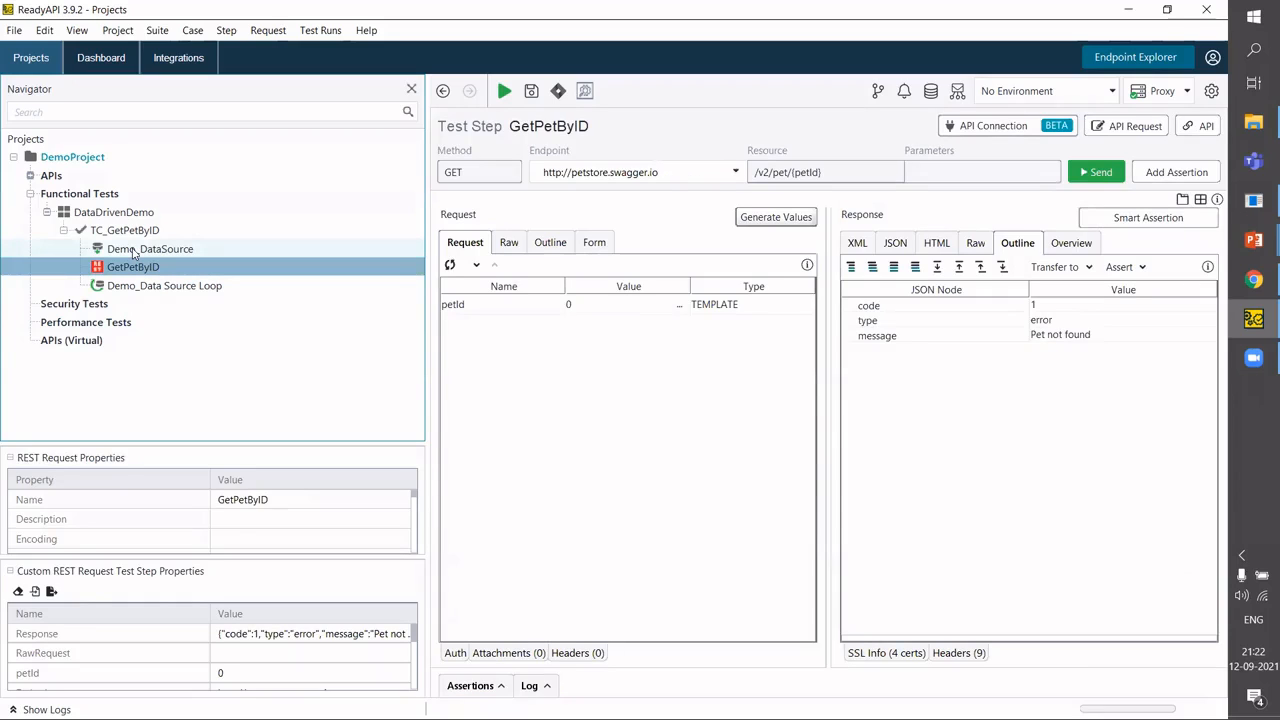
double_click(133, 251)
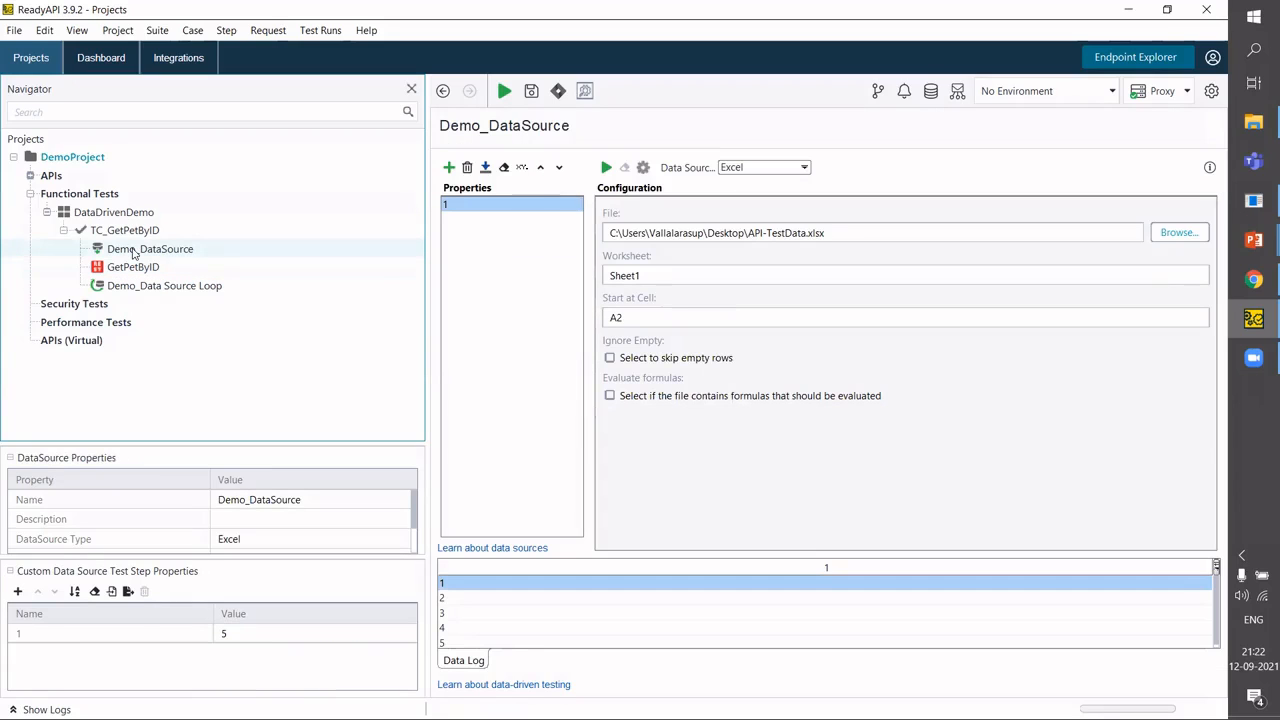
click(140, 255)
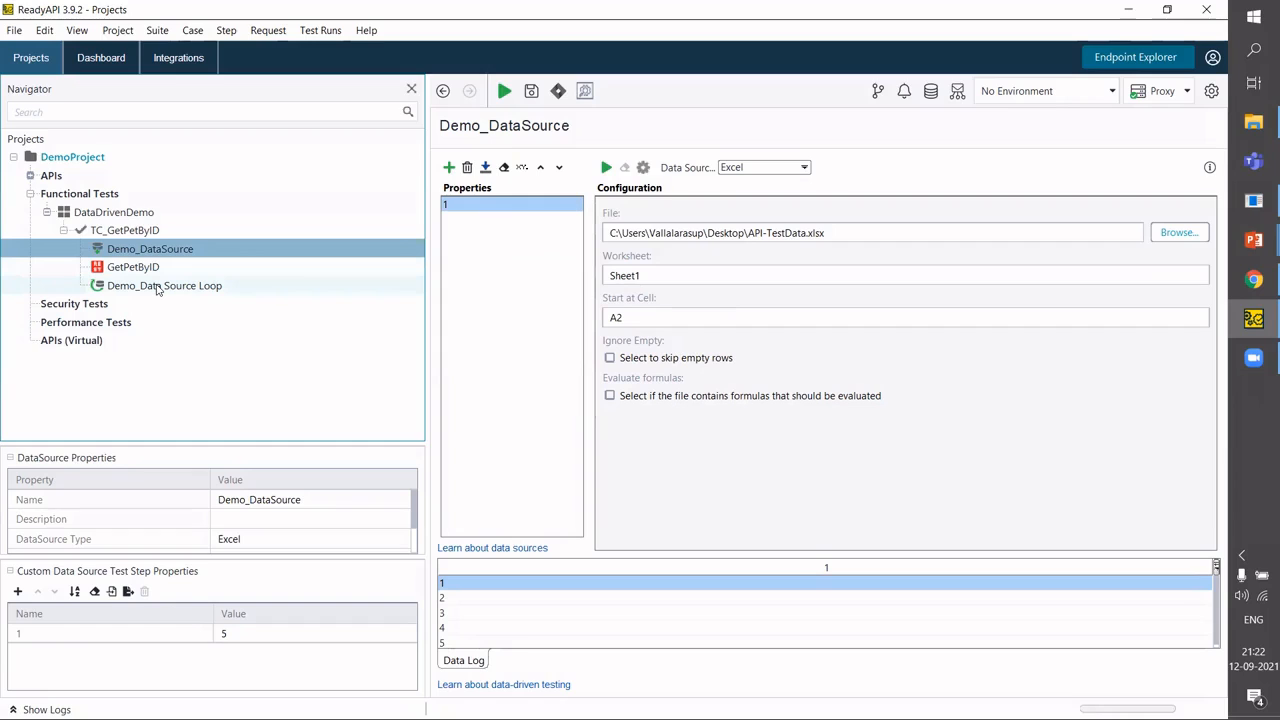
click(157, 286)
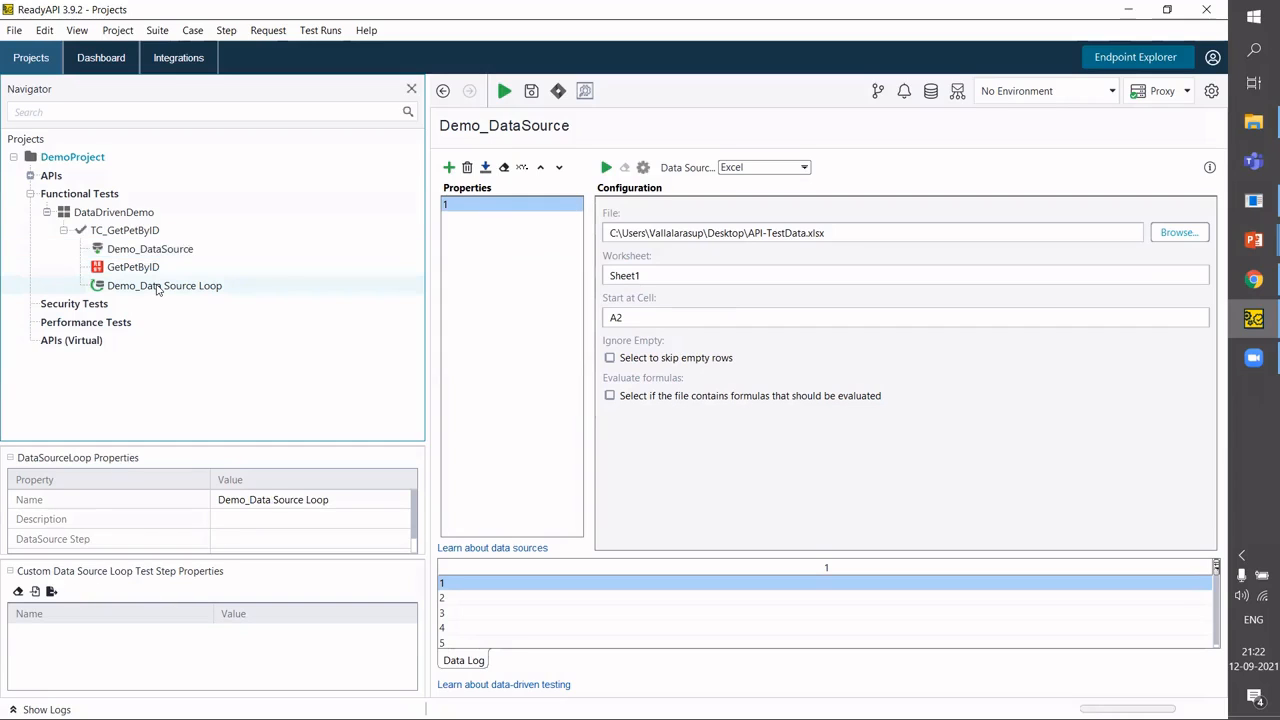
double_click(157, 287)
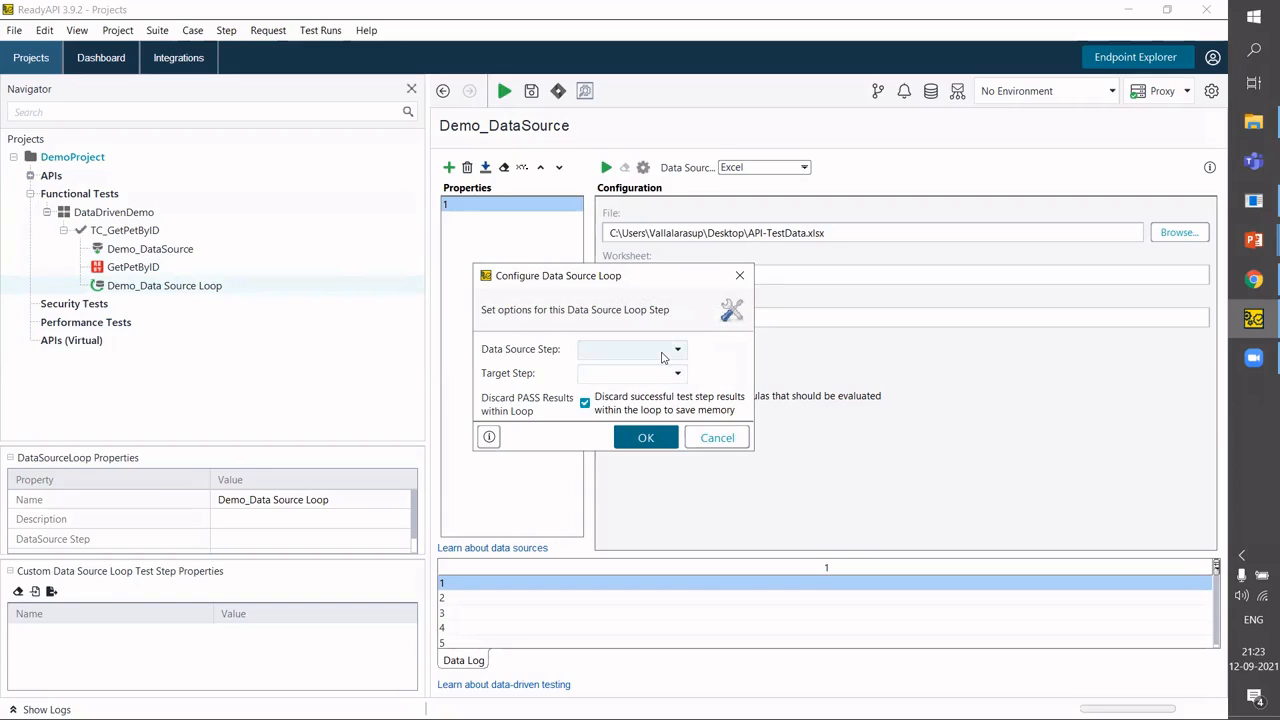
click(661, 357)
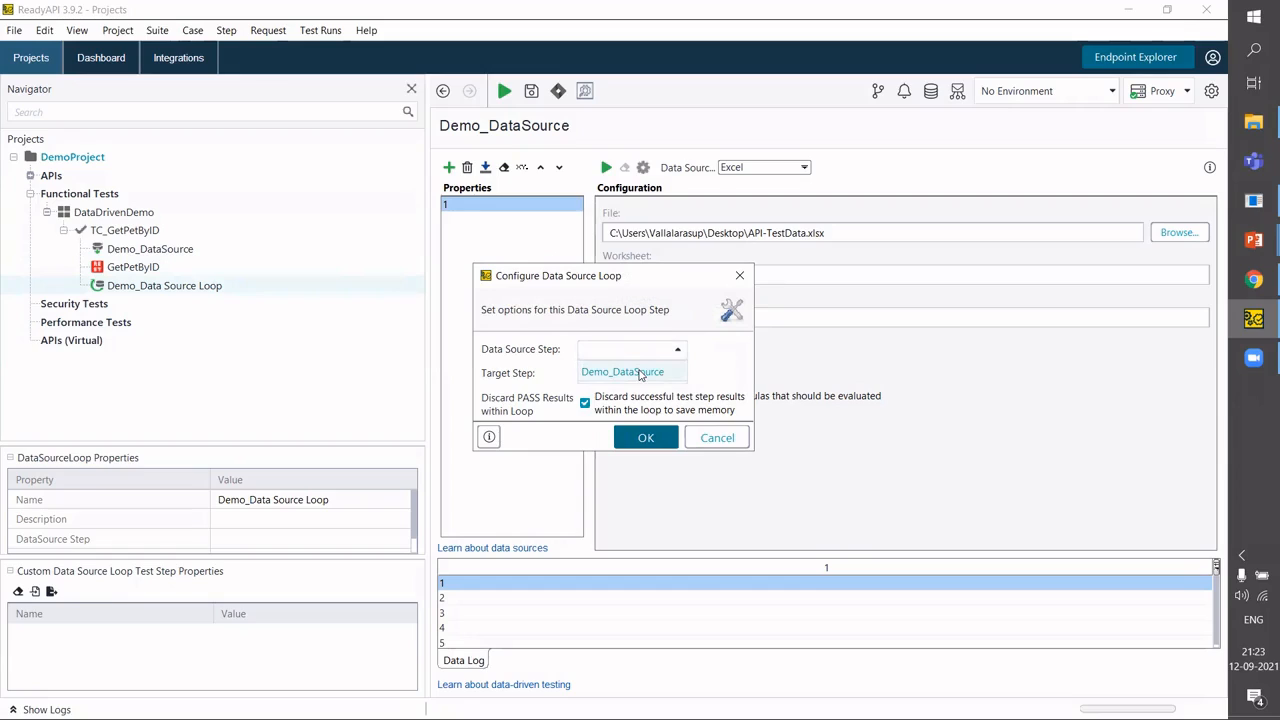
click(640, 372)
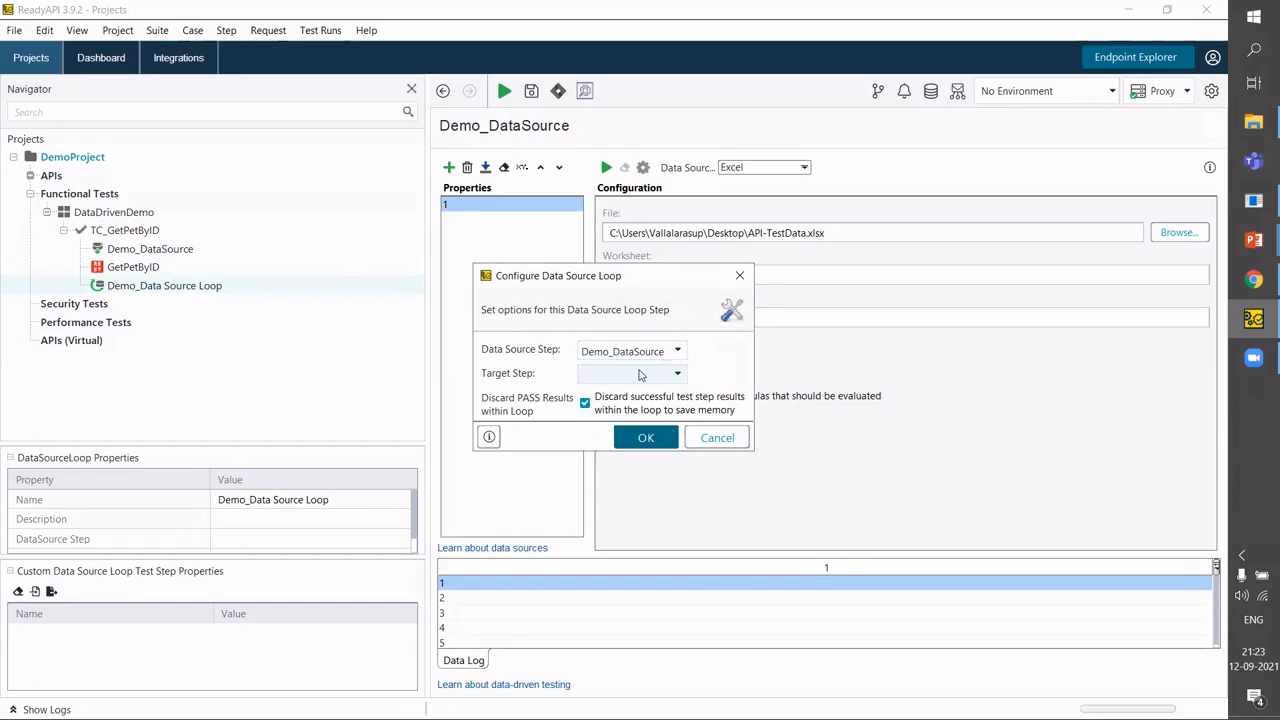
click(677, 376)
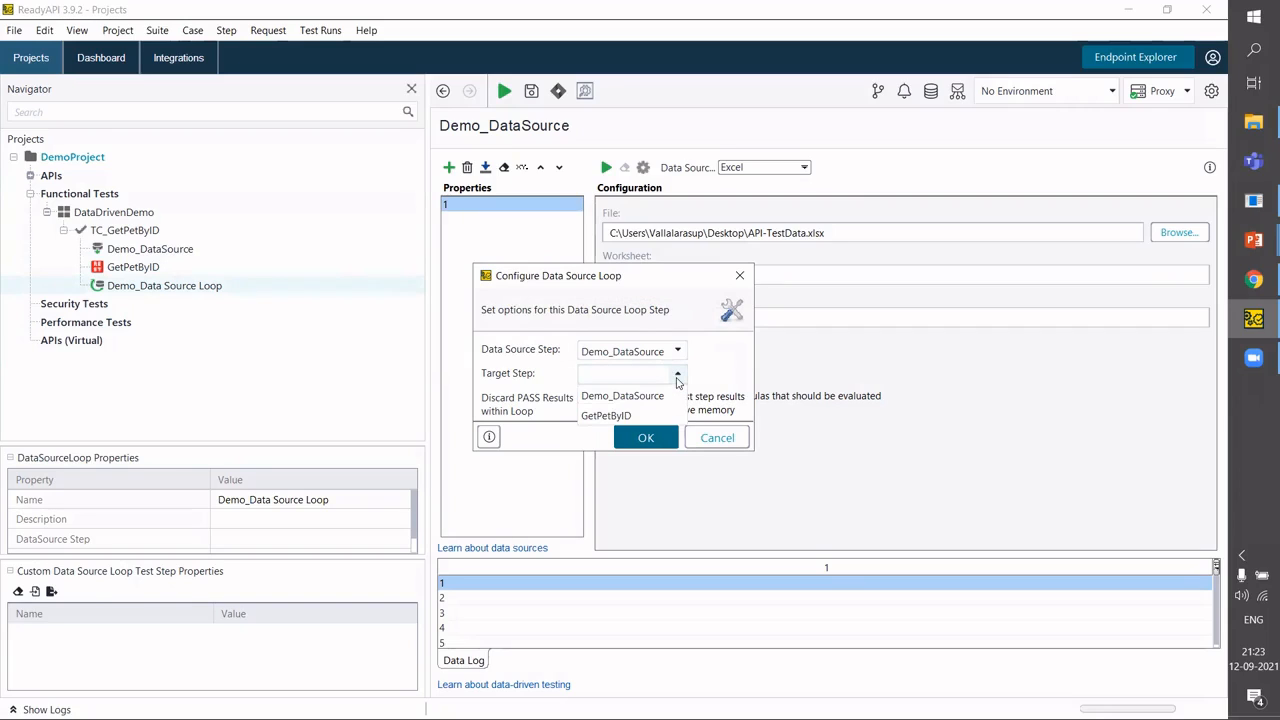
click(606, 416)
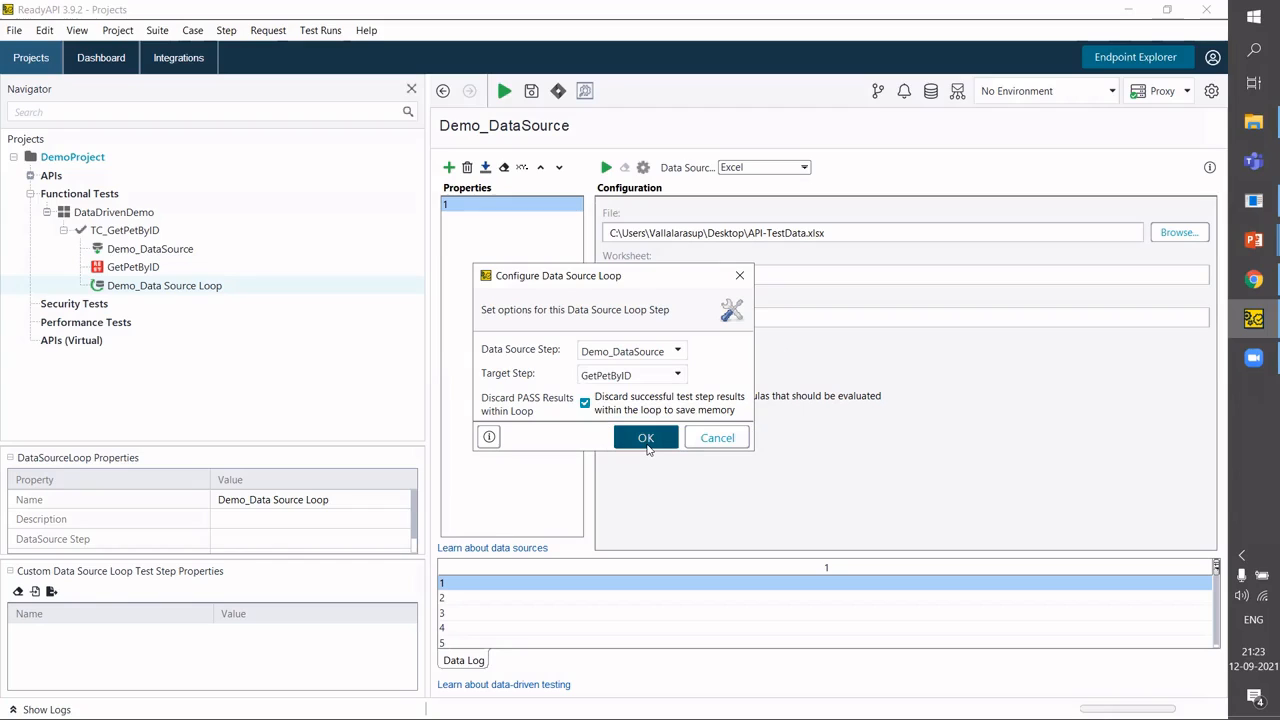
click(646, 440)
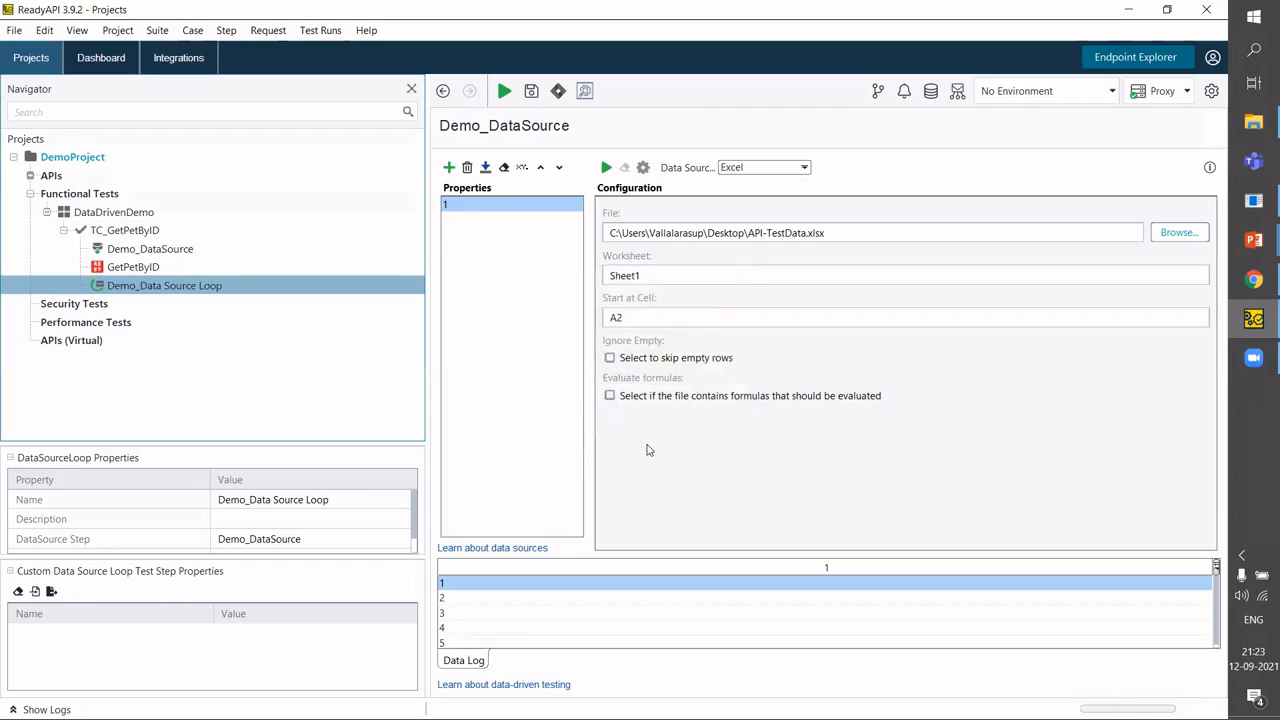
Replace the petId value of the GetPetByID request with a Get Data reference to property 1 of Demo_DataSource.
click(134, 252)
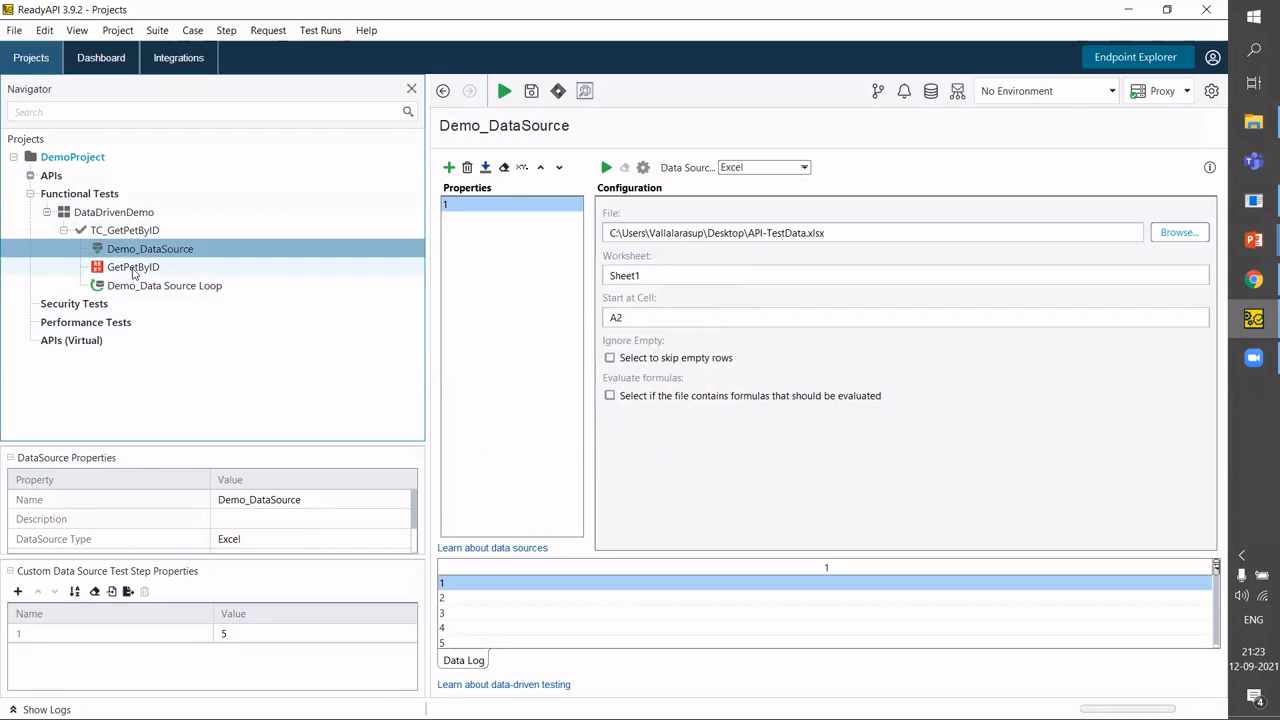
click(134, 270)
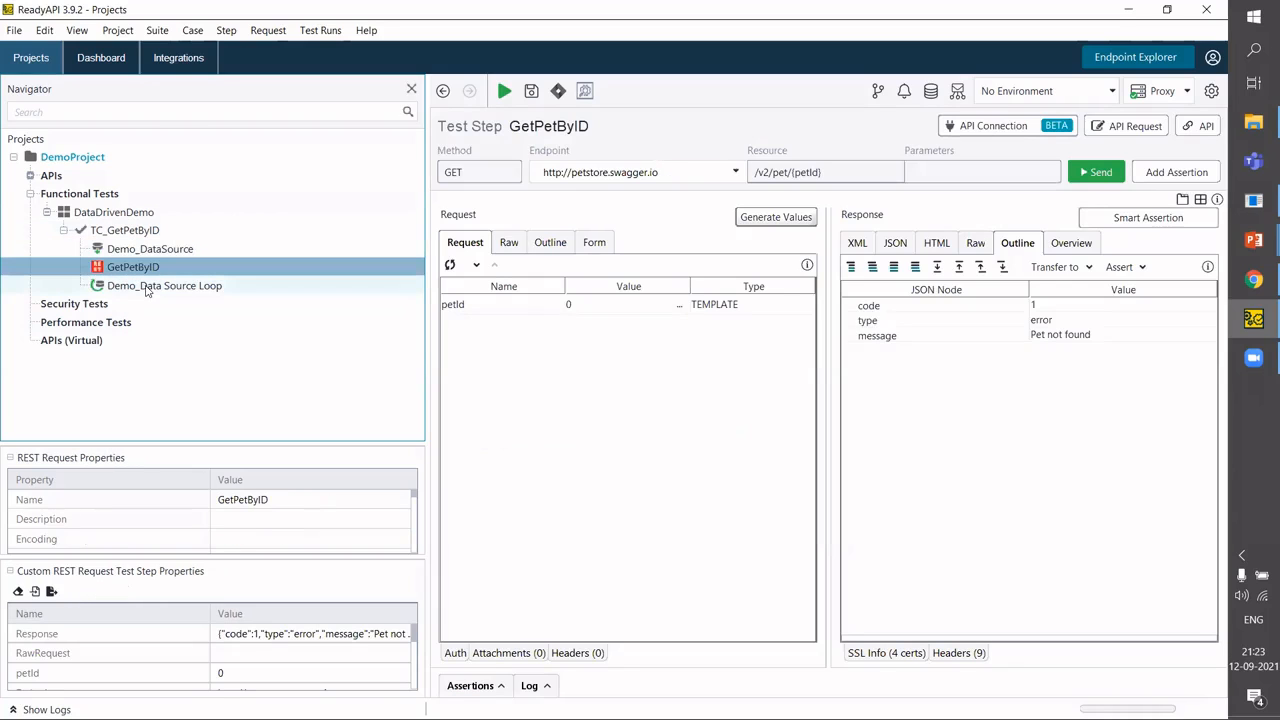
click(146, 286)
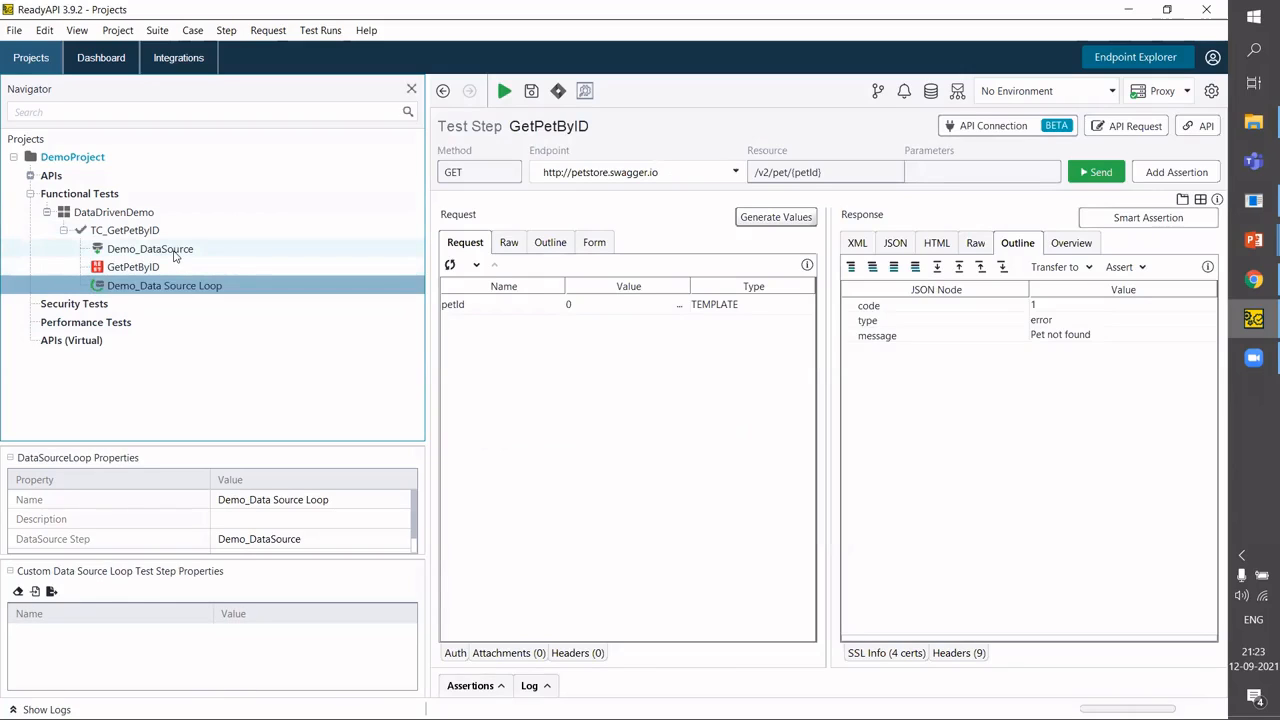
key(Up)
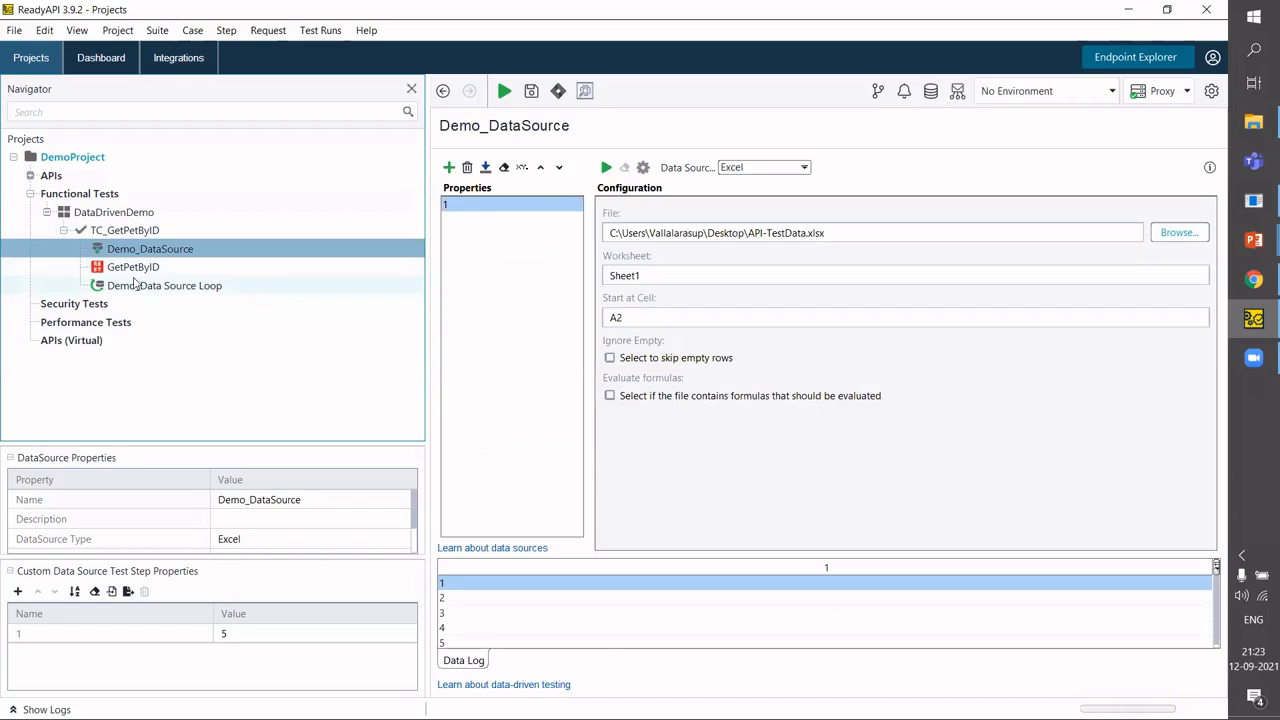
click(133, 270)
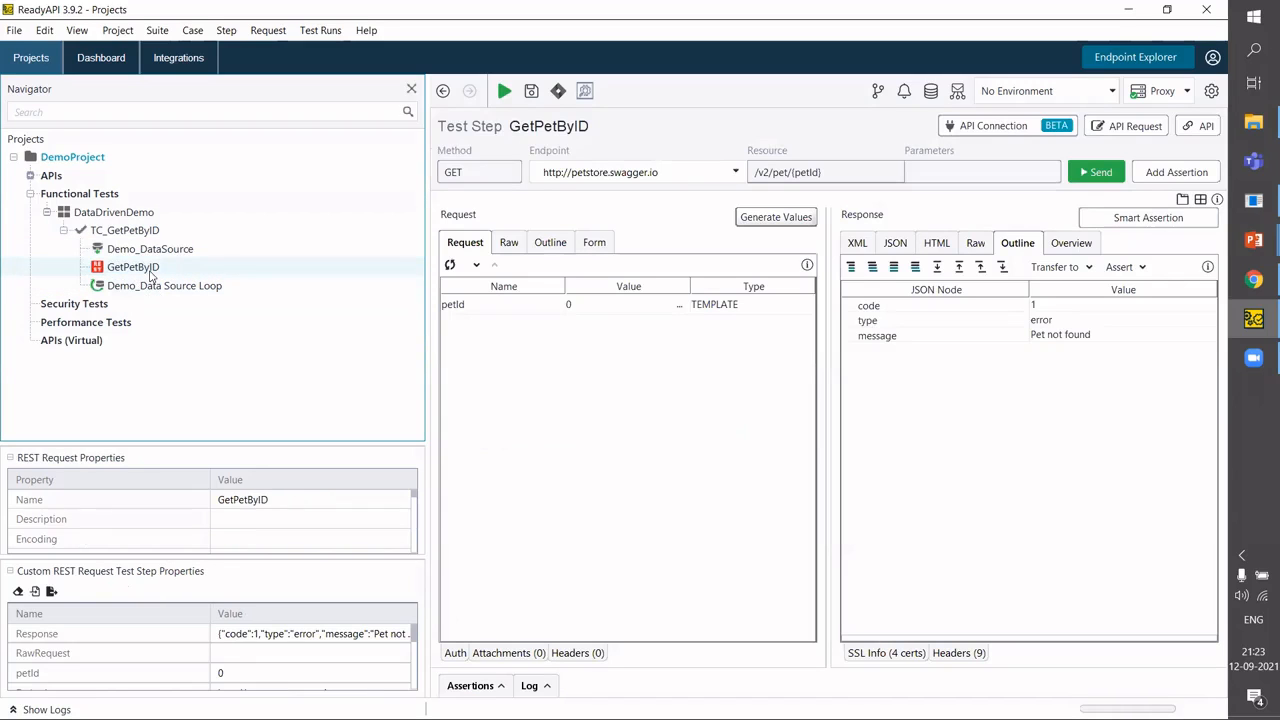
double_click(612, 312)
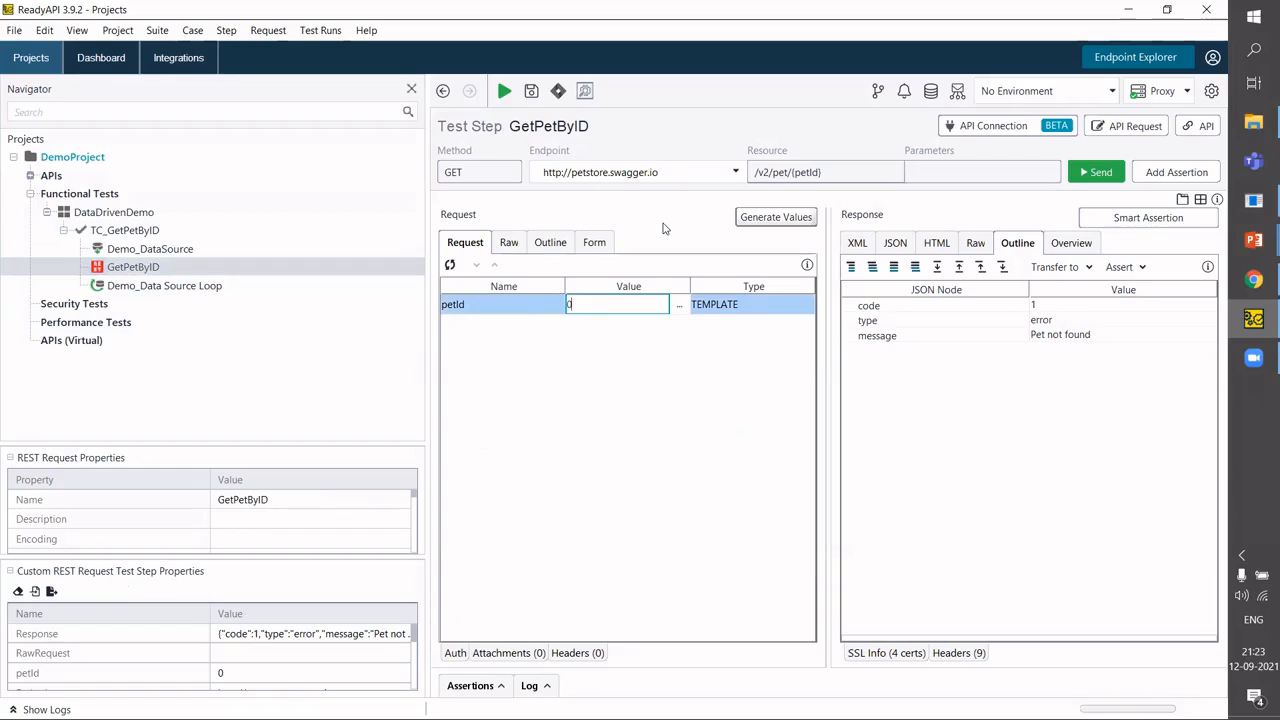
key(BackSpace)
right_click(634, 309)
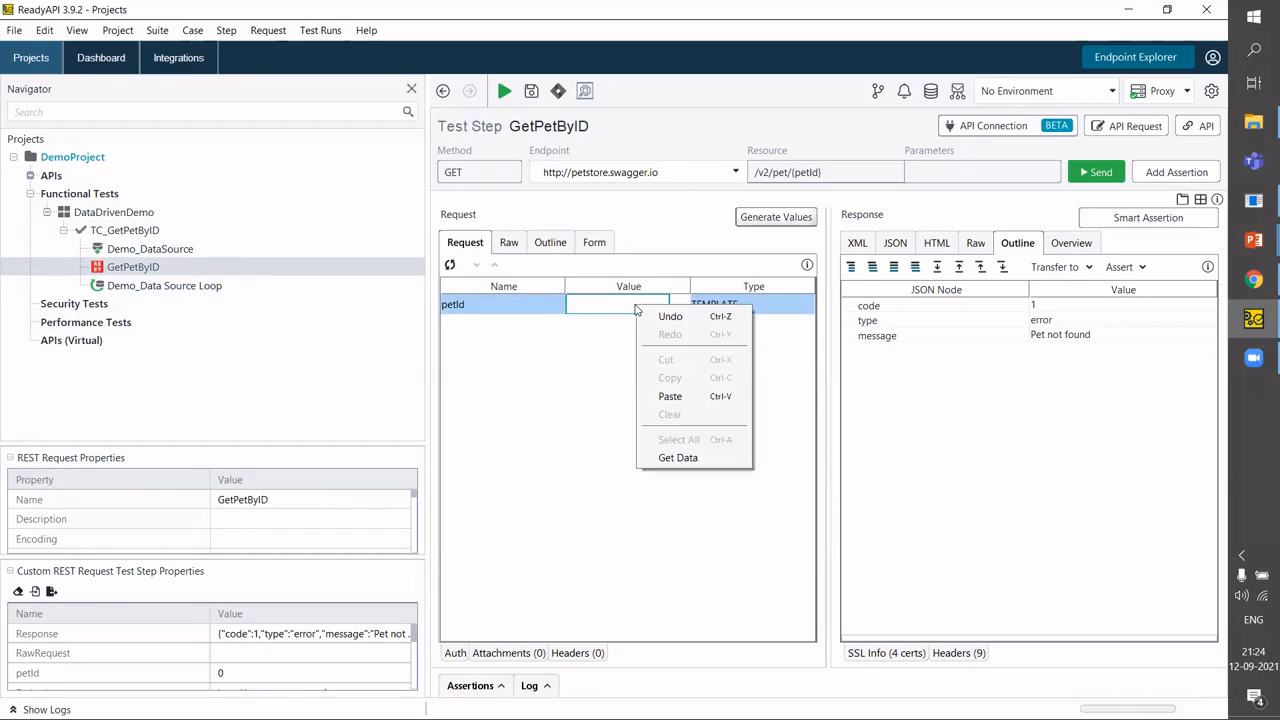
click(706, 458)
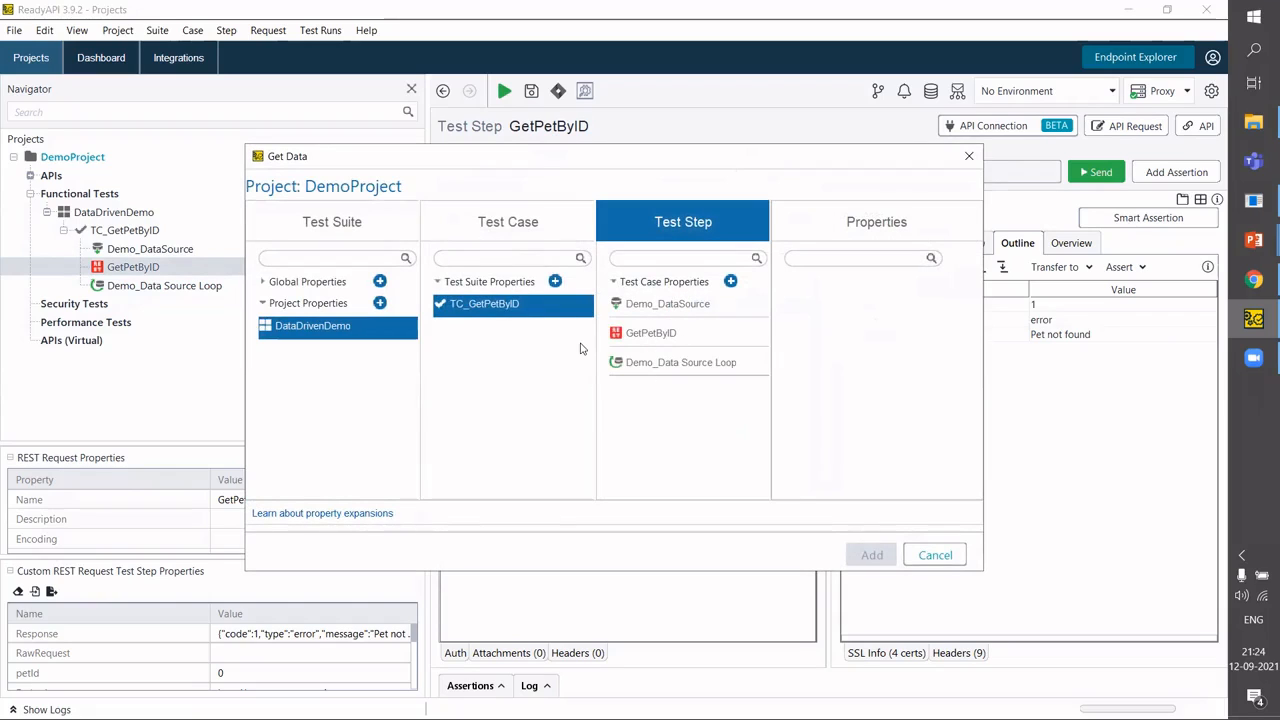
click(668, 306)
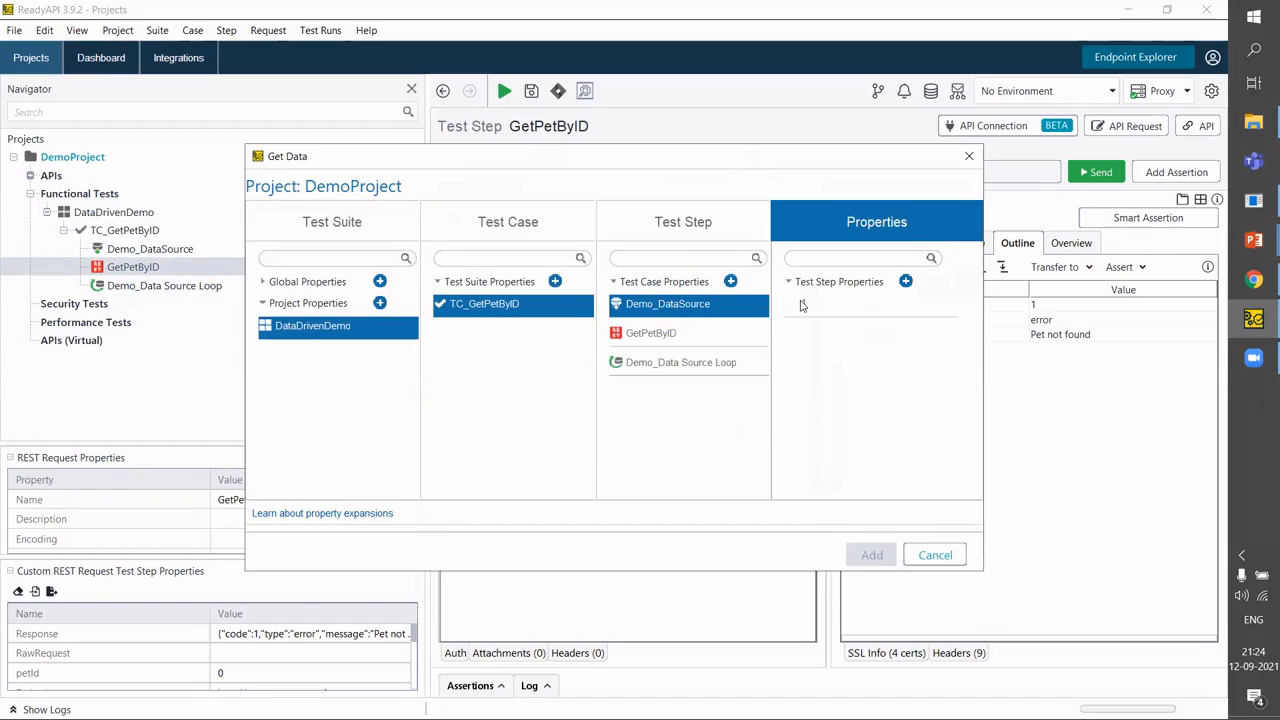
click(866, 310)
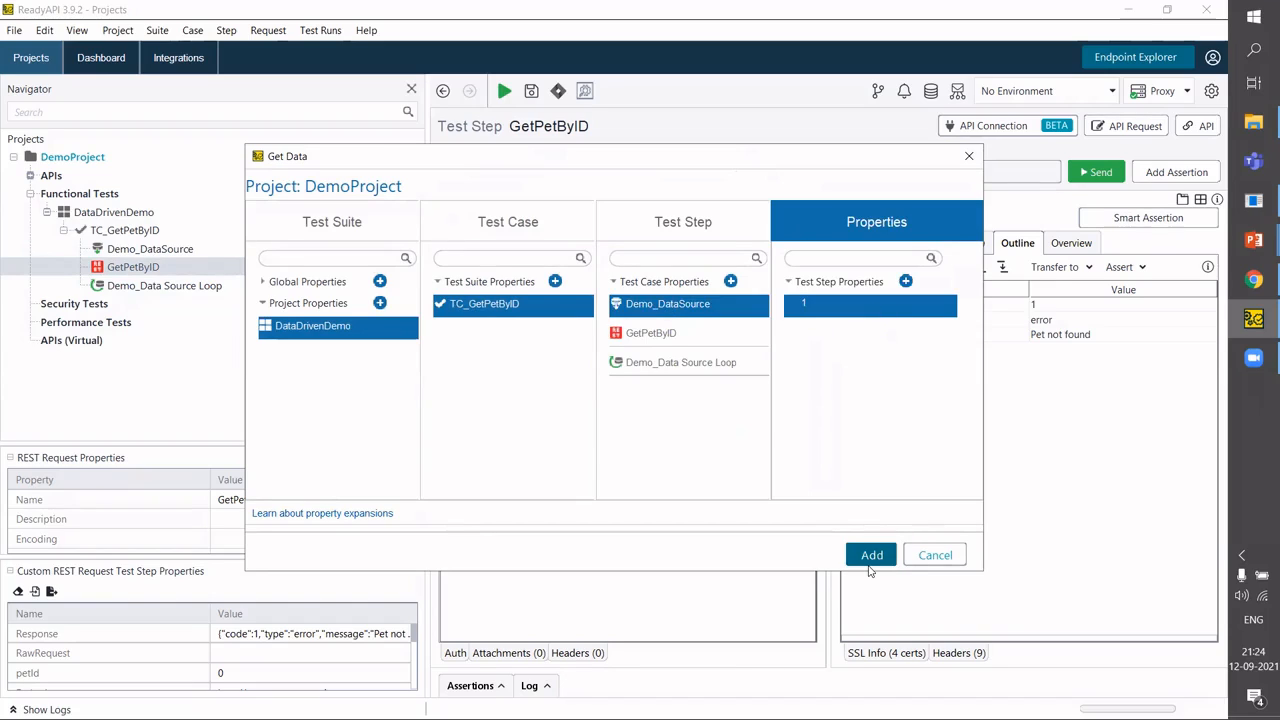
click(869, 563)
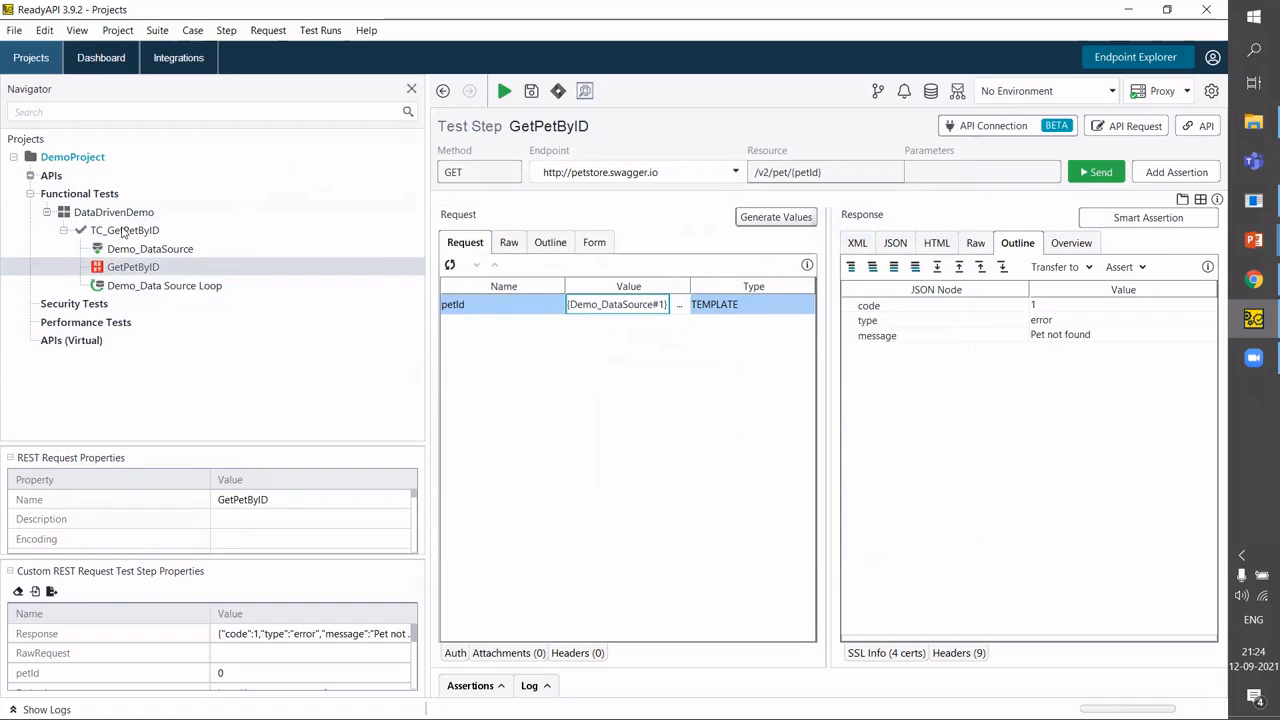
Check the step order of the TC_GetPetByID test case and run the DataDrivenDemo test suite.
click(123, 232)
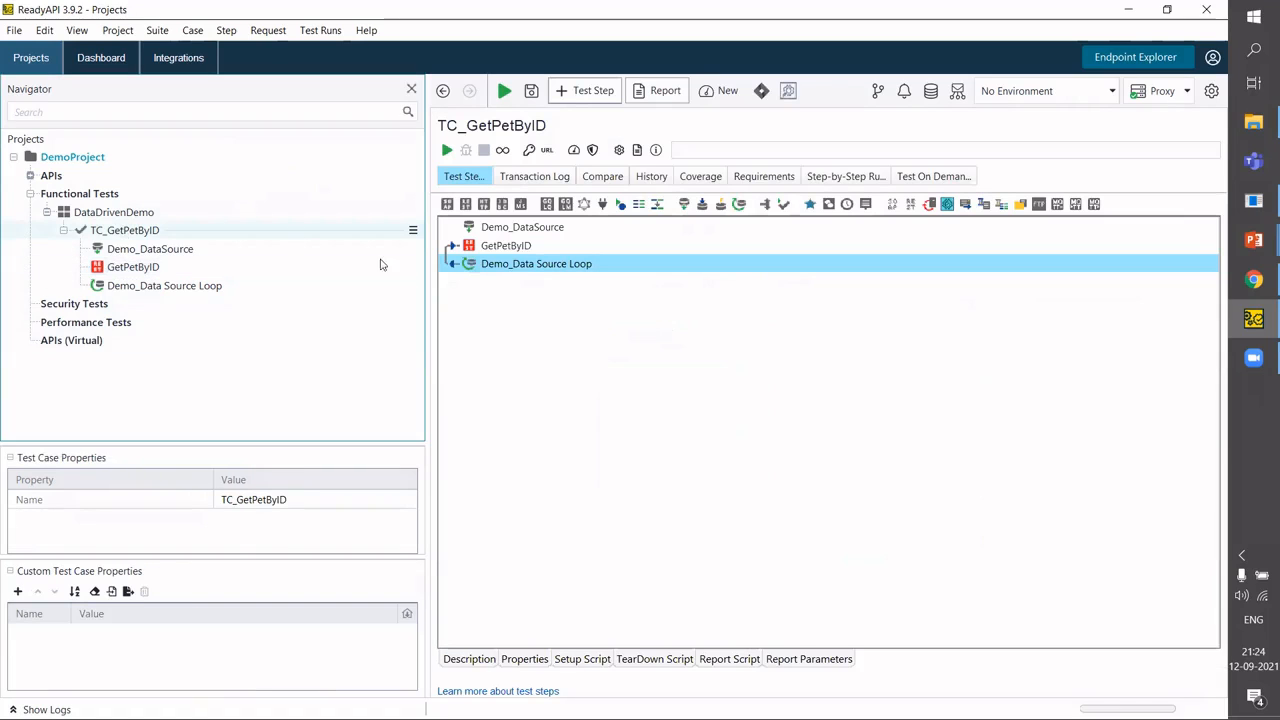
click(559, 229)
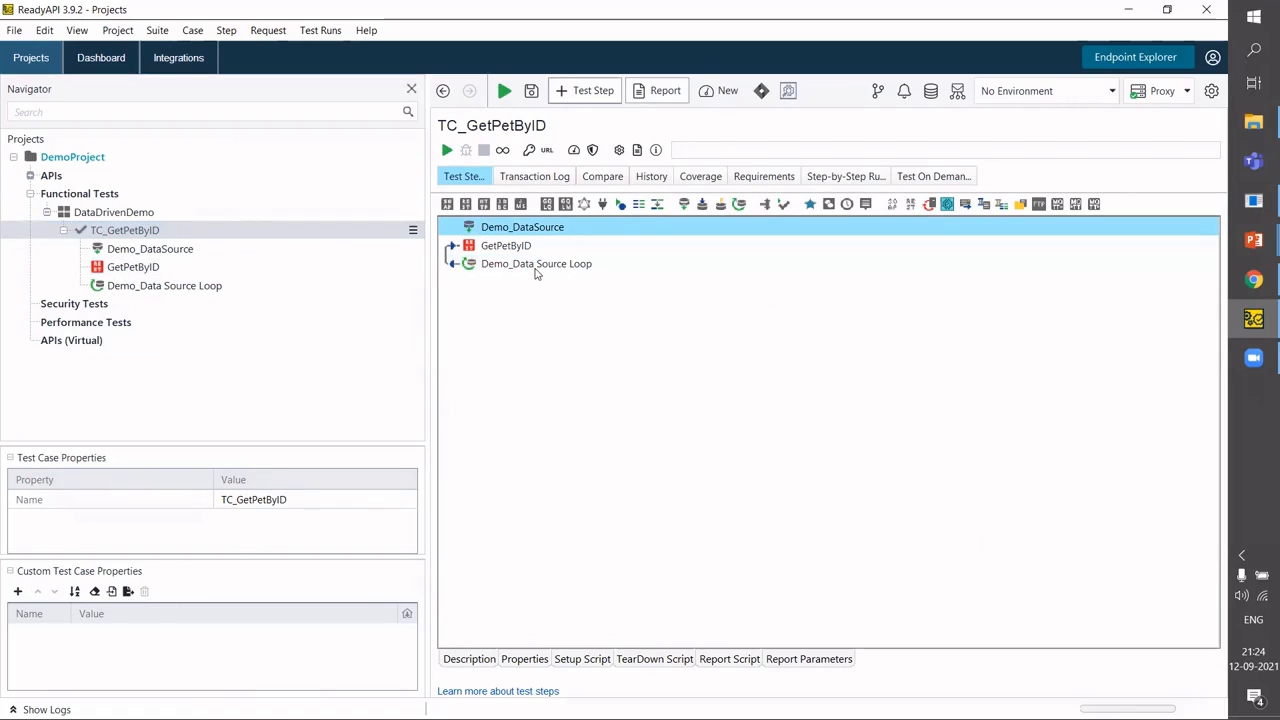
click(535, 268)
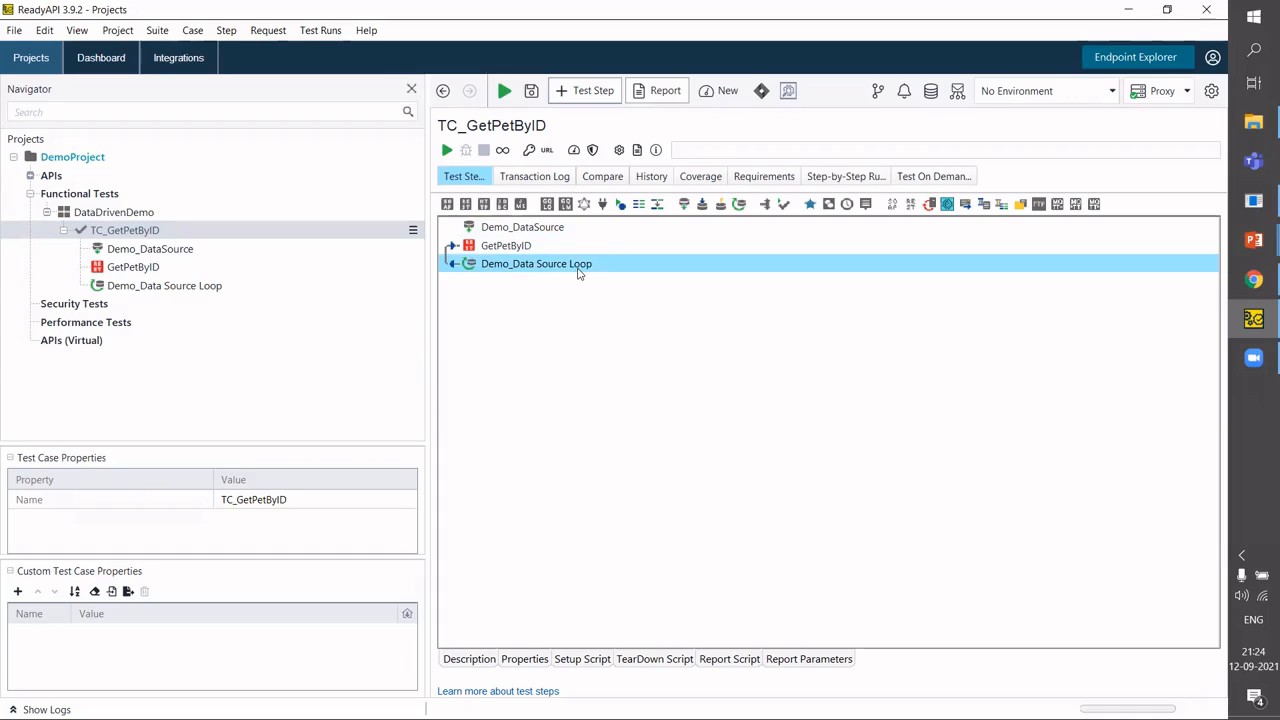
click(122, 217)
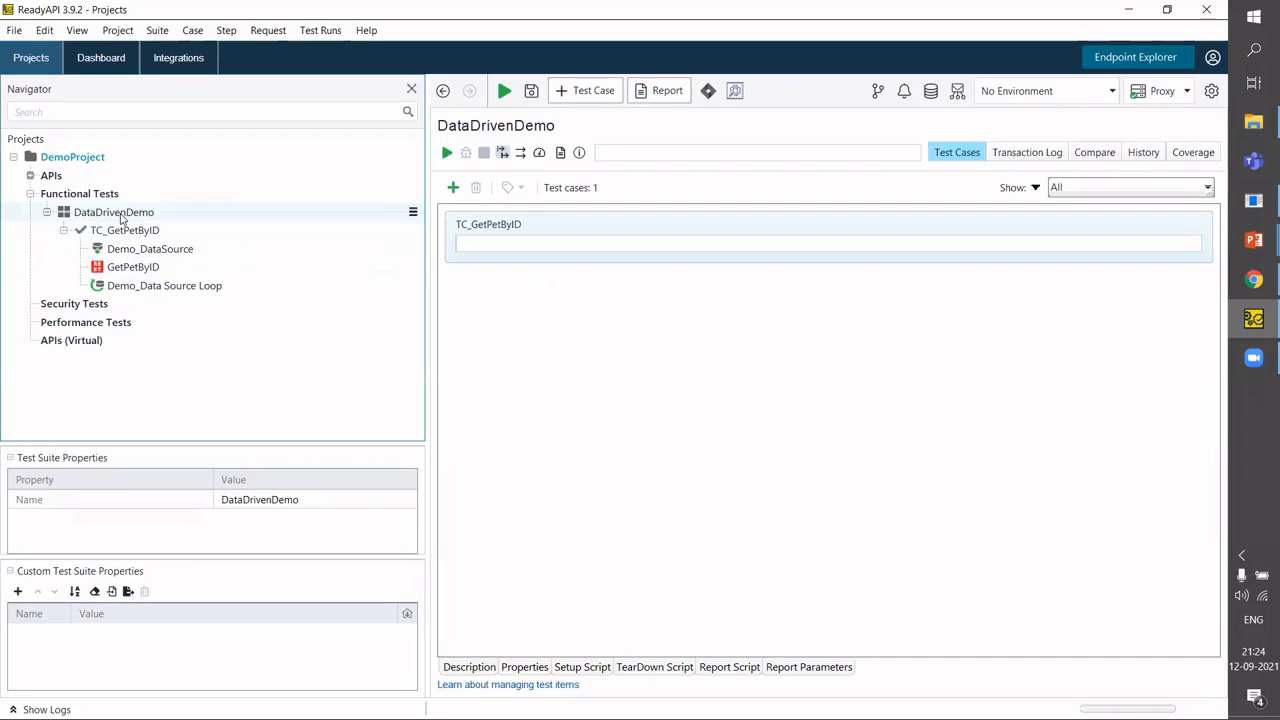
click(152, 233)
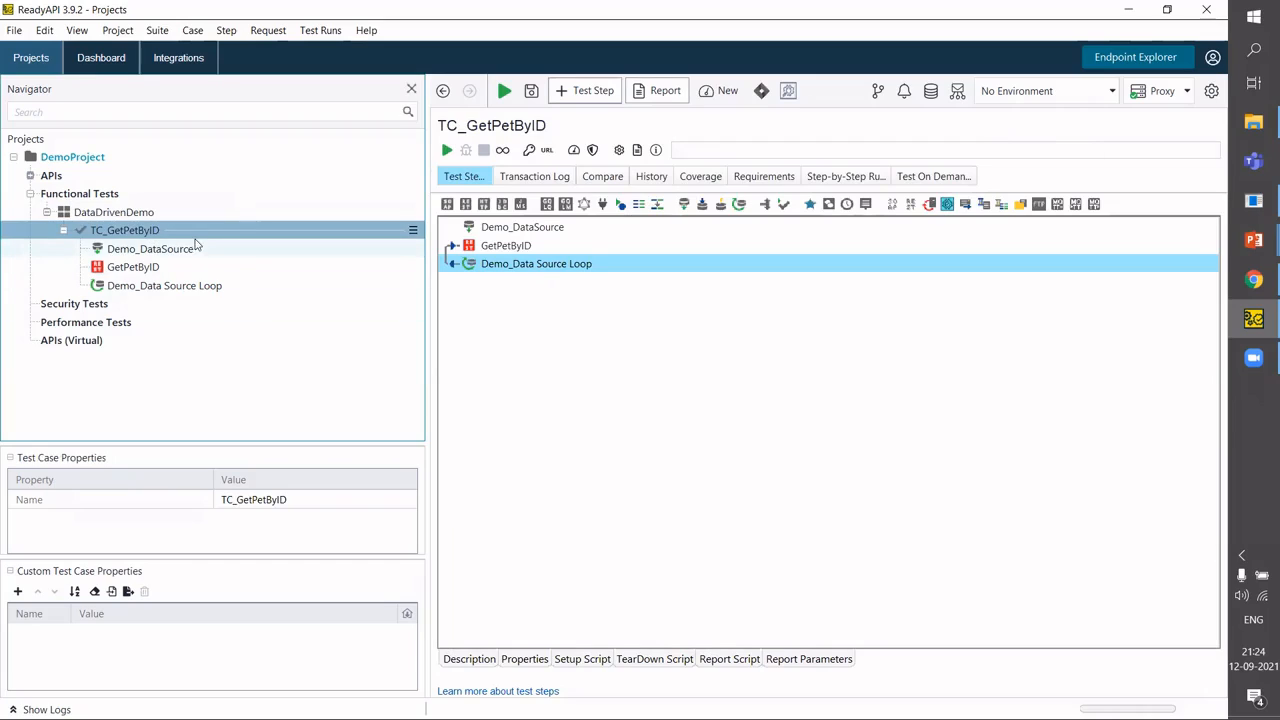
click(117, 213)
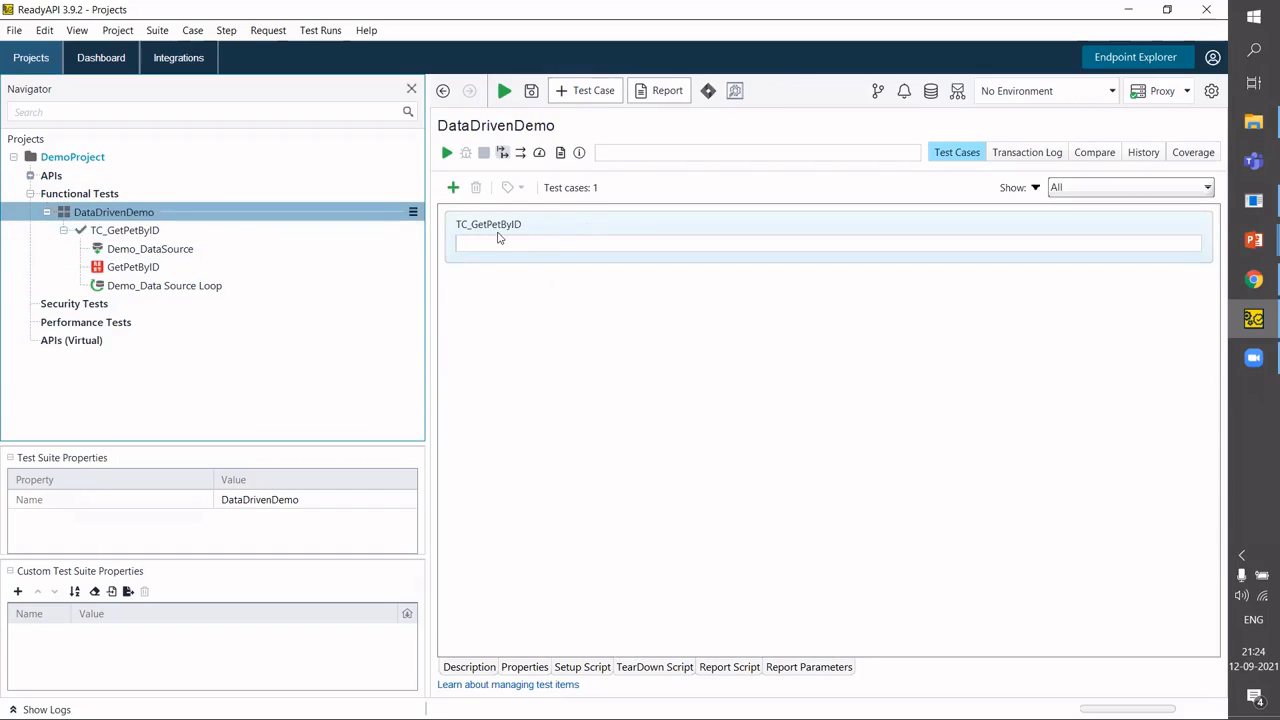
click(447, 153)
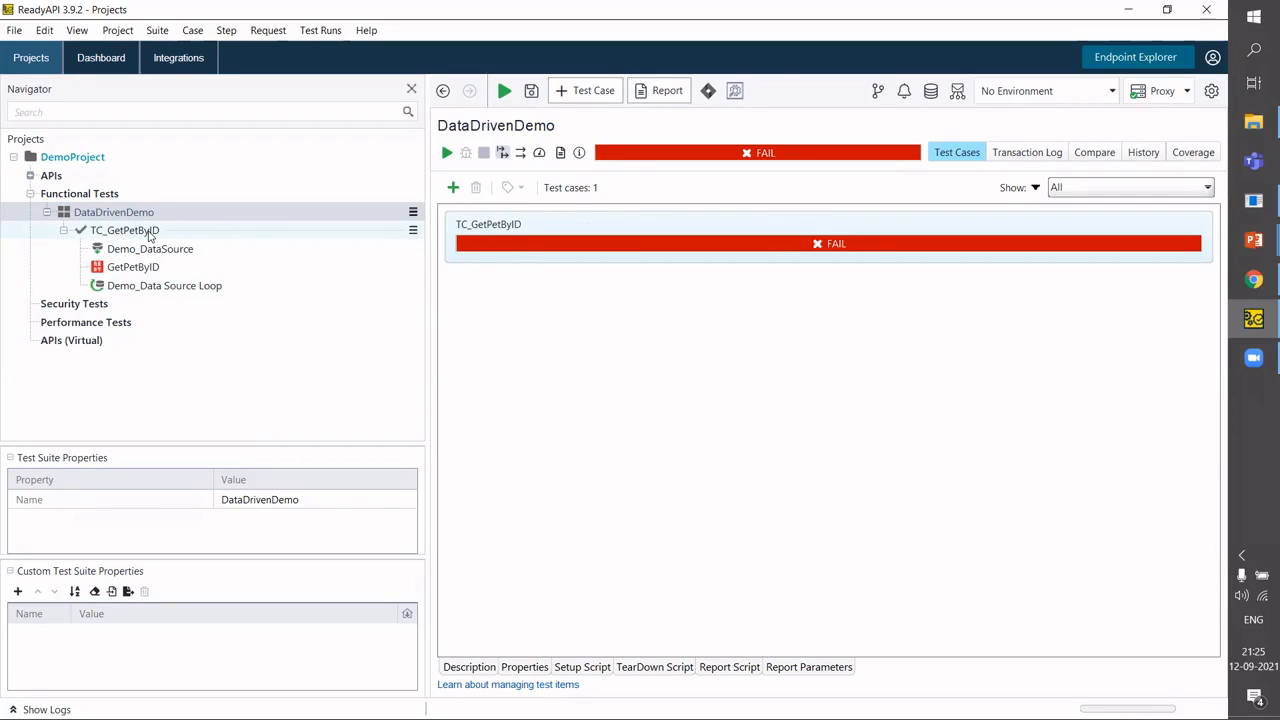
Run the TC_GetPetByID test case on its own and show its transaction log.
click(148, 234)
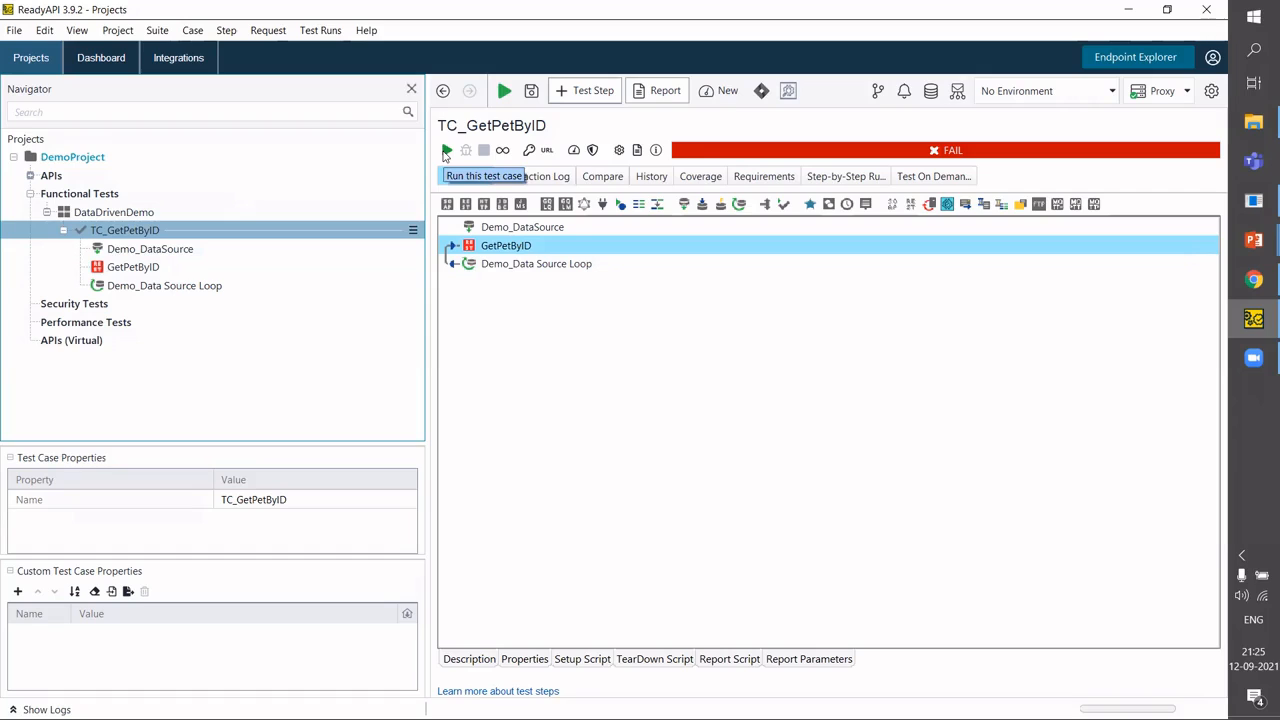
click(446, 150)
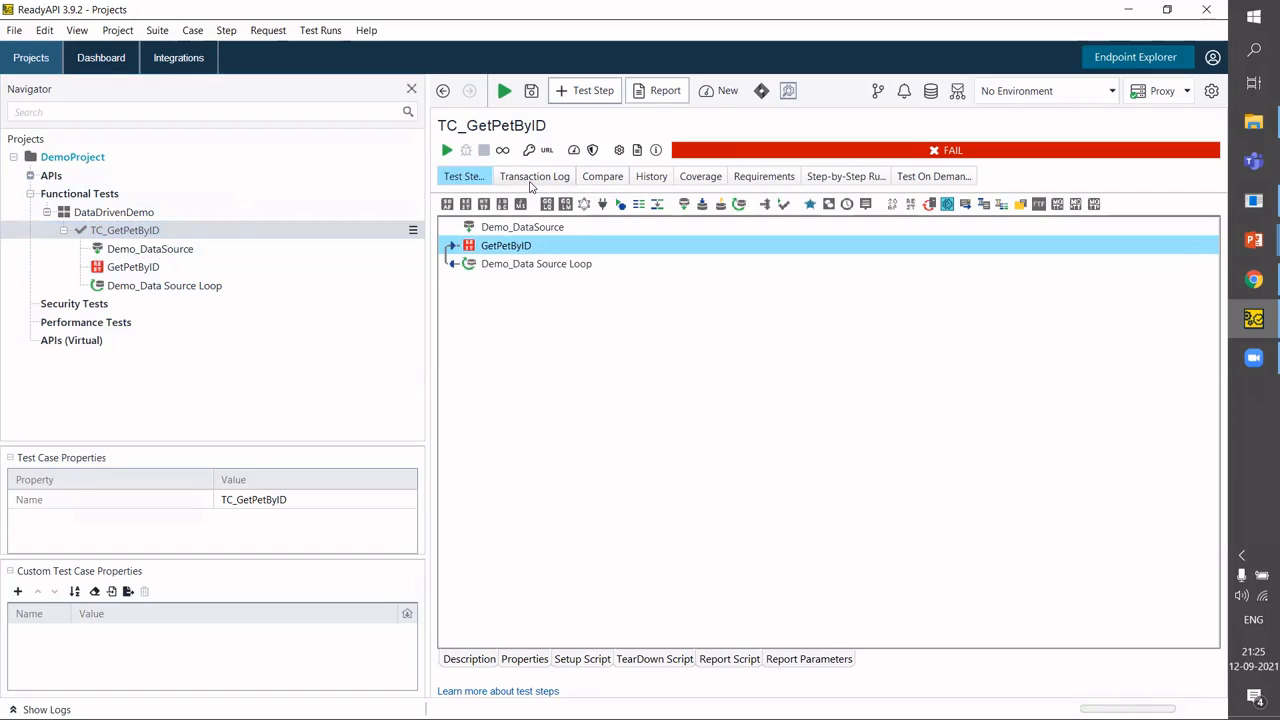
click(532, 180)
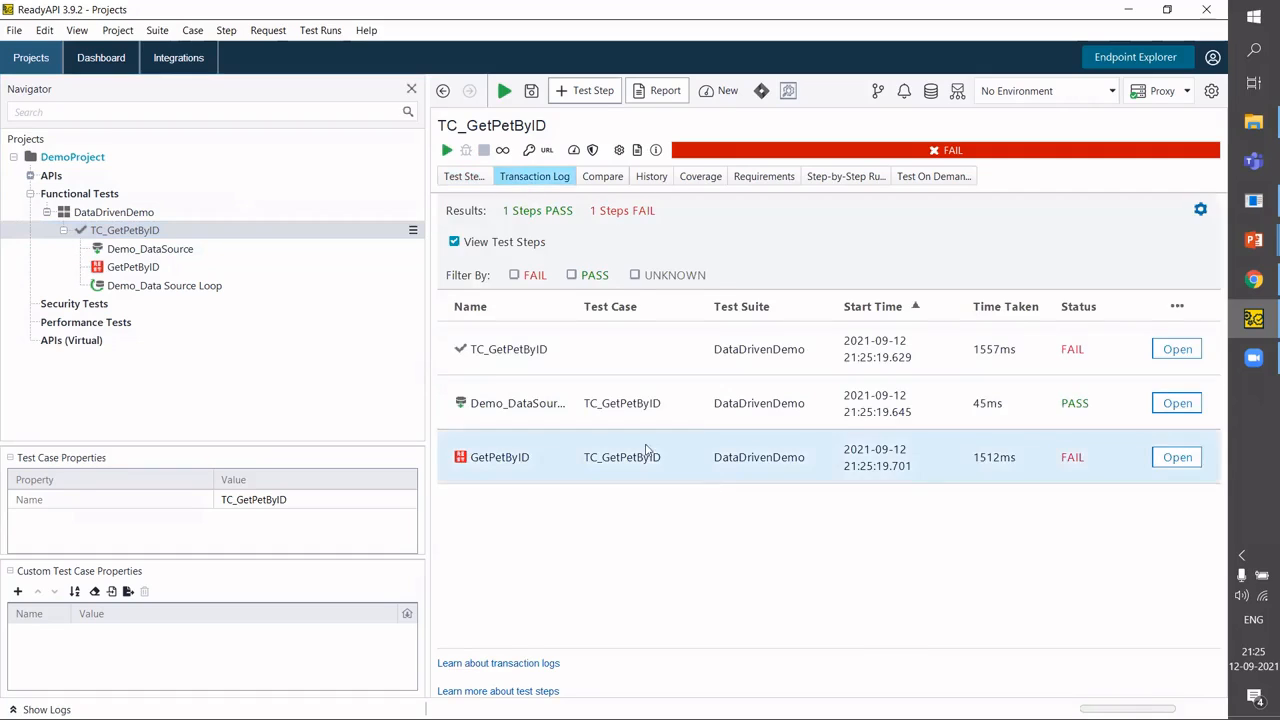
Look through the preference categories from Network to Integrations for a setting that controls the test run behaviour.
click(1214, 95)
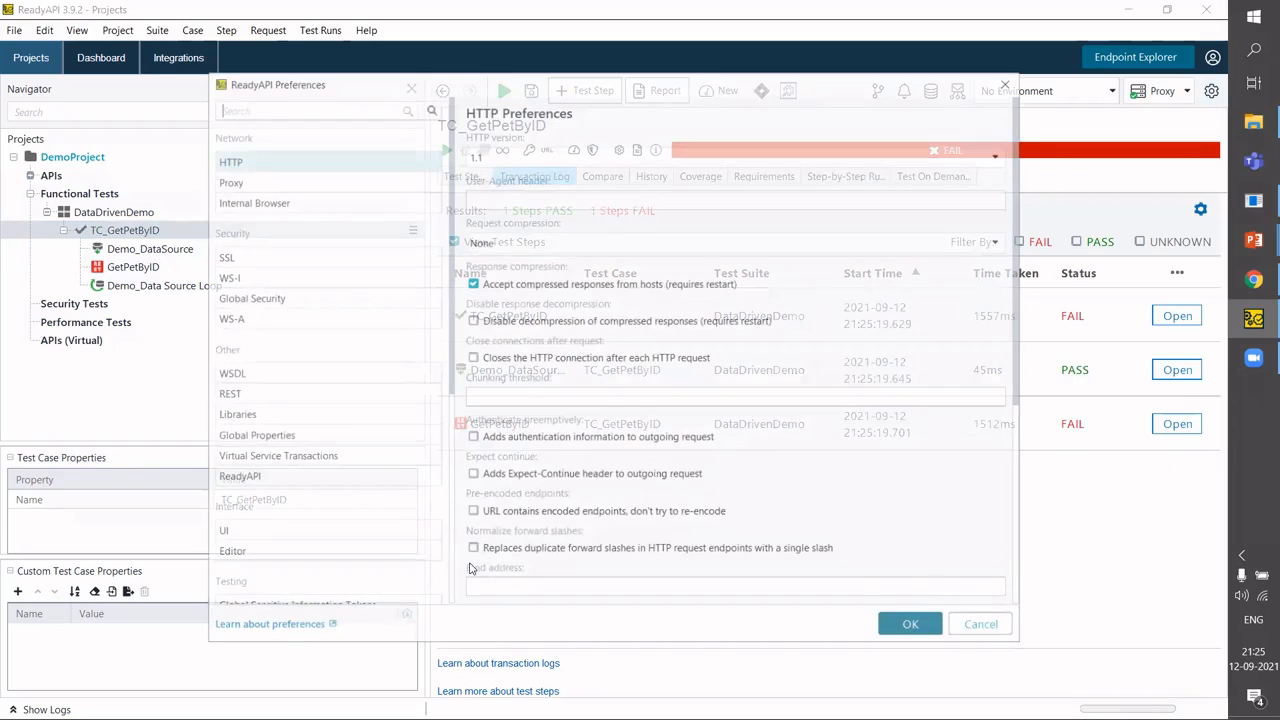
scroll(314, 377, down, 5)
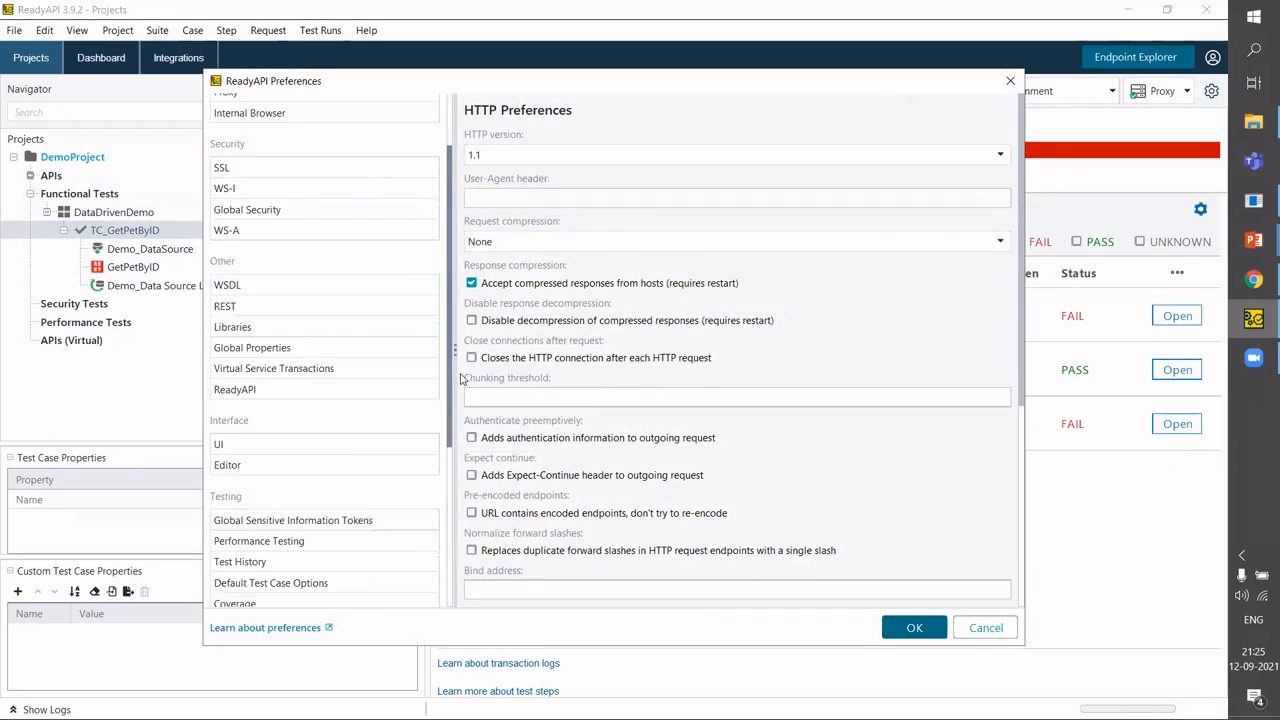
scroll(325, 350, down, 1)
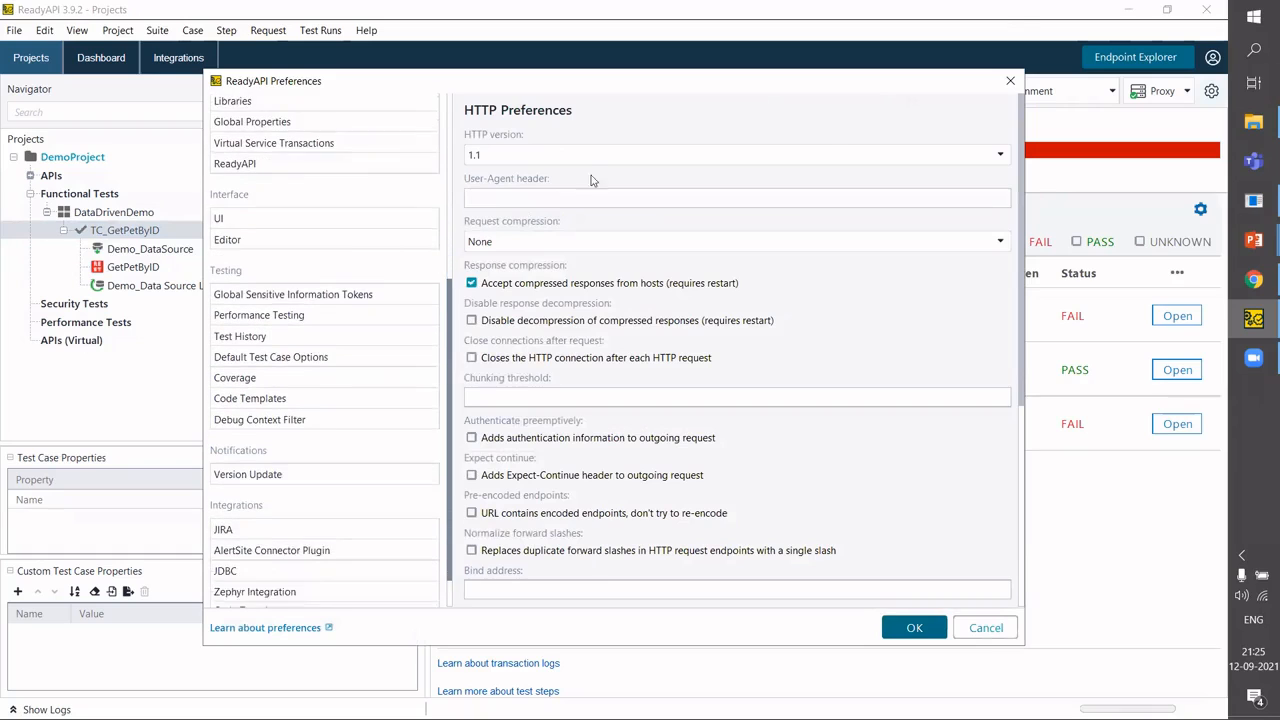
scroll(325, 350, up, 5)
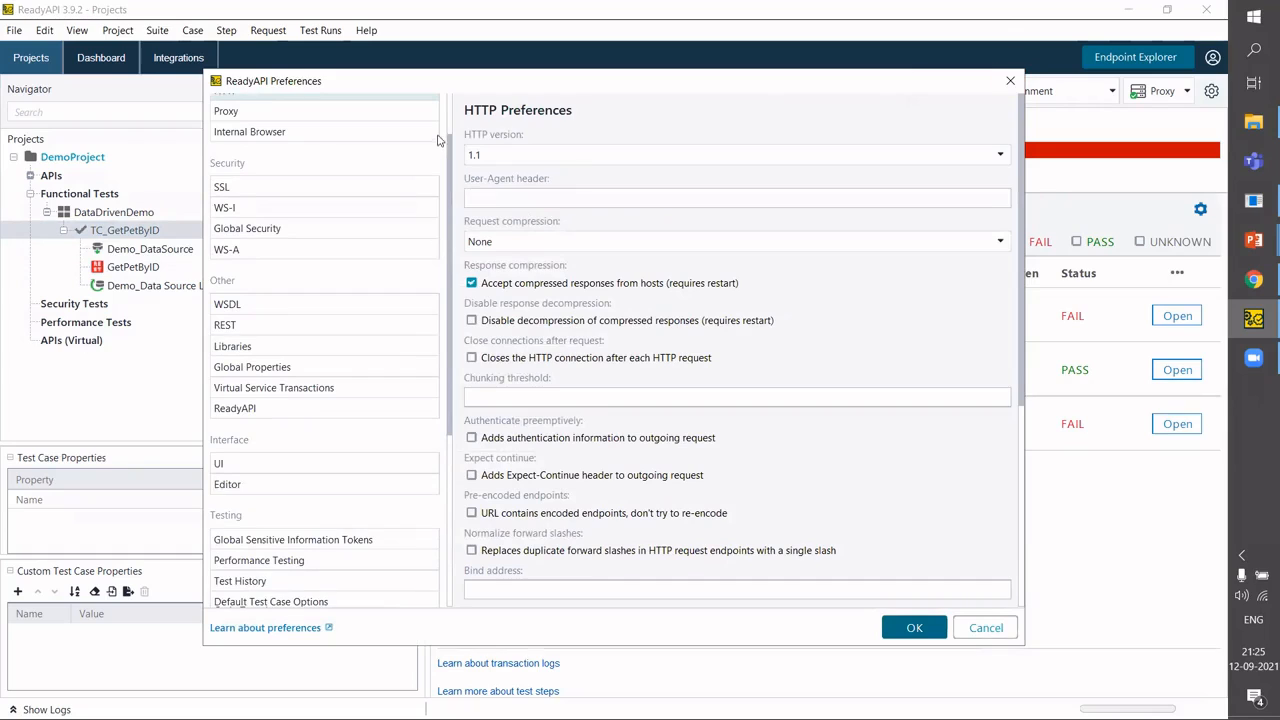
scroll(419, 239, up, 1)
scroll(400, 232, down, 5)
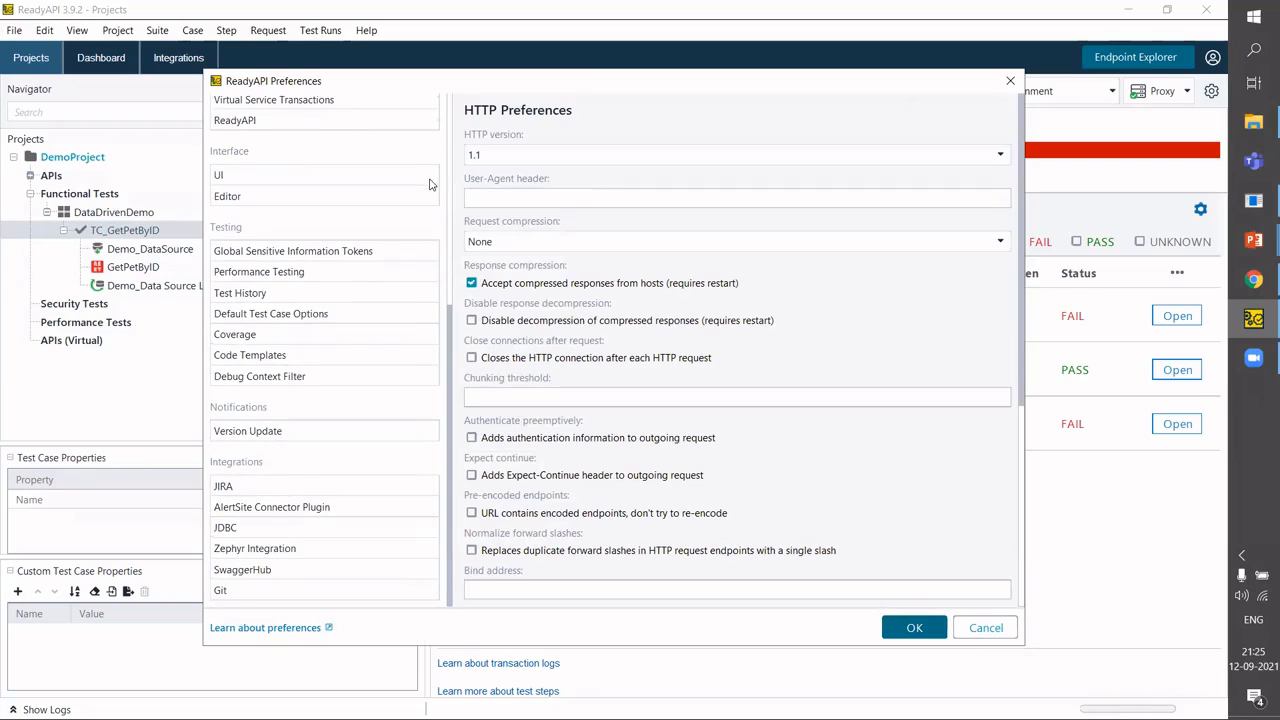
scroll(385, 108, up, 3)
scroll(370, 108, up, 2)
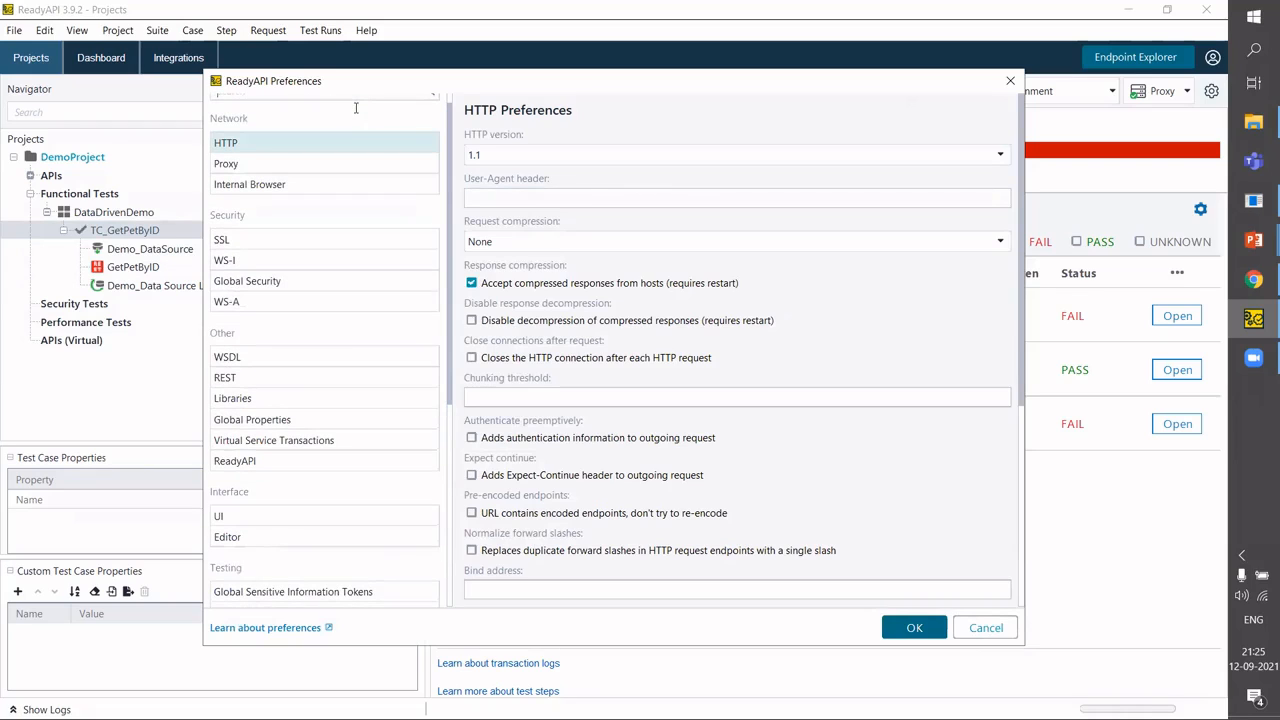
scroll(355, 108, up, 1)
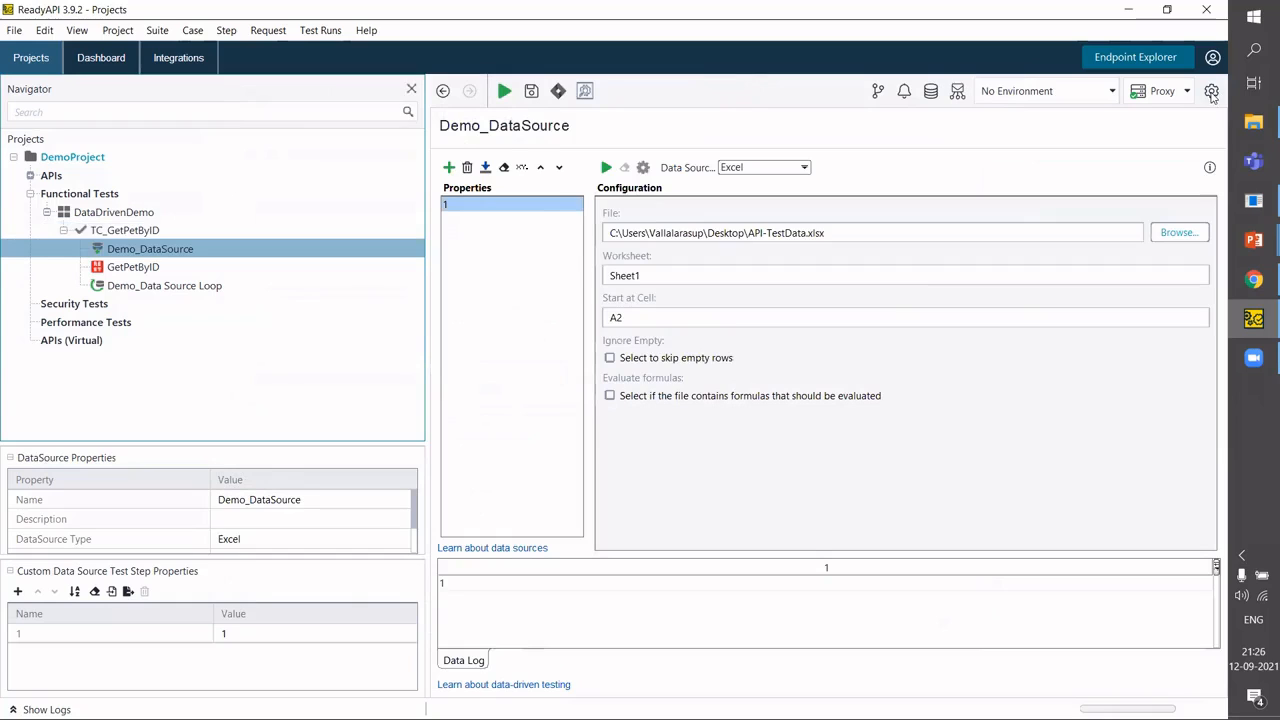
Search the preferences for "error" and close them again.
click(1211, 92)
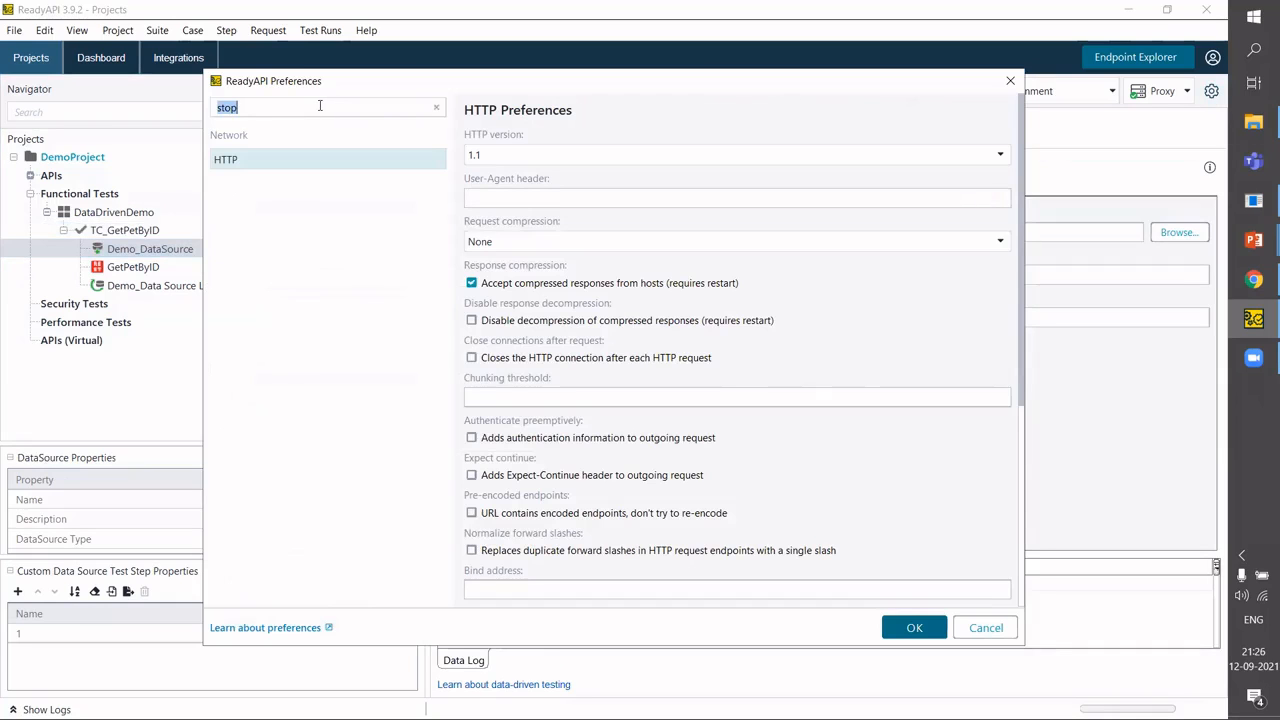
click(320, 105)
key(BackSpace)
key(BackSpace)
key(BackSpace)
key(BackSpace)
text(r)
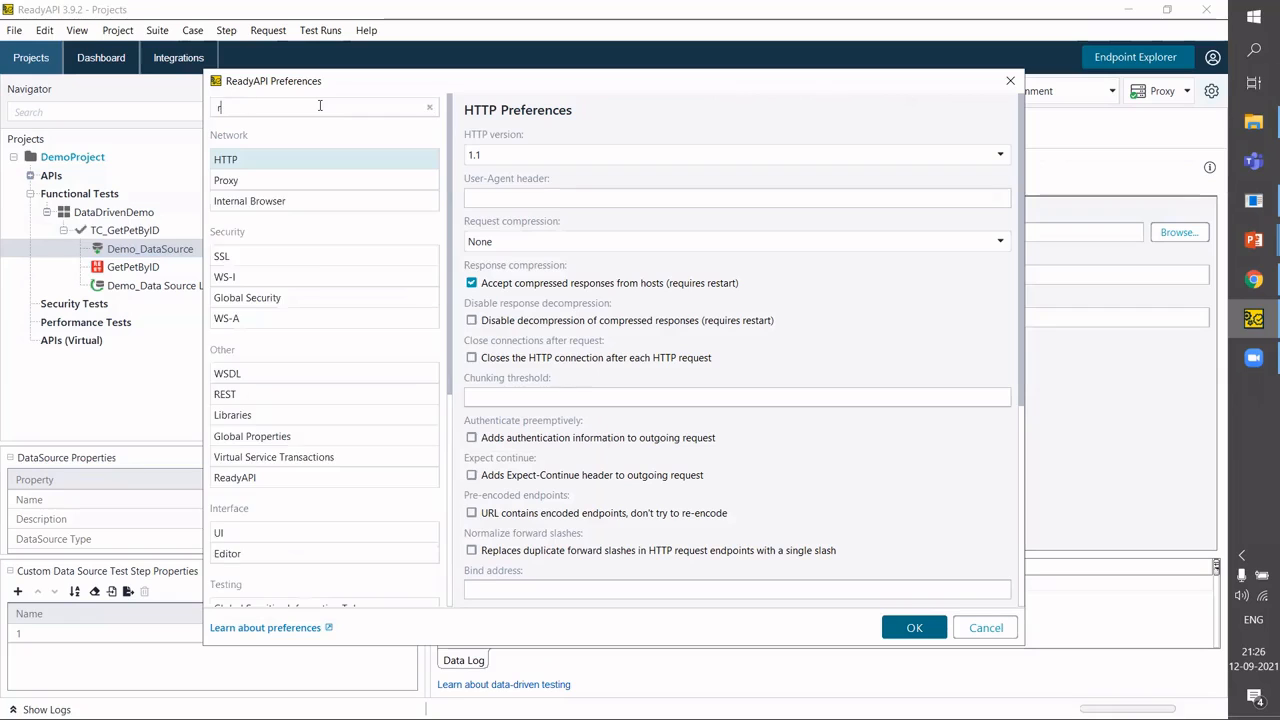
text(rror)
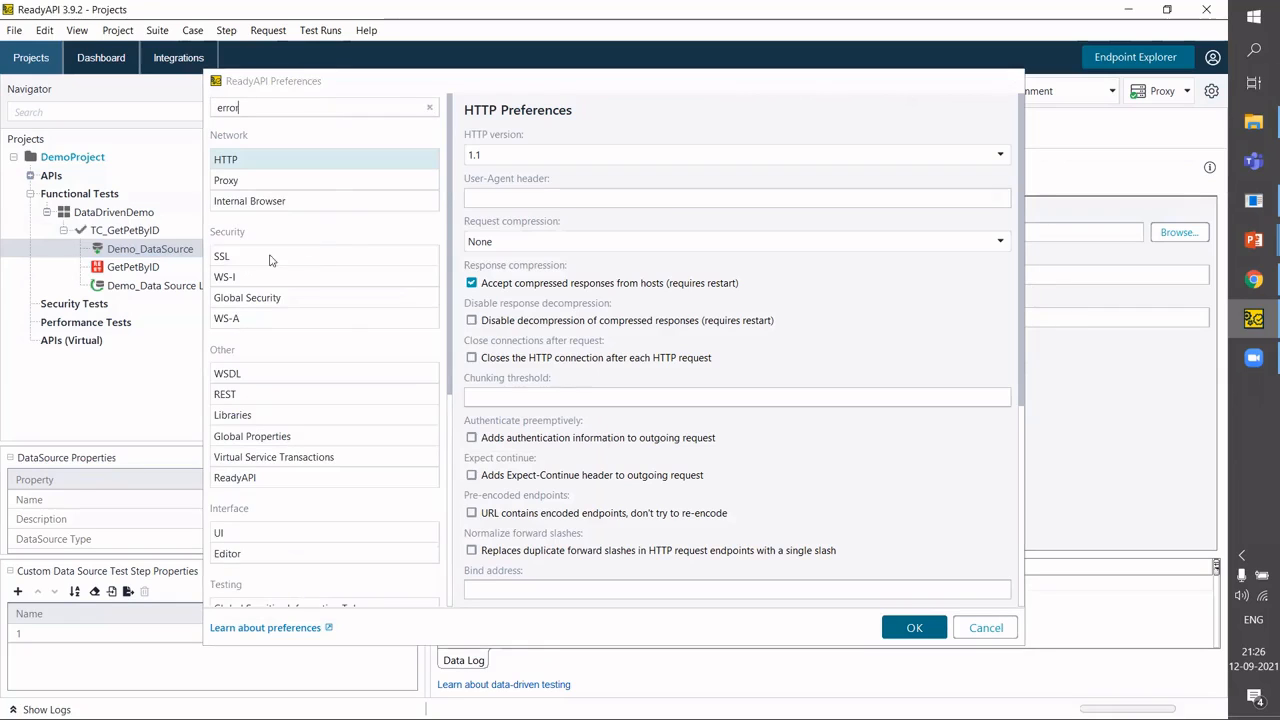
key(Escape)
Show the DataDrivenDemo suite's transaction log and check which options the log offers.
click(107, 216)
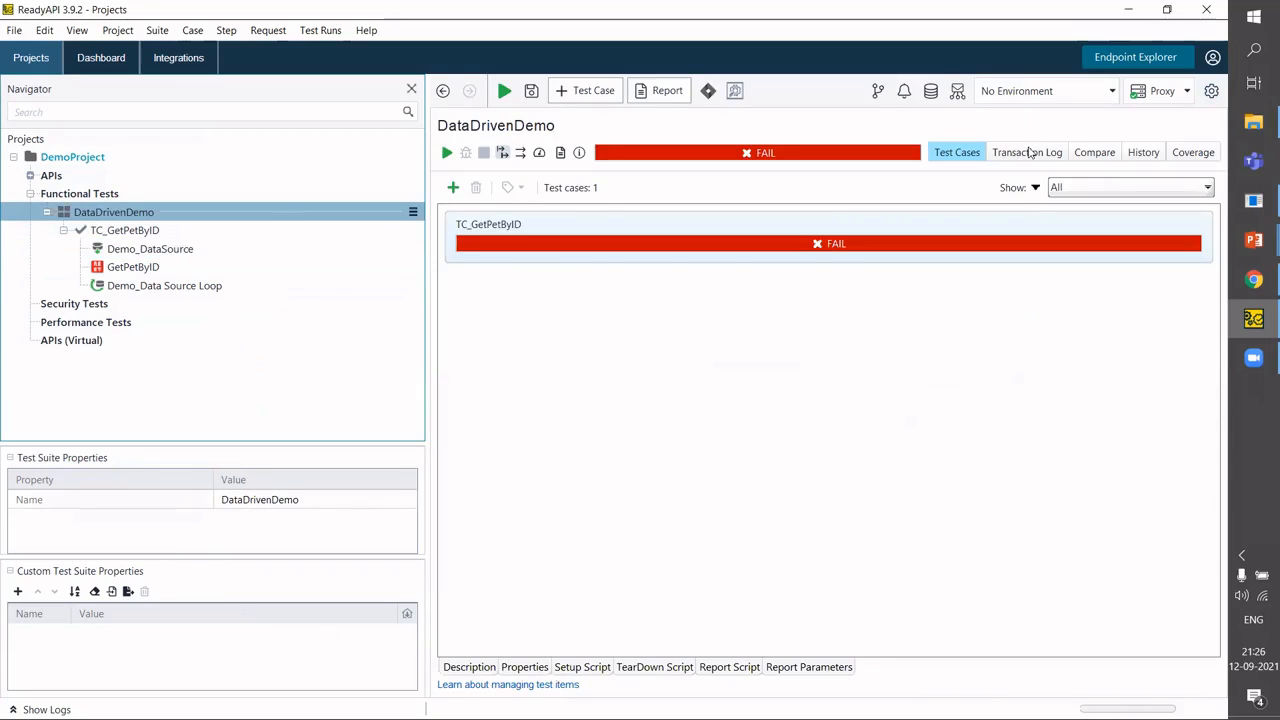
click(1029, 152)
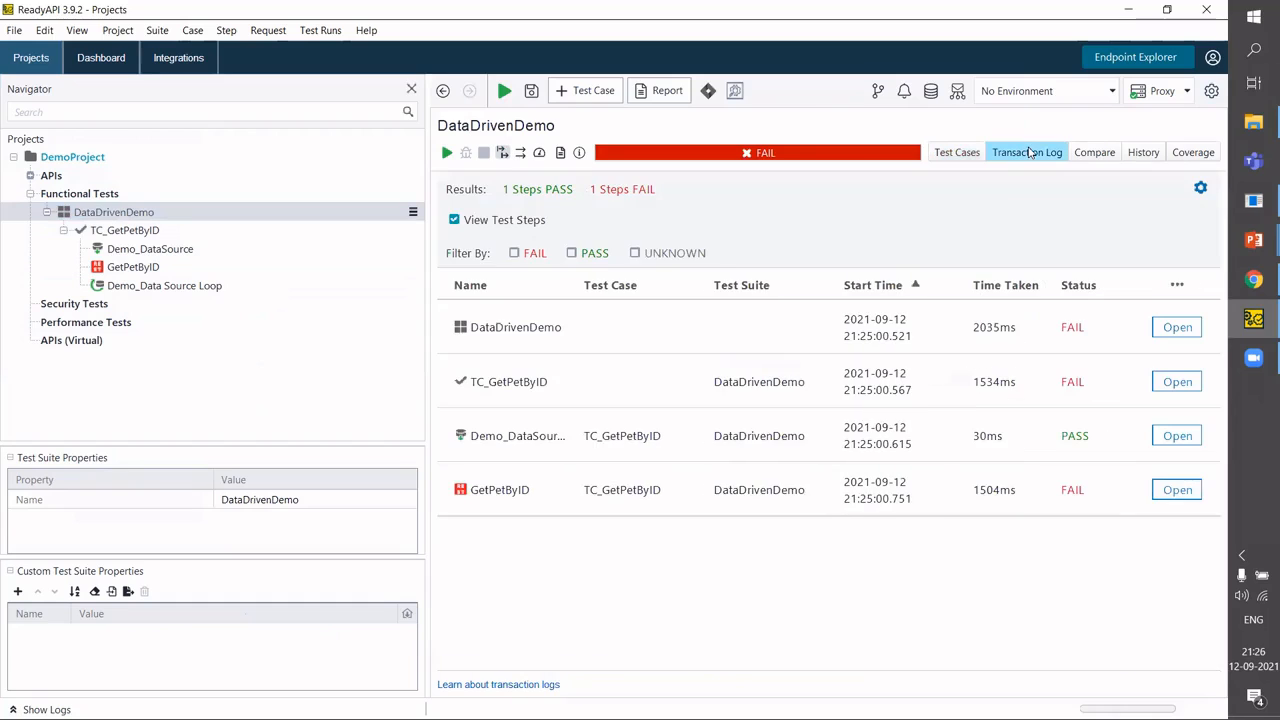
click(1200, 188)
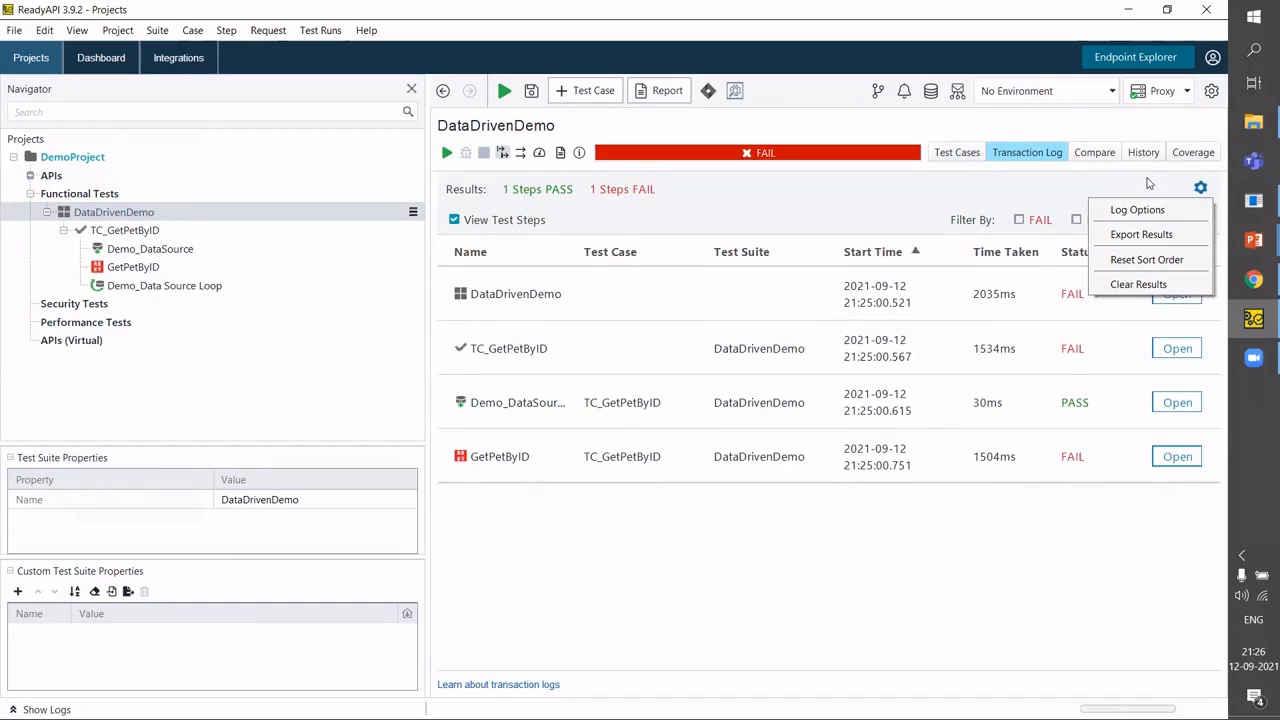
click(1208, 94)
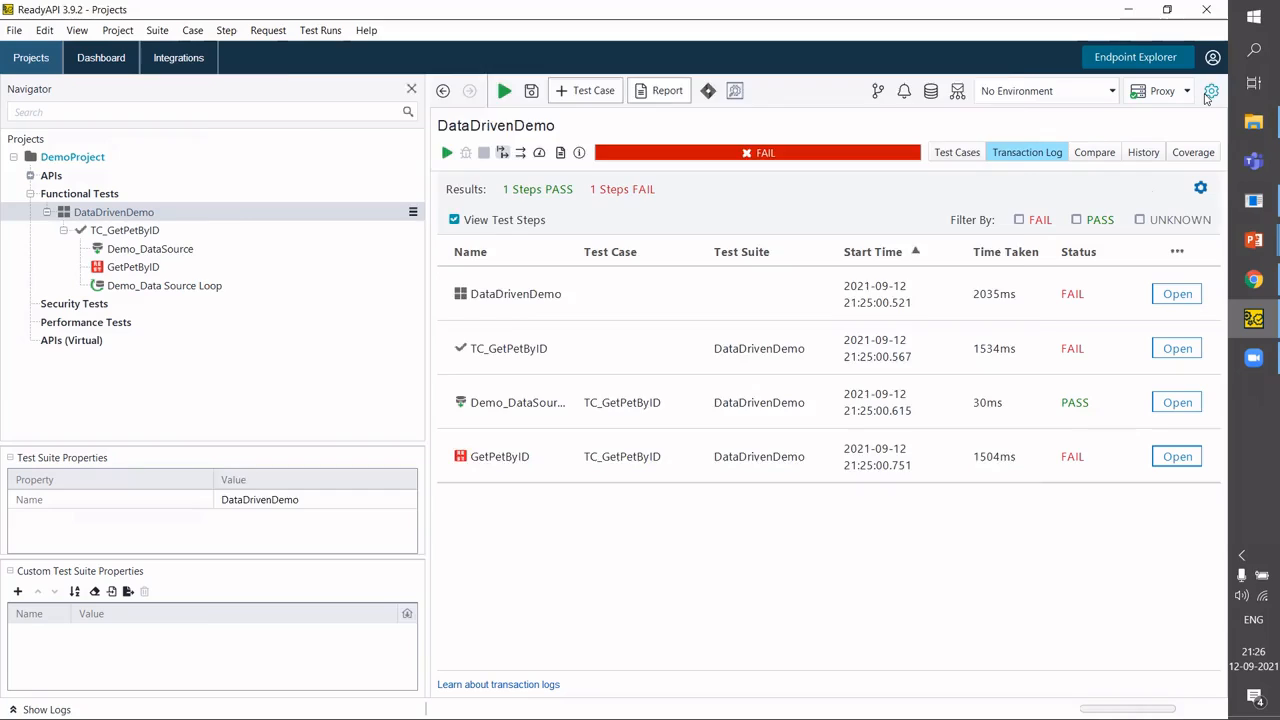
Turn off "Abort test if an error occurs" in the default test case options preferences and save the change.
click(1209, 92)
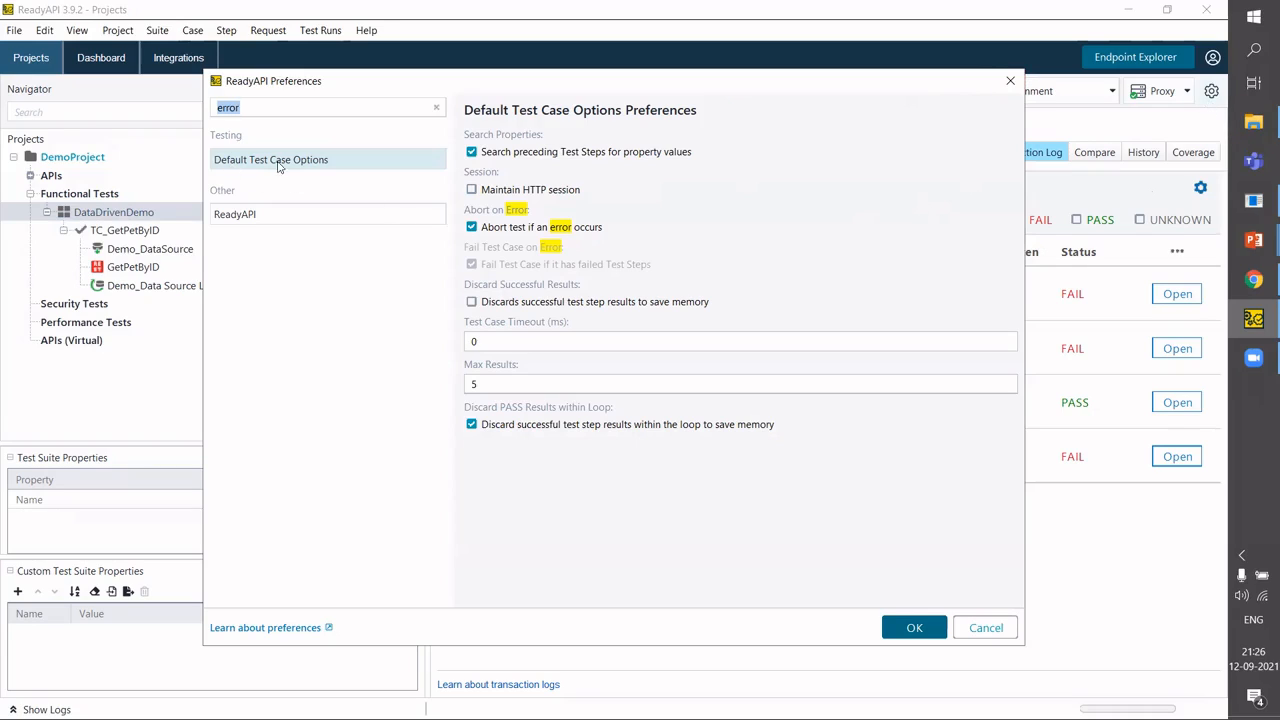
click(471, 227)
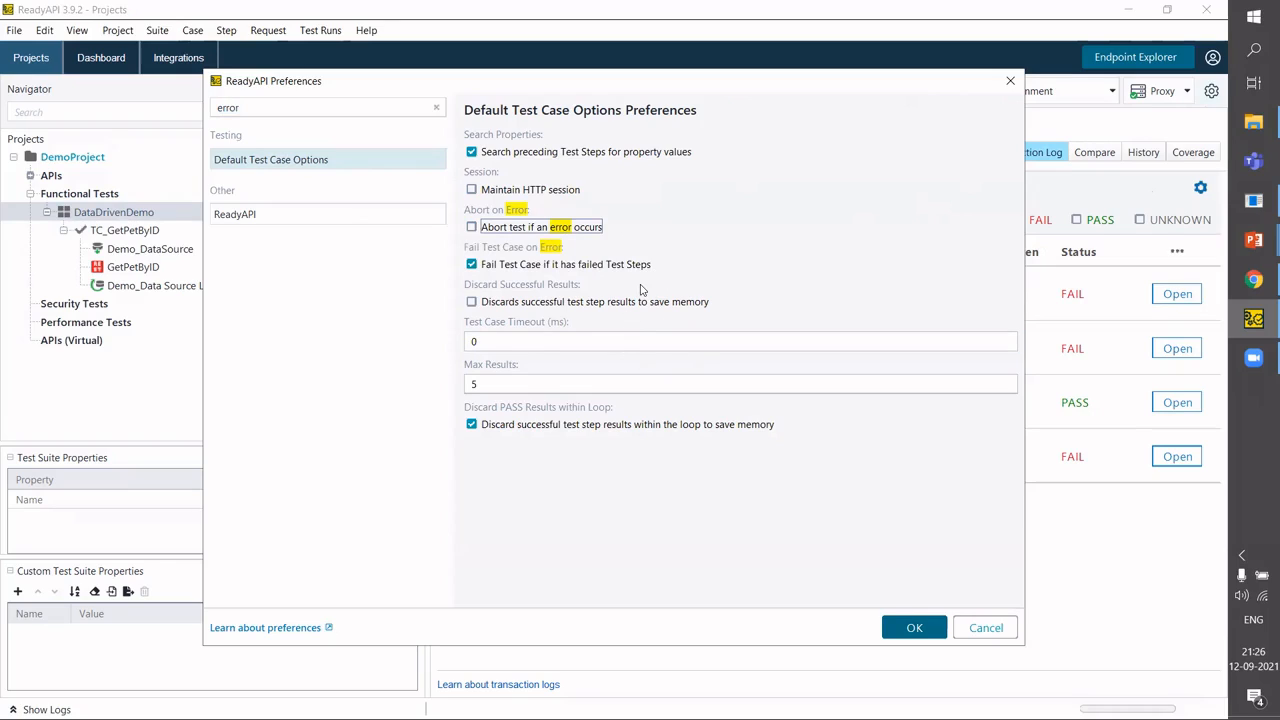
click(912, 627)
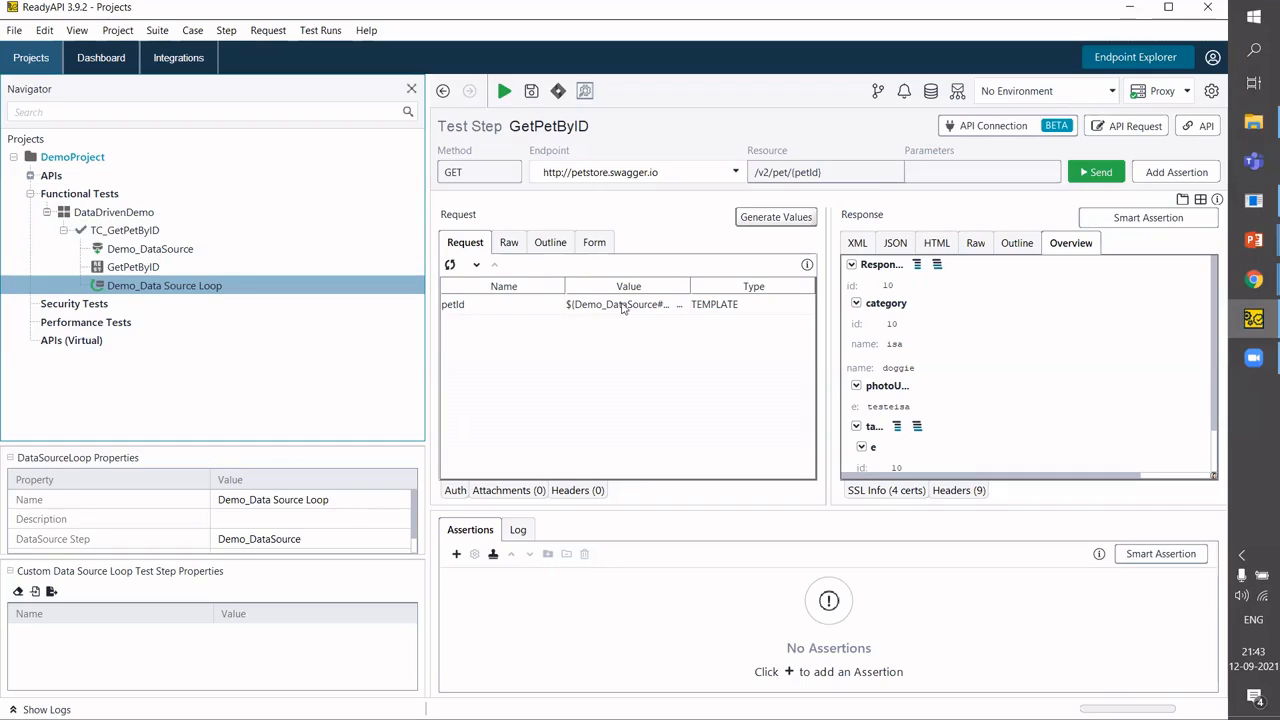
Open the TC_GetPetByID test case, go through its three steps, run it and show the transaction log.
click(147, 229)
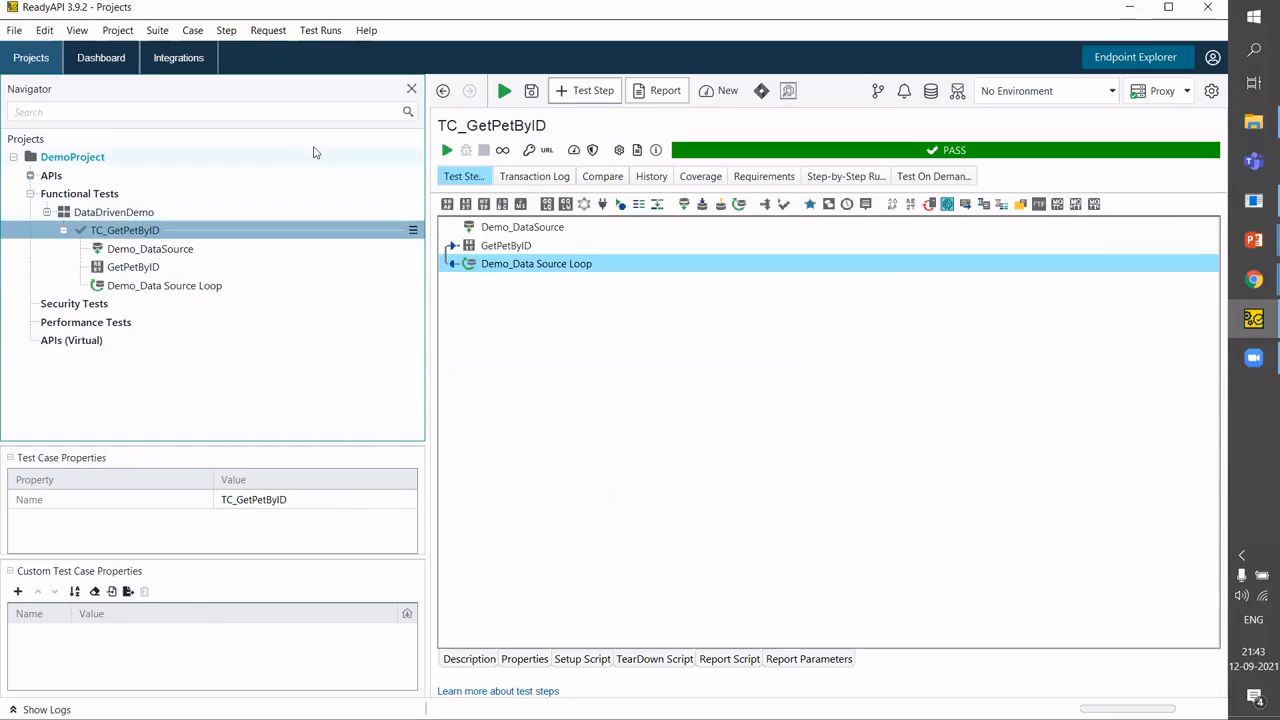
click(535, 229)
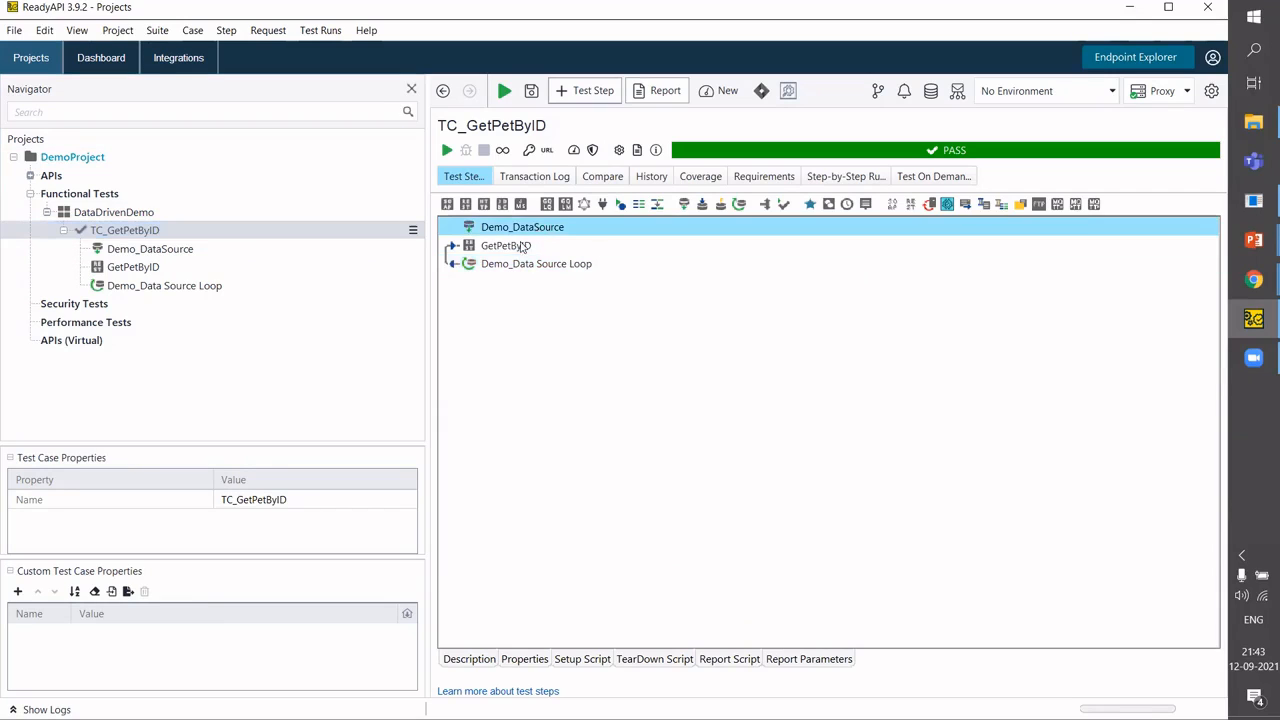
click(523, 247)
click(538, 268)
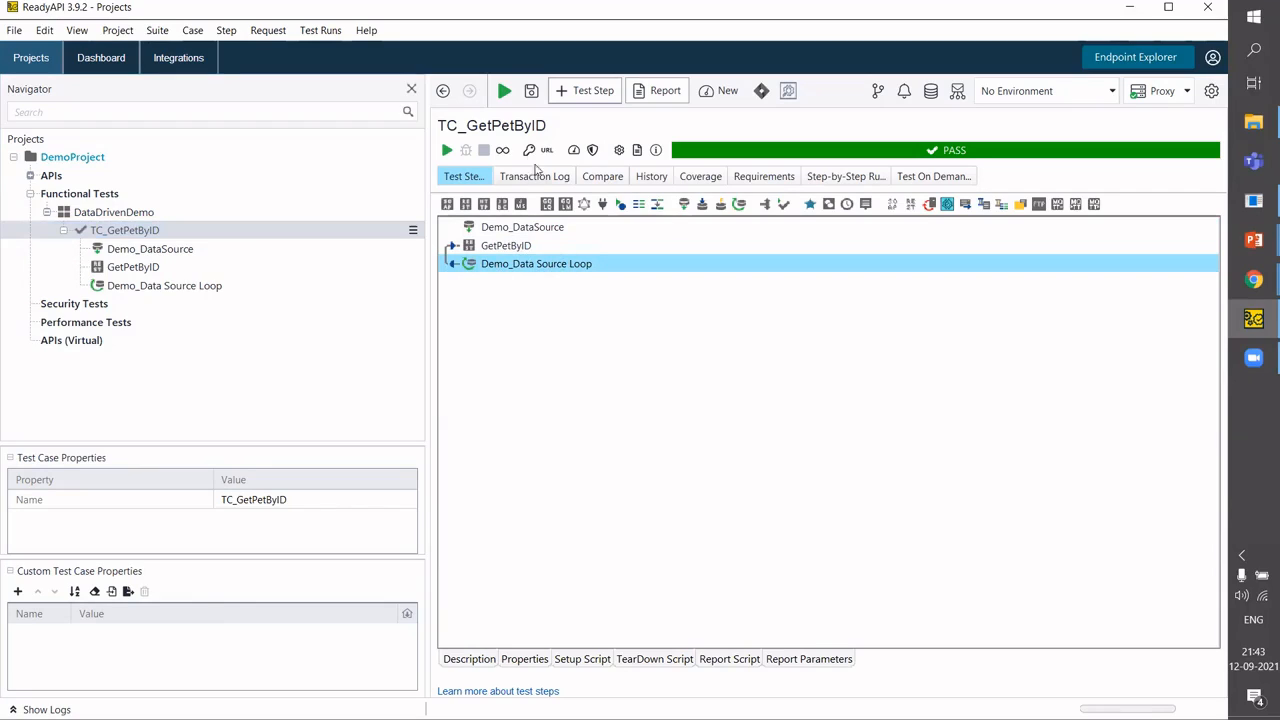
click(503, 91)
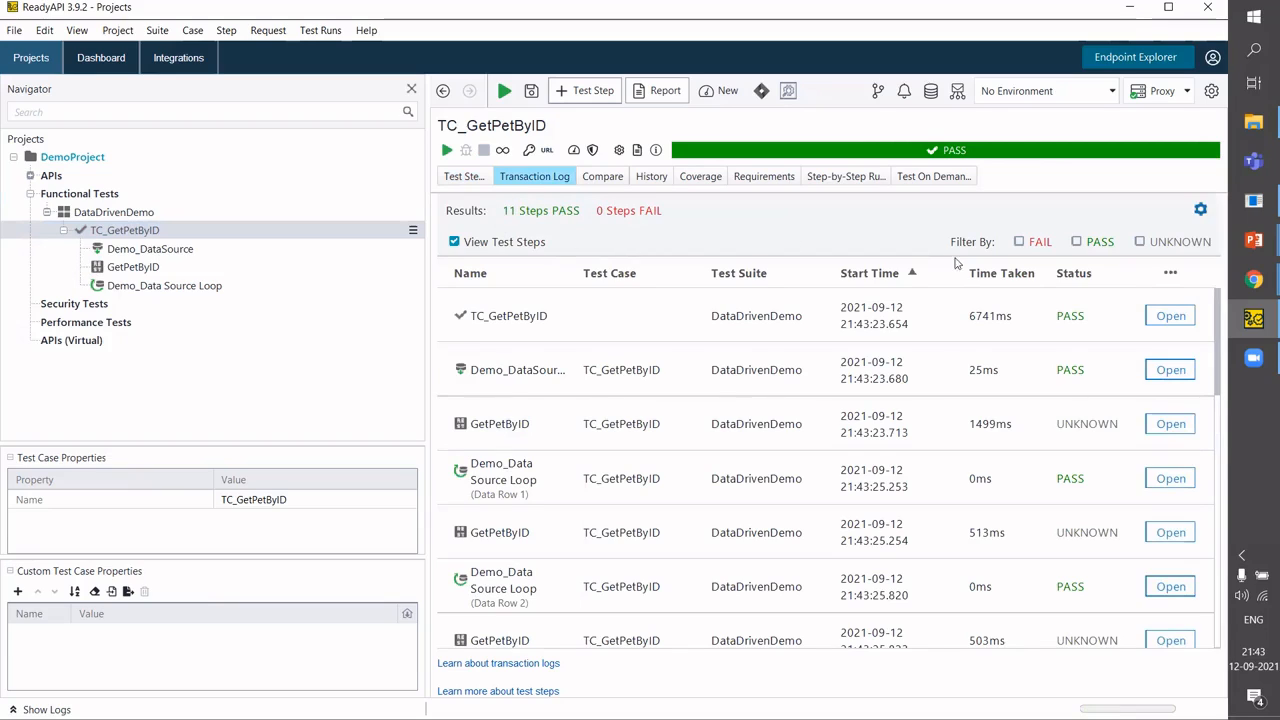
Review the Demo_DataSource and GetPetByID steps and the TC_GetPetByID log entries through Data Row 10.
click(152, 252)
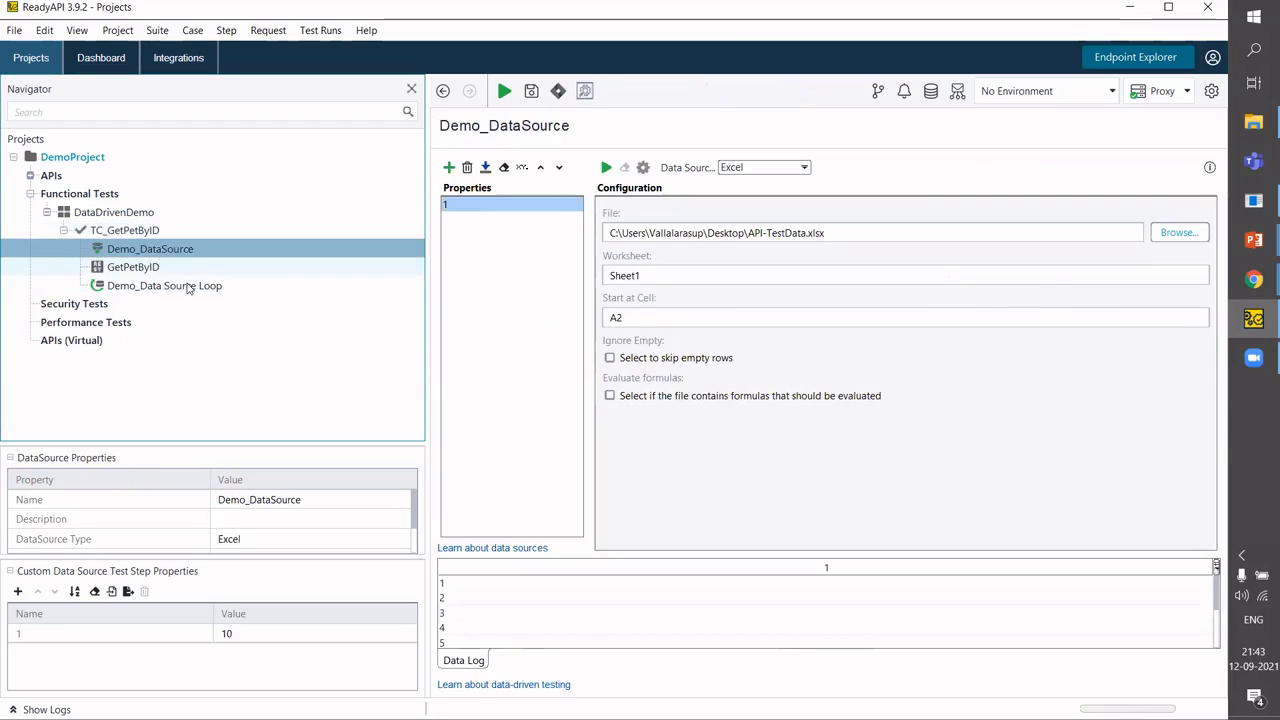
click(182, 269)
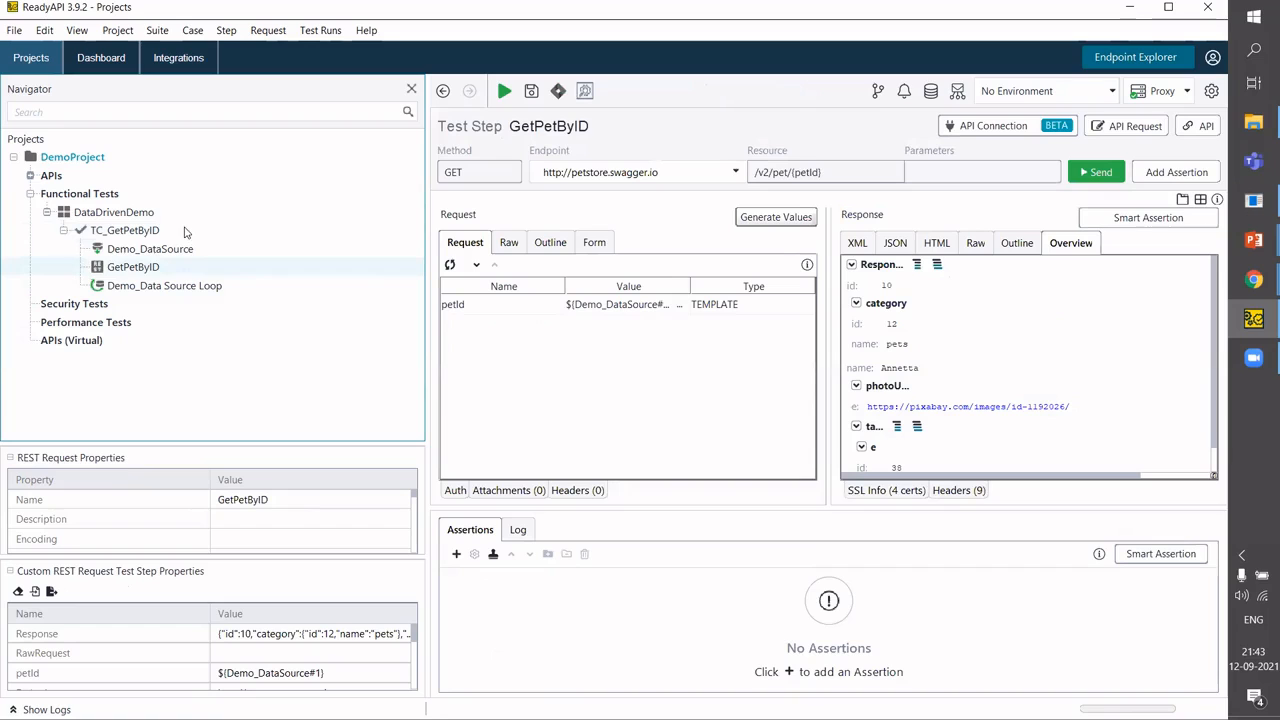
key(Down)
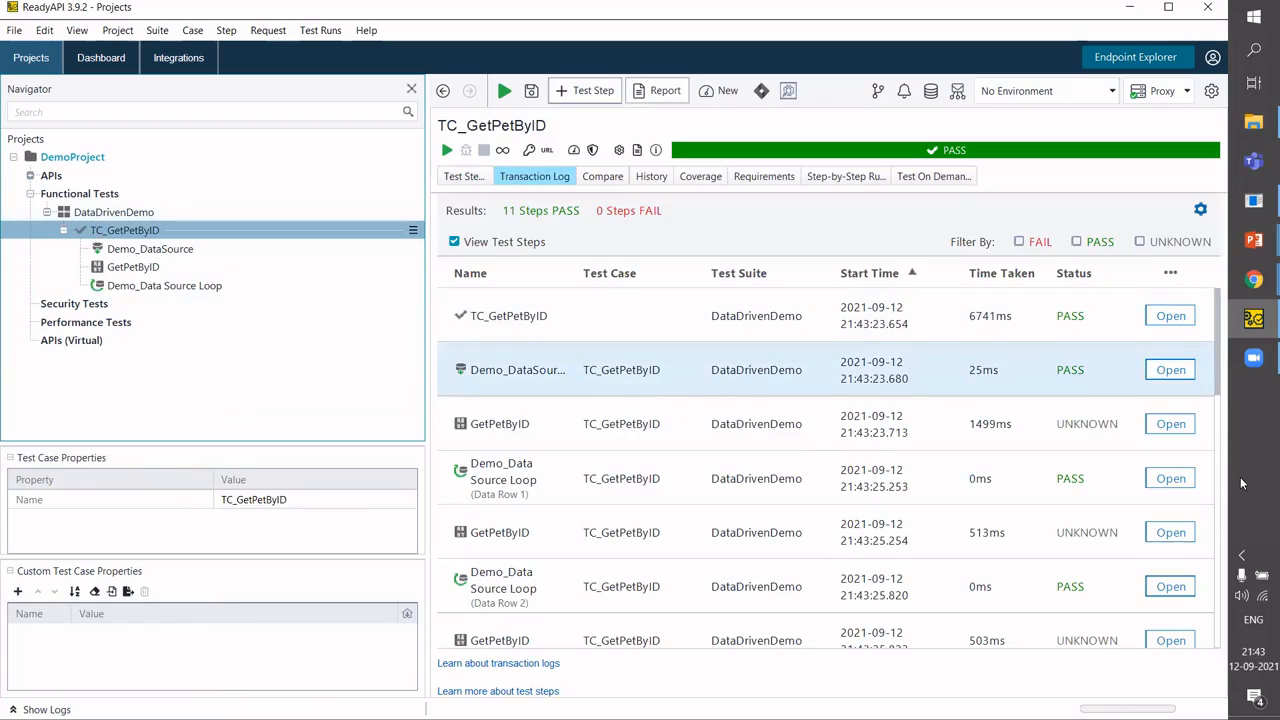
drag(1217, 391, 1217, 634)
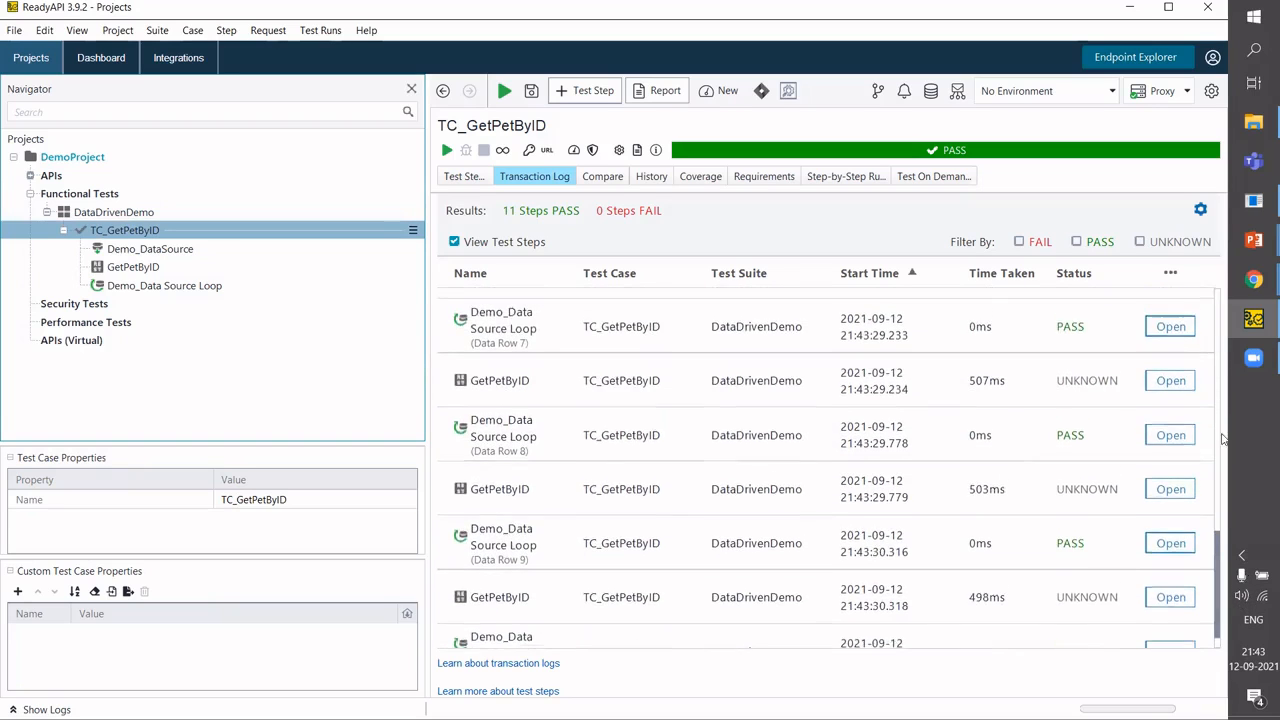
drag(1221, 439, 1201, 289)
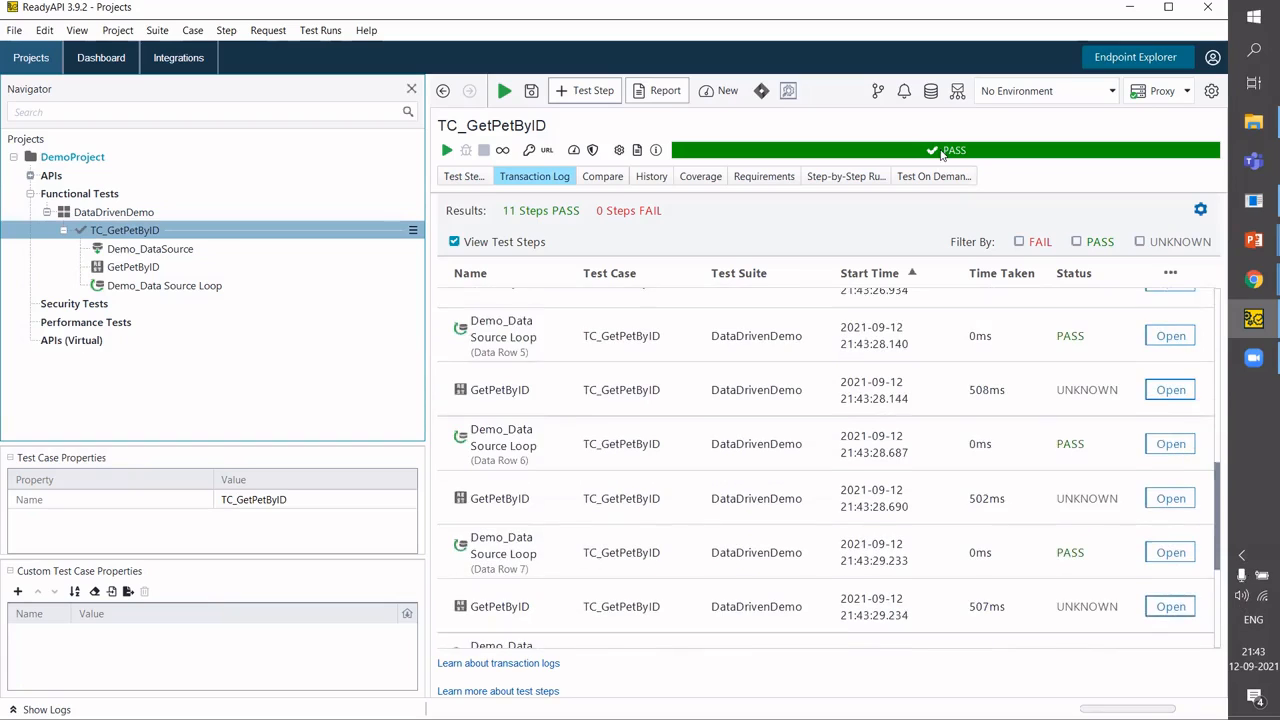
scroll(1123, 343, up, 10)
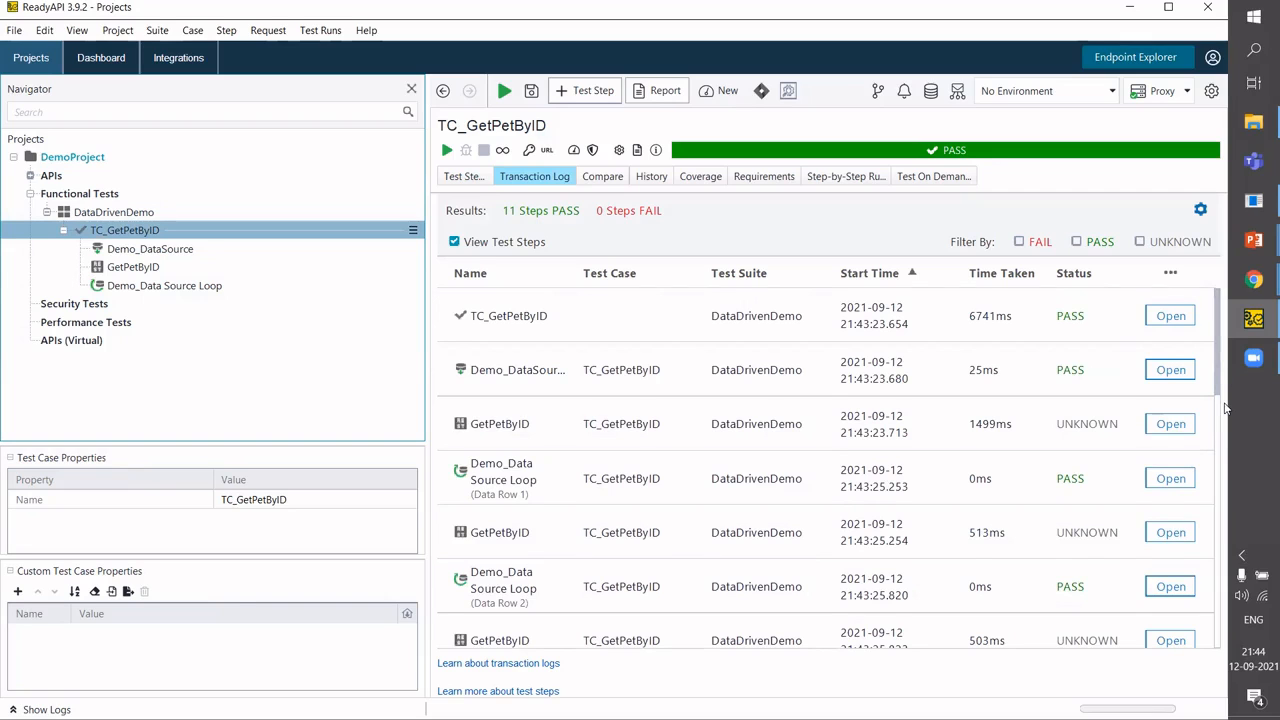
scroll(1225, 408, down, 8)
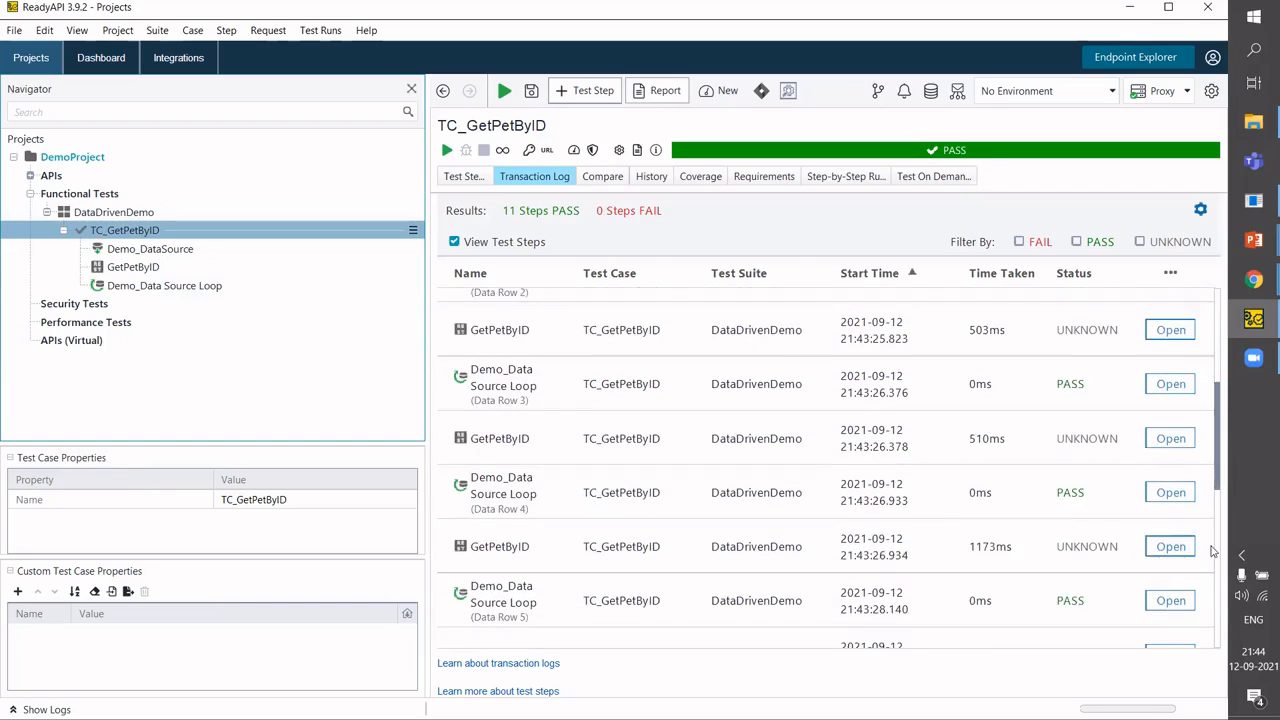
scroll(1212, 550, down, 10)
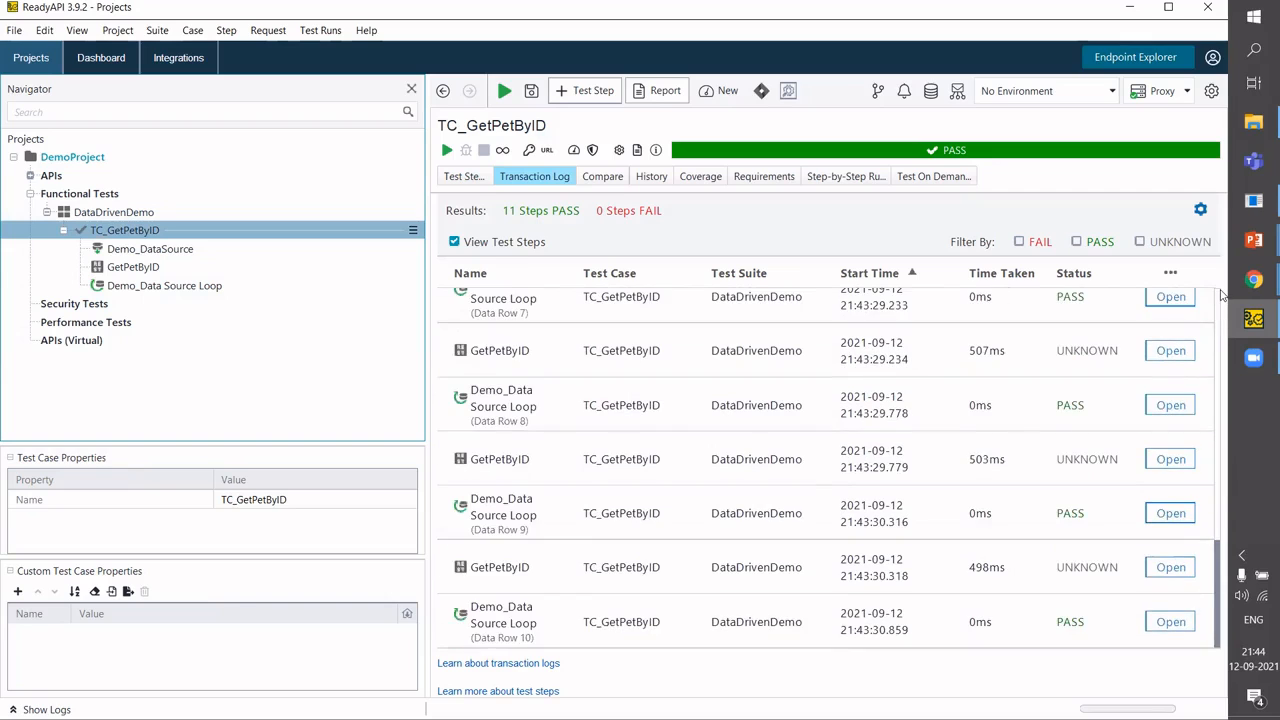
scroll(1220, 293, up, 5)
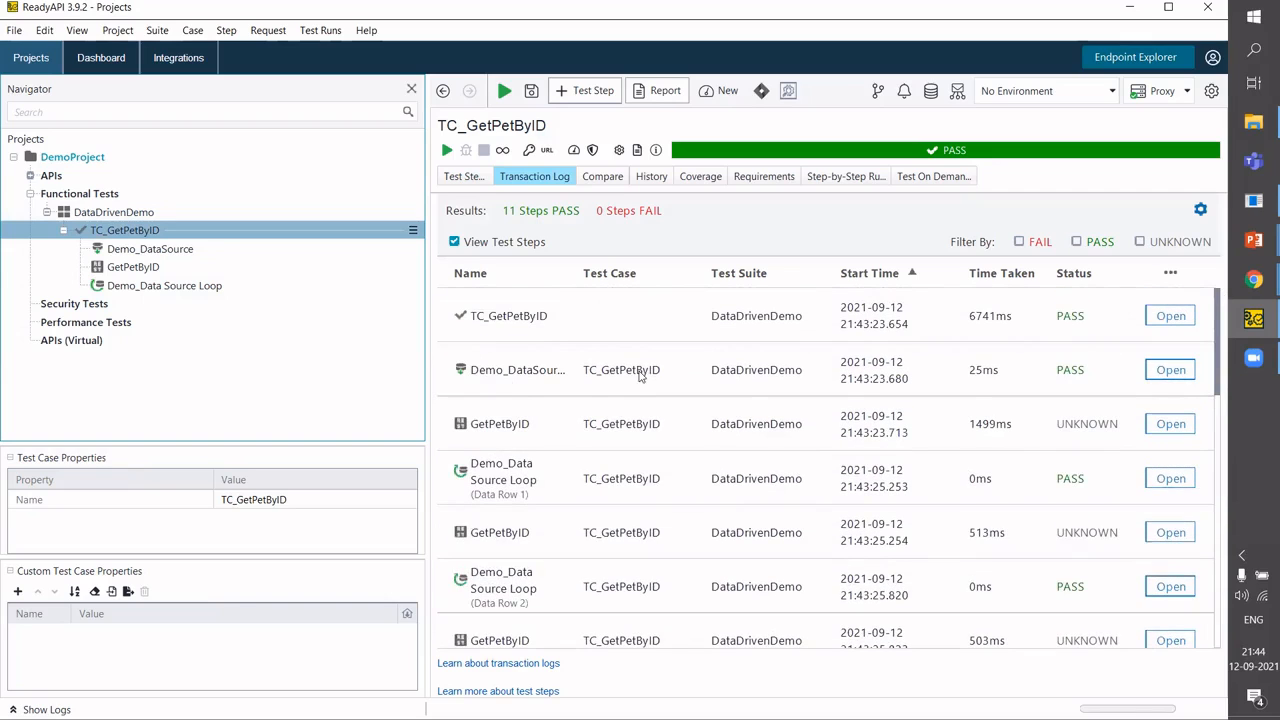
Inspect the Smart Assertion conditions offered for the GetPetByID response and close them without saving.
click(217, 268)
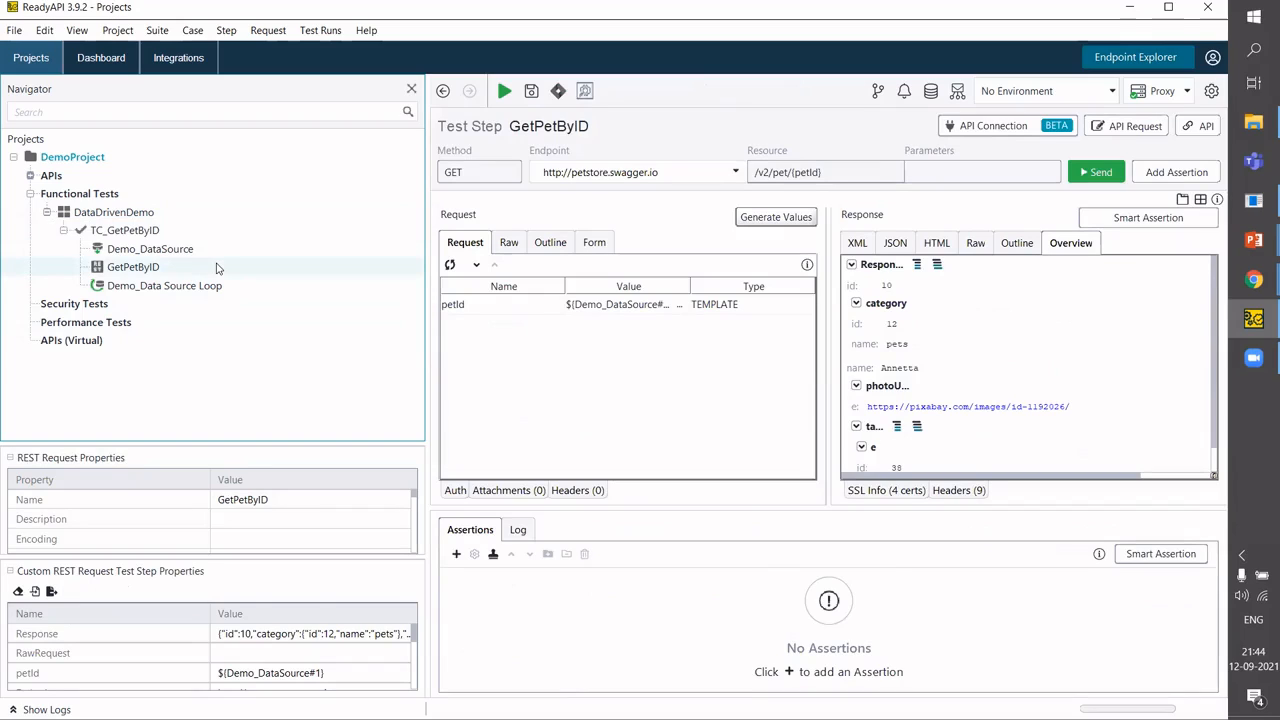
click(288, 267)
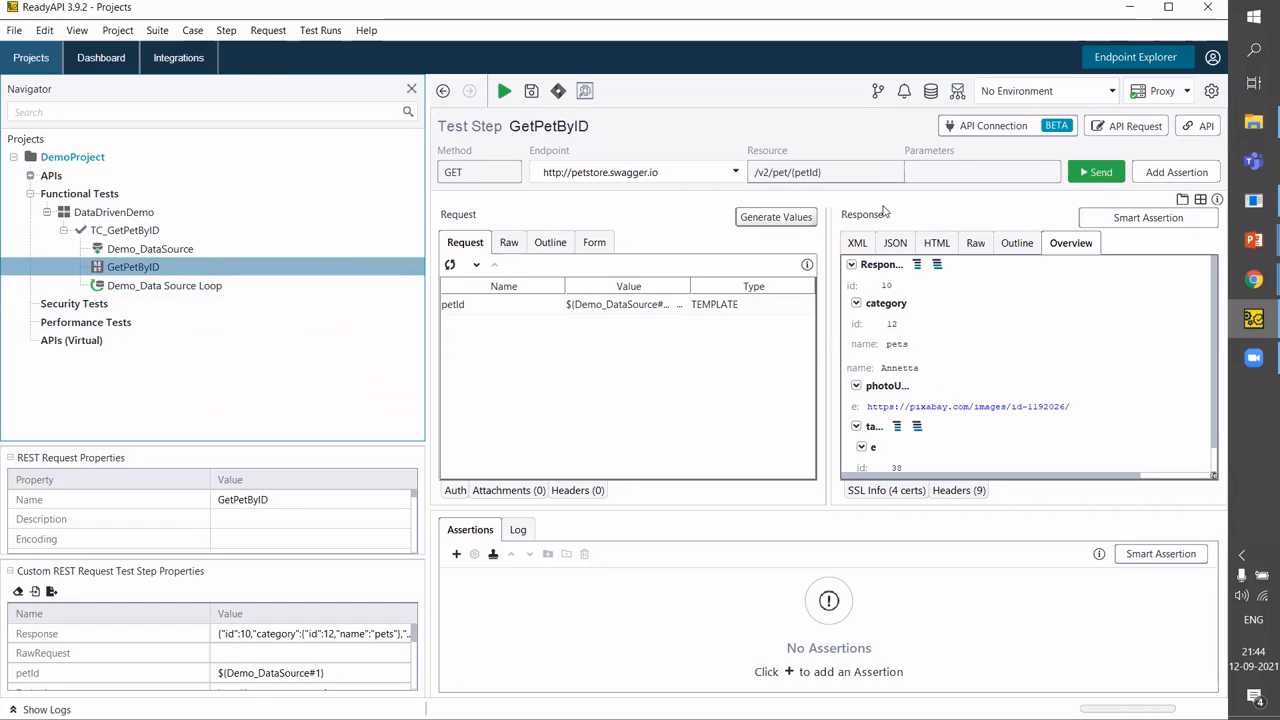
click(1150, 218)
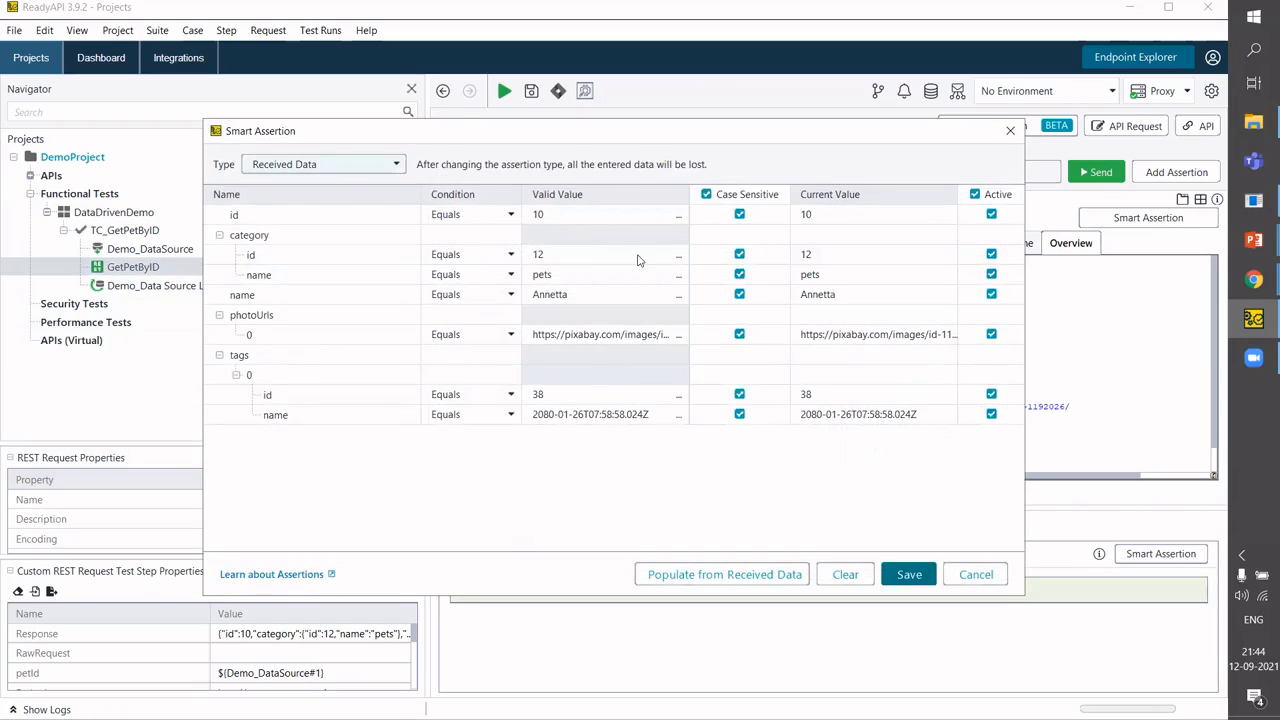
click(566, 204)
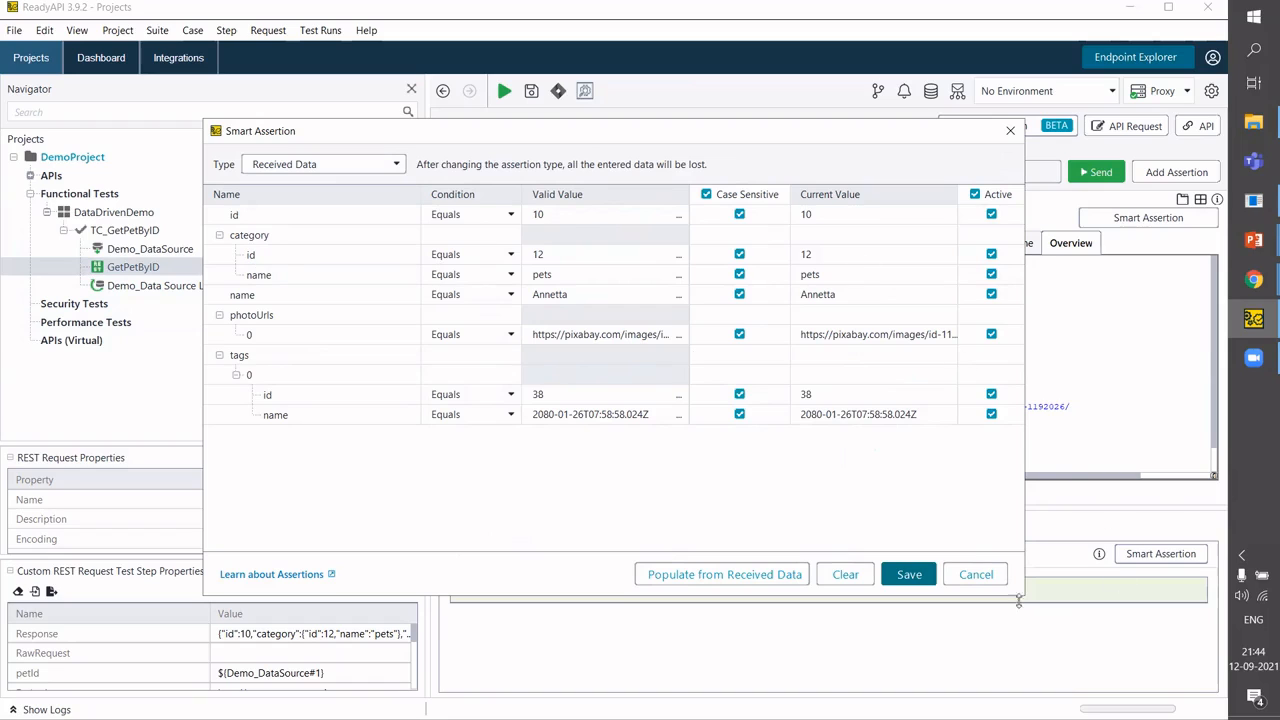
click(977, 576)
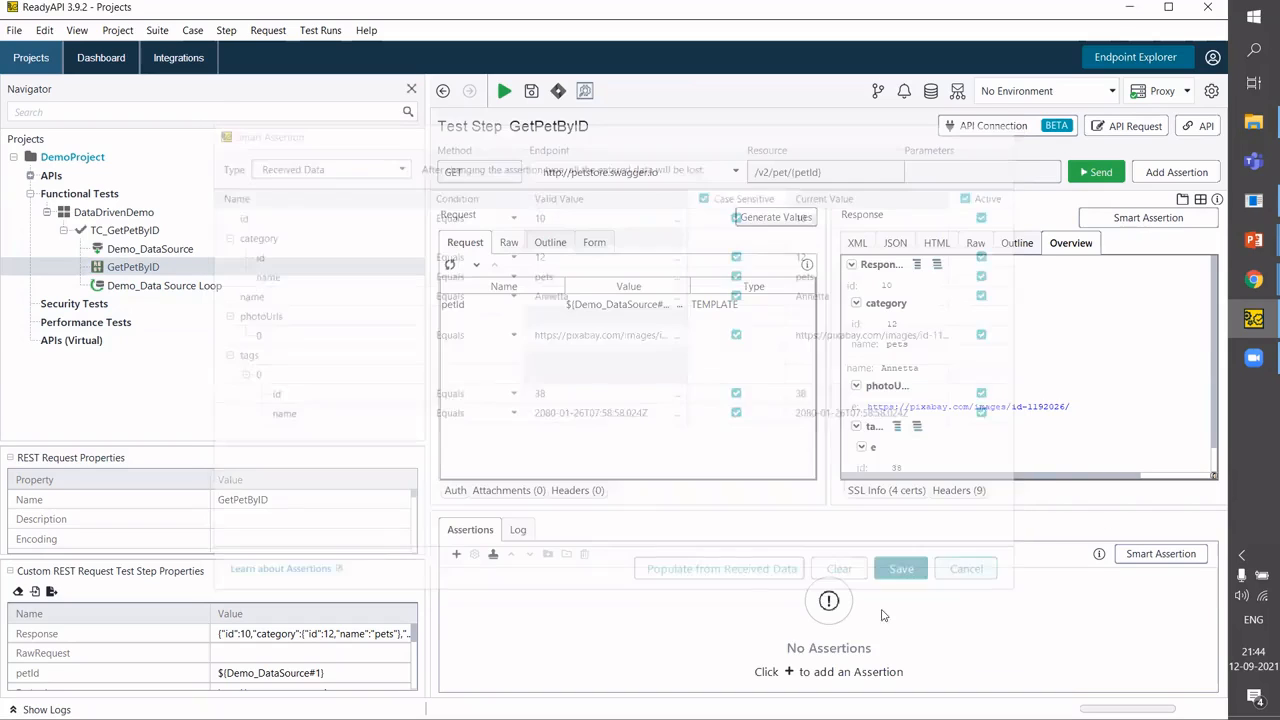
Examine the assertion types available for the GetPetByID step, from Property Content and Compliance, Status and Standards to Script, SLA, JMS Response and Security.
click(457, 556)
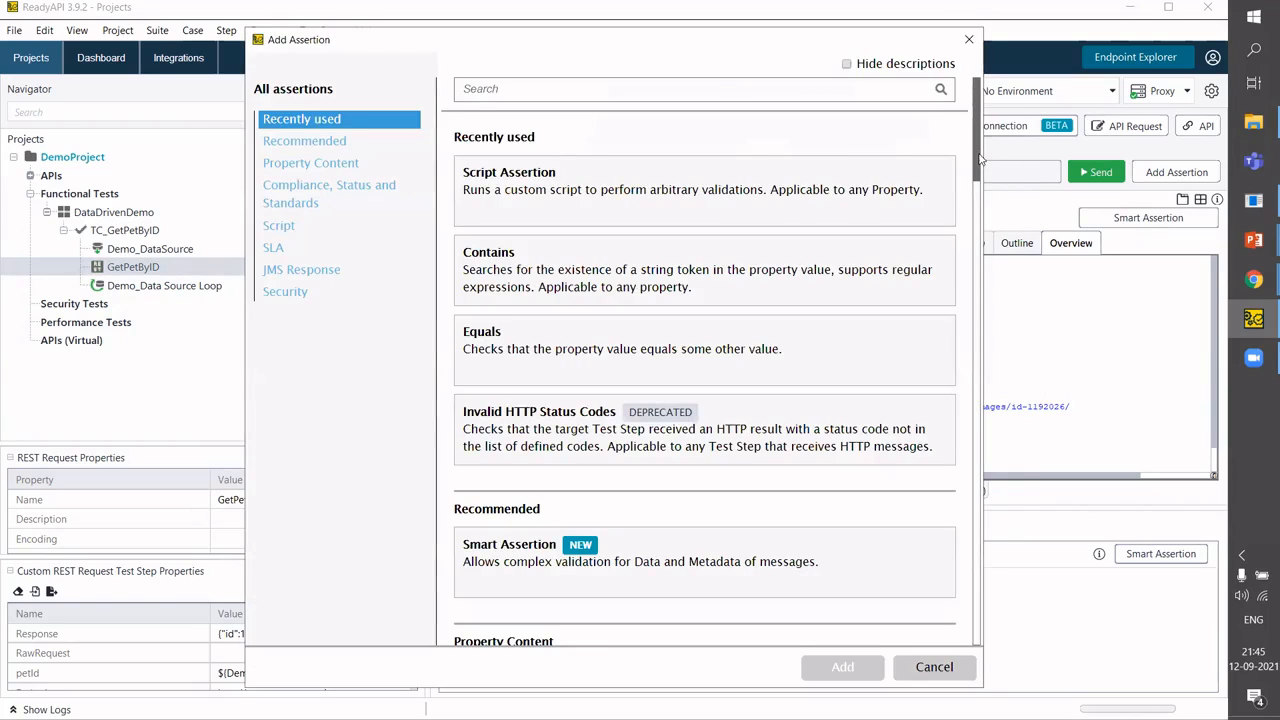
scroll(980, 236, down, 2)
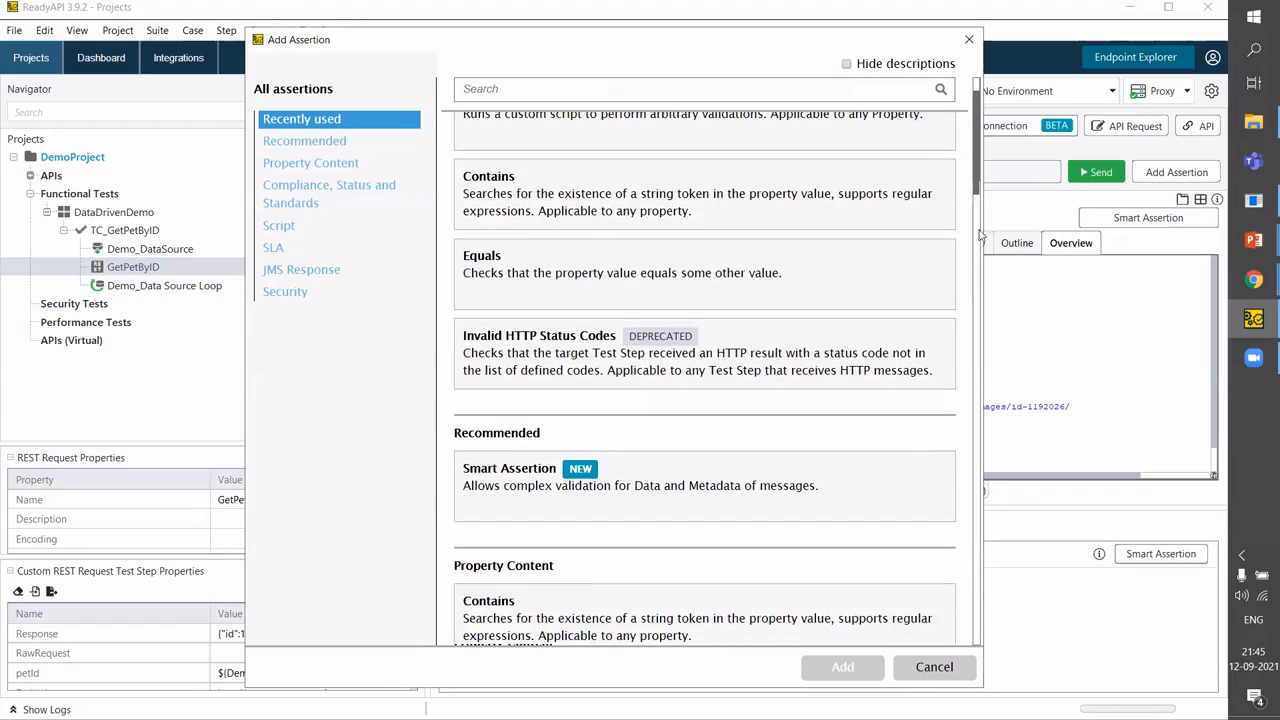
scroll(972, 246, down, 1)
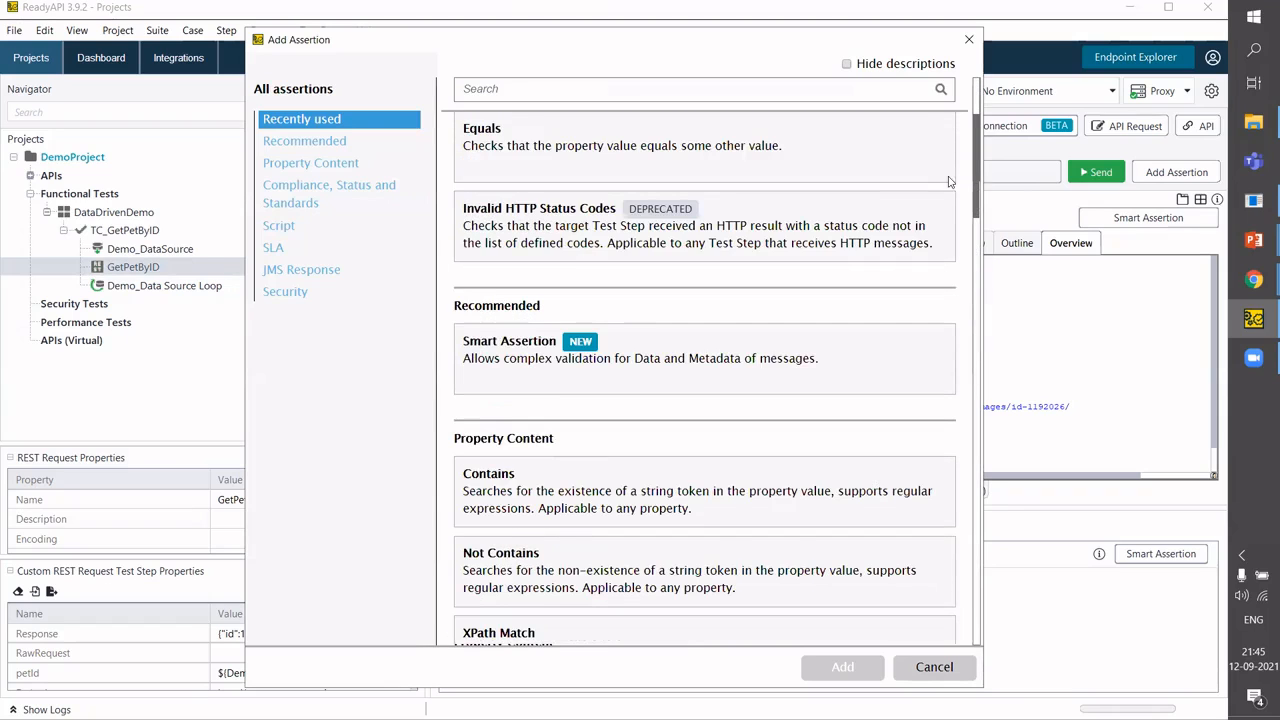
click(318, 164)
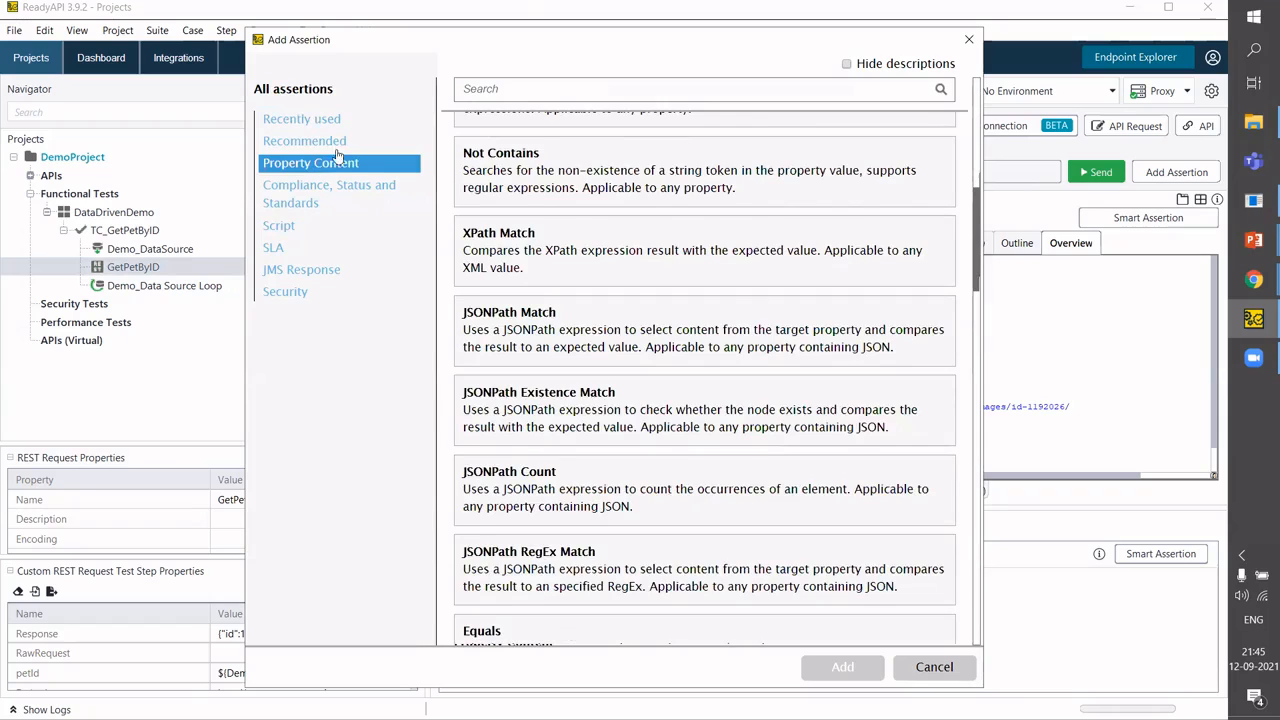
scroll(635, 181, down, 1)
scroll(524, 180, down, 4)
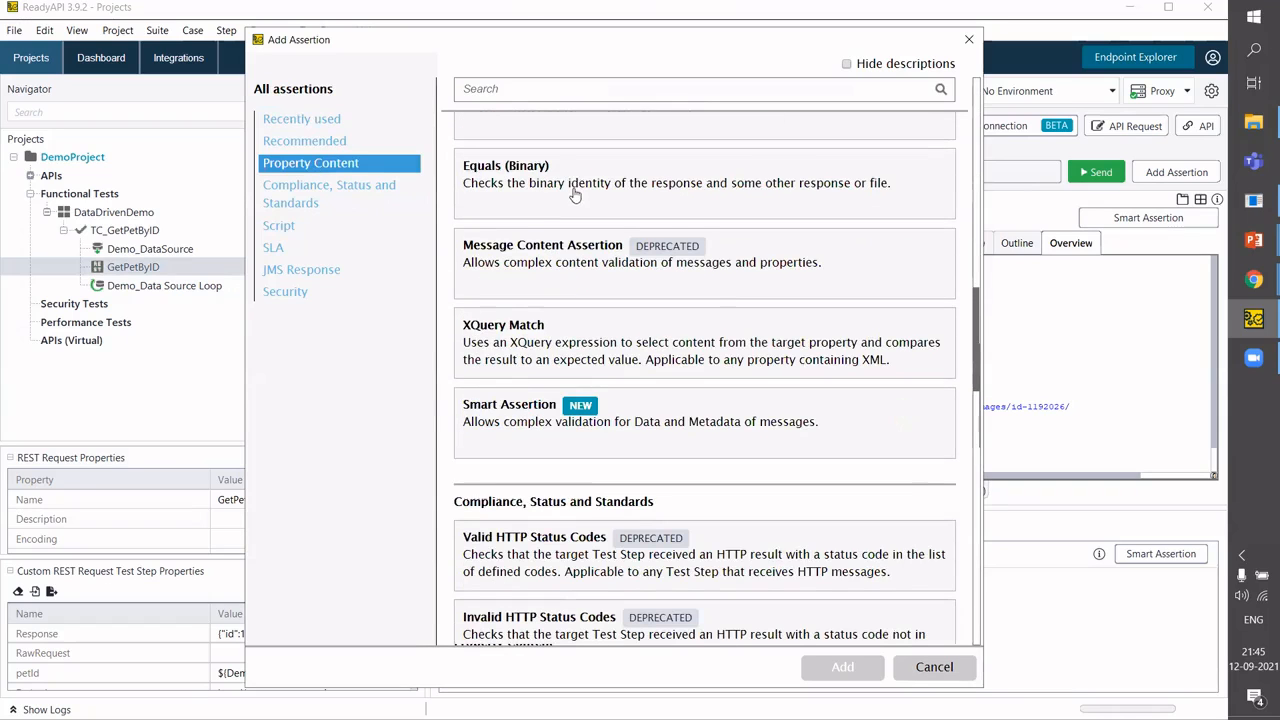
scroll(530, 230, up, 8)
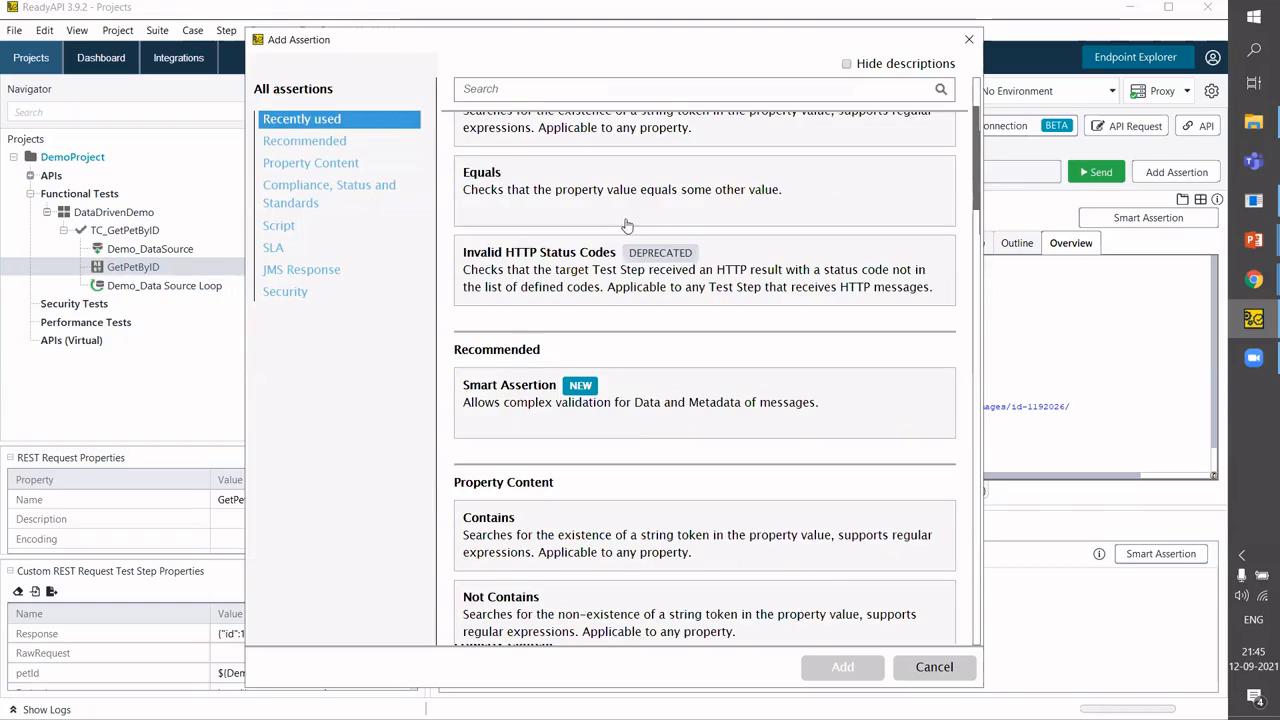
scroll(978, 296, down, 3)
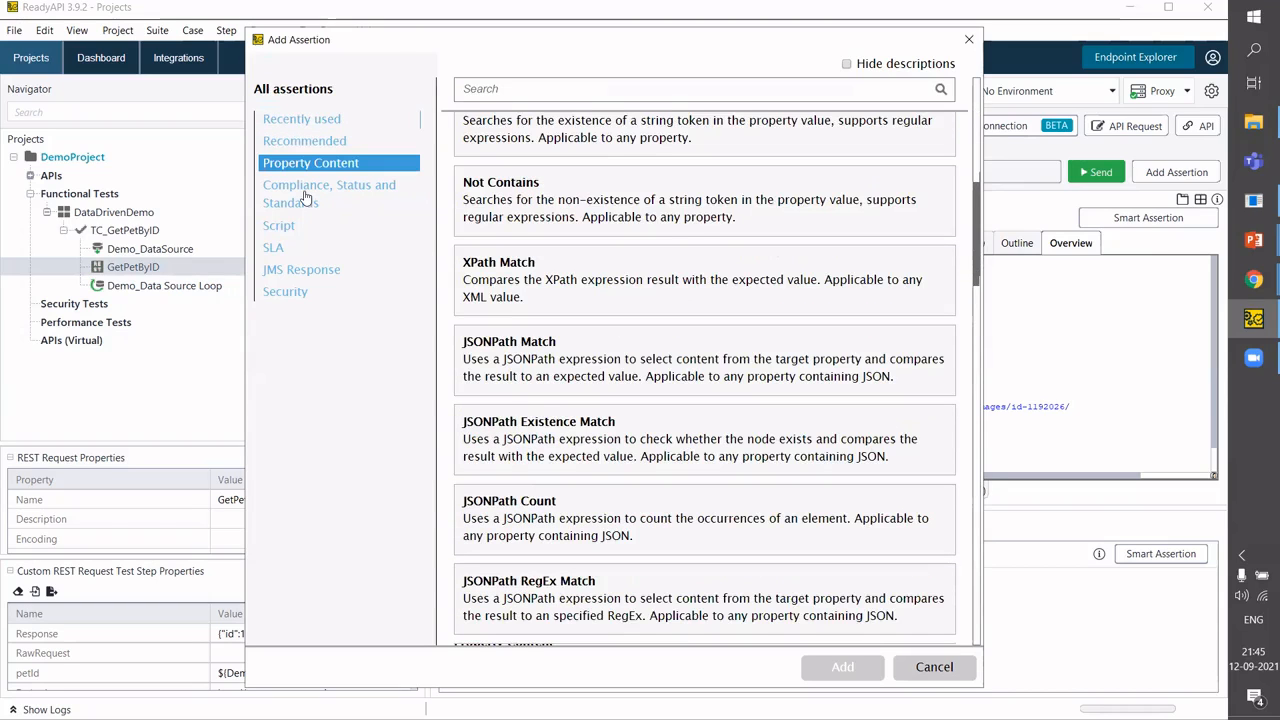
scroll(530, 165, down, 5)
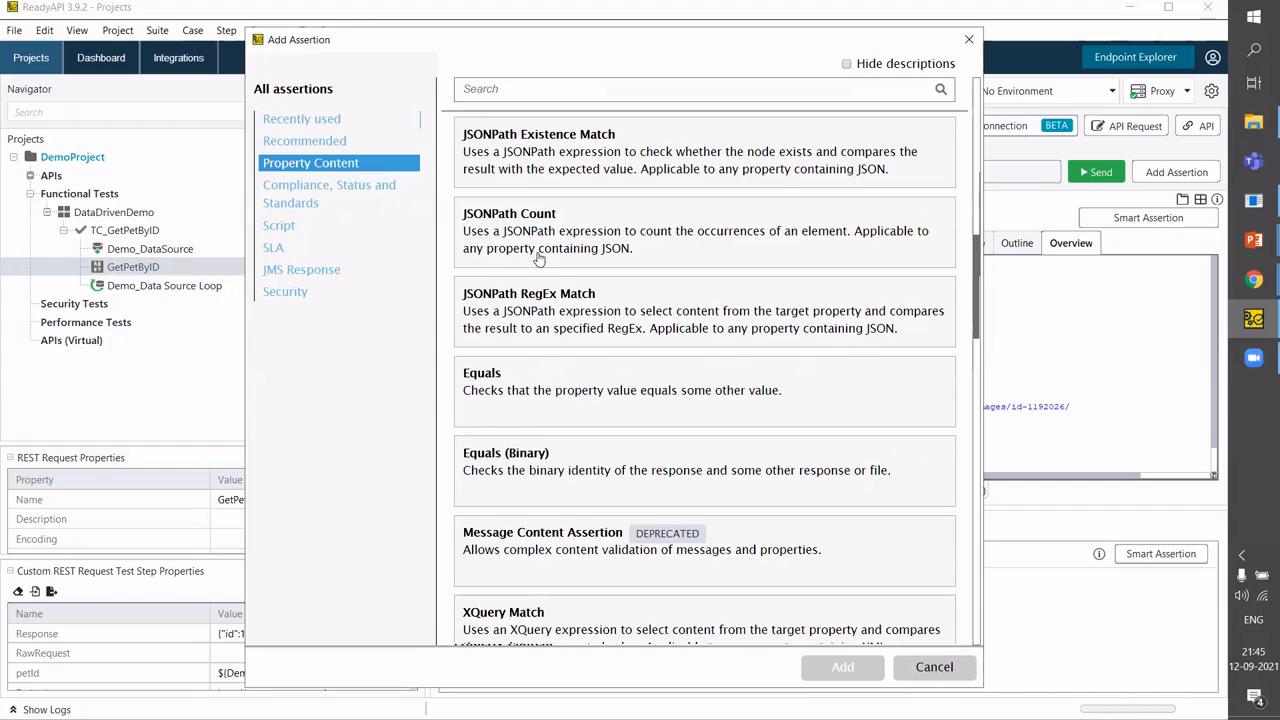
scroll(535, 260, down, 5)
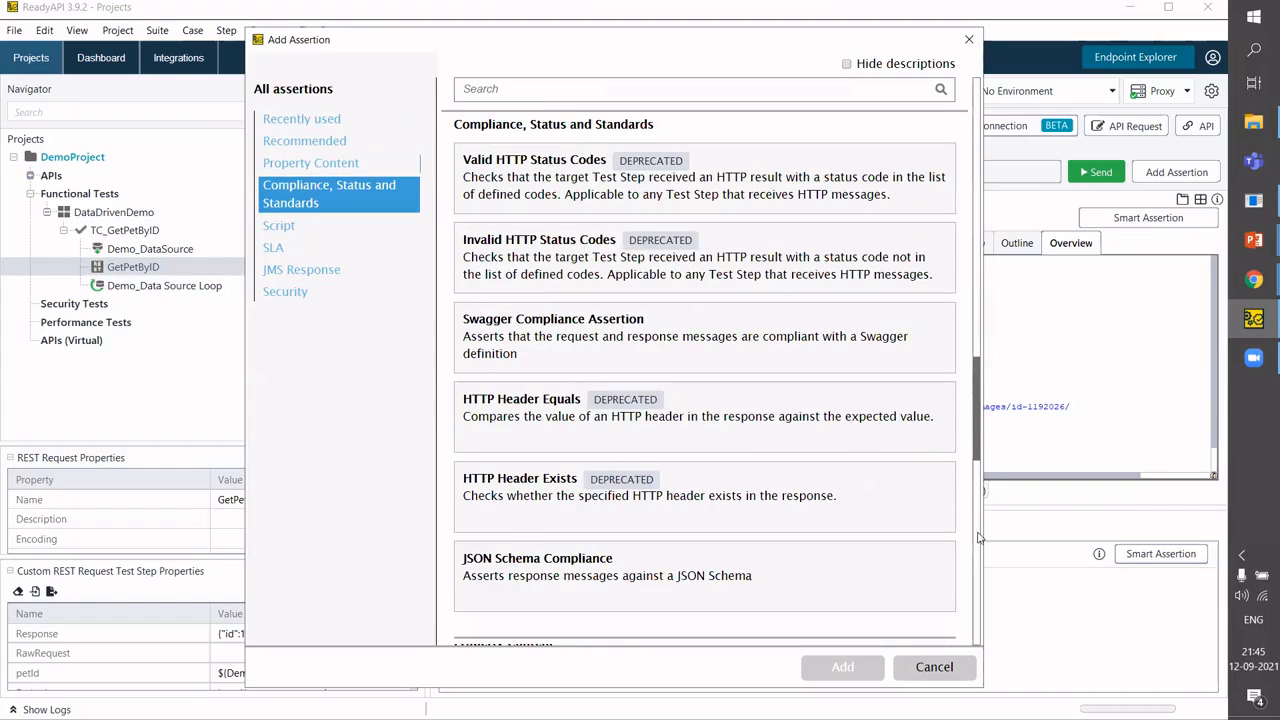
scroll(980, 547, down, 1)
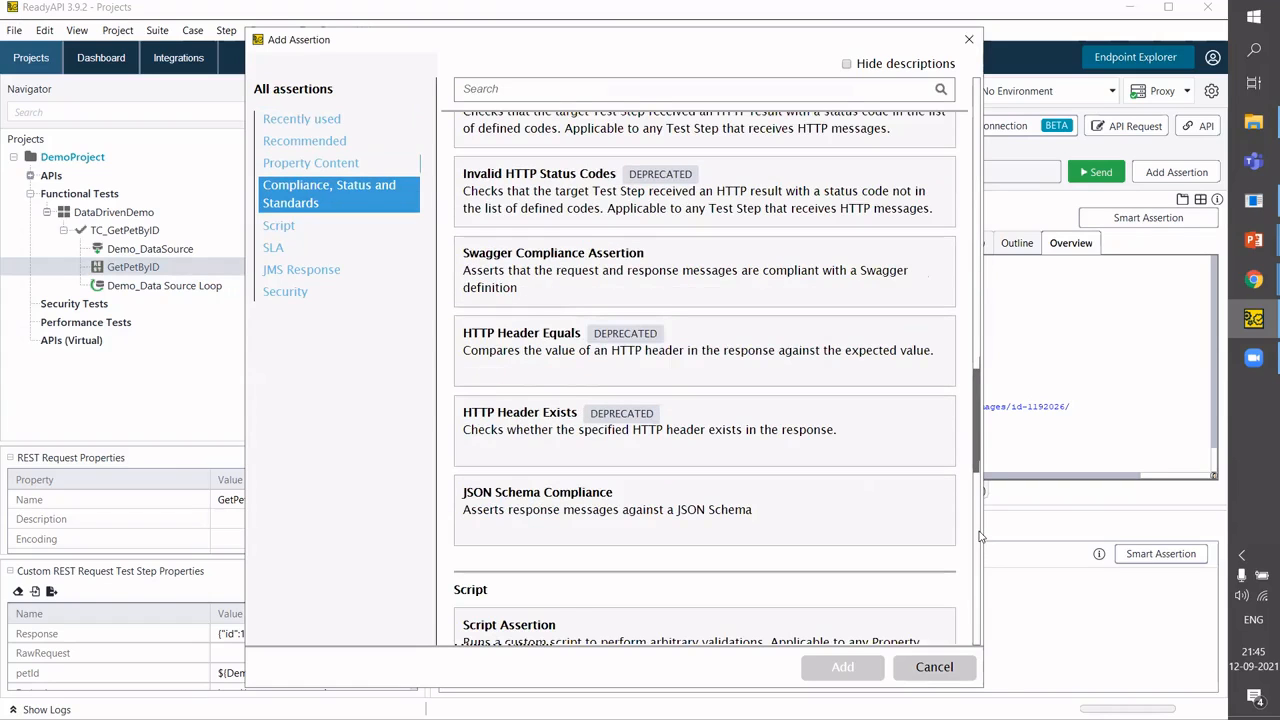
scroll(826, 449, down, 5)
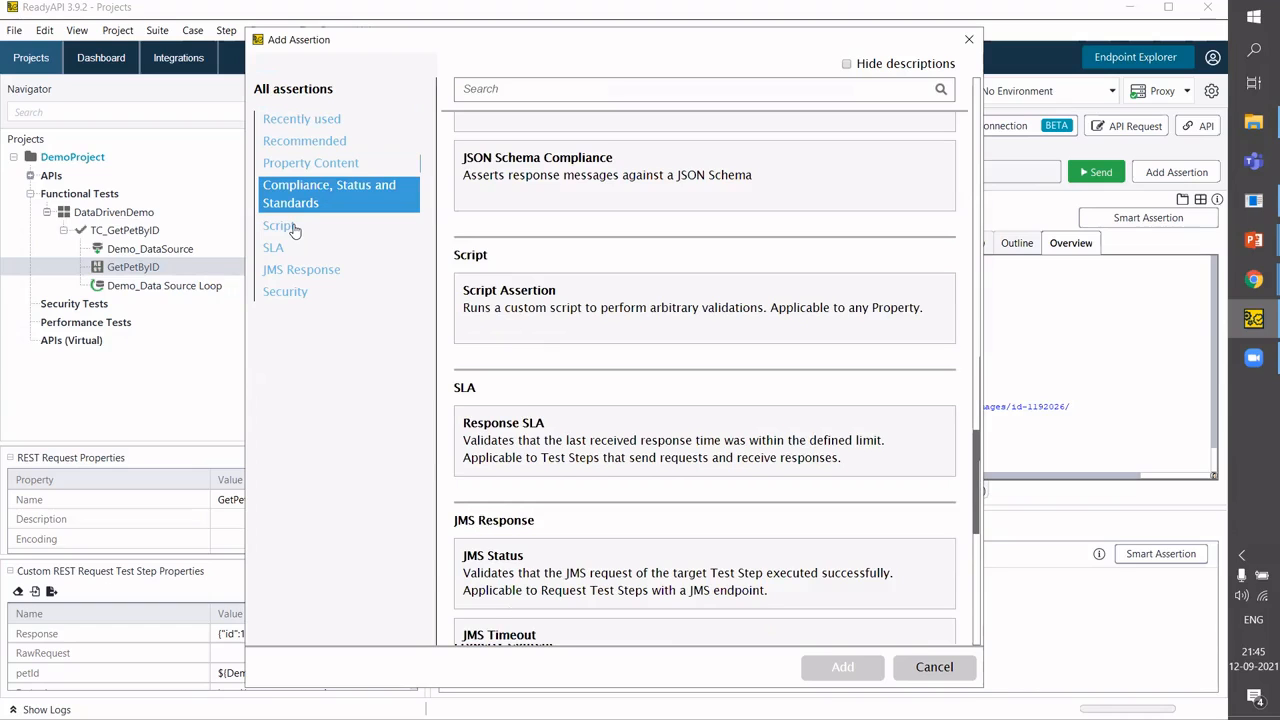
scroll(535, 226, down, 1)
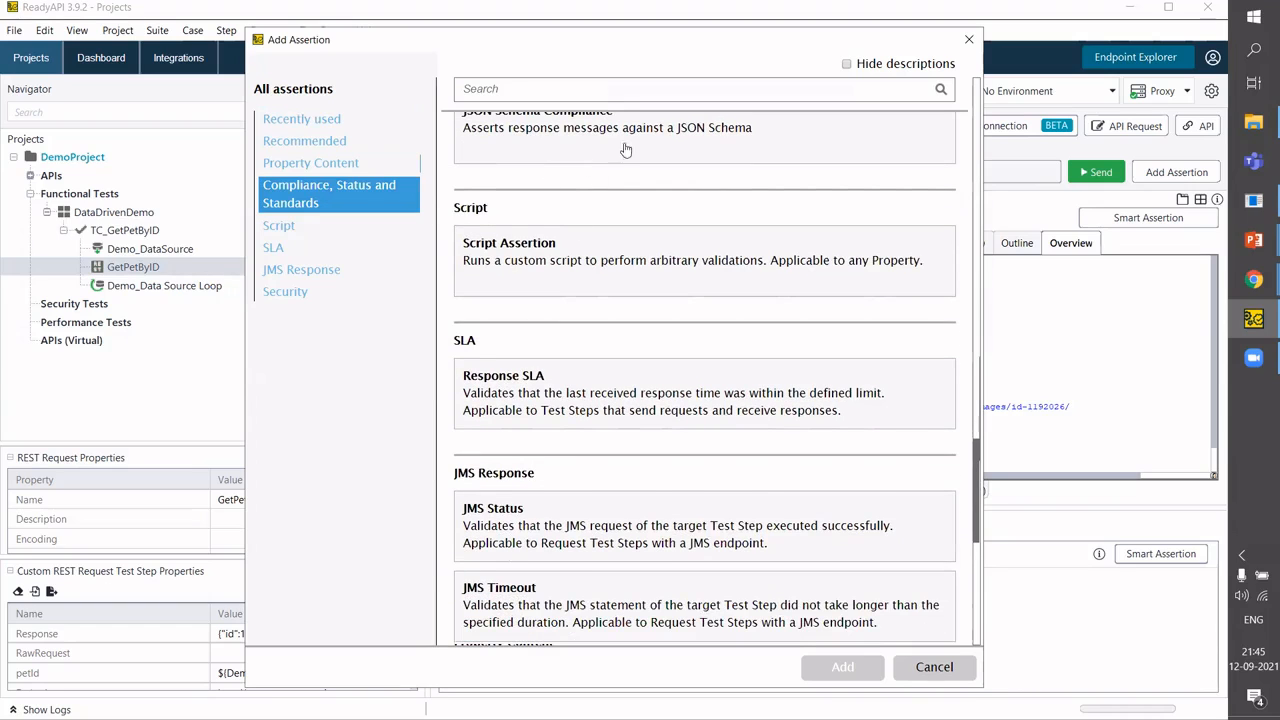
click(285, 227)
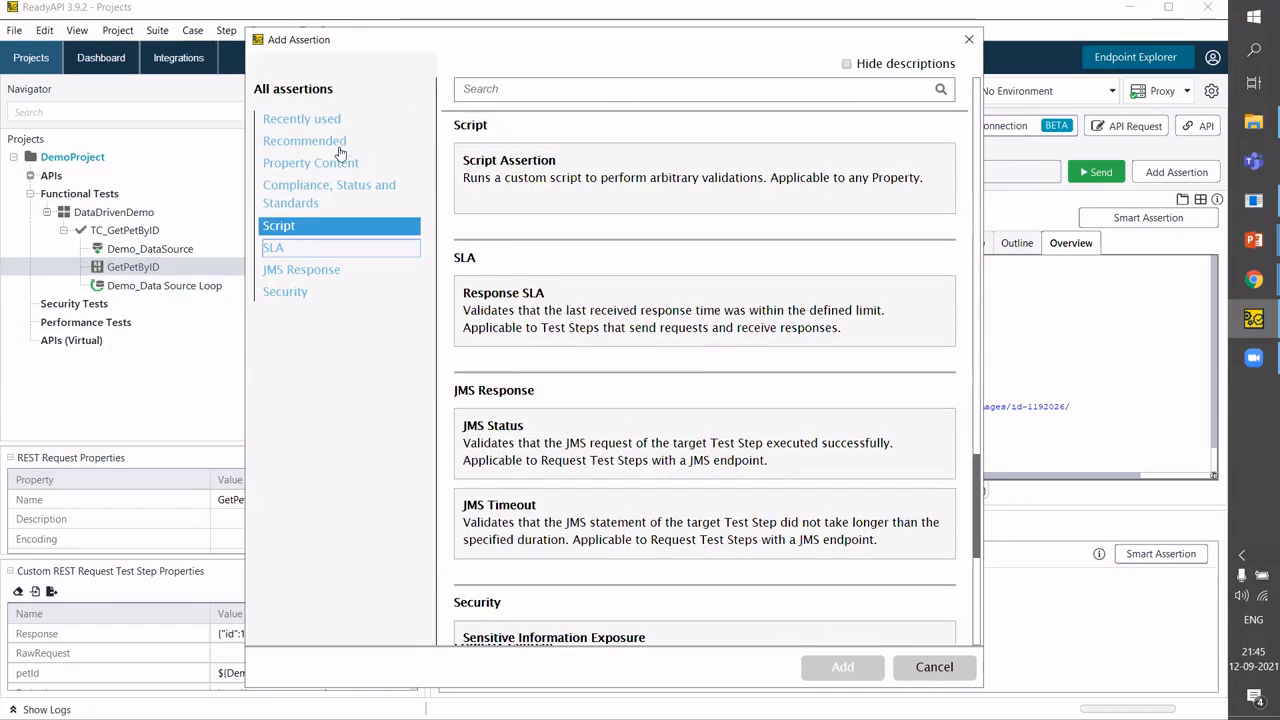
scroll(368, 163, down, 5)
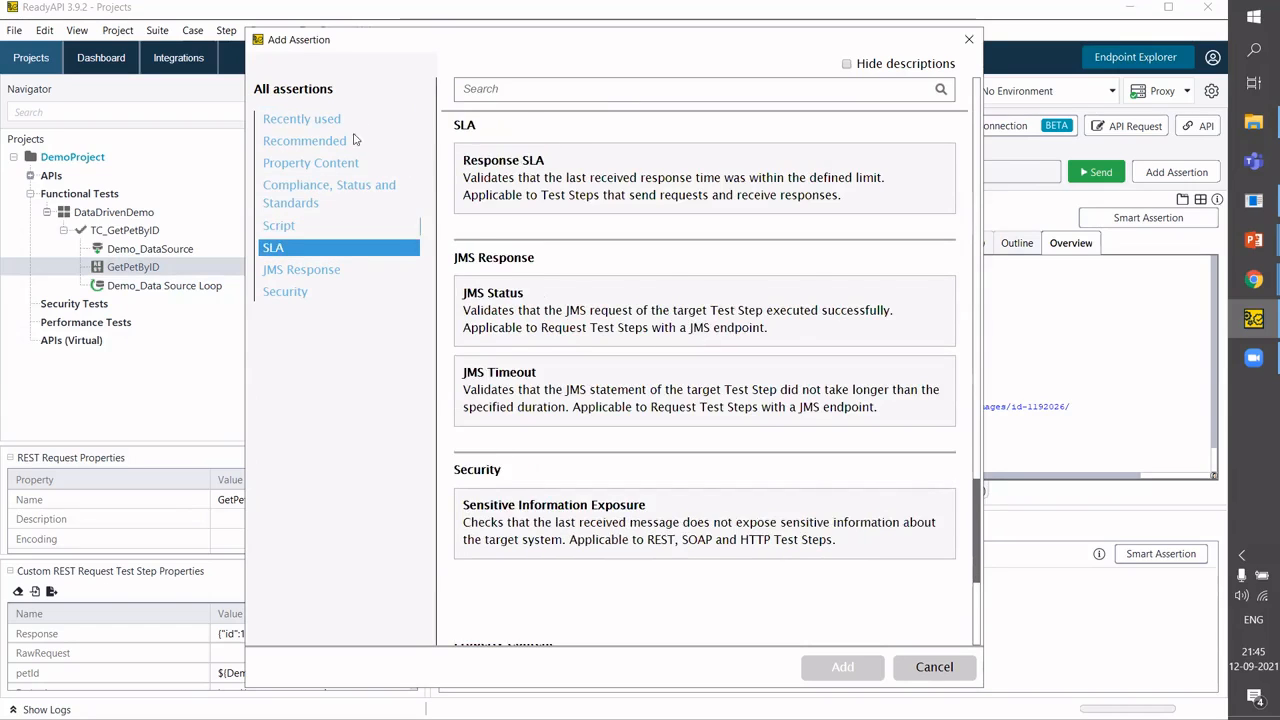
click(300, 120)
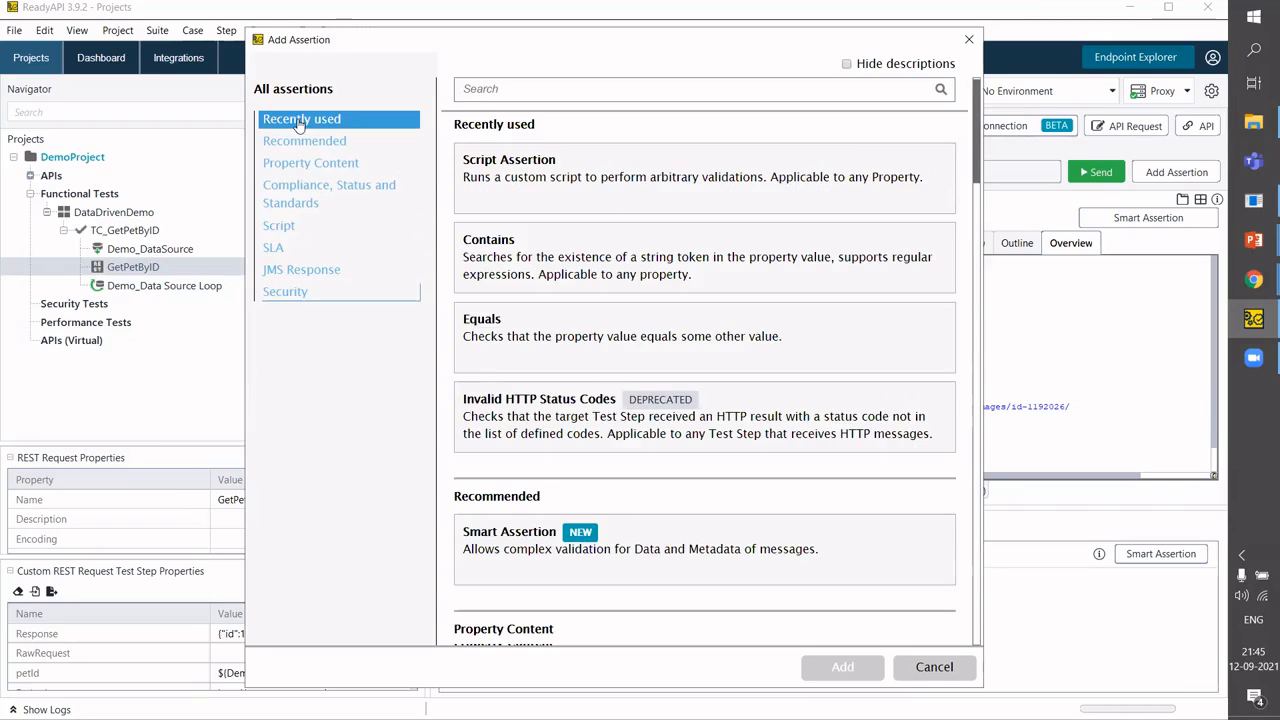
Add a Valid HTTP Status Codes assertion to the GetPetByID step with 200 as the accepted code.
click(321, 186)
click(508, 176)
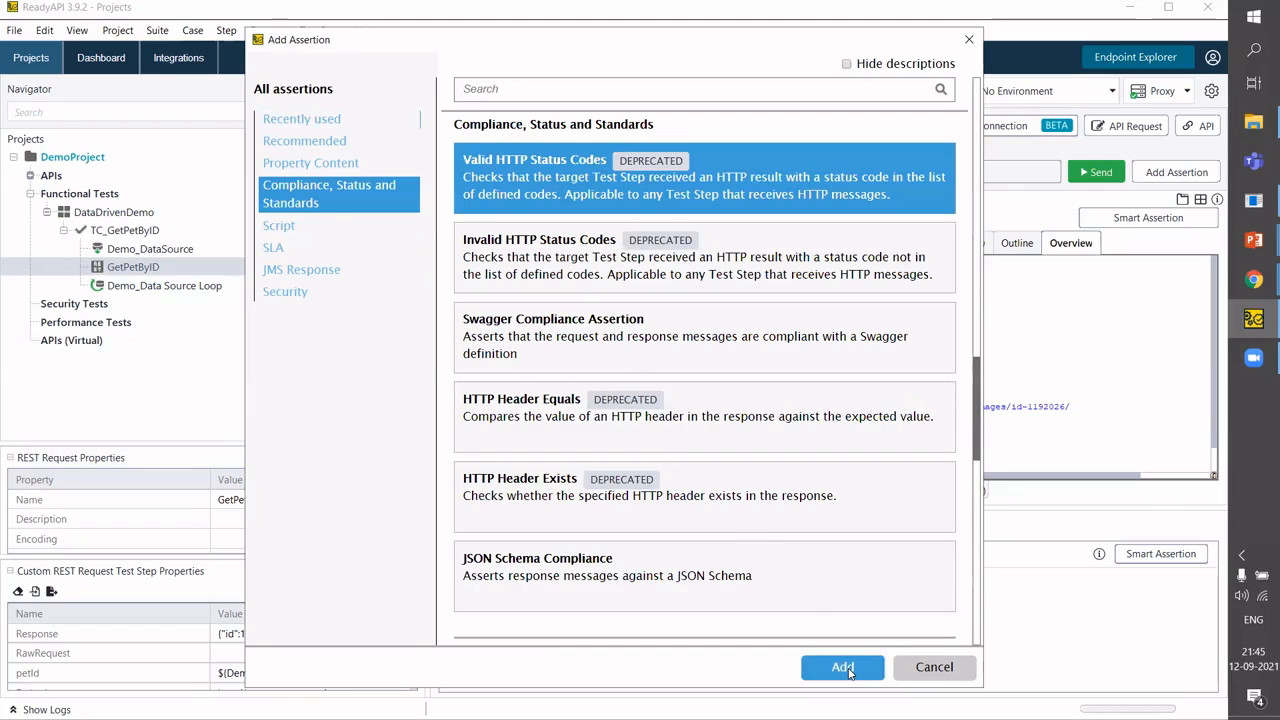
click(846, 669)
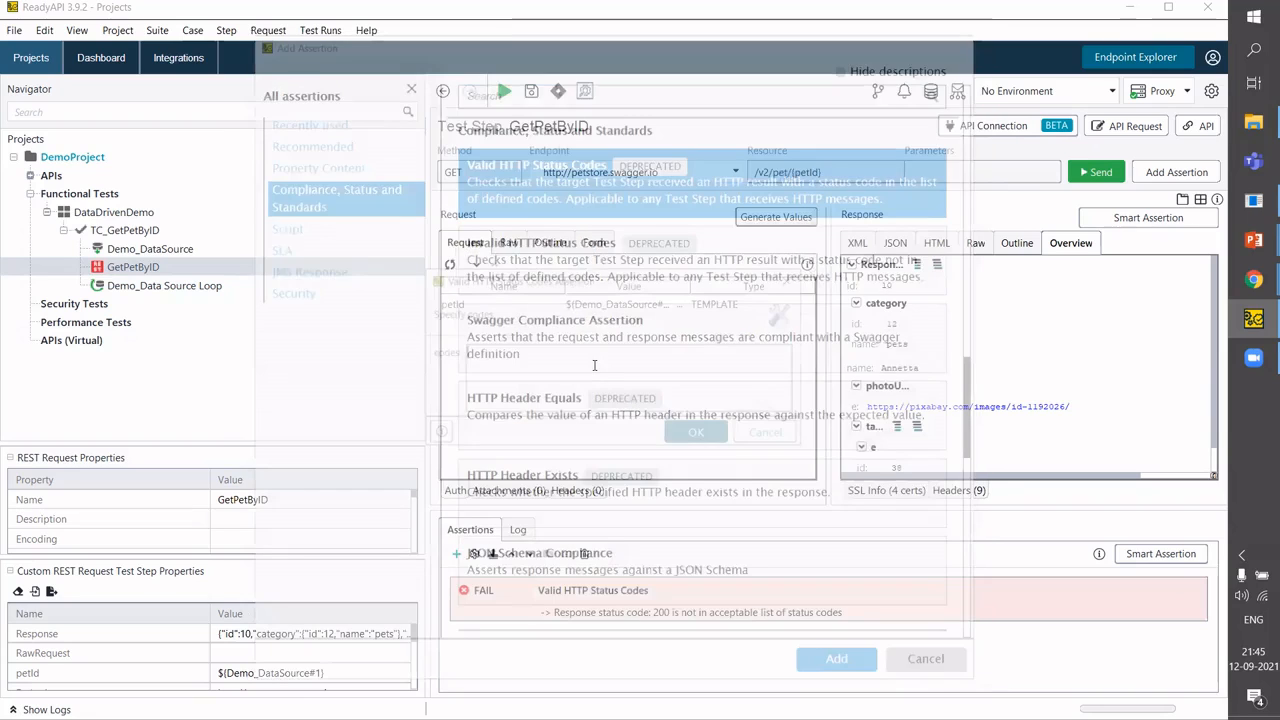
text(200)
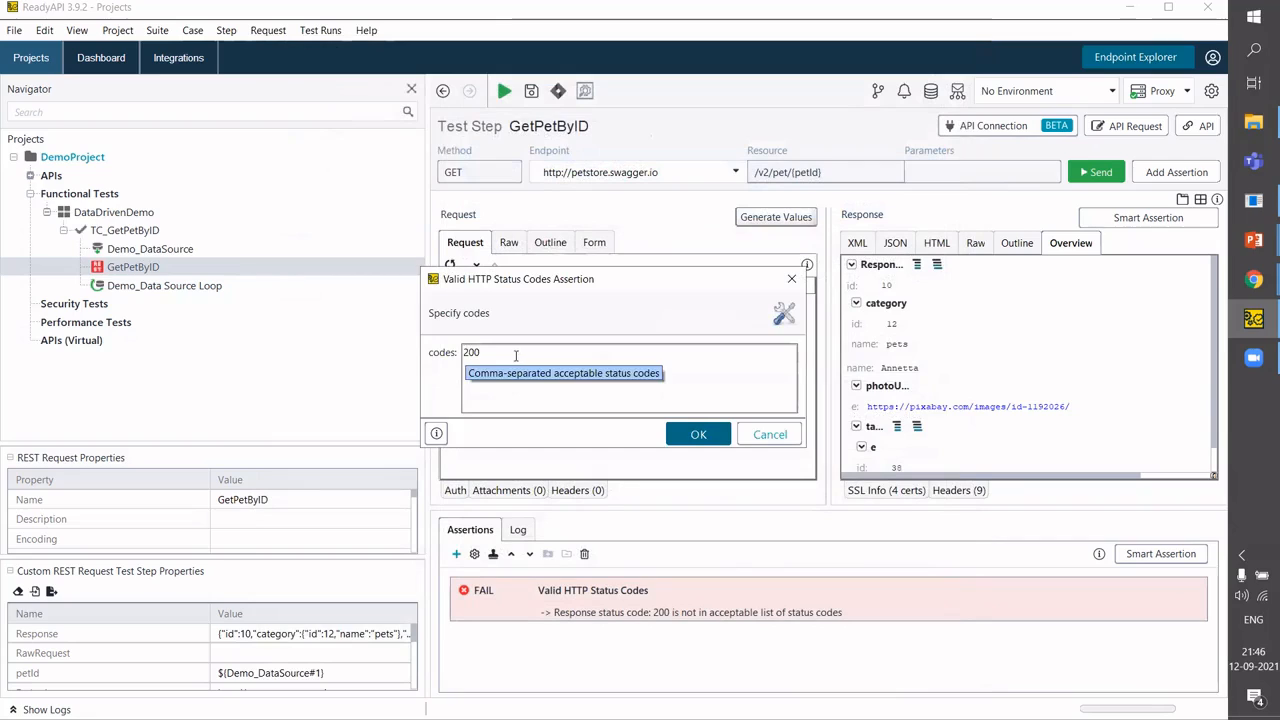
drag(516, 356, 412, 347)
click(520, 352)
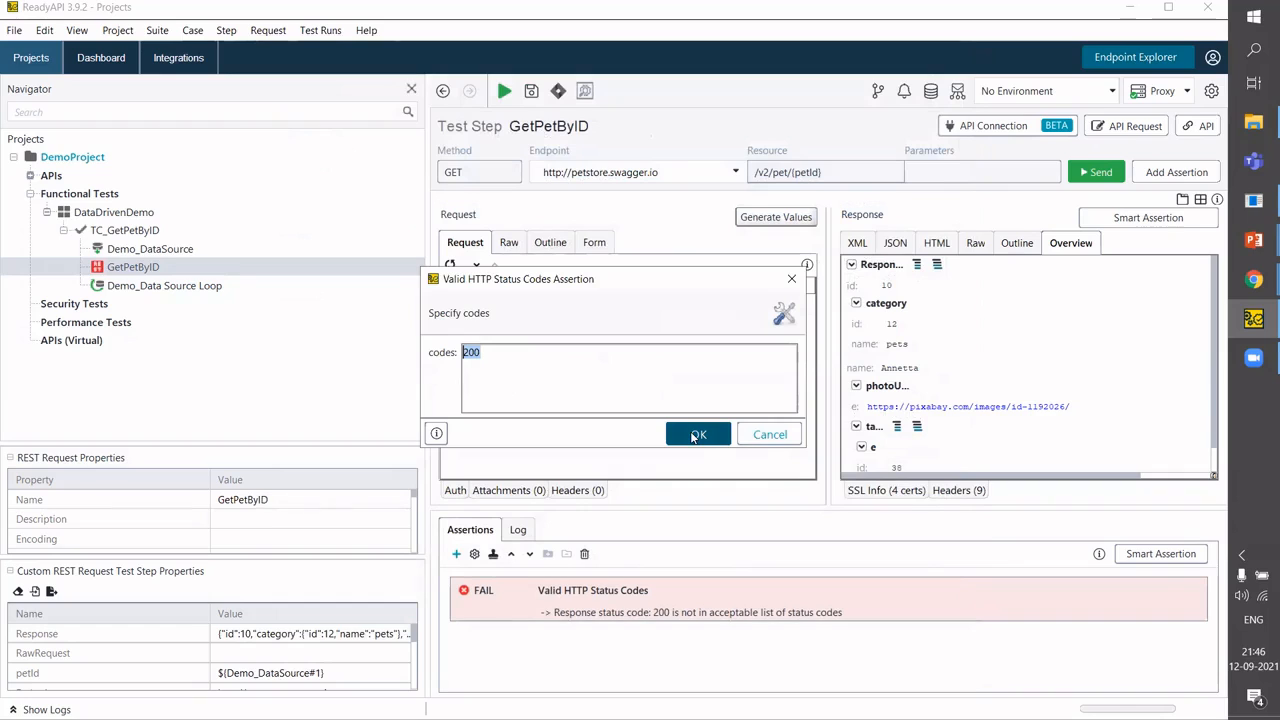
click(698, 435)
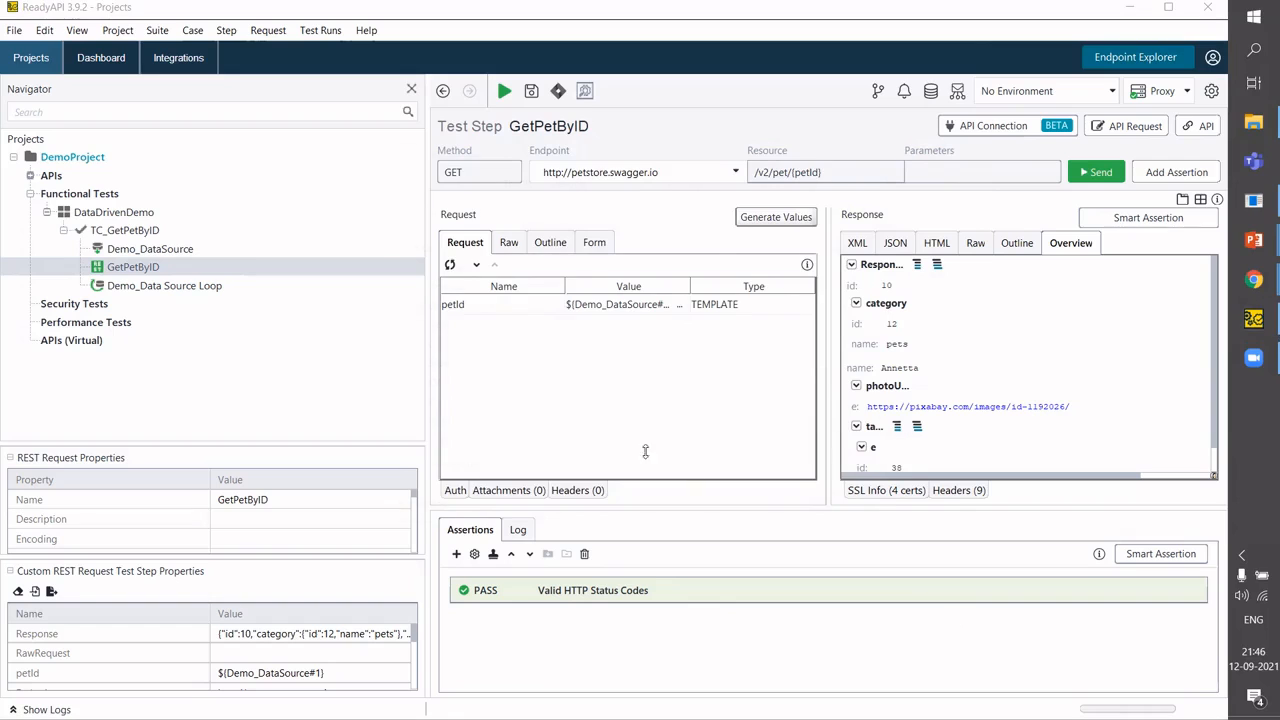
Save the project to the Desktop as DemoProject-readyapi-project.xml and run the TC_GetPetByID test case.
key(ctrl+s)
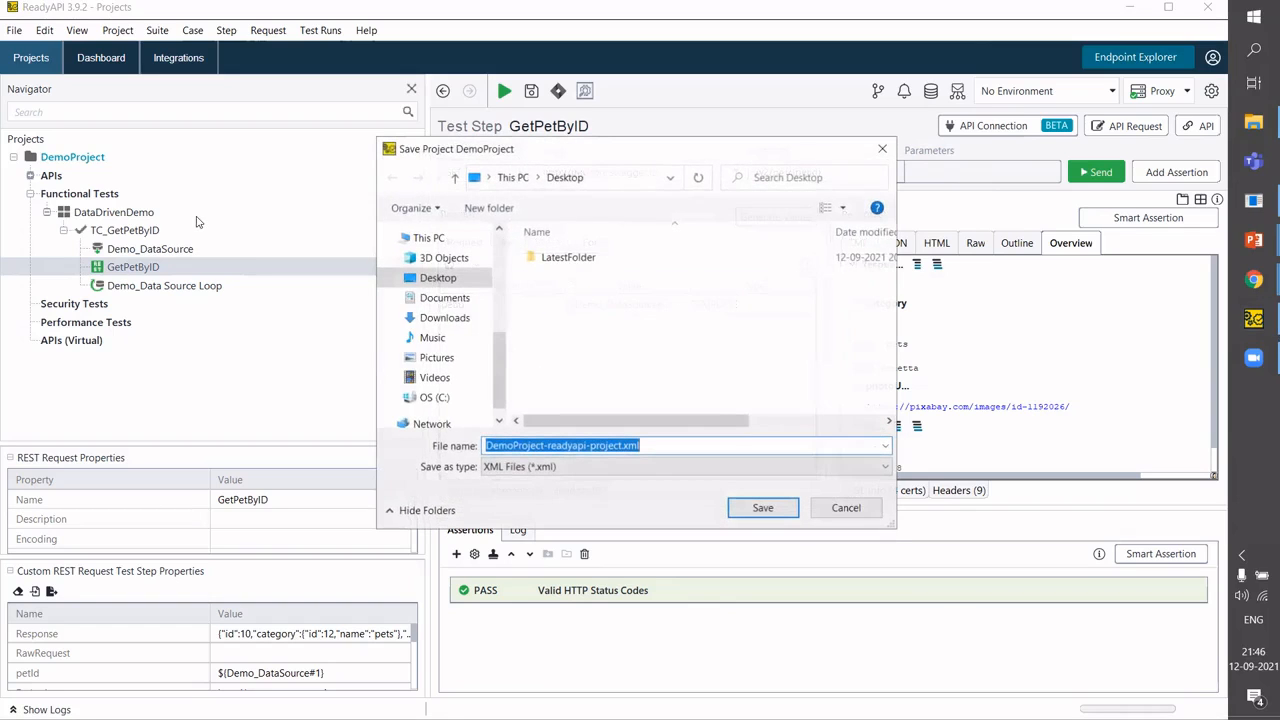
key(Return)
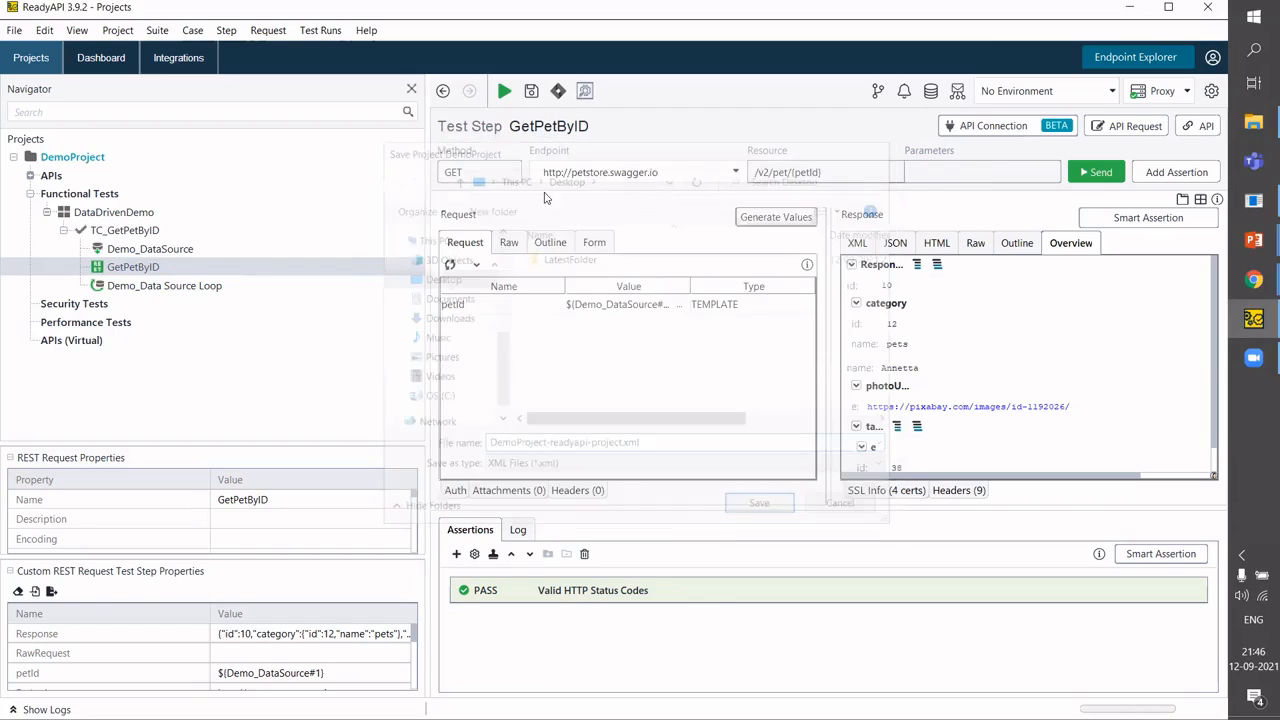
click(504, 91)
click(504, 91)
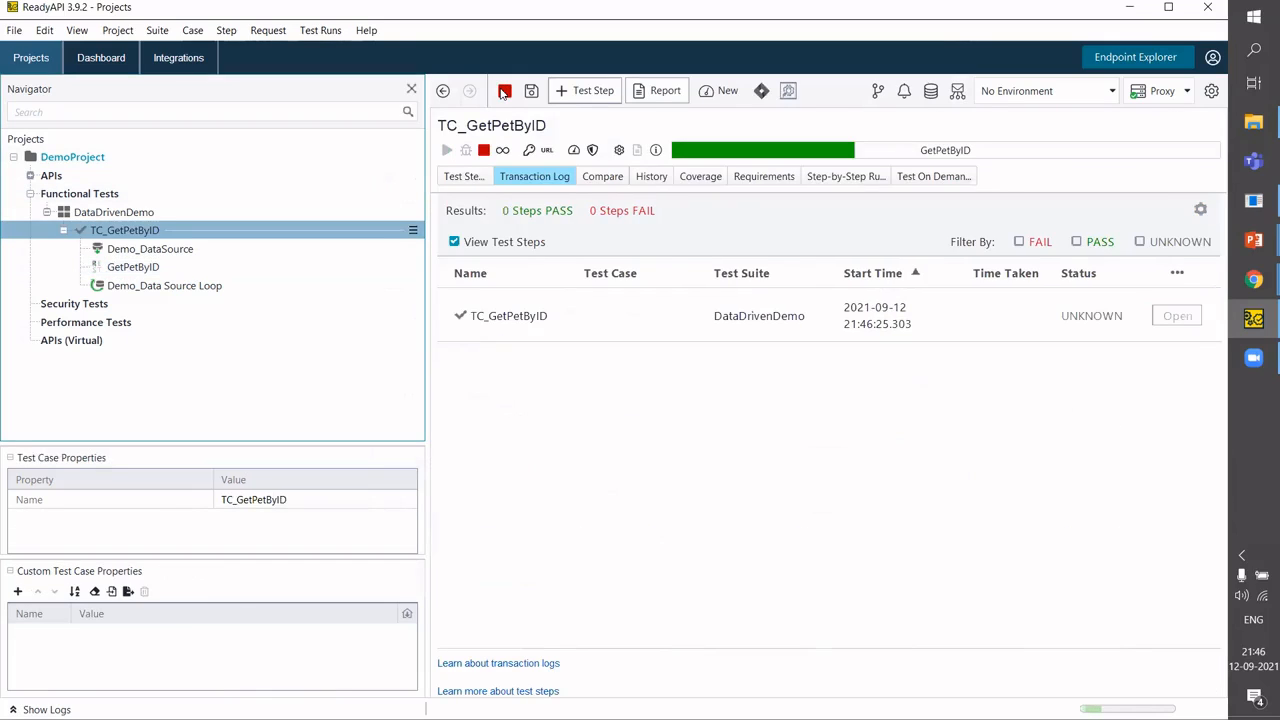
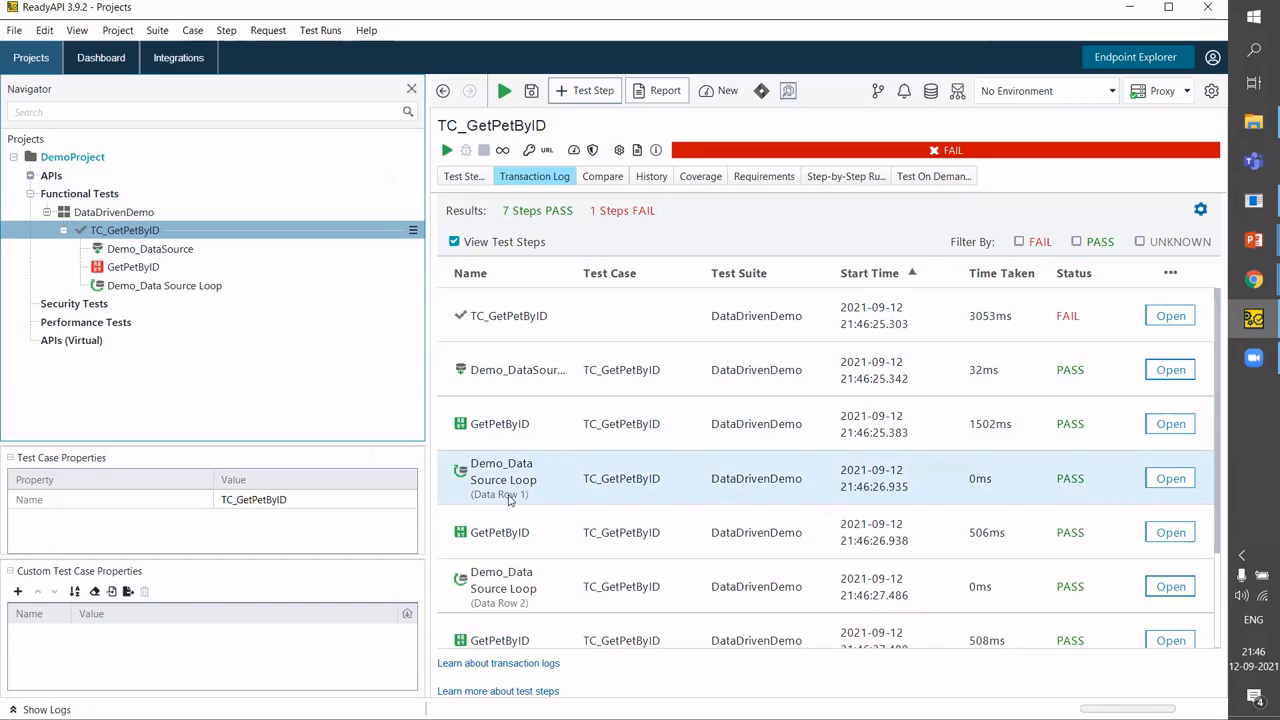
Examine the response outline of the first GetPetByID entry in the transaction log and return to the log list.
click(1168, 425)
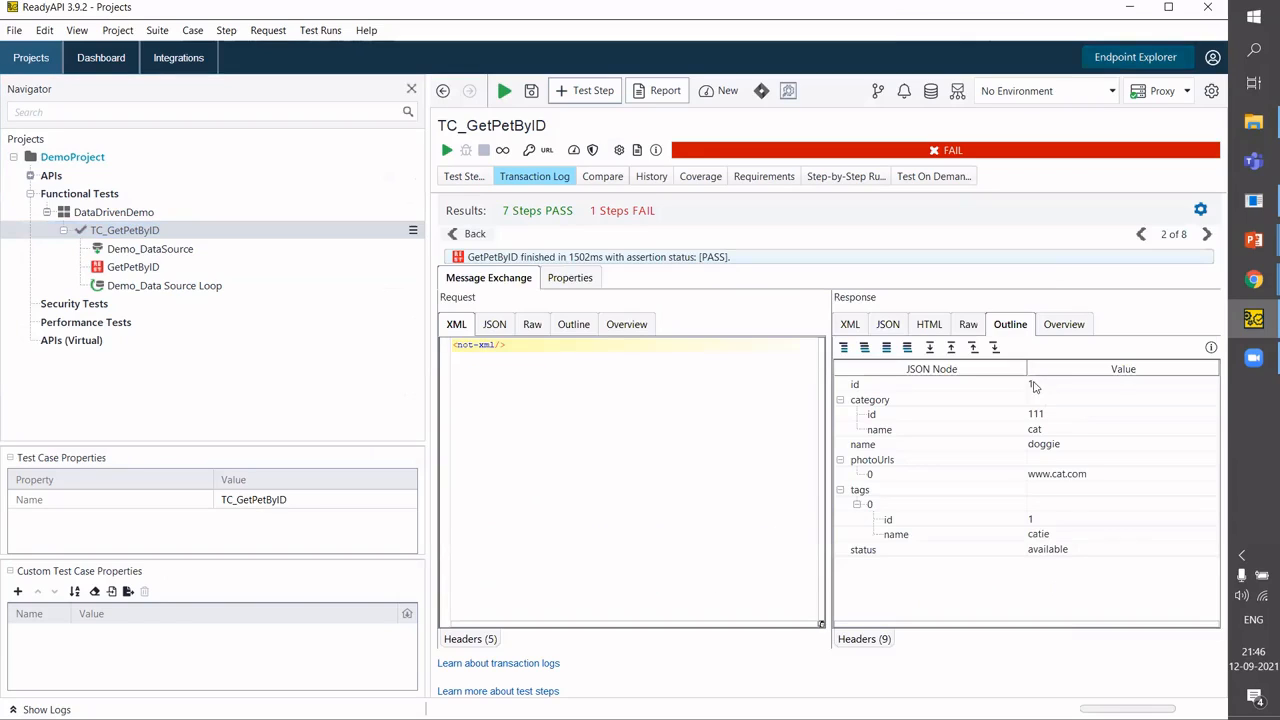
click(1033, 386)
key(Down)
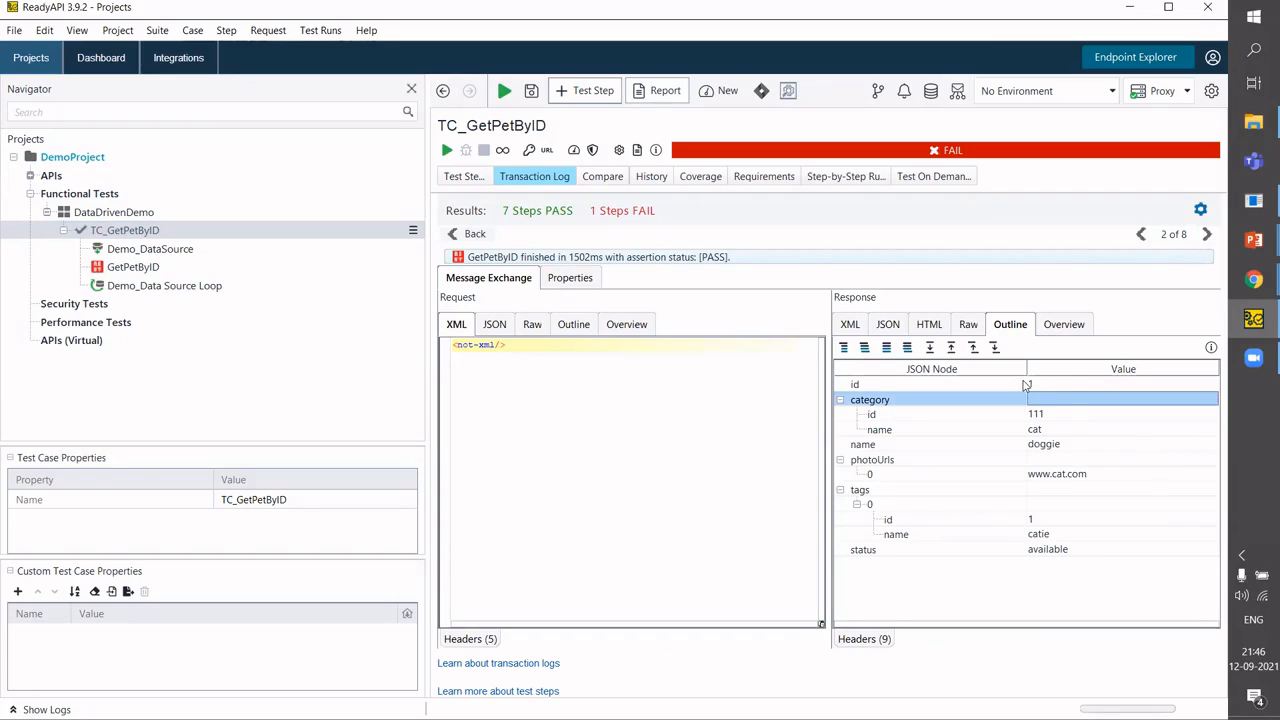
click(1069, 416)
click(1065, 446)
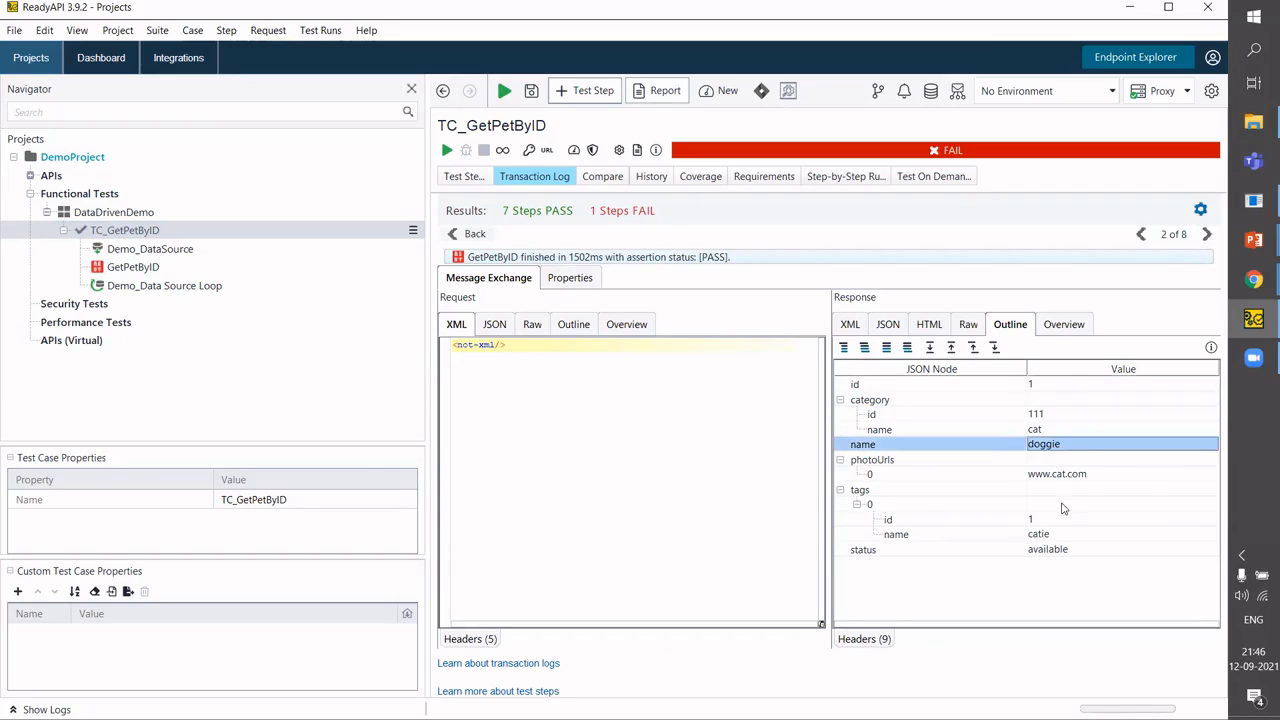
click(1065, 506)
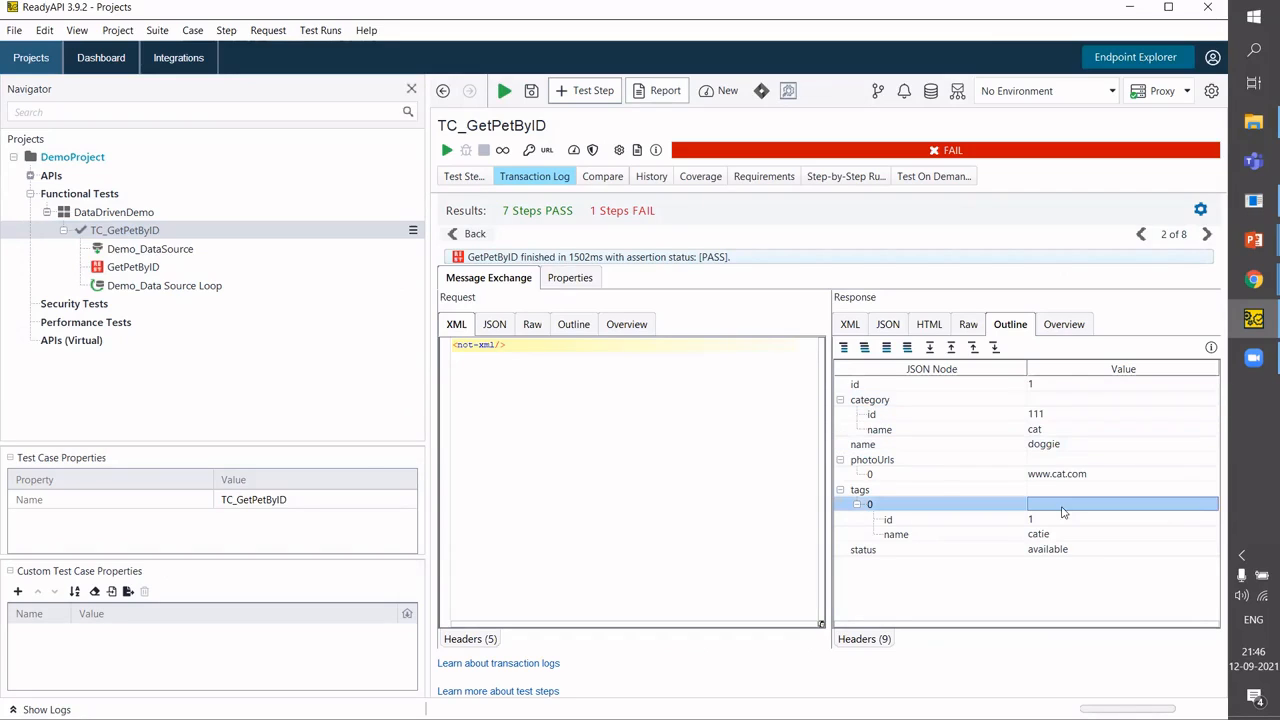
click(470, 234)
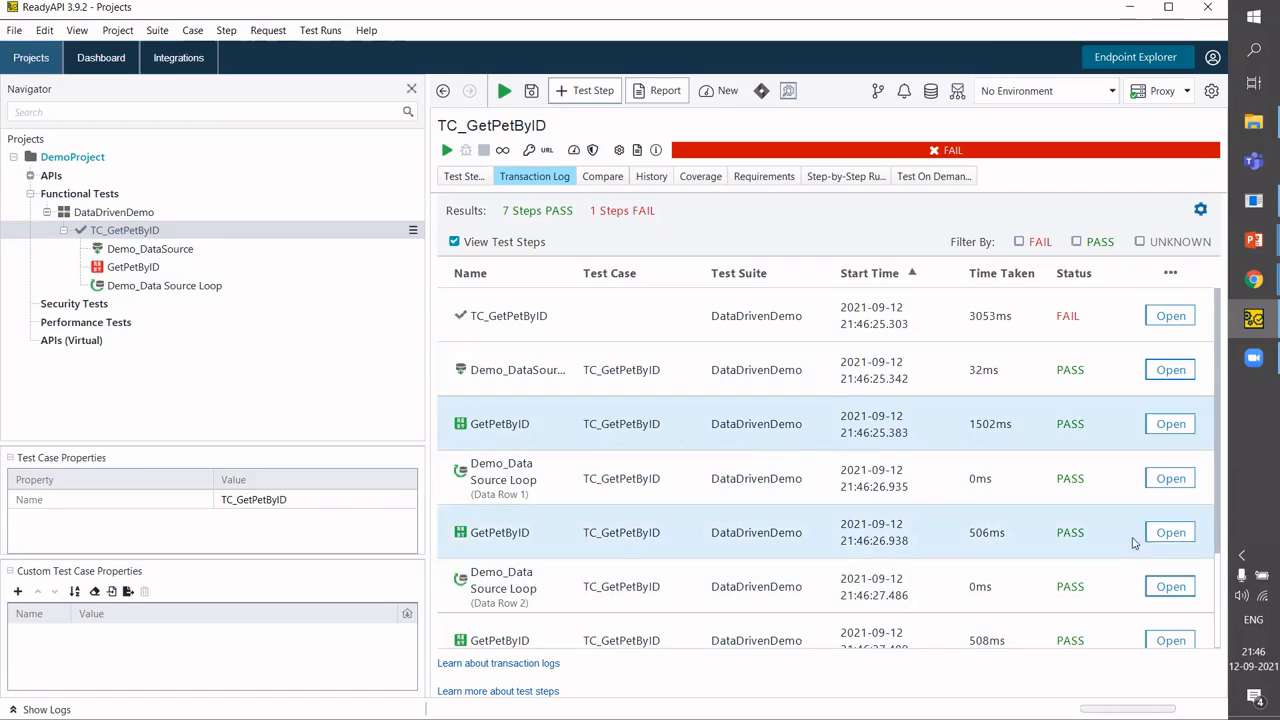
Go through the response fields of the second GetPetByID entry, after Data Row 1, and return to the log list.
click(1162, 533)
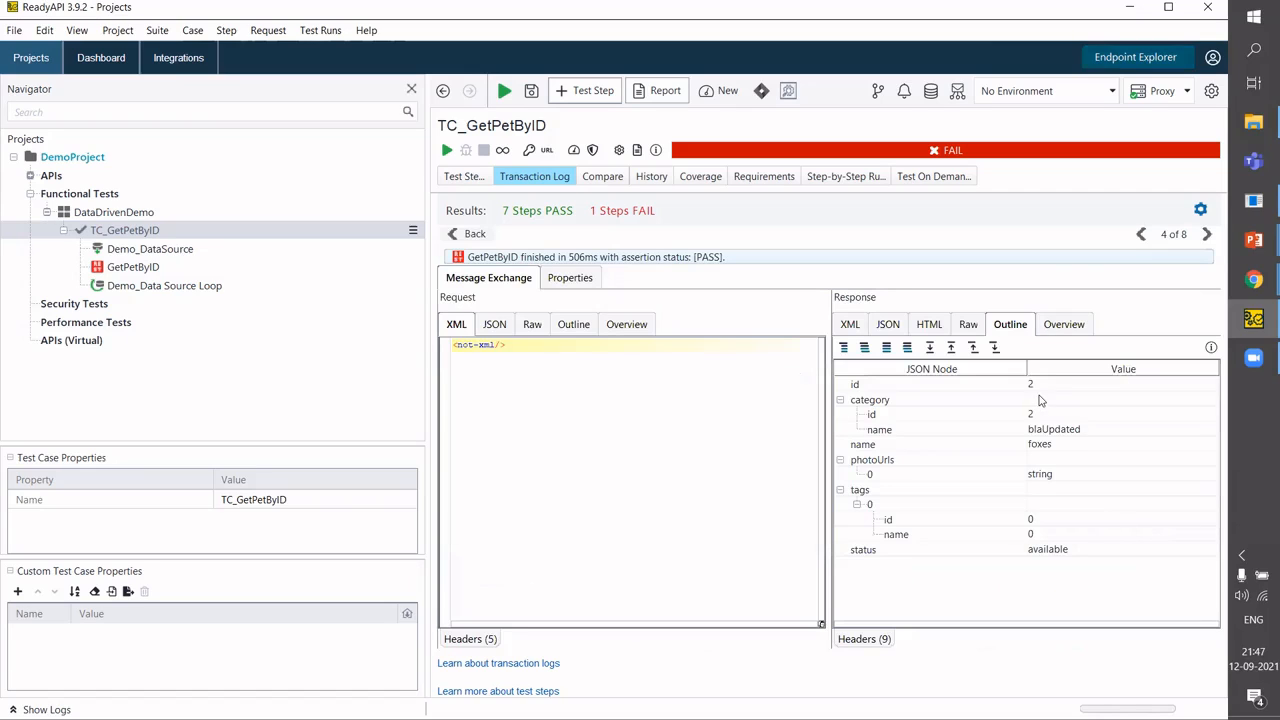
click(1039, 389)
key(Down)
key(Down)
key(Down)
key(Down)
key(Down)
key(Down)
key(Down)
key(Down)
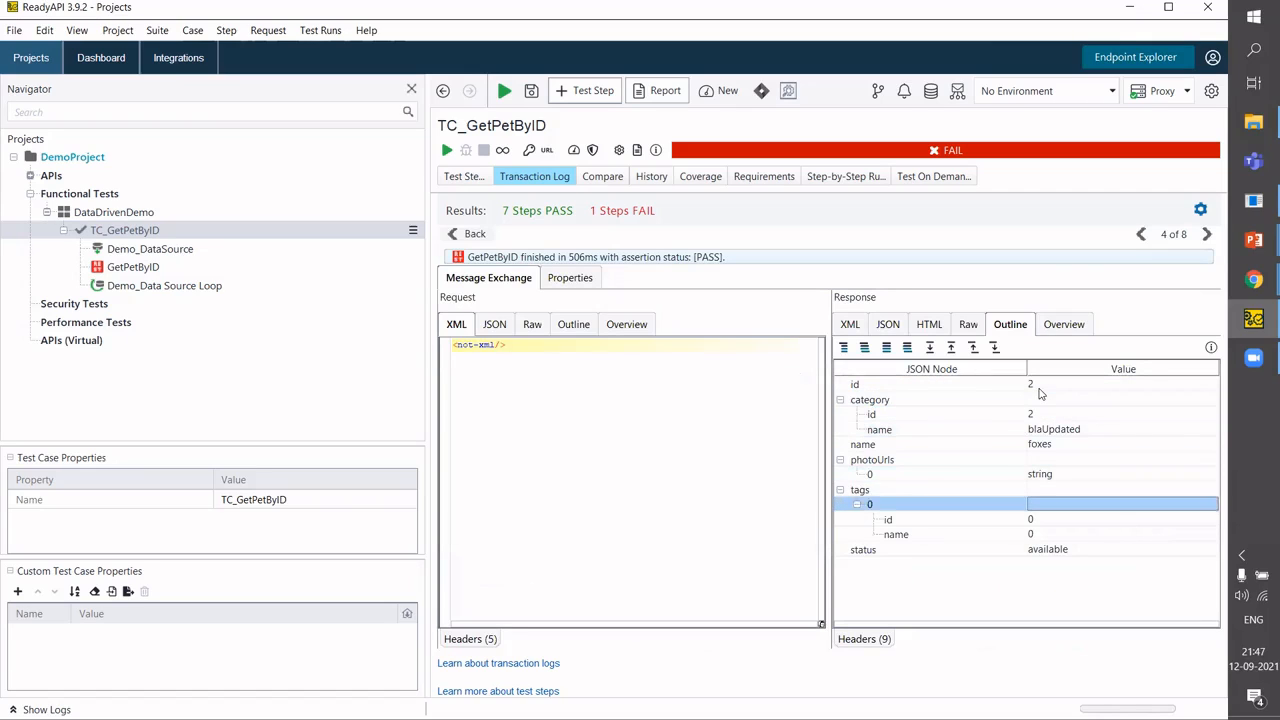
key(Down)
key(Down)
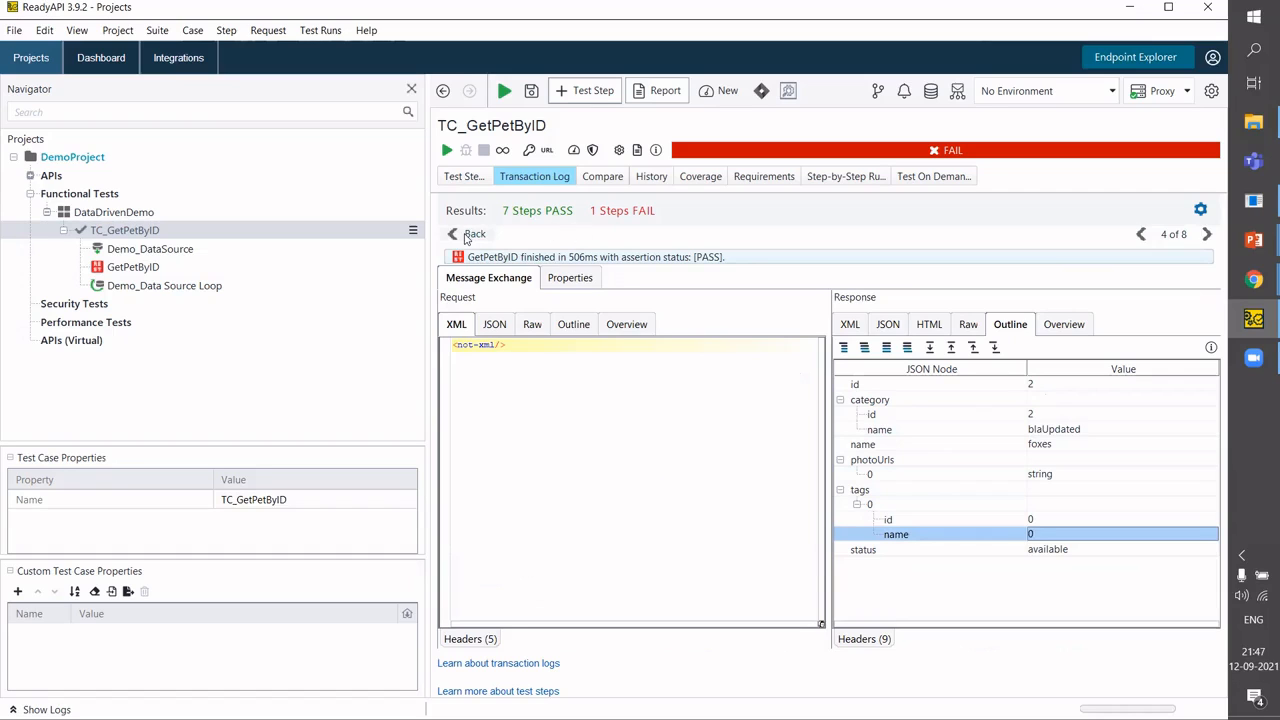
click(466, 239)
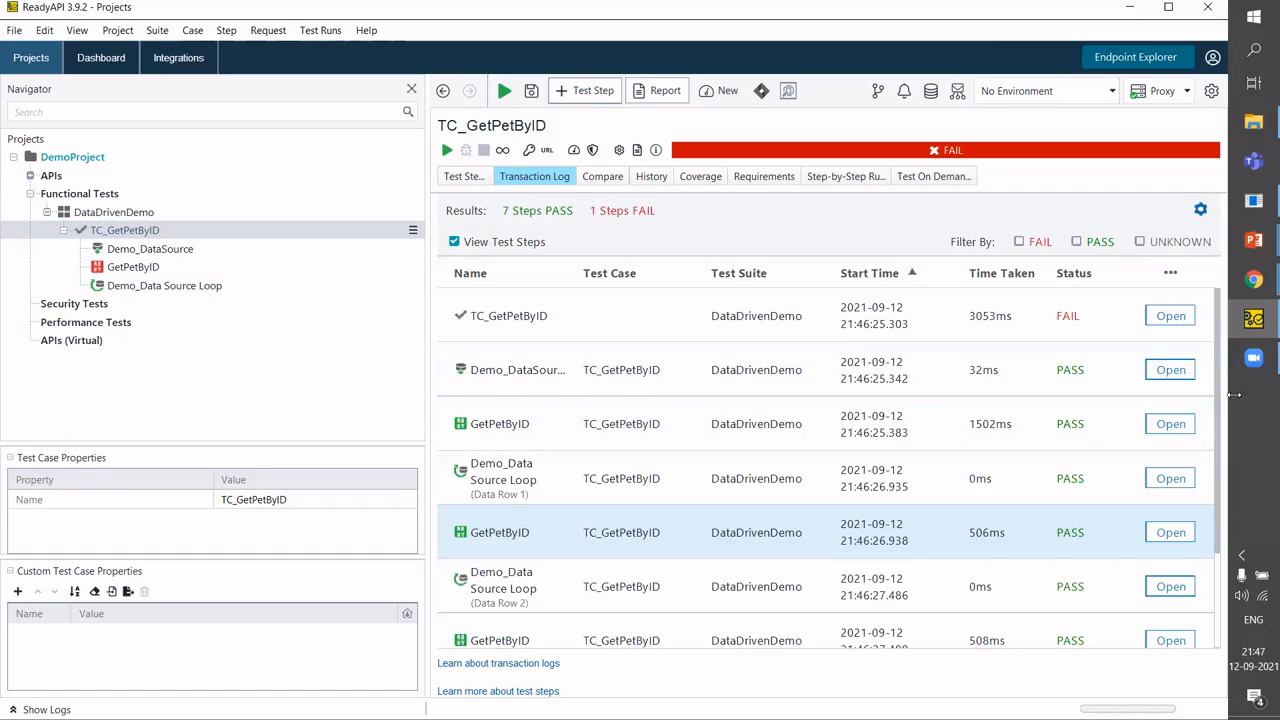
Open the failed GetPetByID log entry that follows Data Row 3 to examine its response.
scroll(1218, 428, down, 3)
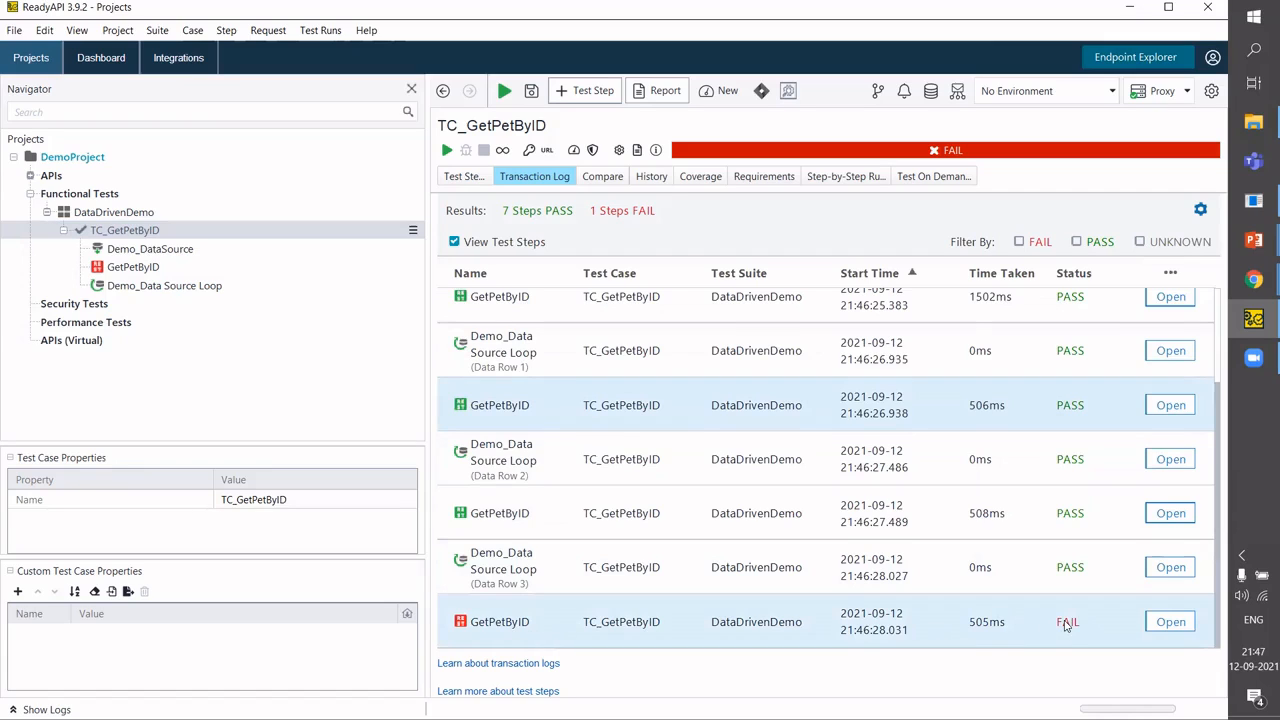
click(1160, 624)
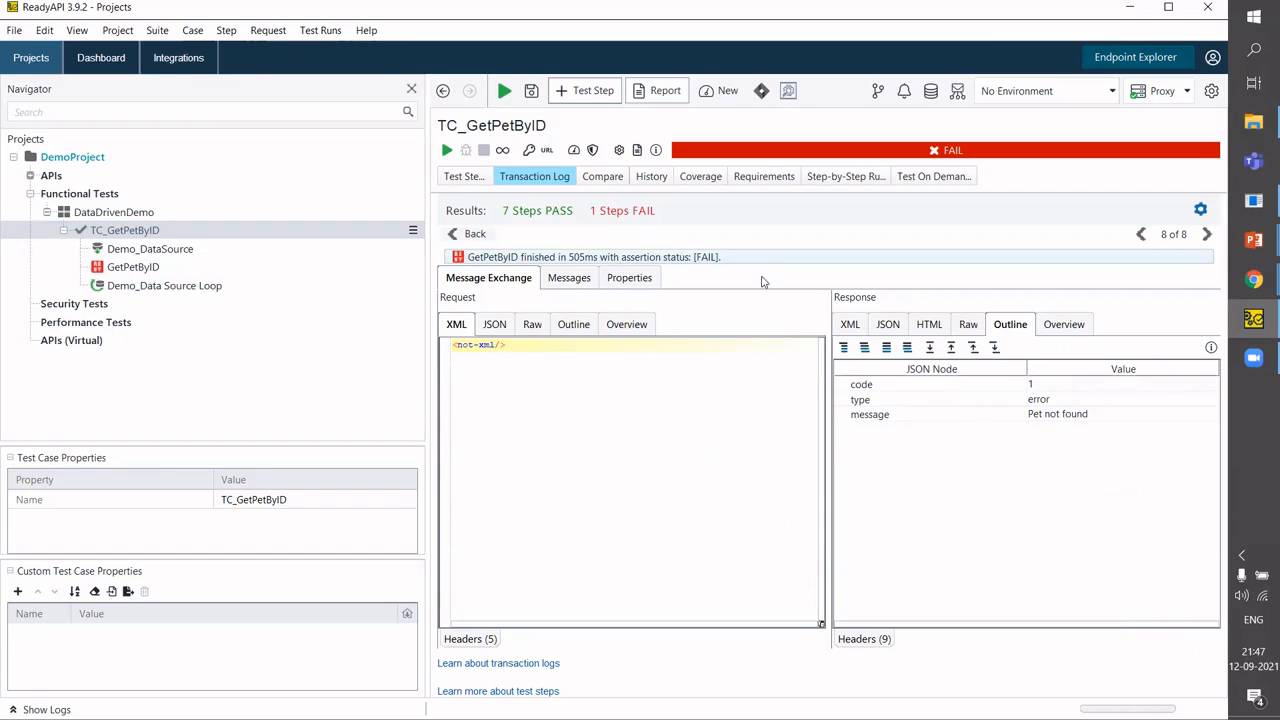
Examine the raw response of the failed GetPetByID entry, highlighting the HTTP status in its first line.
click(1025, 387)
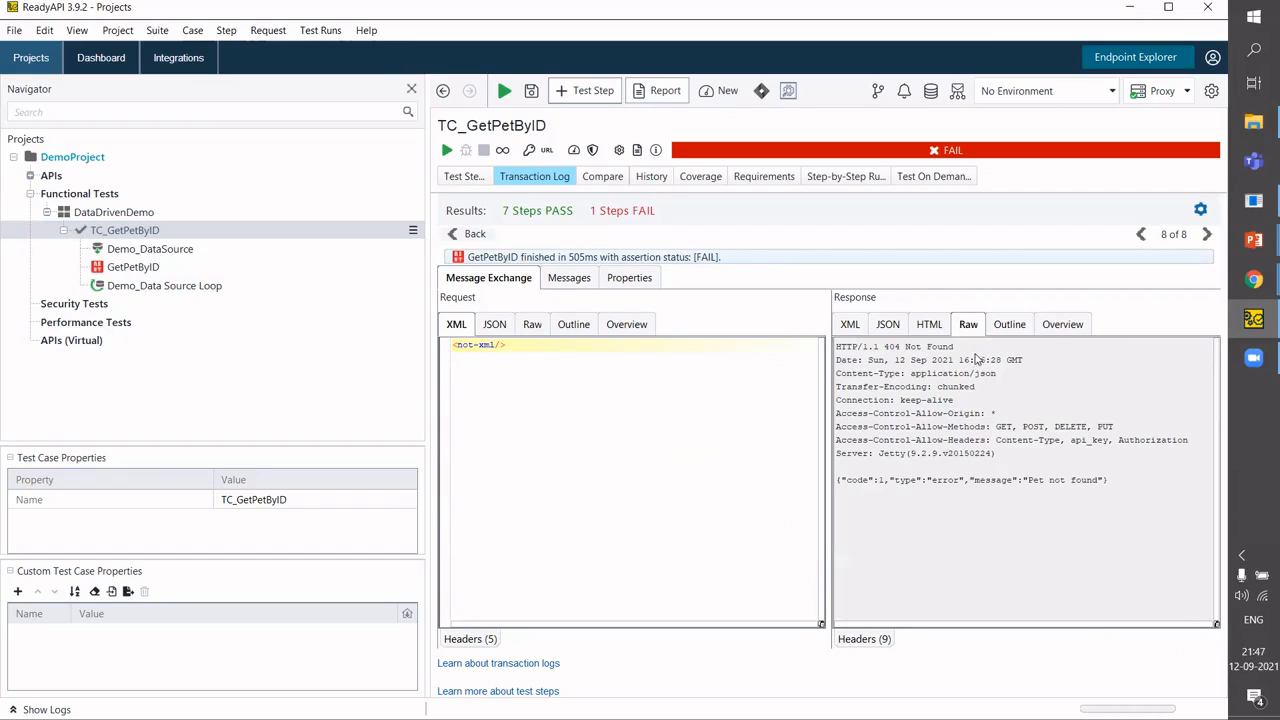
drag(954, 347, 884, 348)
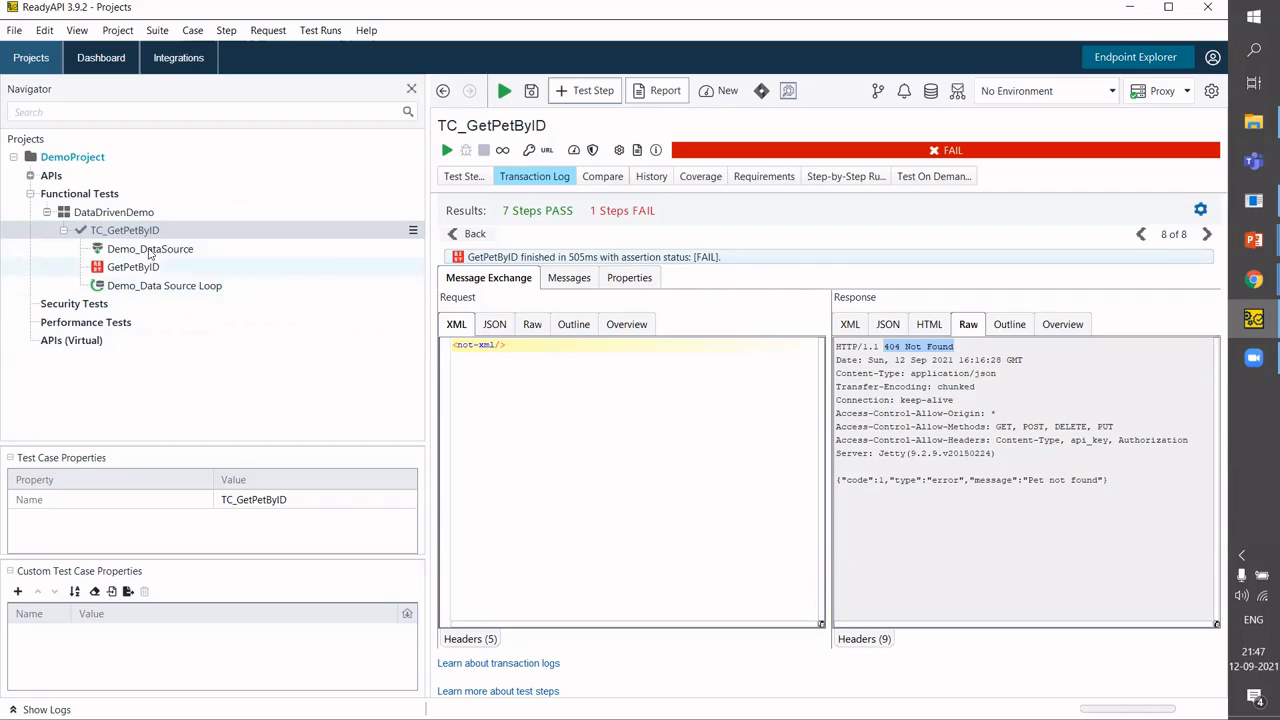
Open the GetPetByID test step and go through the response-time entries in its request log.
click(140, 268)
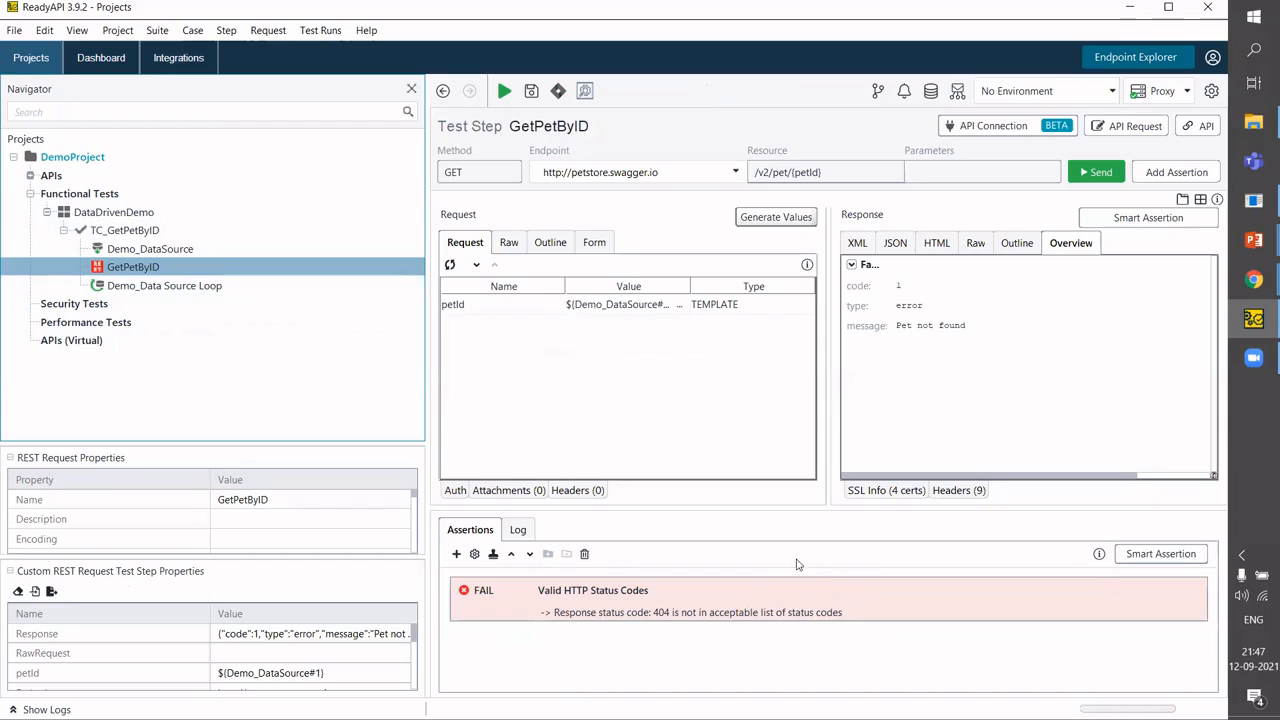
click(516, 530)
click(655, 585)
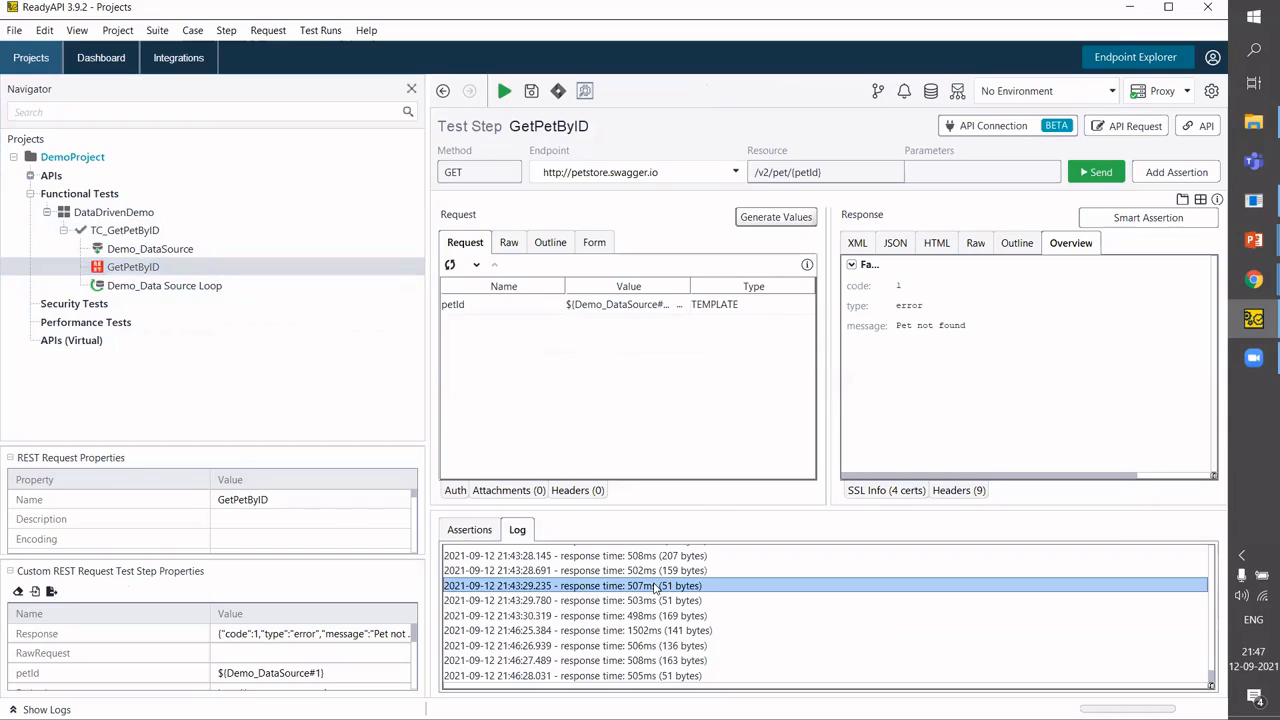
key(Up)
key(Up)
key(Up)
key(Up)
key(Down)
key(Down)
key(Down)
key(Down)
key(Down)
key(Down)
key(Down)
key(Down)
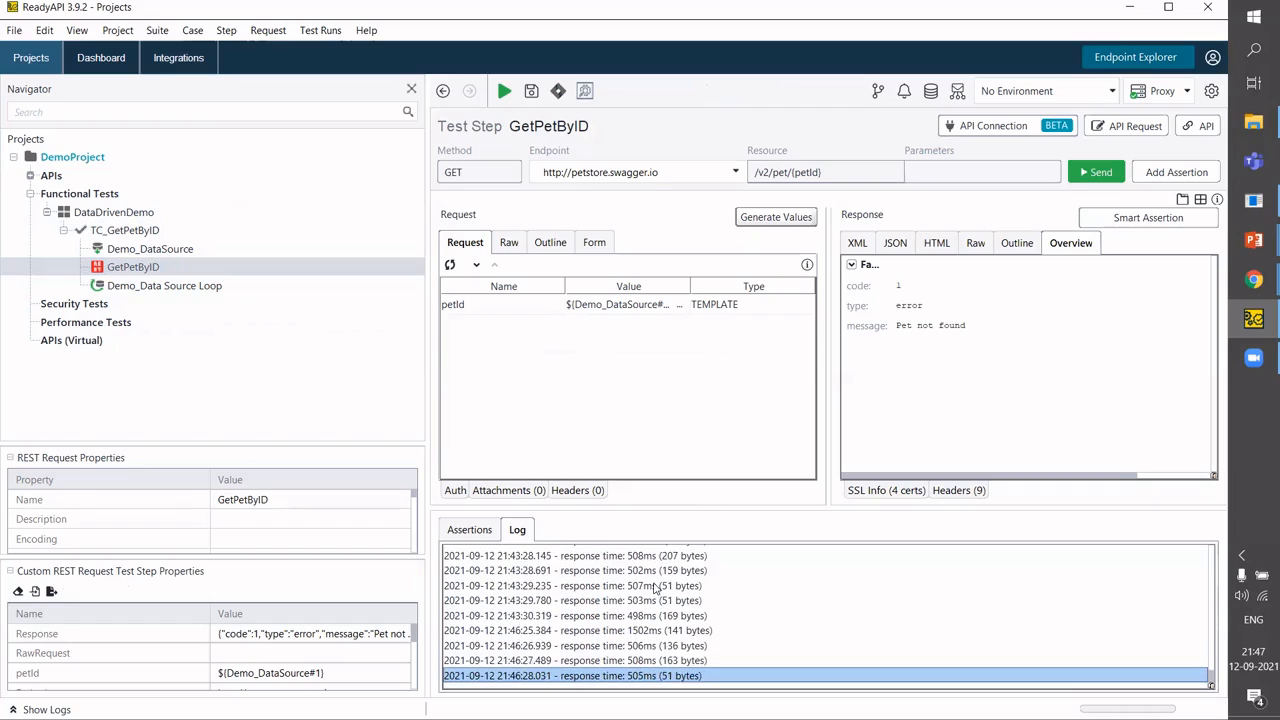
key(Up)
key(Up)
key(Up)
key(Up)
key(Up)
key(Up)
key(Up)
key(Up)
key(Up)
key(Up)
key(Up)
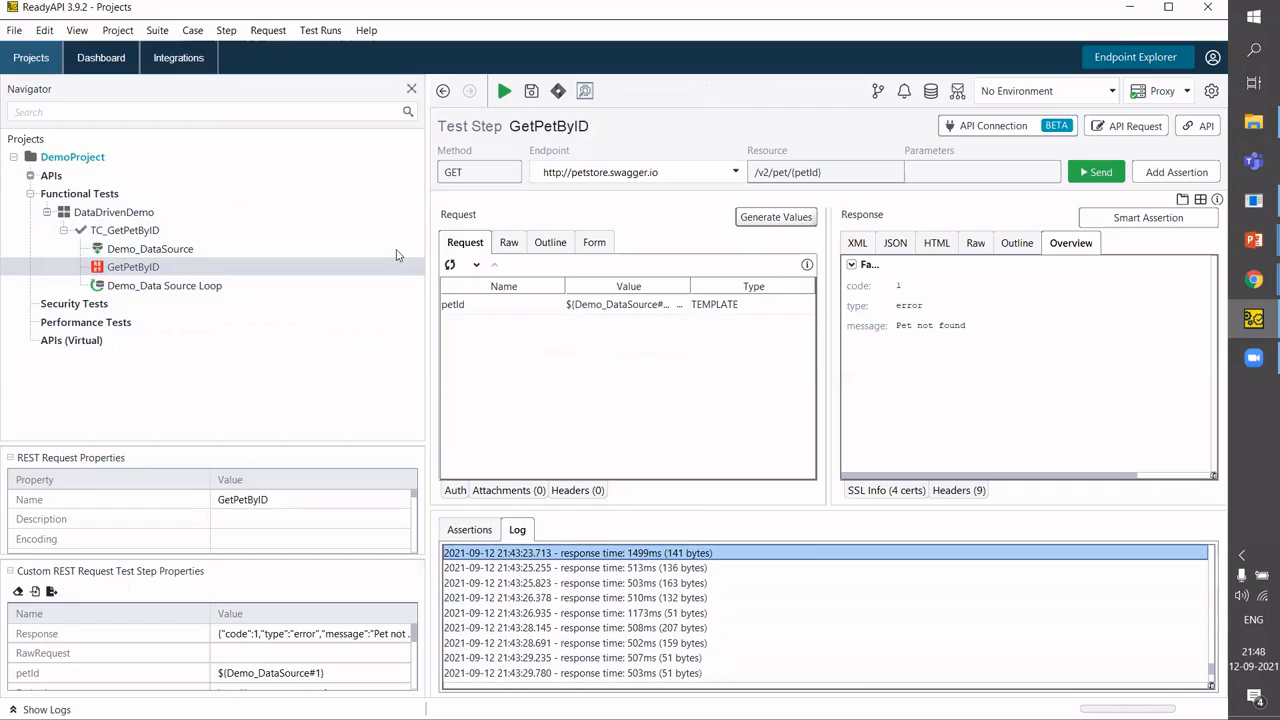
Review the Demo_DataSource, GetPetByID and Demo_Data Source Loop test steps of TC_GetPetByID one after another.
click(183, 255)
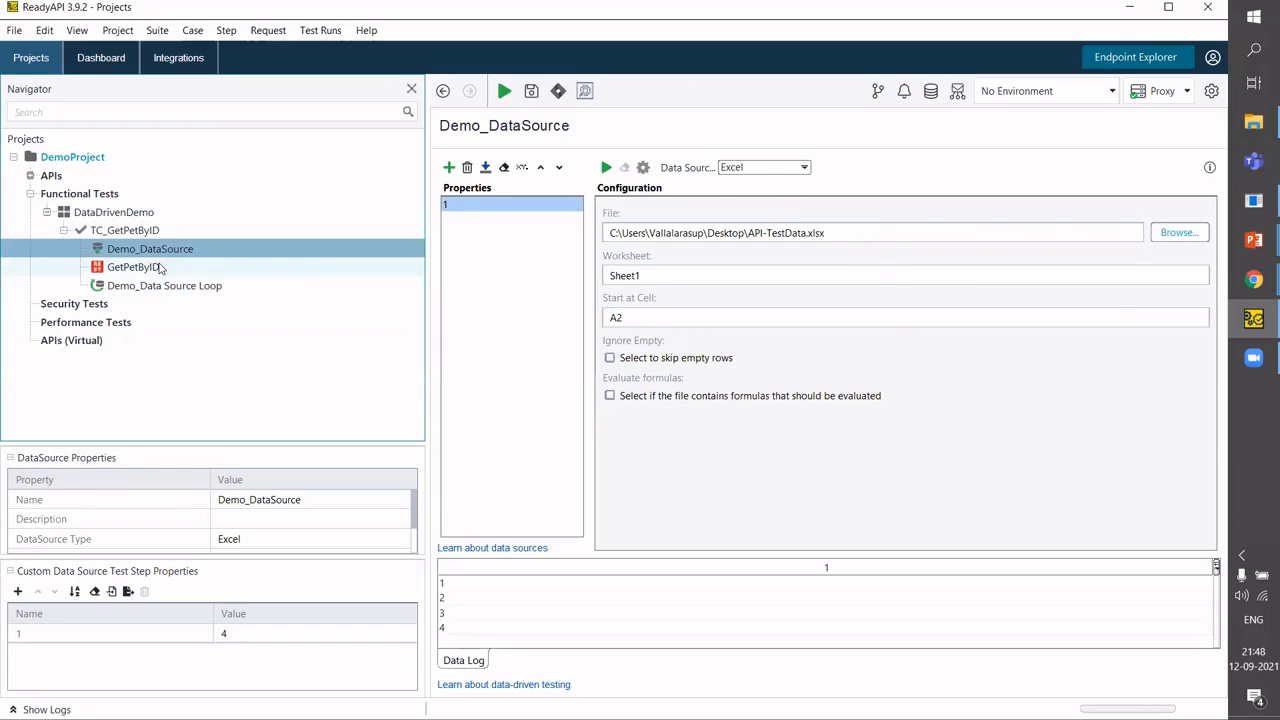
click(160, 268)
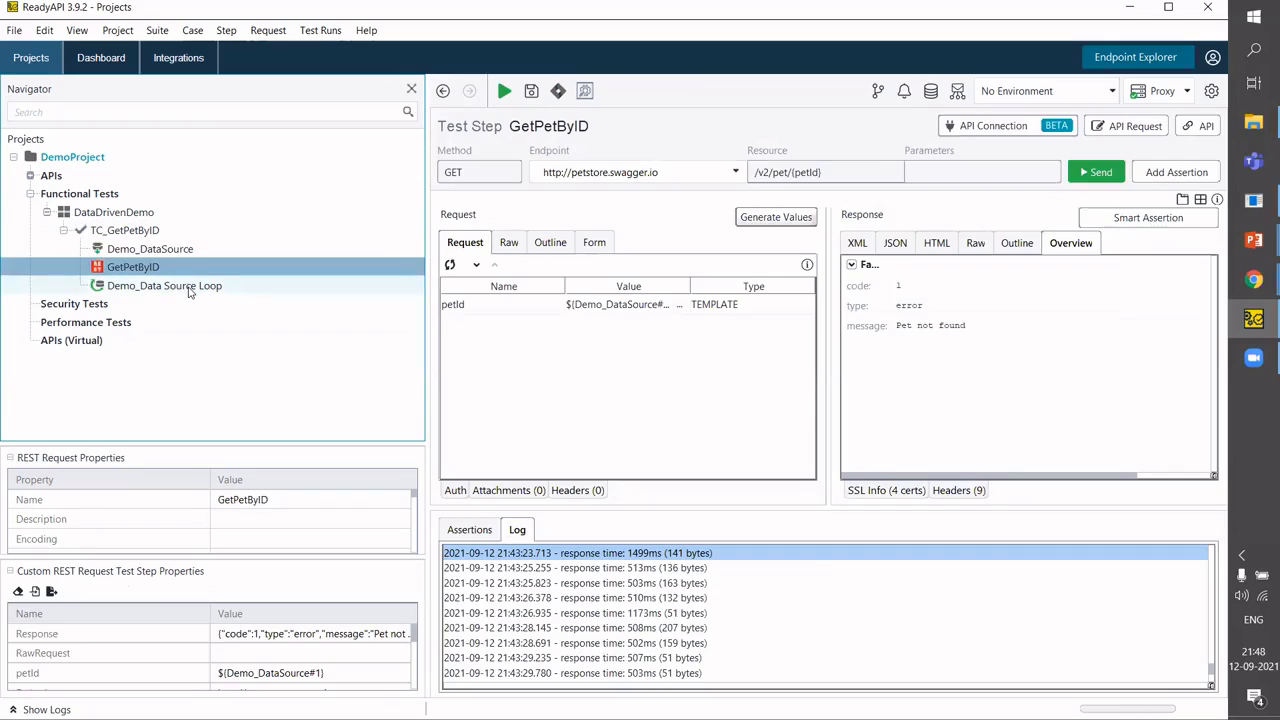
click(190, 288)
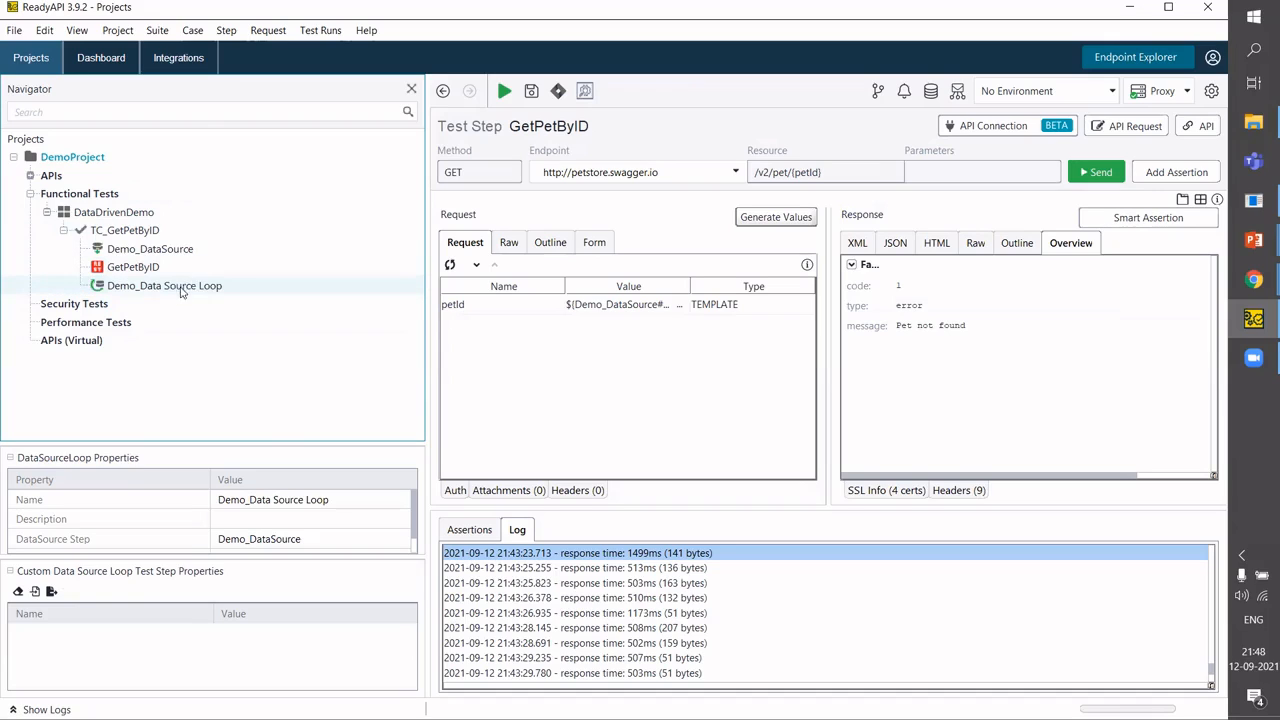
click(193, 285)
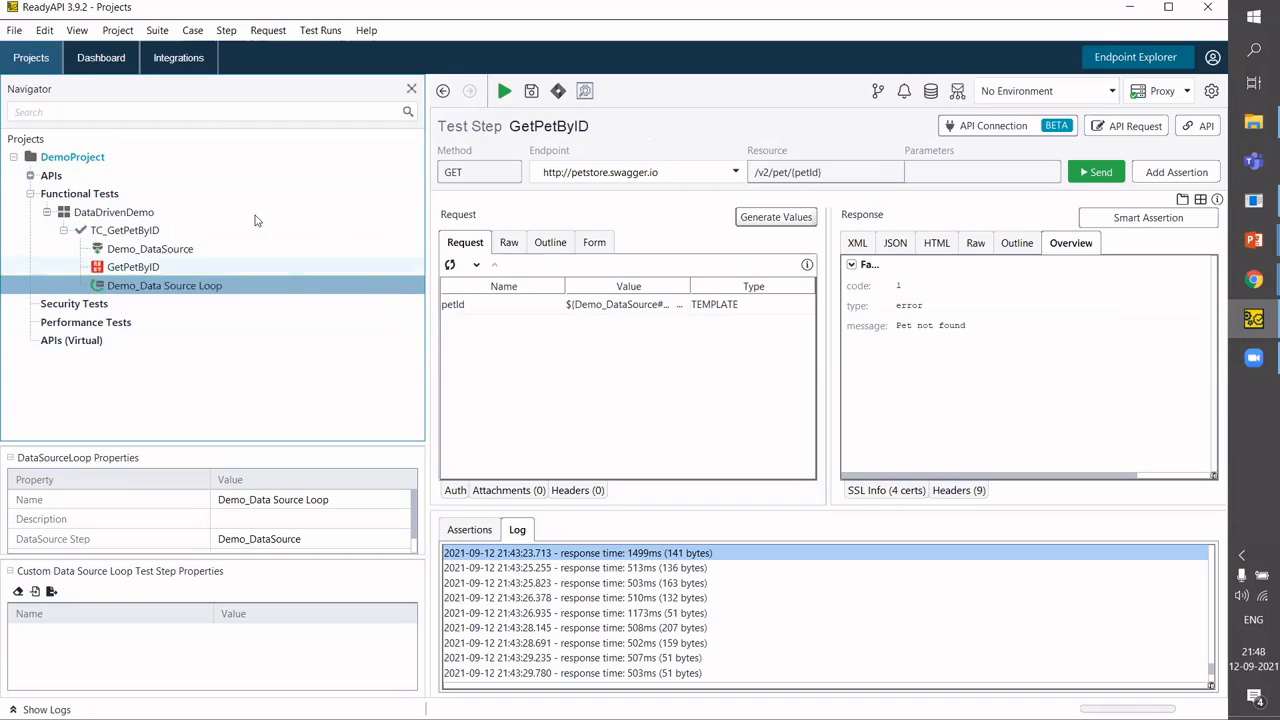
Create a test suite printable report for the DataDrivenDemo suite with the default report options.
click(114, 213)
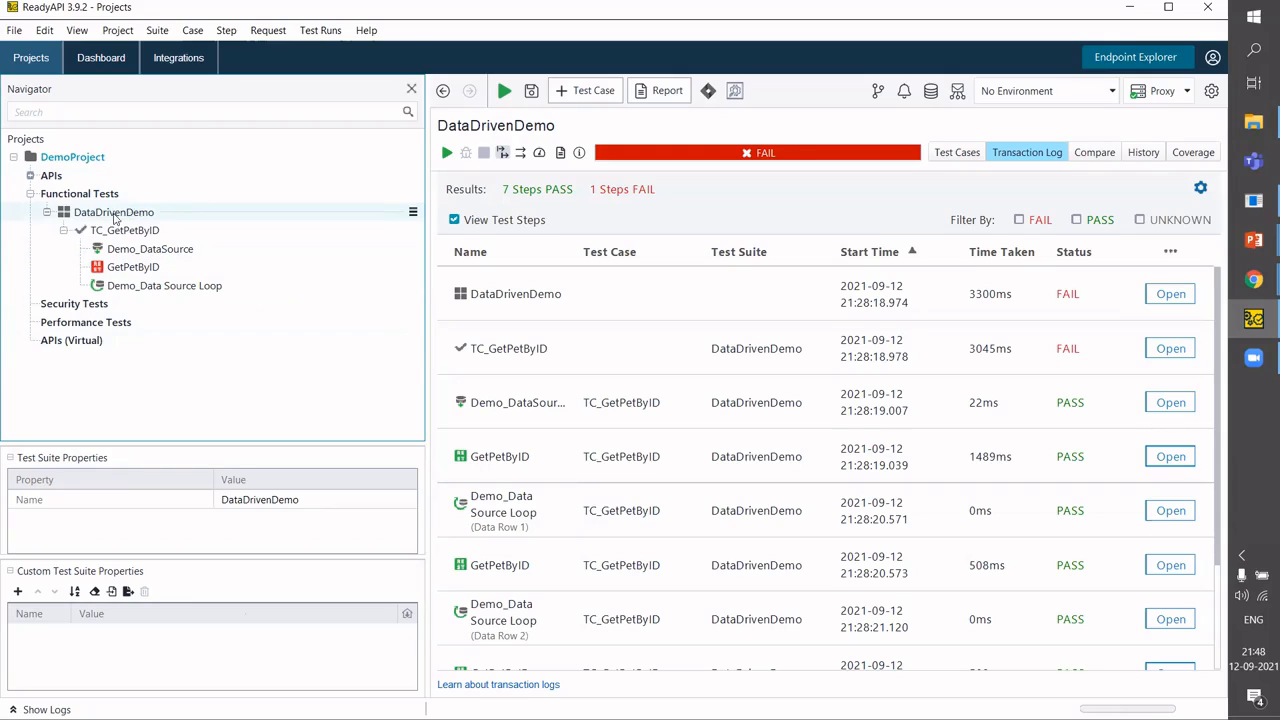
click(311, 212)
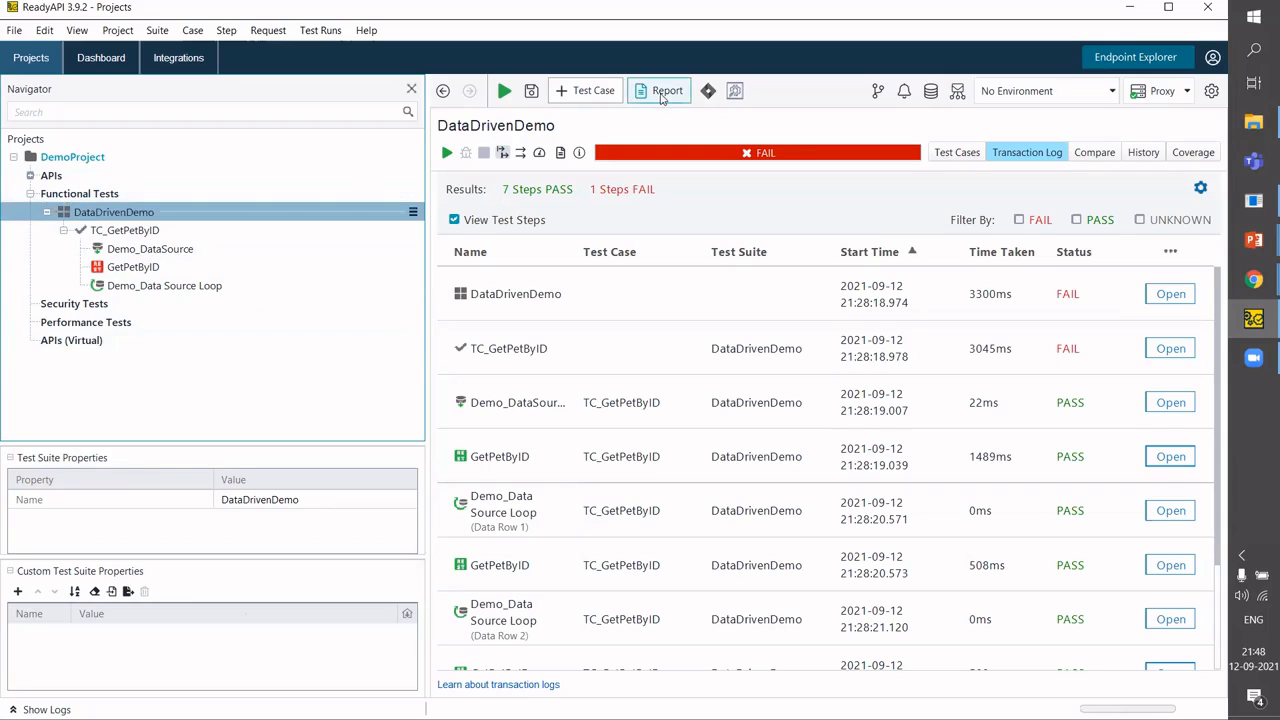
click(662, 92)
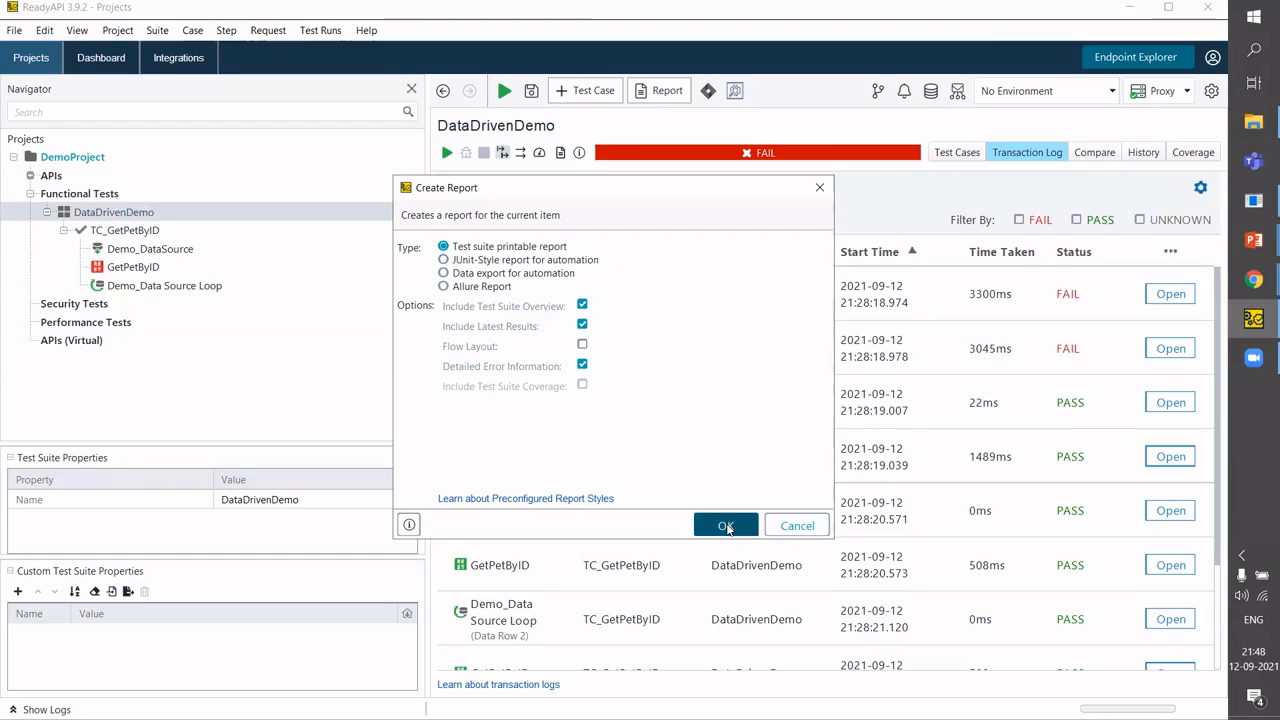
click(726, 527)
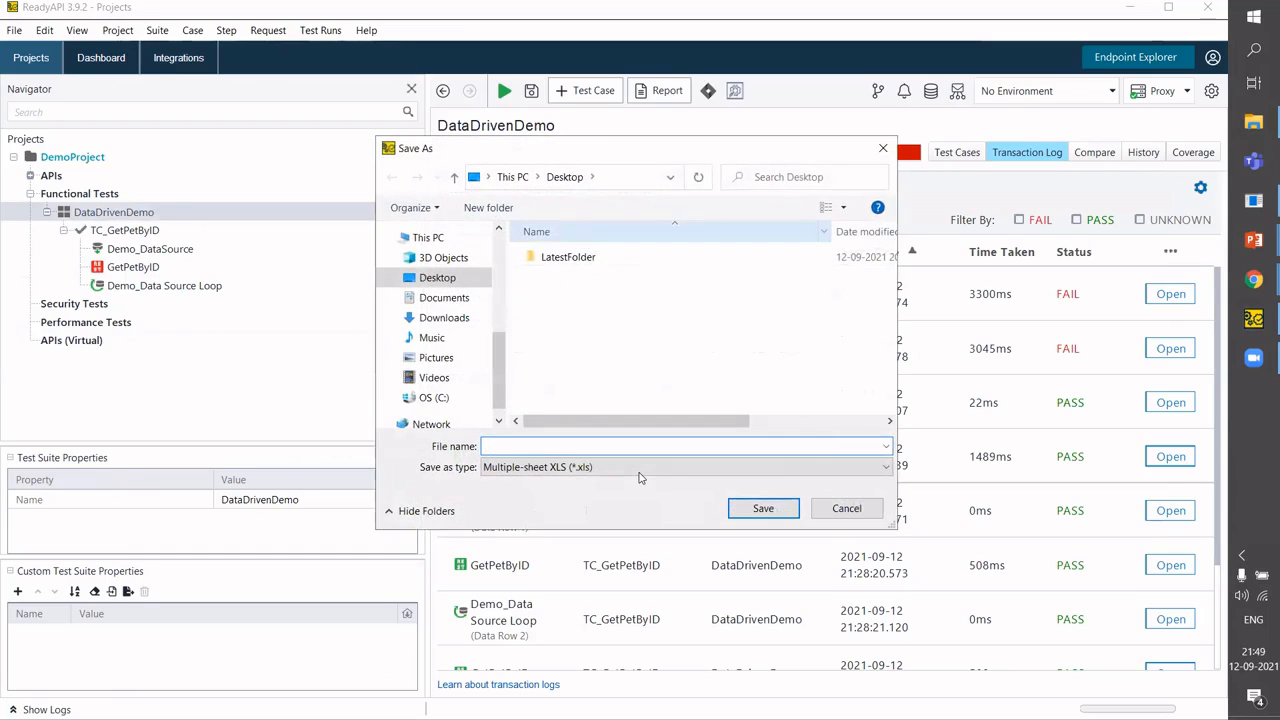
Save the report to the Desktop in PDF format with the file name TestResult.
key(alt+Down)
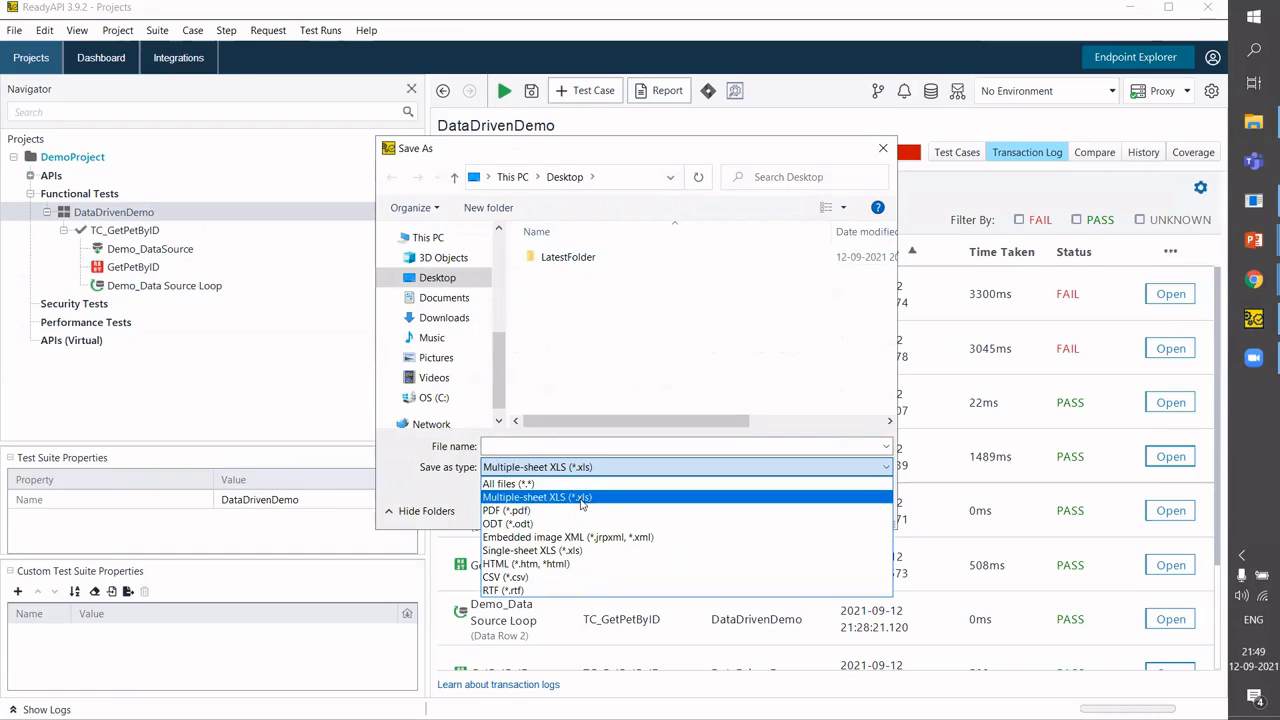
click(581, 510)
click(520, 446)
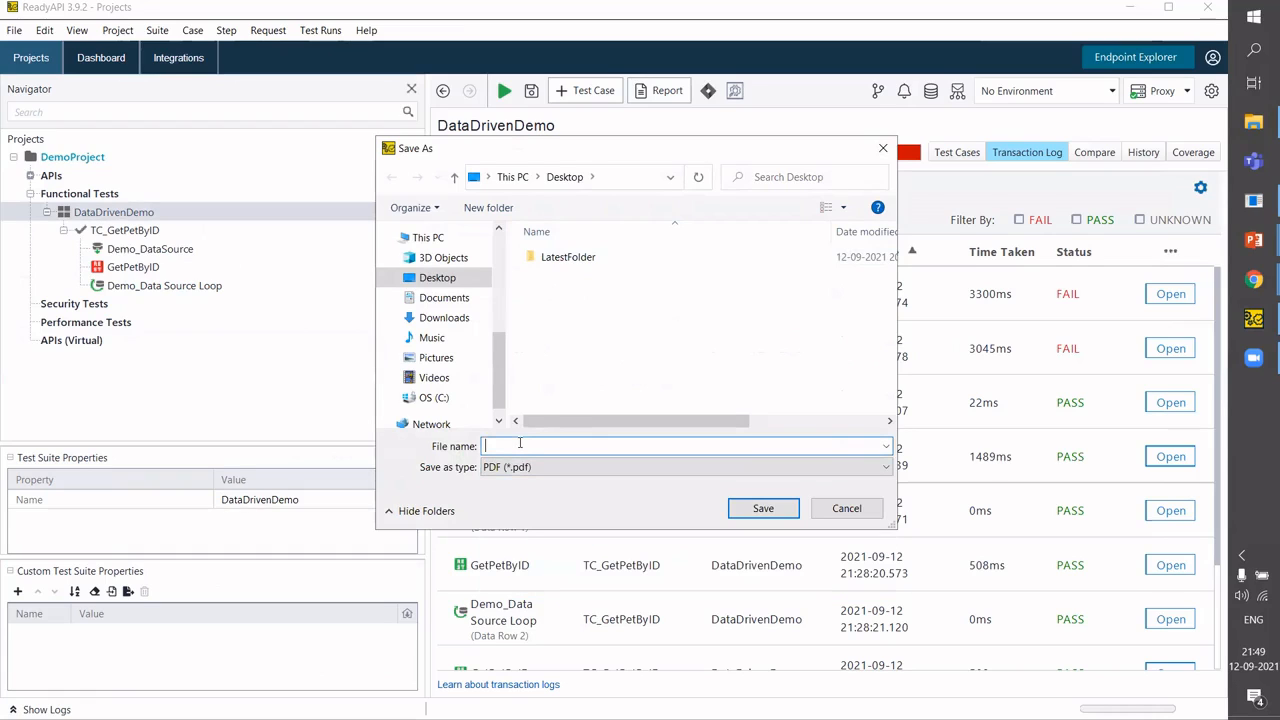
text(TestRe)
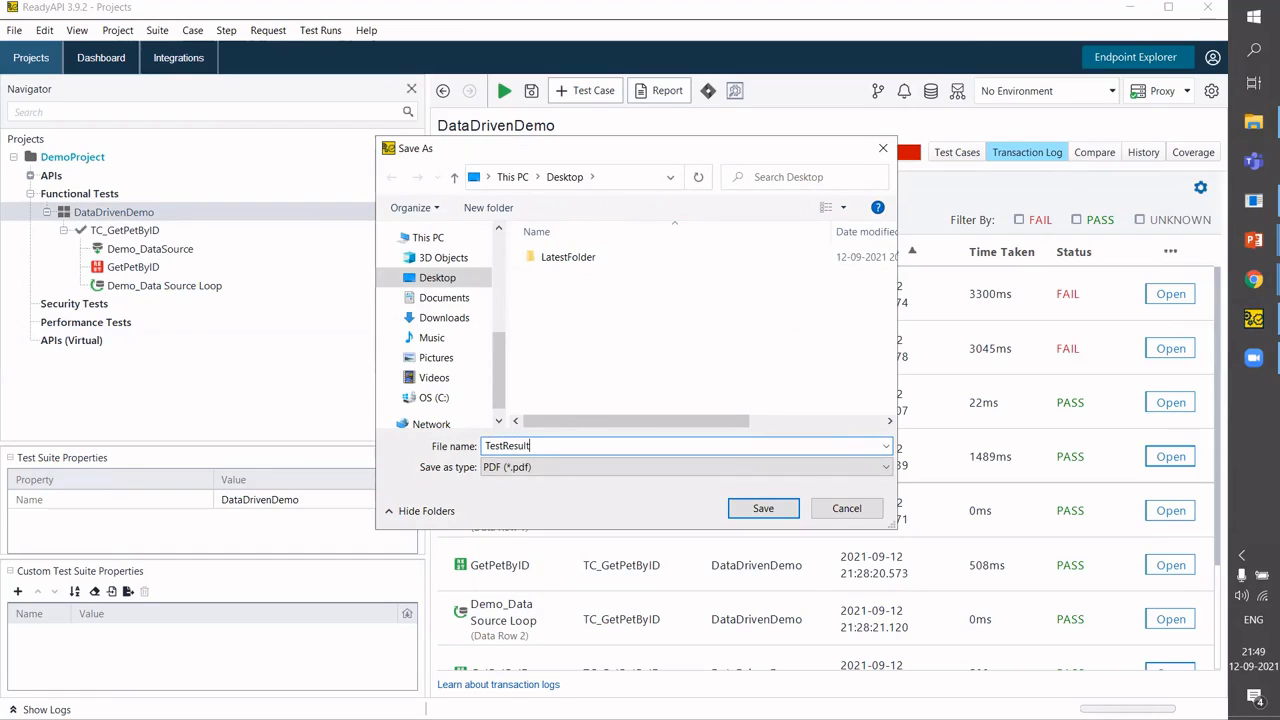
text(sult)
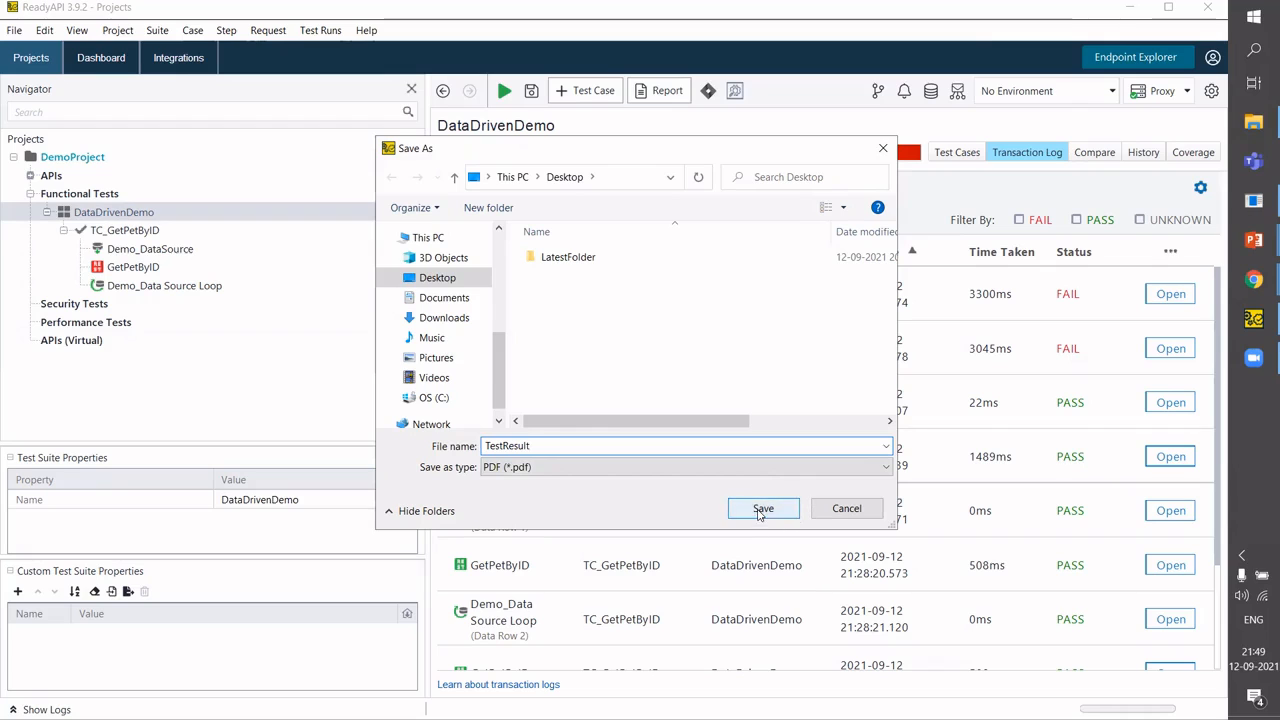
click(760, 510)
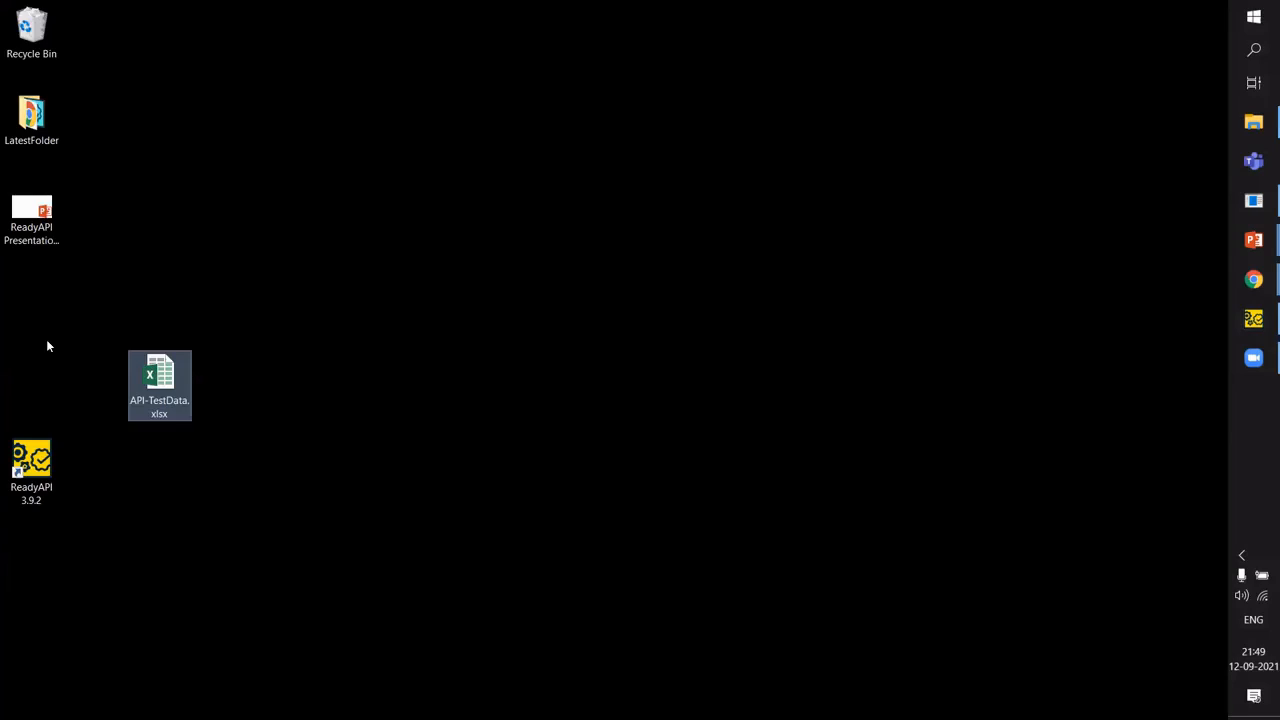
Open TestResult.pdf from the Desktop and examine the Result Metrics section, highlighting the test case, test step and assertion counts.
double_click(32, 304)
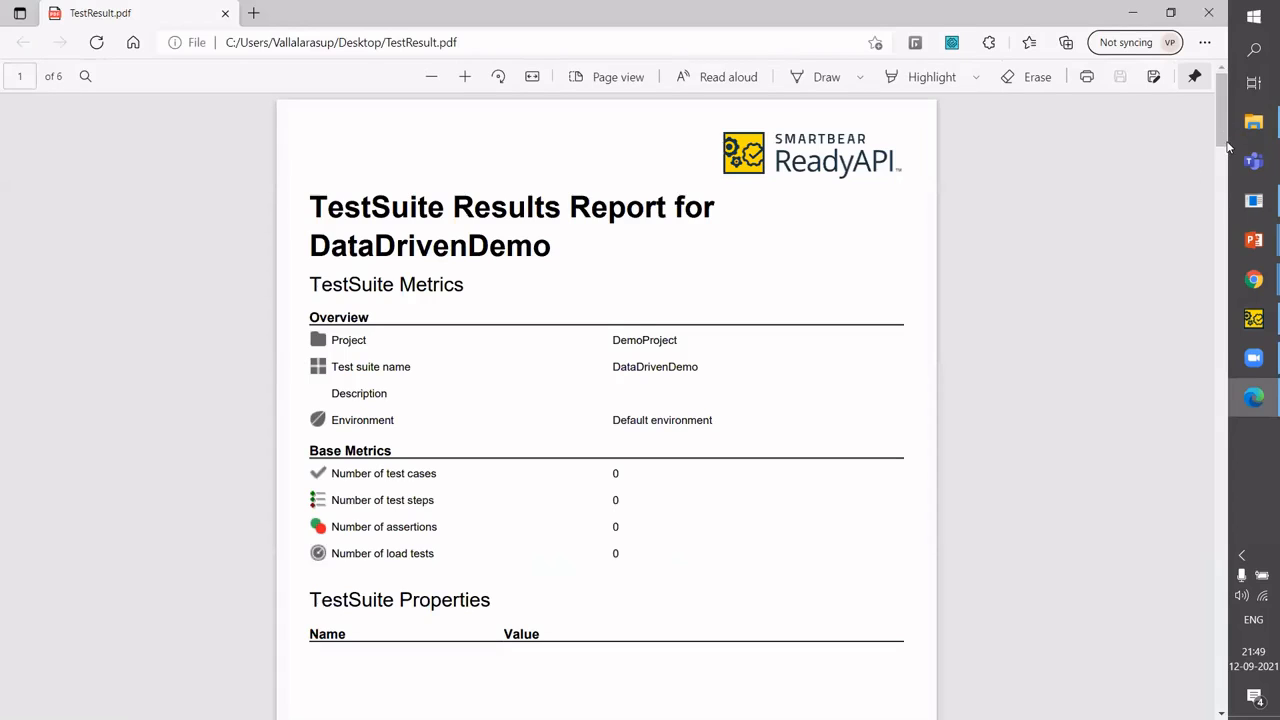
scroll(478, 261, down, 5)
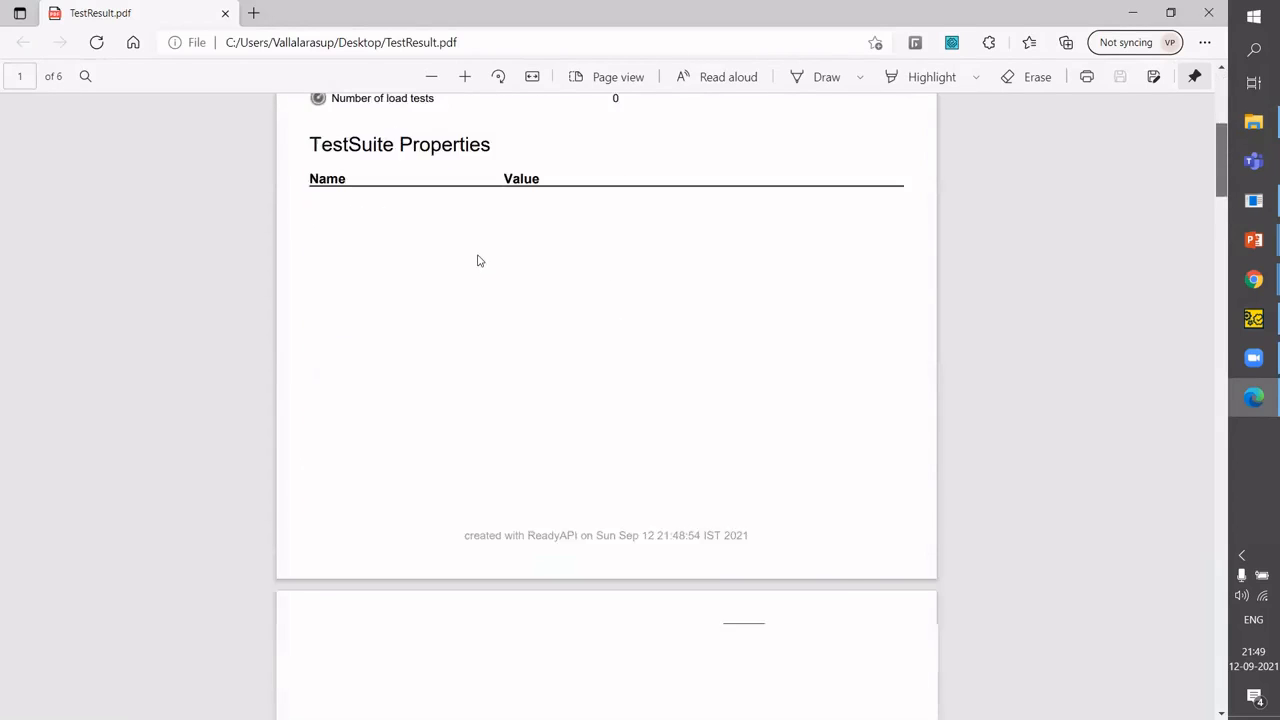
scroll(478, 261, down, 6)
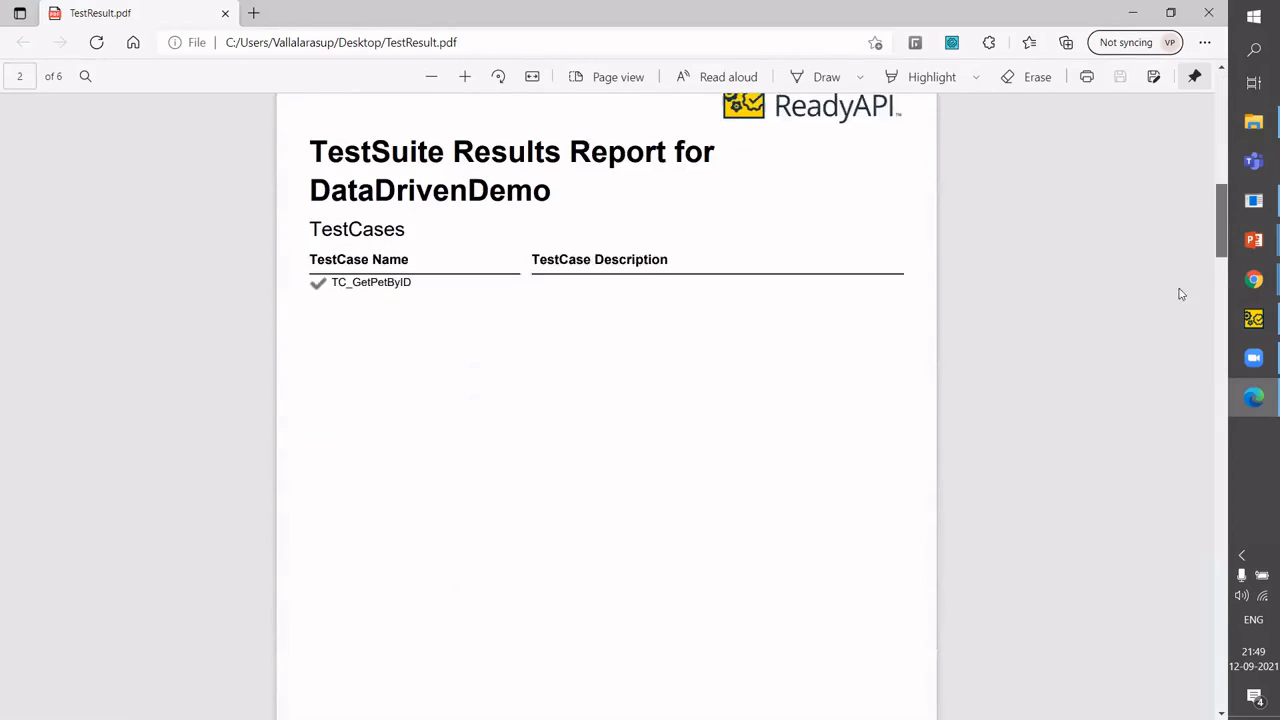
scroll(580, 370, down, 7)
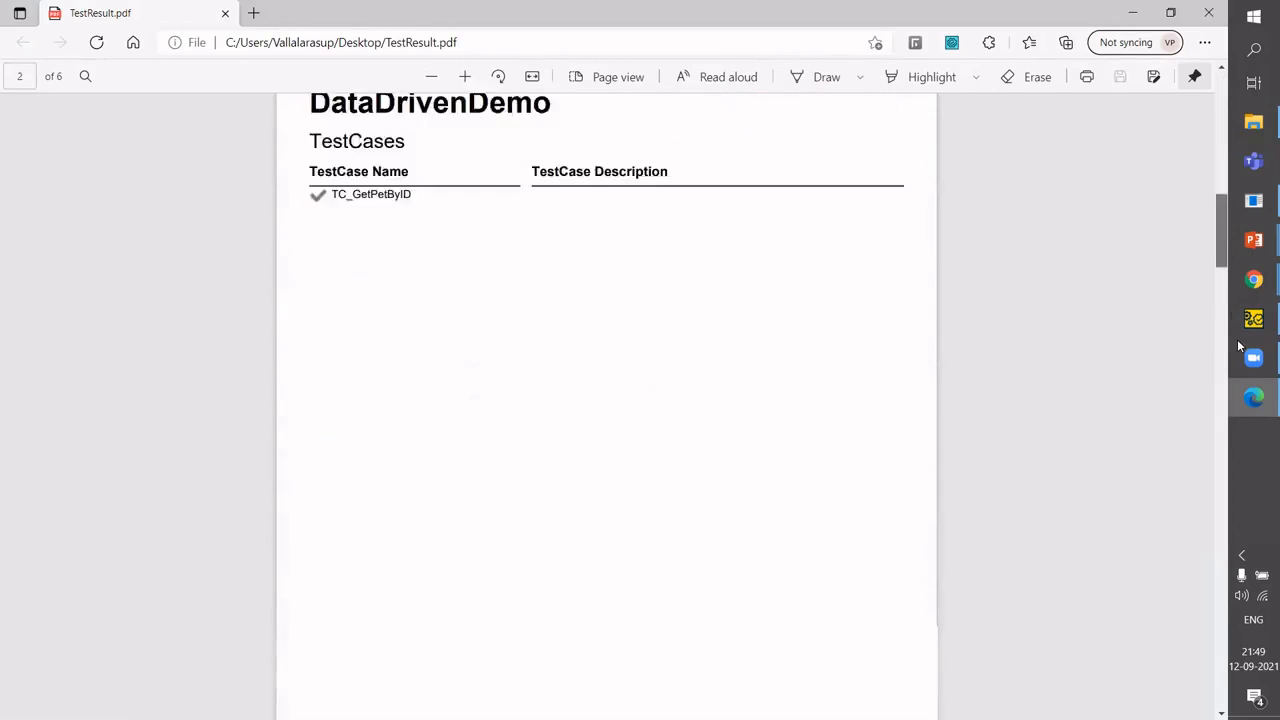
scroll(580, 370, down, 3)
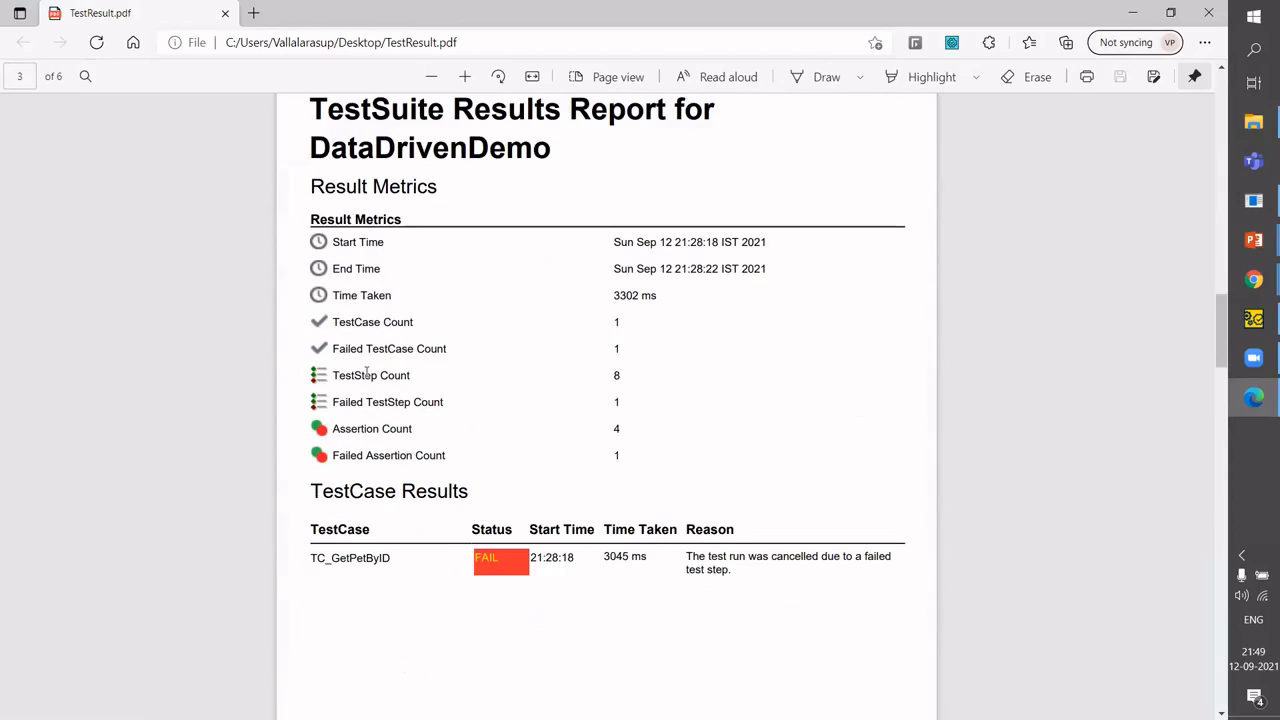
drag(360, 322, 645, 298)
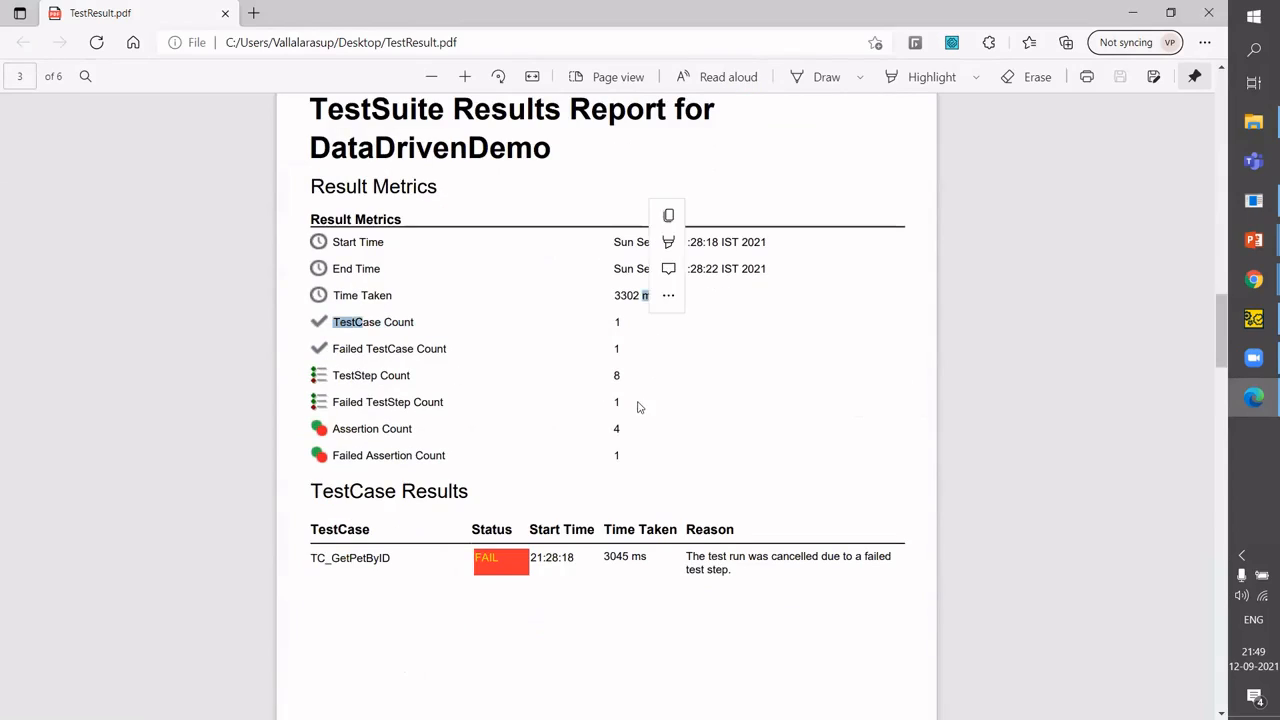
drag(361, 375, 620, 378)
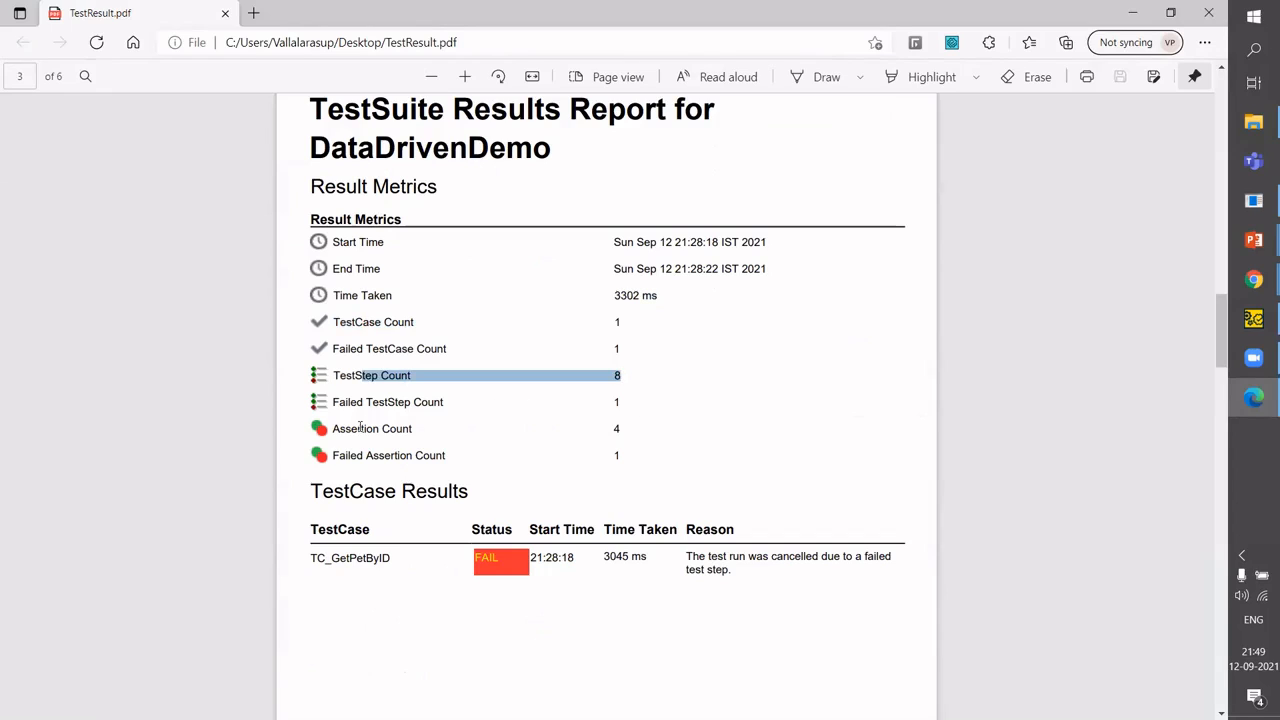
drag(352, 430, 632, 436)
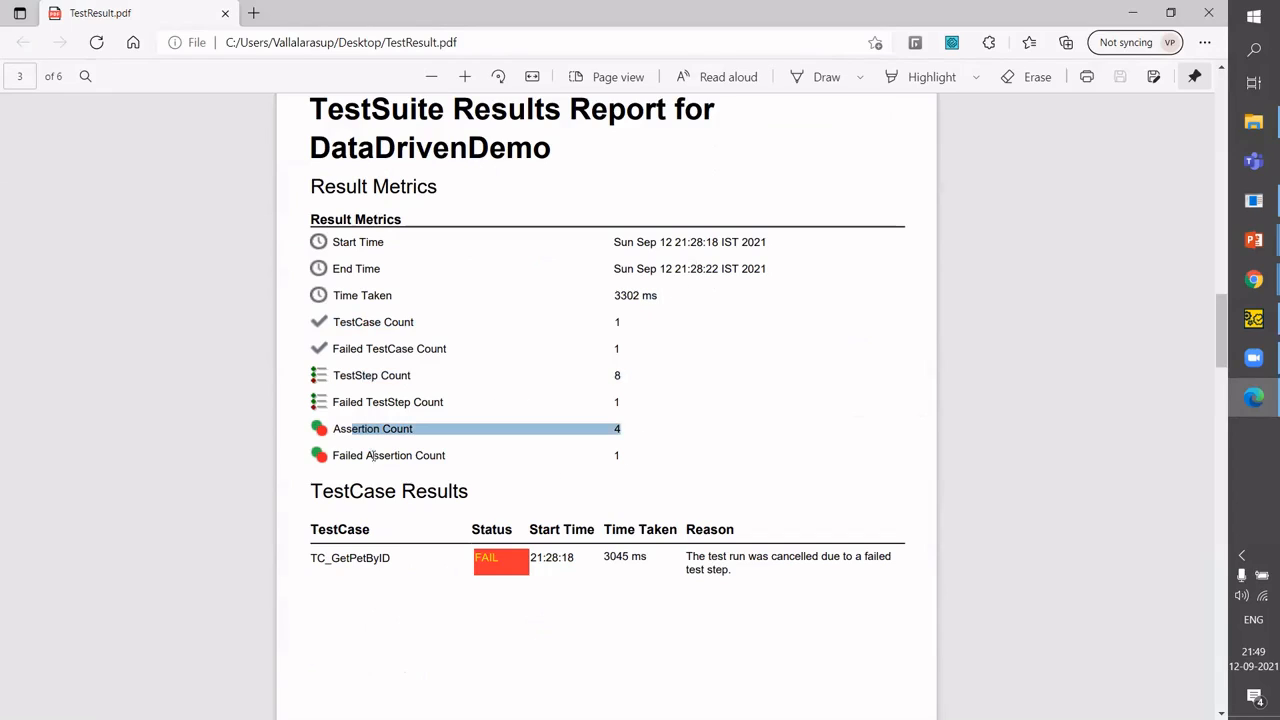
drag(352, 456, 651, 460)
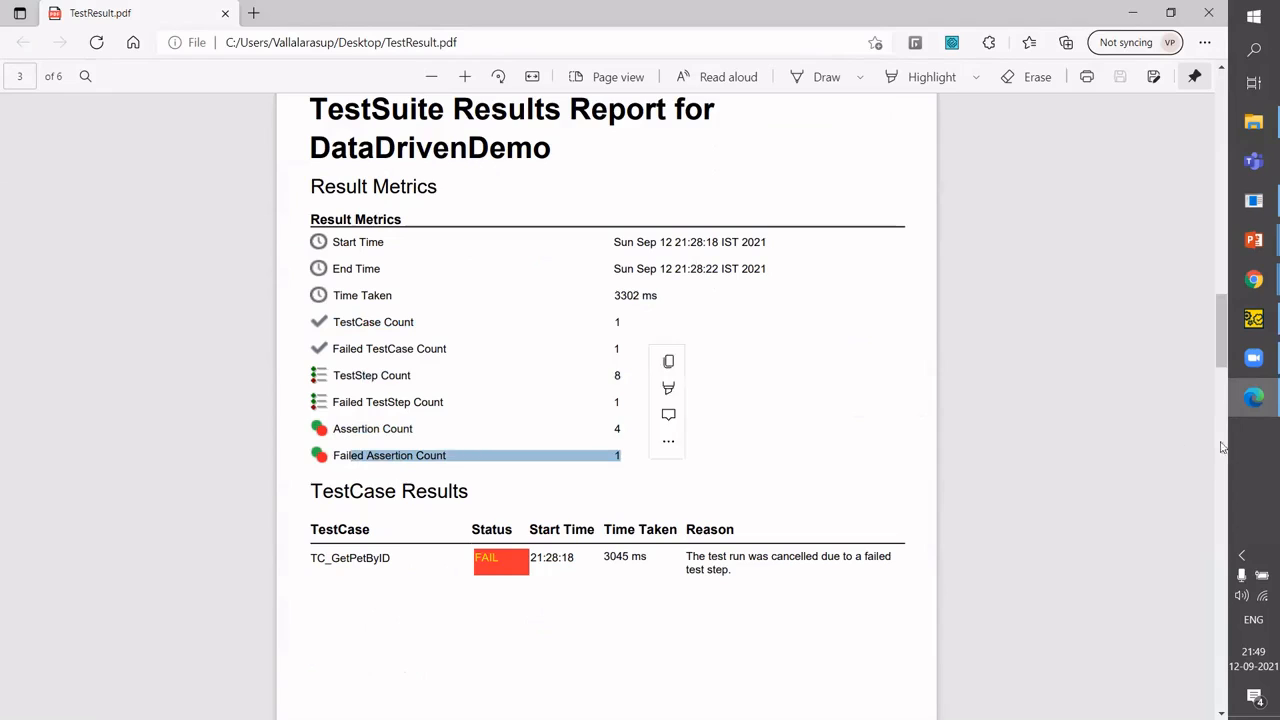
Read the report's test step results and parameters, through to the failed GetPetByID step's status, request and response details.
scroll(1222, 408, down, 1)
scroll(1222, 420, down, 10)
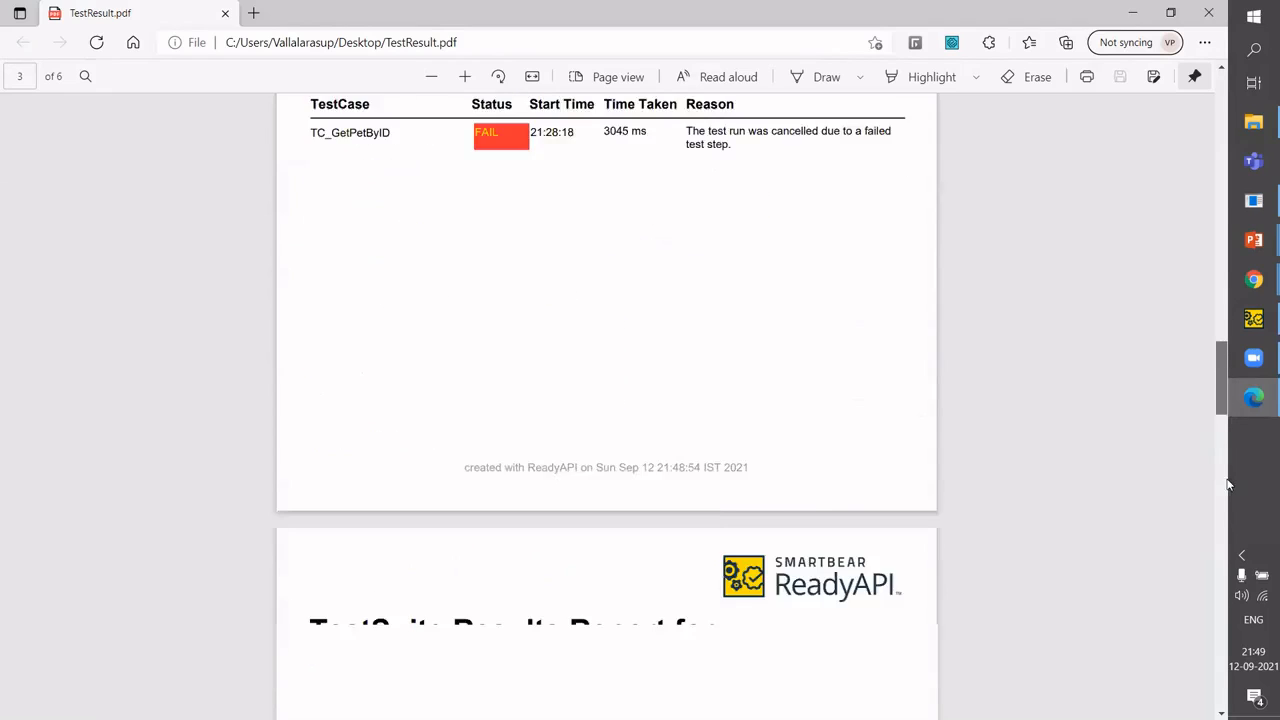
scroll(1230, 510, down, 5)
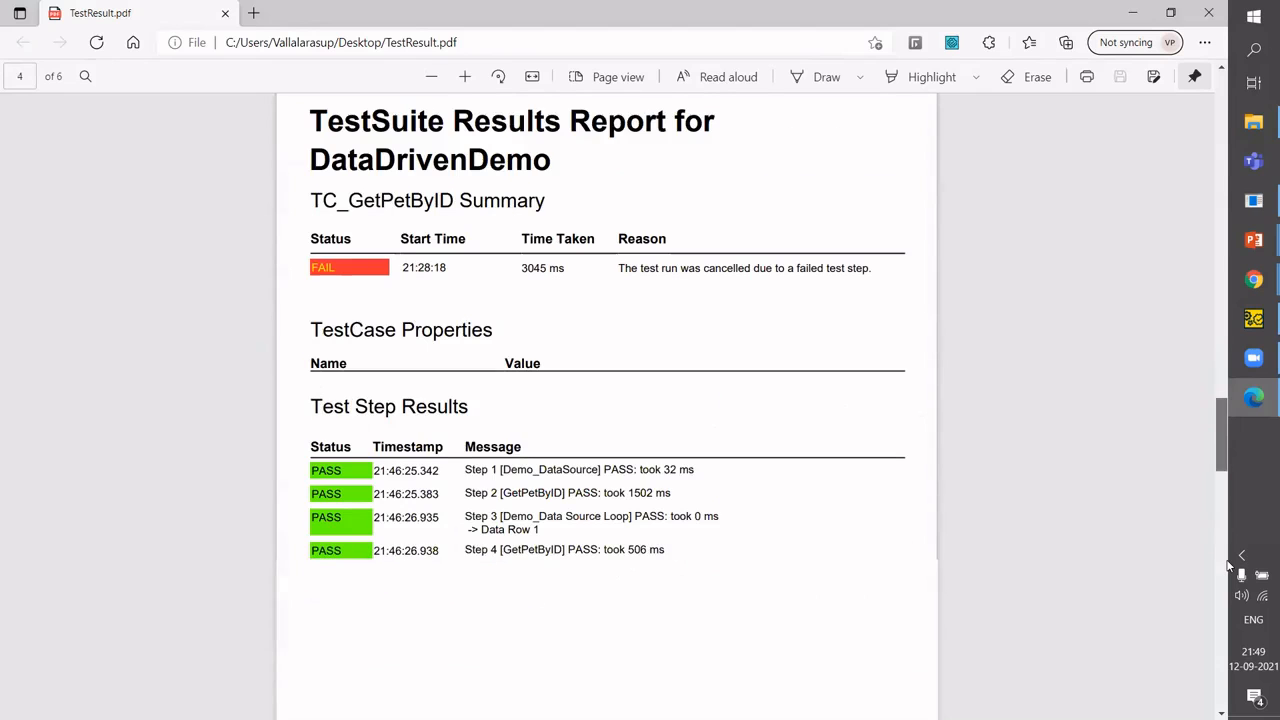
scroll(1236, 651, down, 7)
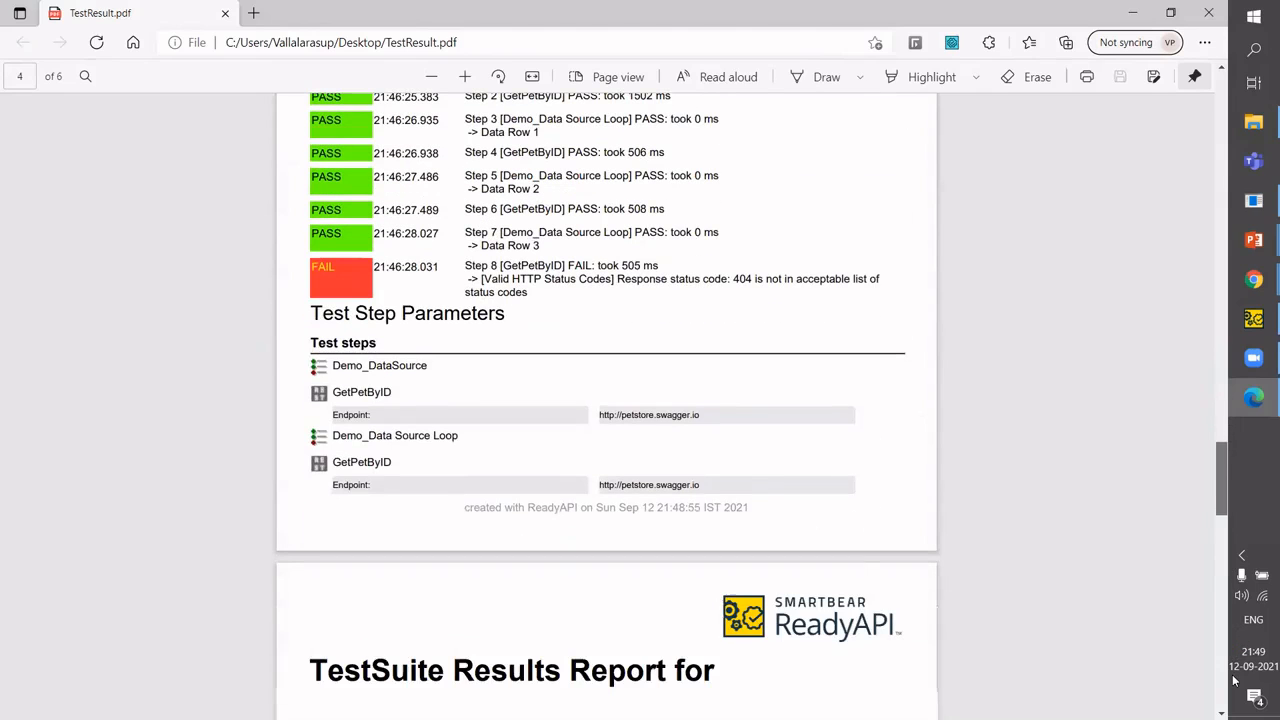
scroll(1233, 688, down, 7)
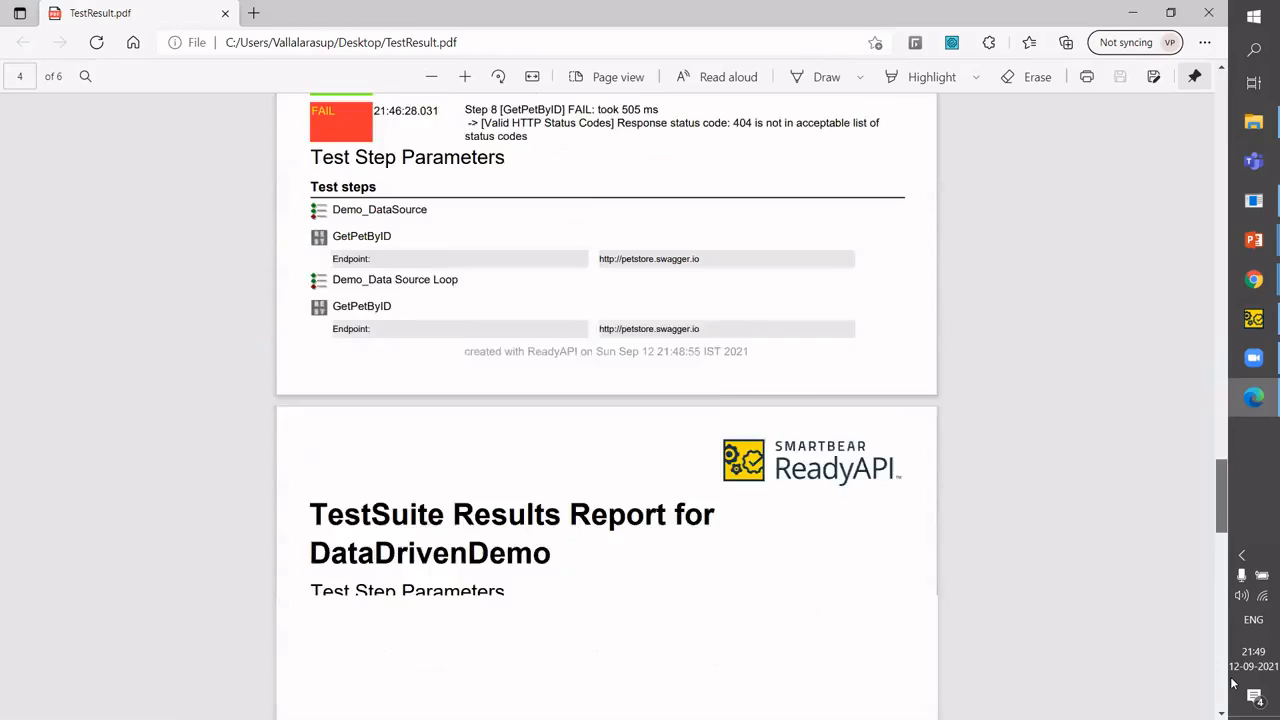
scroll(1233, 682, down, 5)
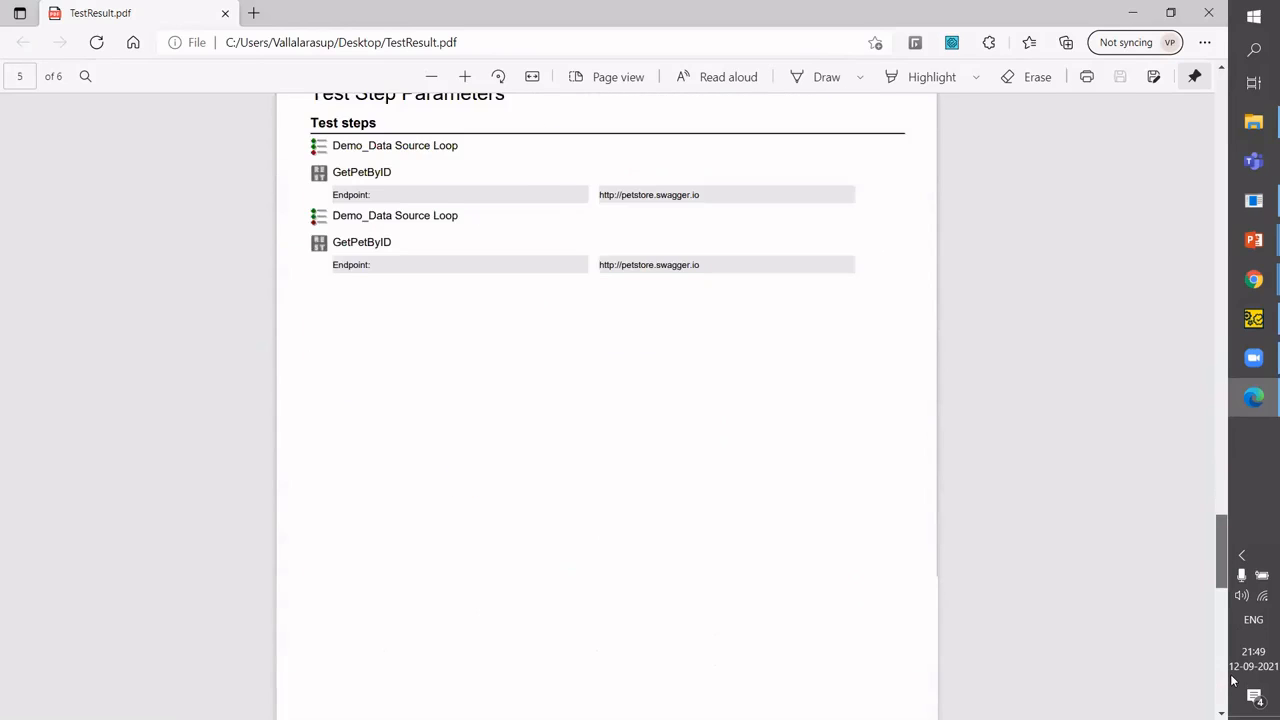
scroll(1233, 680, down, 10)
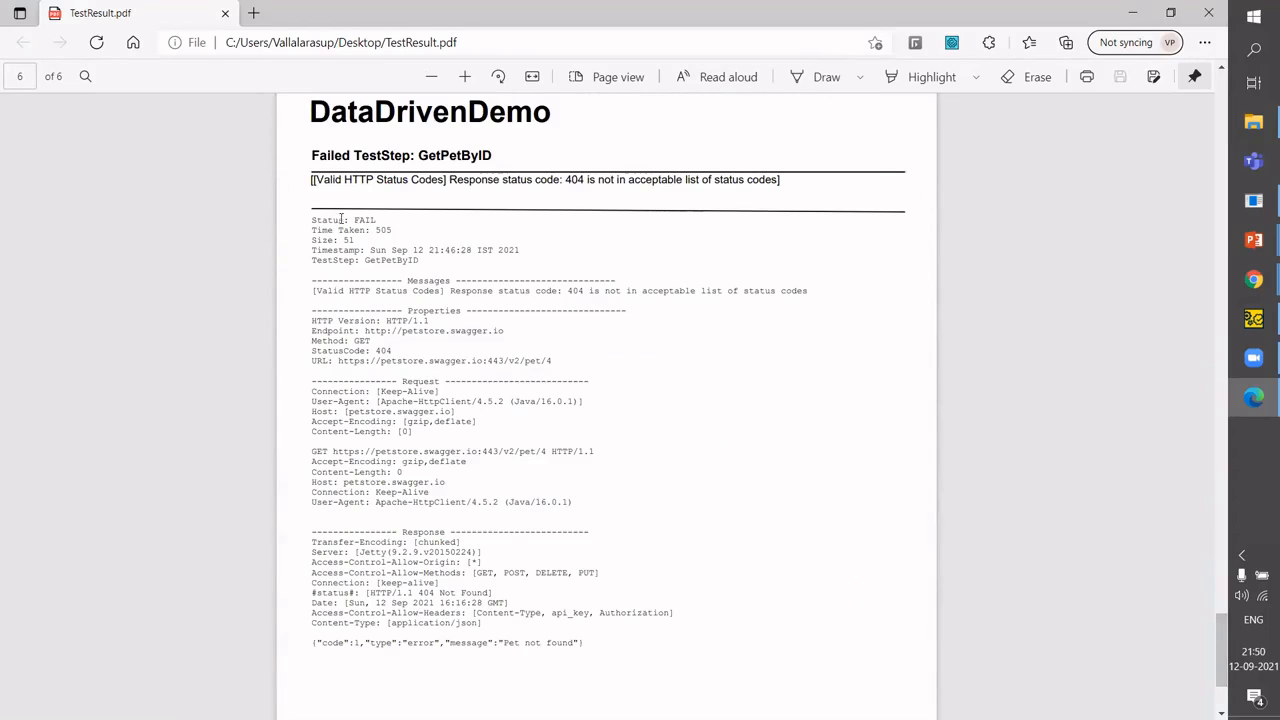
drag(338, 220, 641, 617)
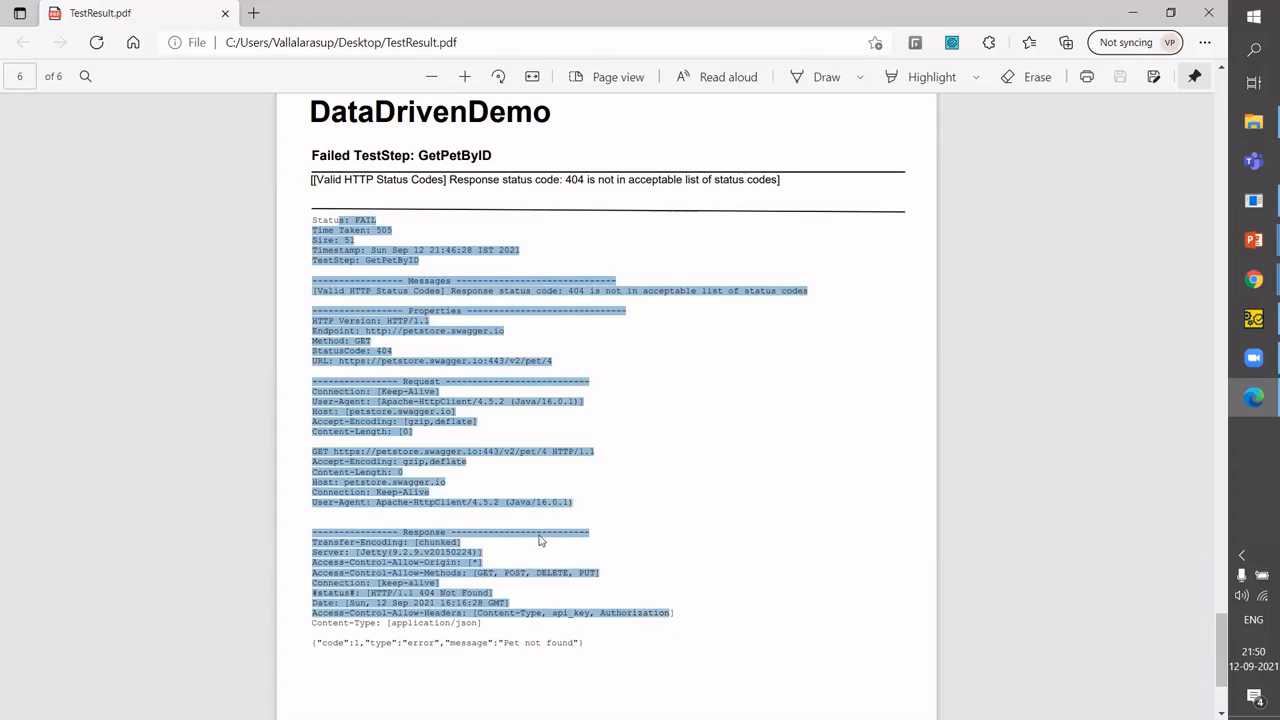
Clear the text selection in TestResult.pdf and go back to the report's earlier pages.
right_click(641, 614)
click(420, 572)
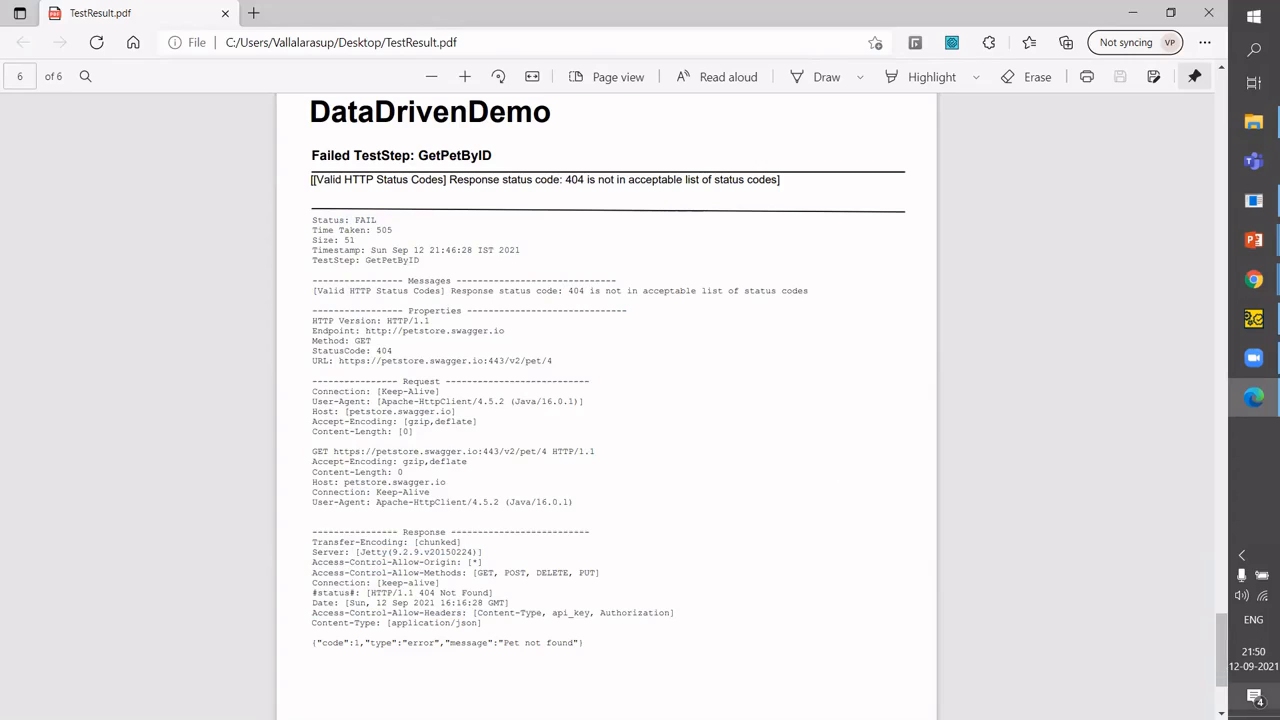
drag(1221, 669, 1149, 121)
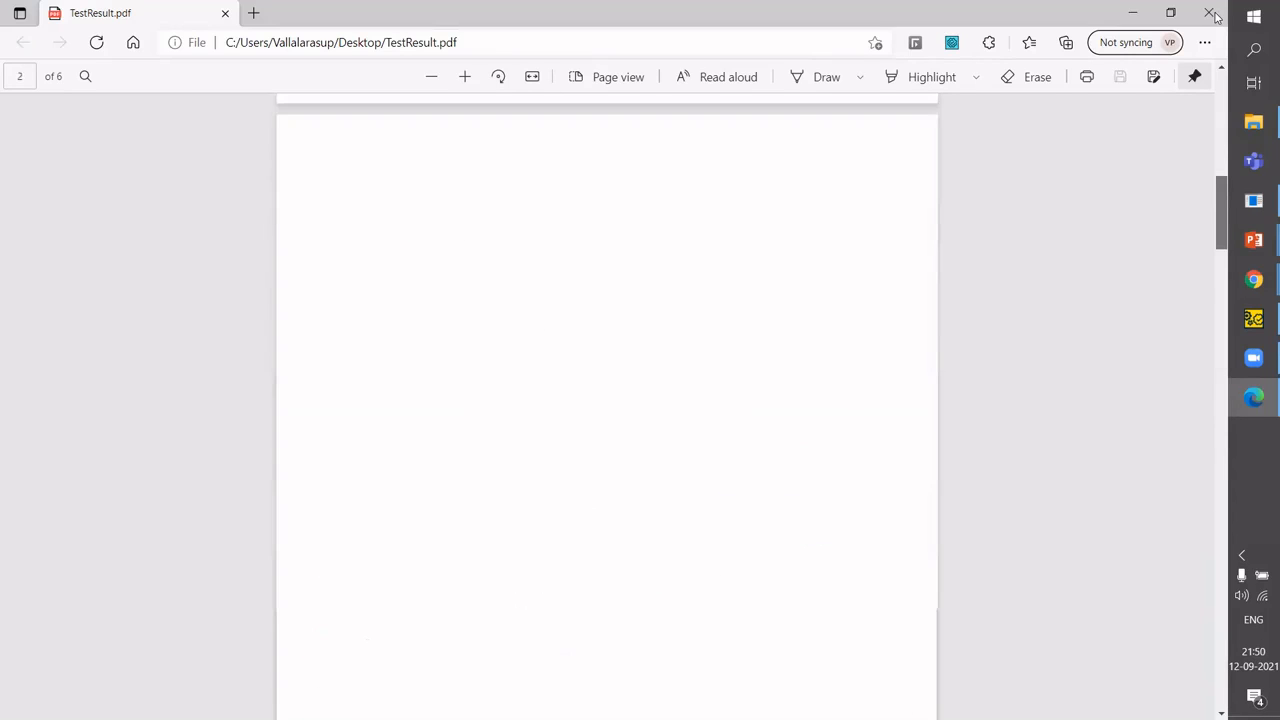
scroll(694, 251, up, 8)
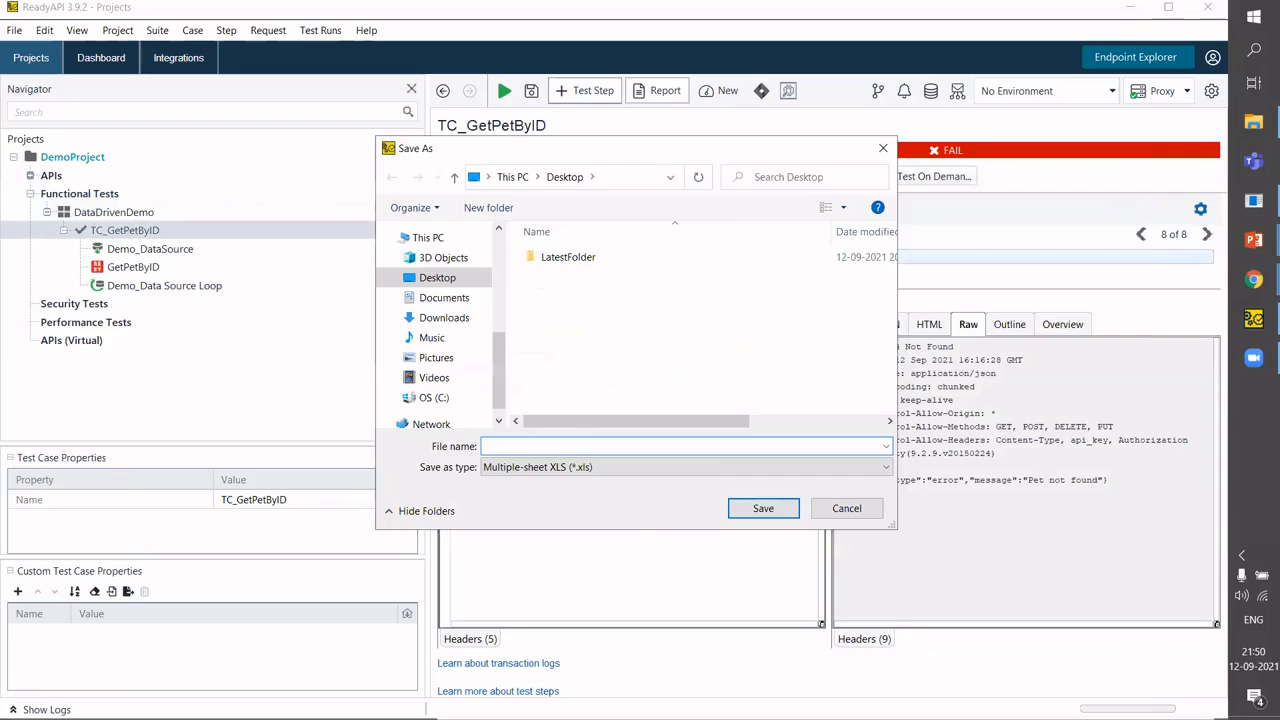
Save the TC_GetPetByID test case report to the Desktop in PDF format with the file name TestCaselevelReport.
text(TestCaselevelReport)
click(556, 472)
click(745, 511)
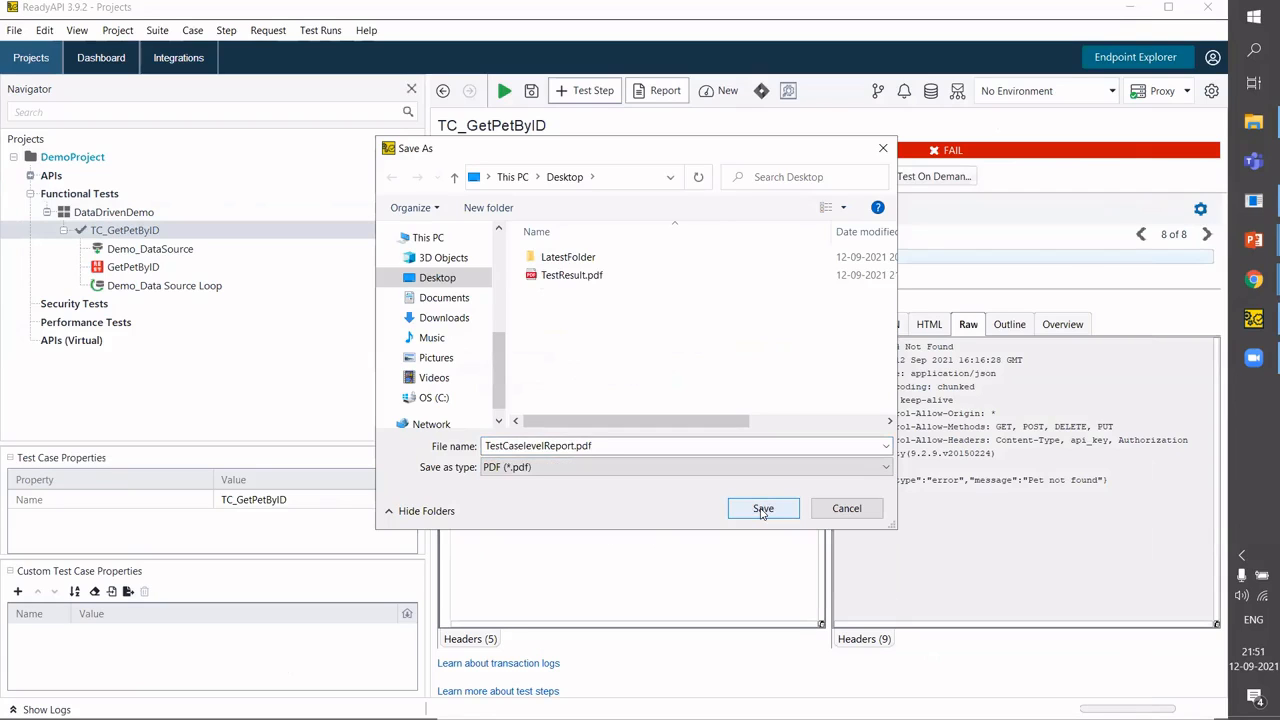
click(763, 512)
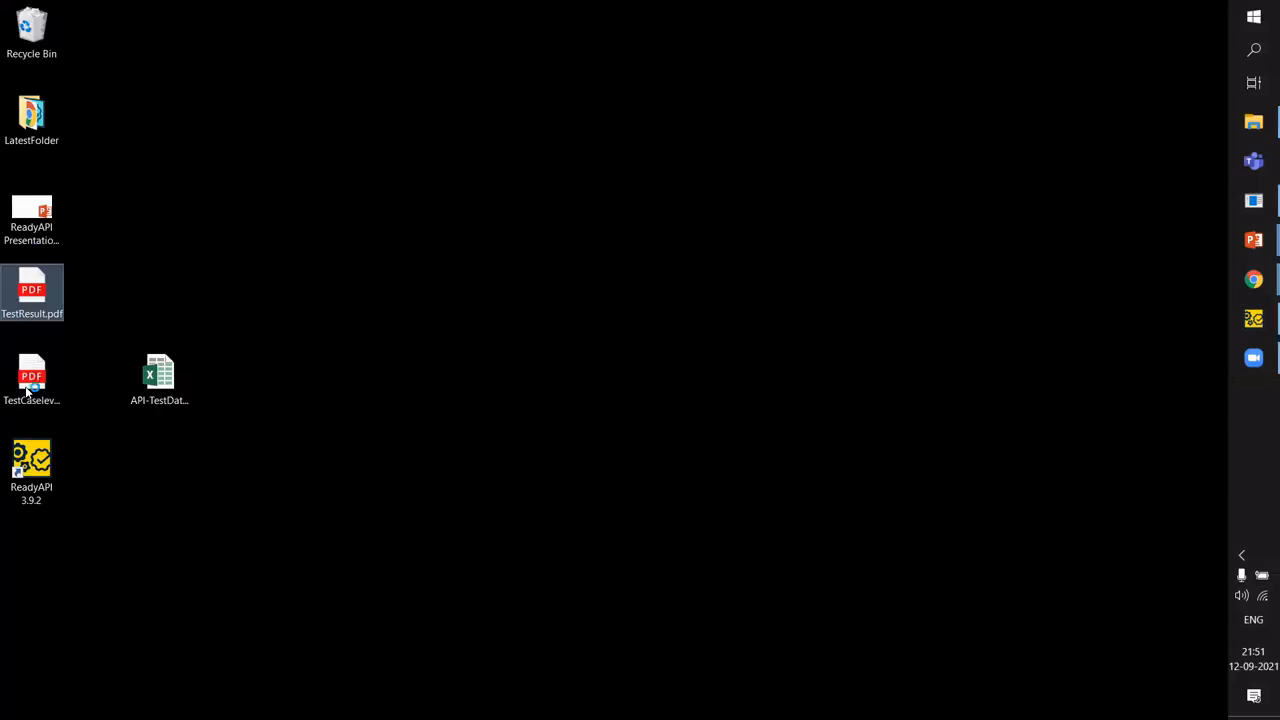
Open TestCaselevelReport.pdf from the Desktop and examine its TestCase Metrics, including the Overview and Base Metrics sections.
double_click(28, 388)
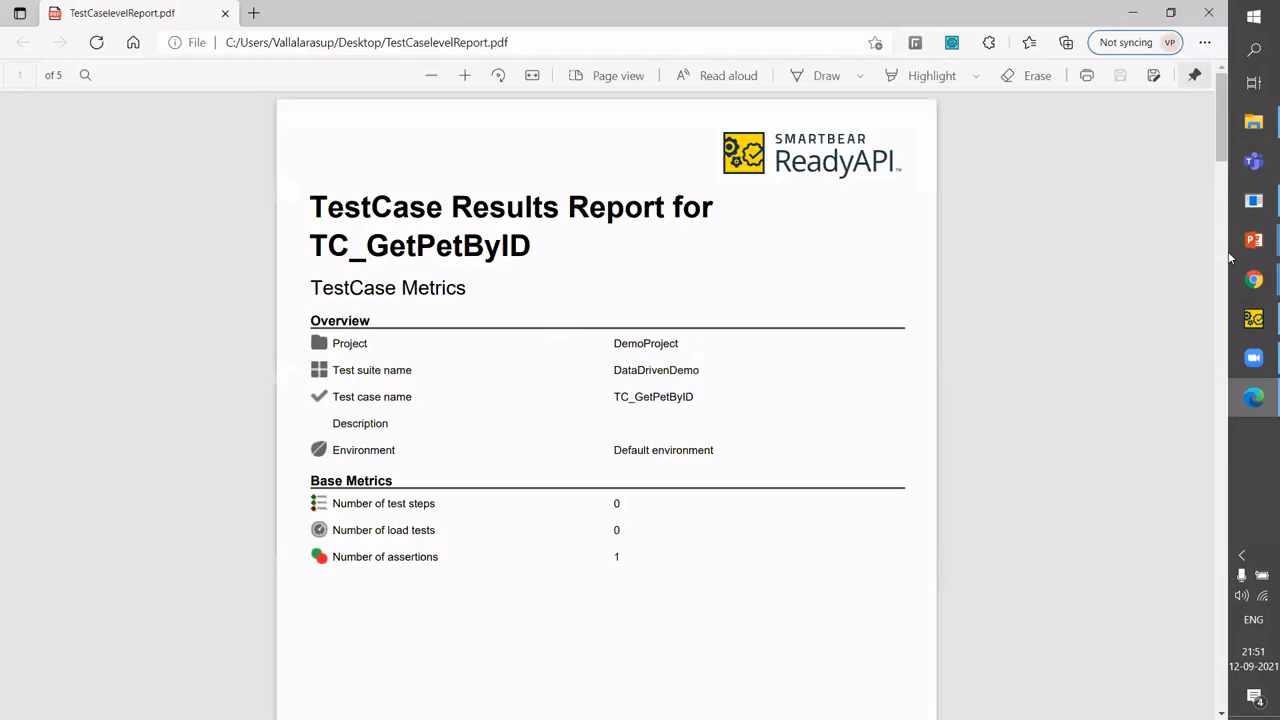
scroll(1230, 460, down, 1)
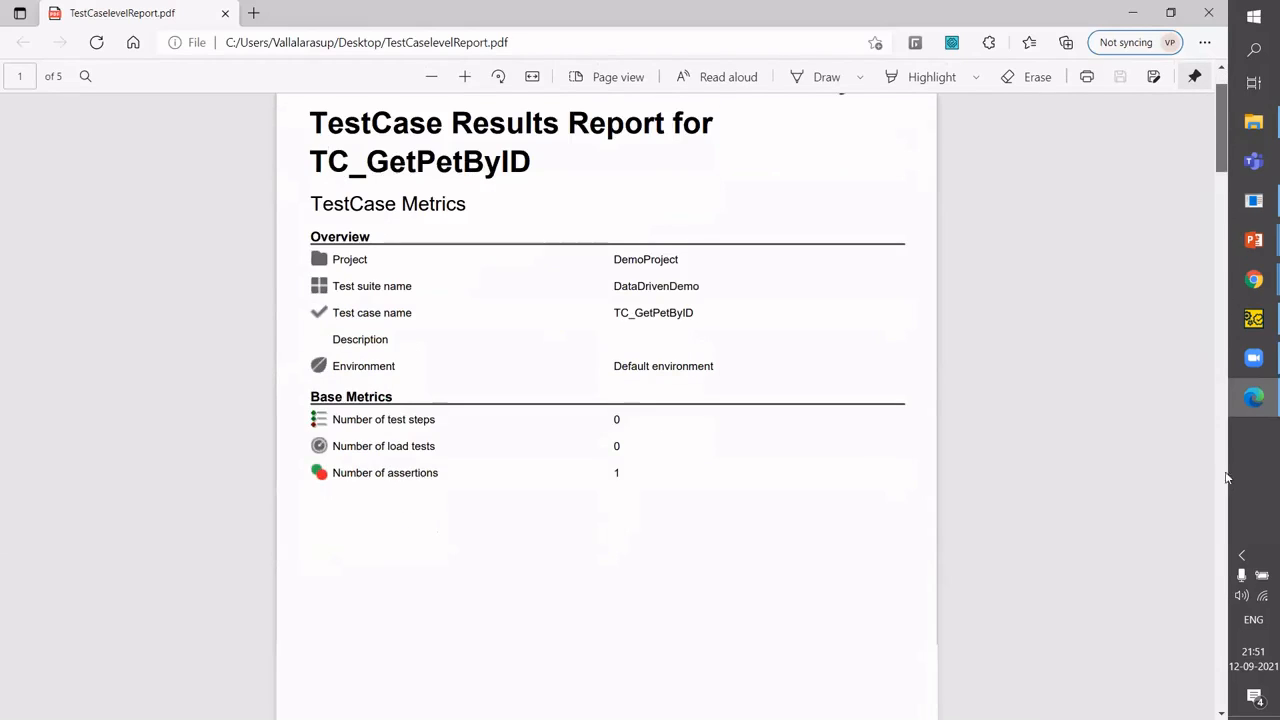
scroll(1228, 513, down, 5)
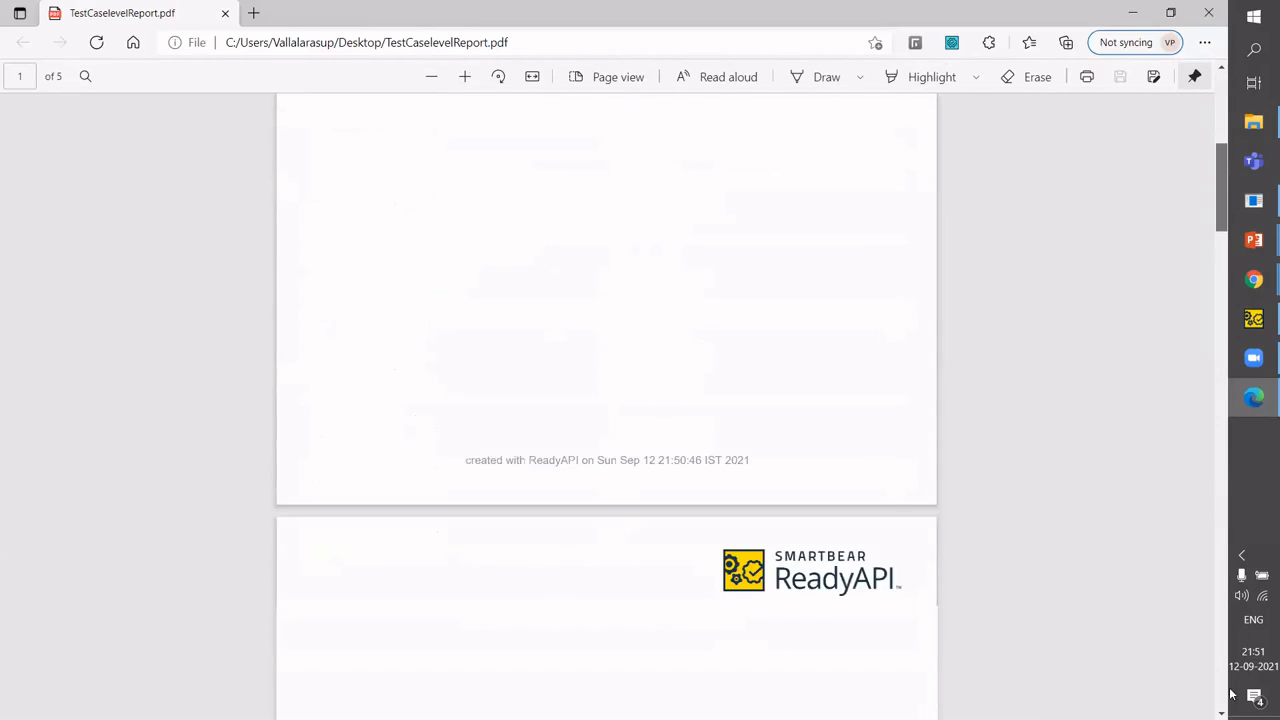
scroll(1230, 537, down, 3)
scroll(1189, 366, down, 12)
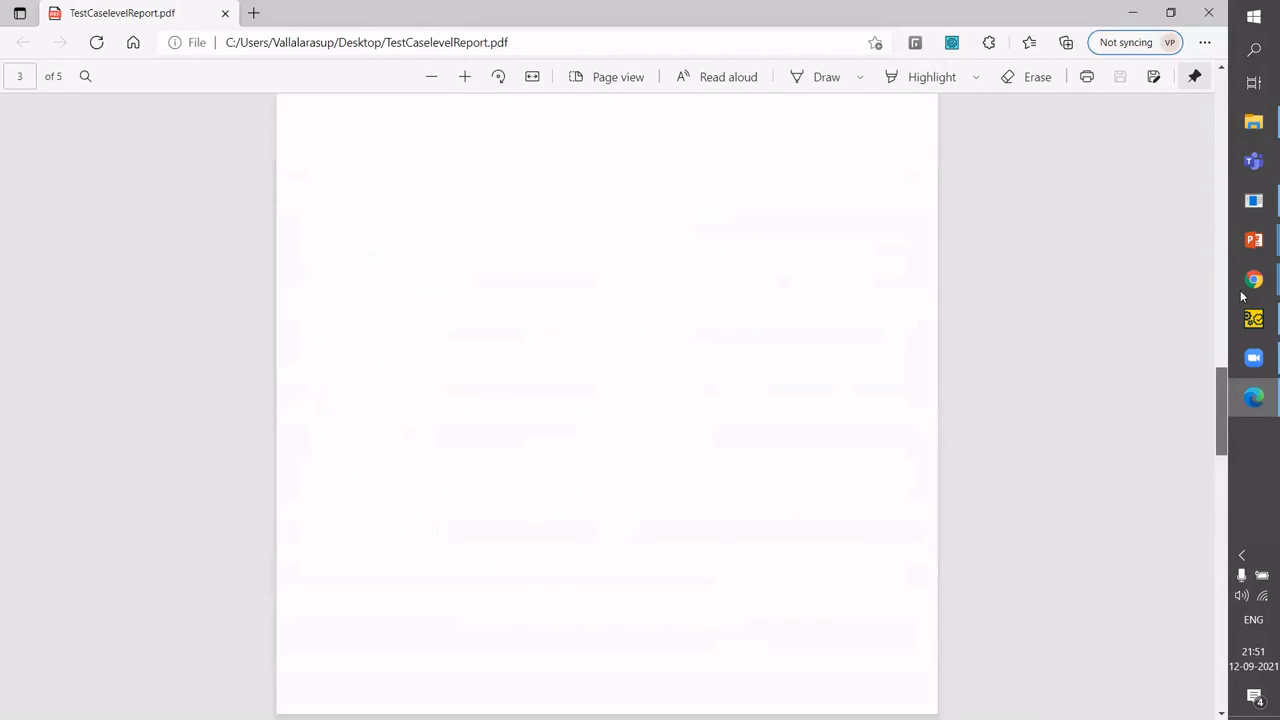
scroll(1157, 134, up, 17)
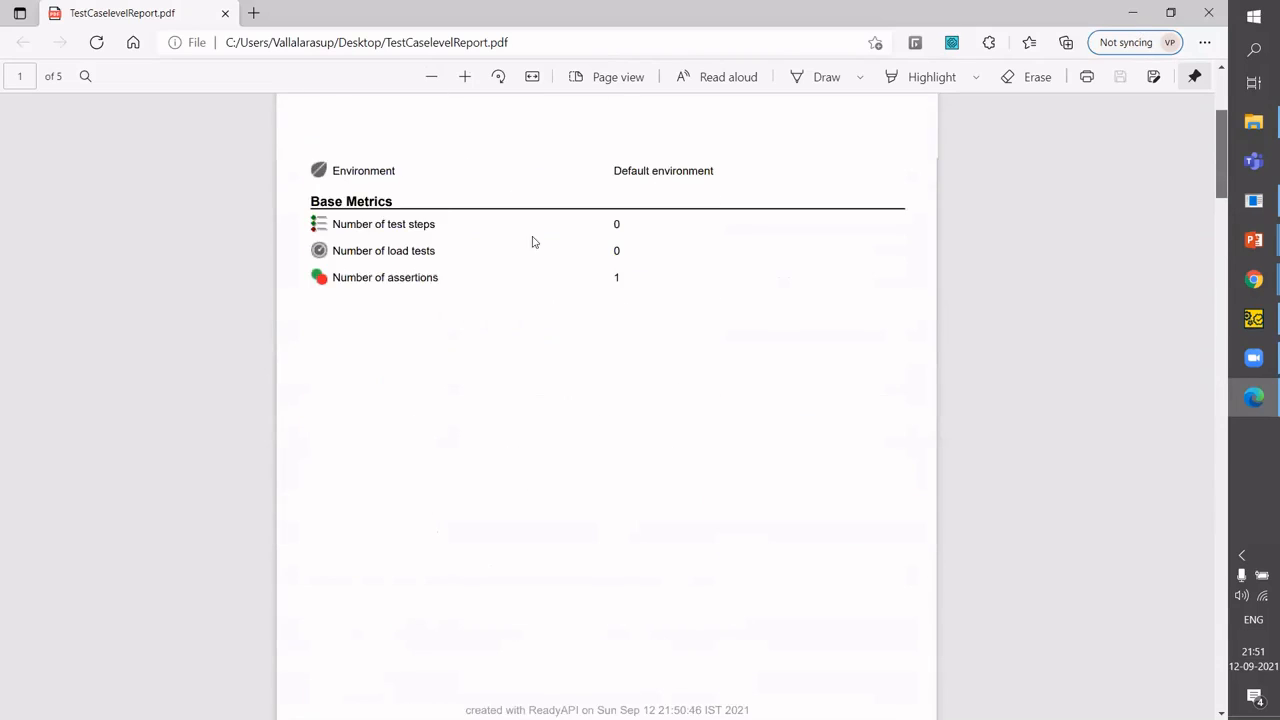
scroll(531, 240, up, 3)
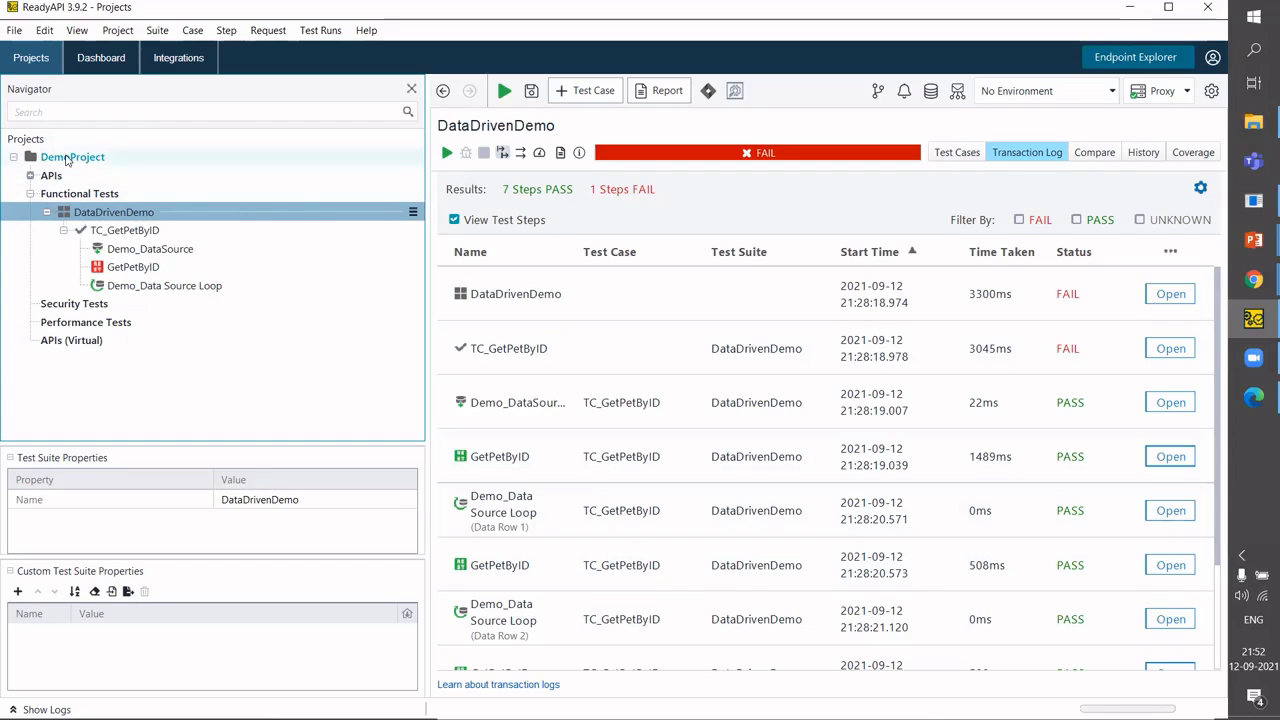
View the DemoProject overview and the Dashboard's test case and test suite status charts, and return to the project.
click(67, 159)
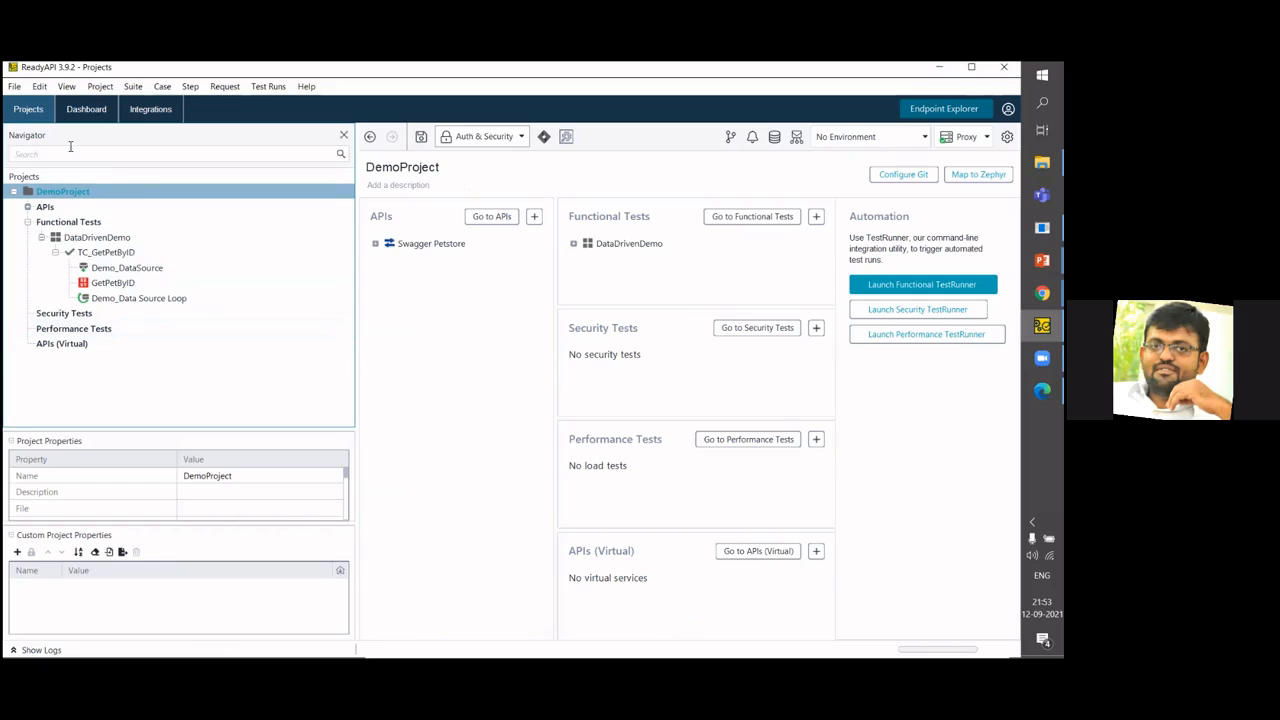
click(86, 105)
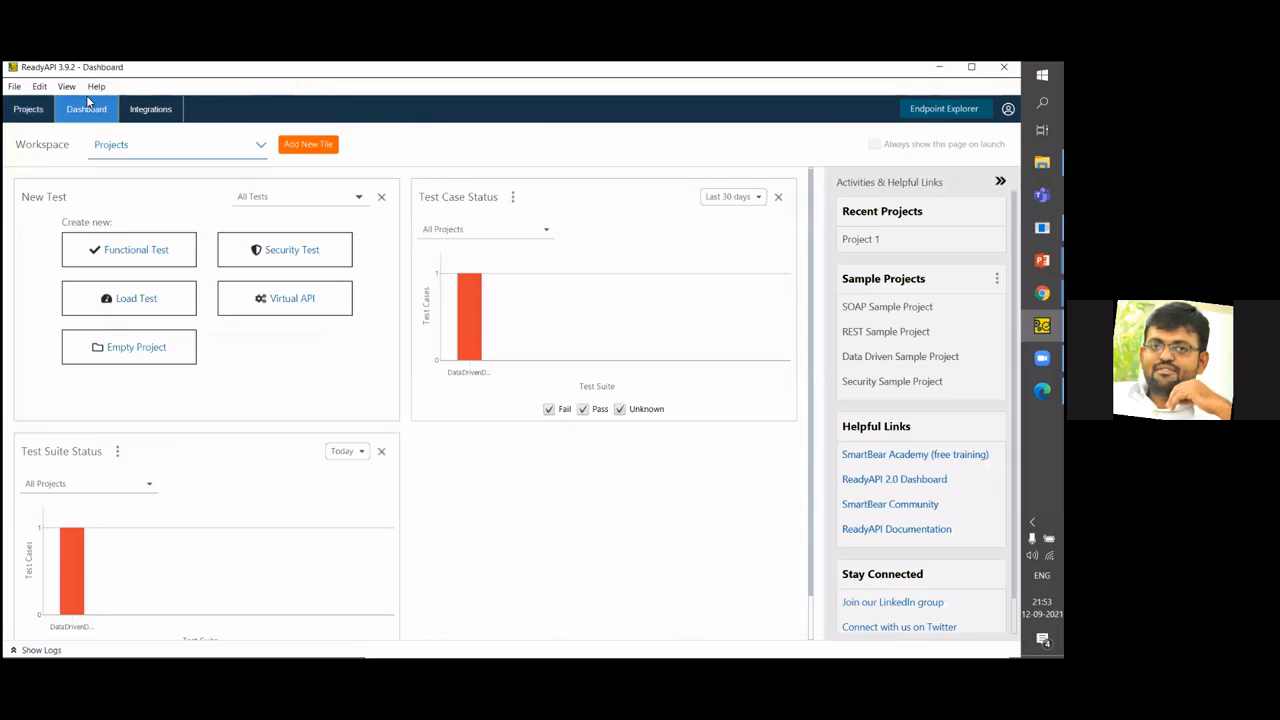
click(30, 112)
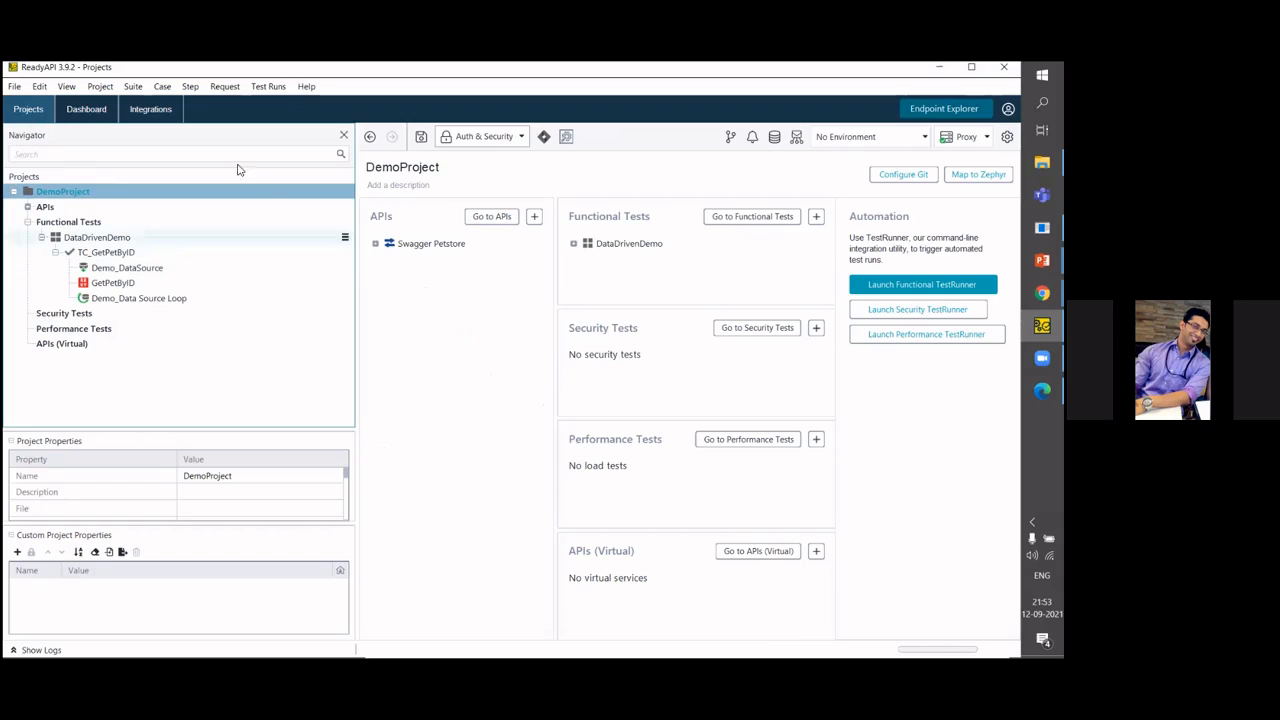
Examine the available and installed integrations, including the API management, CI/CD, SmartBear and third-party plugins.
click(162, 110)
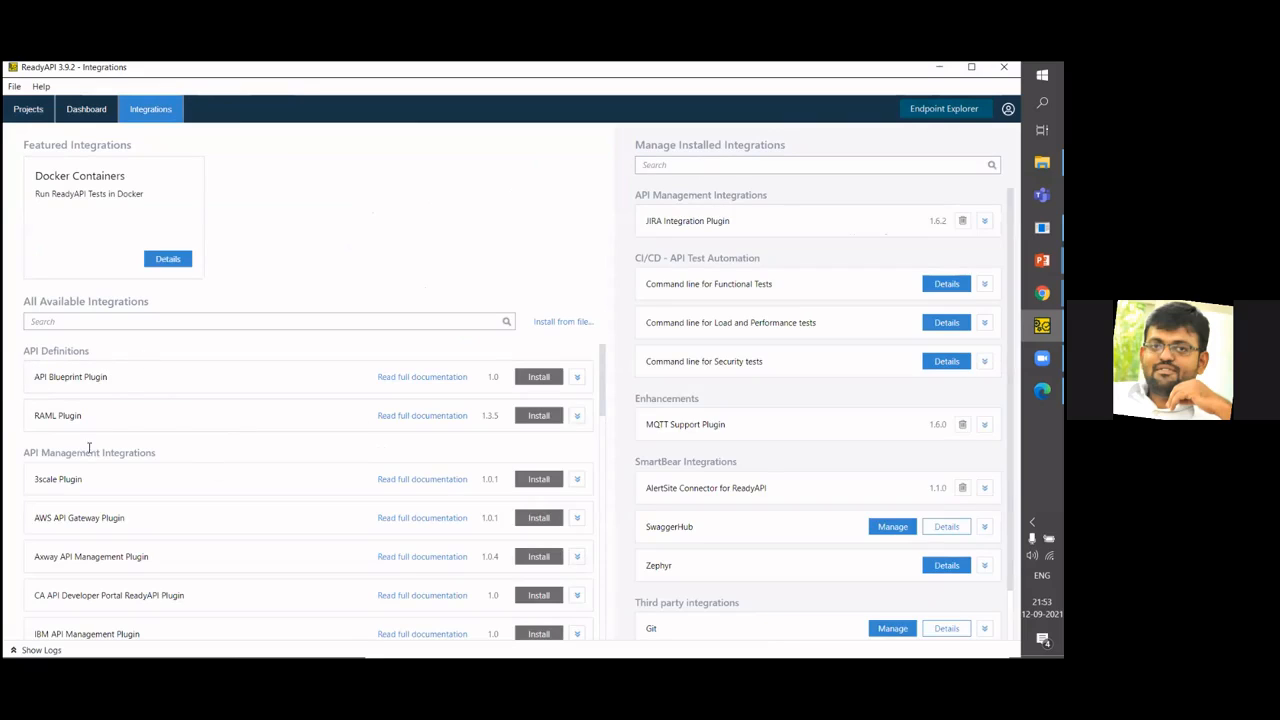
drag(603, 386, 616, 481)
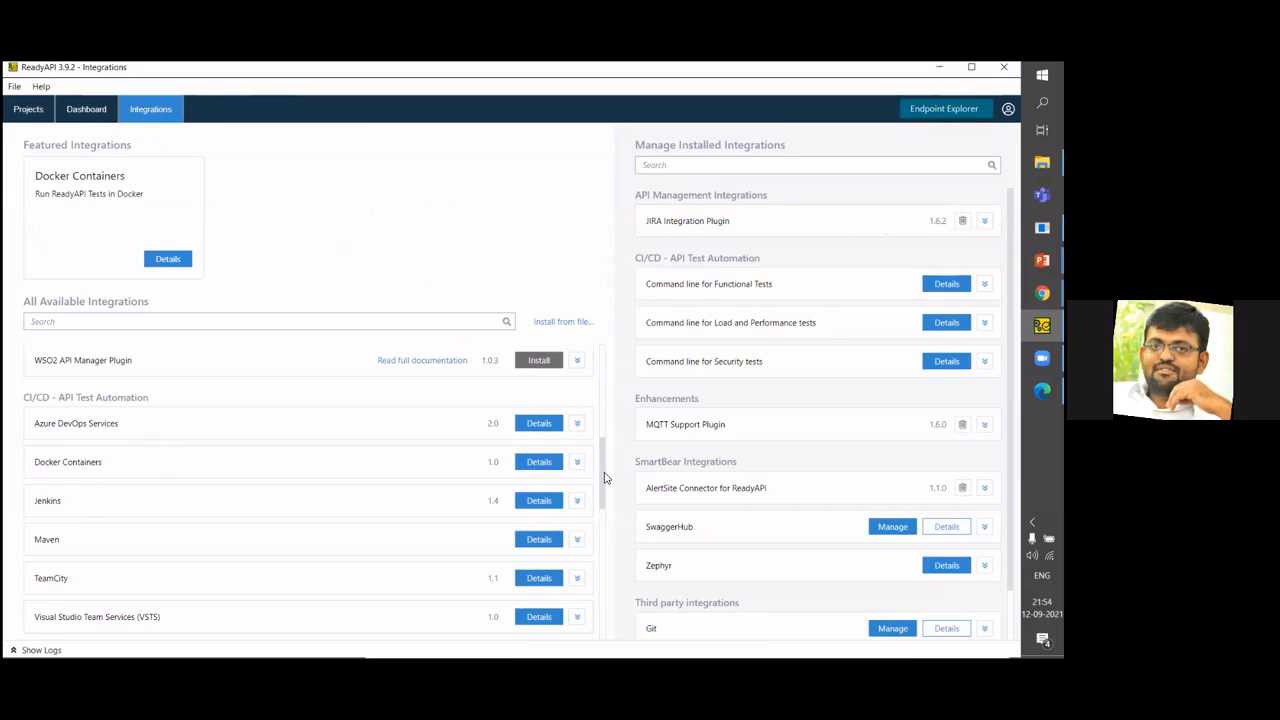
drag(603, 473, 606, 395)
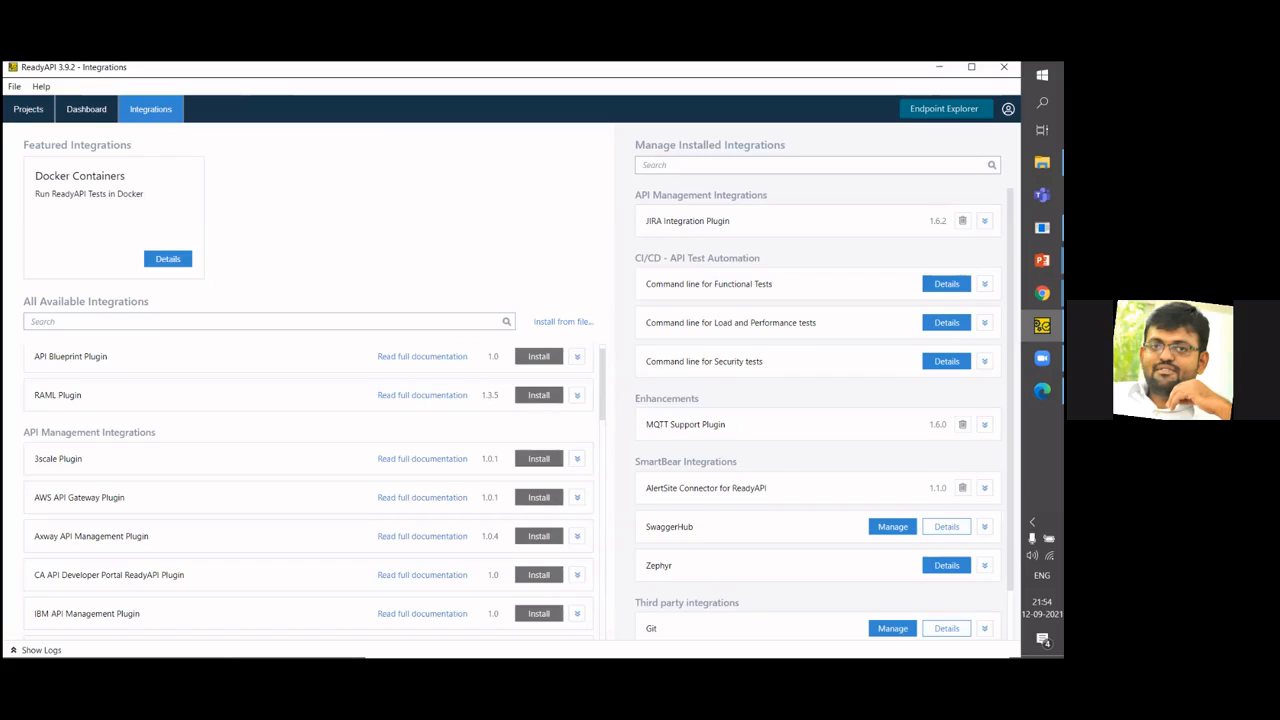
scroll(824, 413, down, 1)
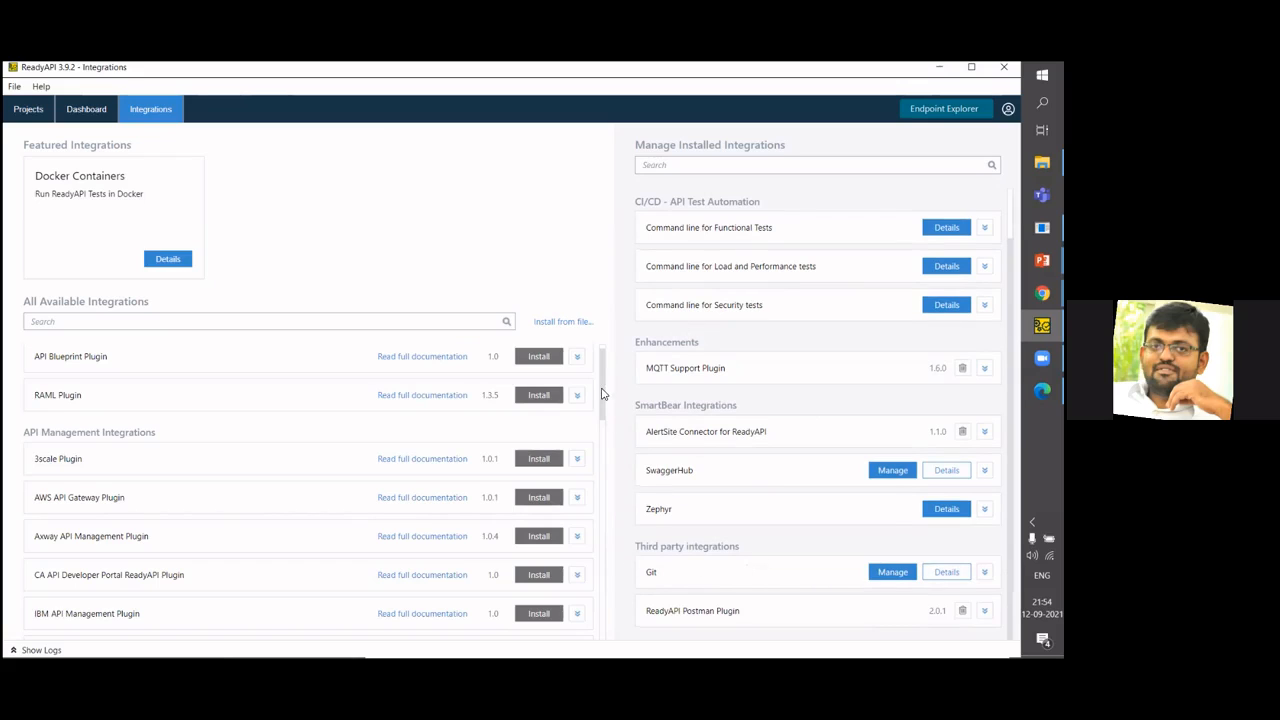
scroll(609, 540, down, 6)
scroll(612, 362, down, 8)
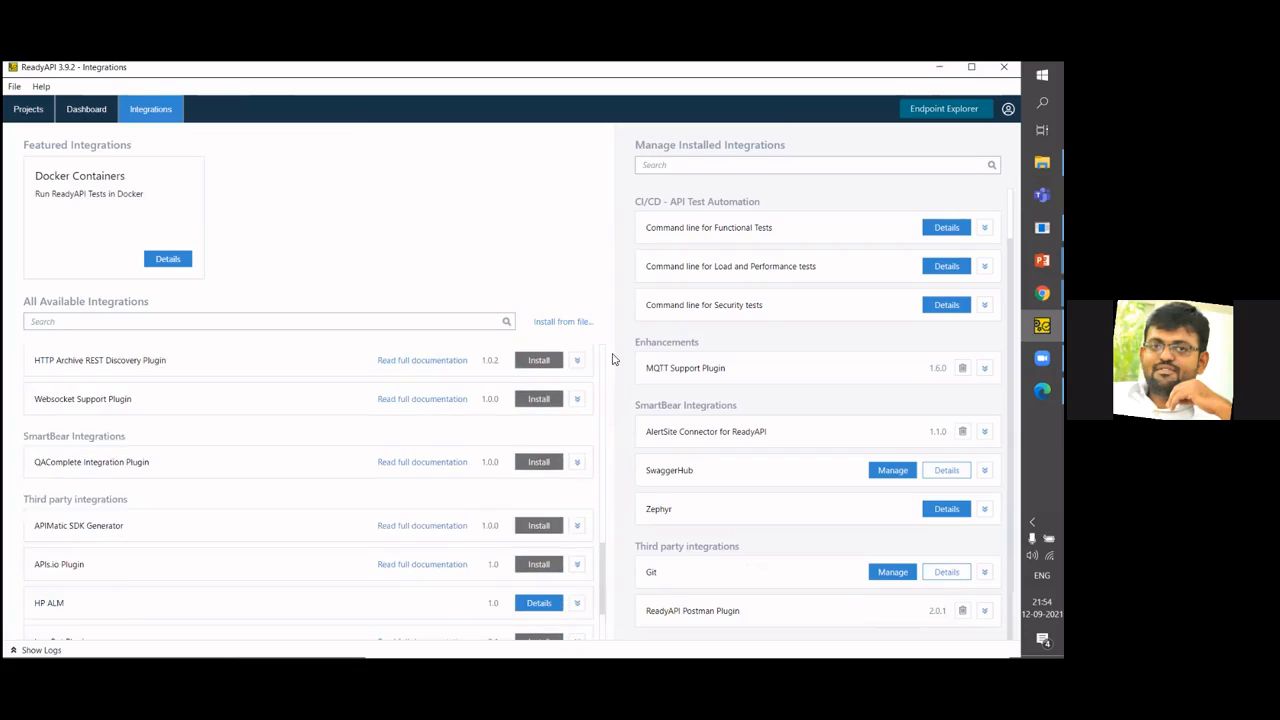
scroll(562, 340, up, 5)
scroll(557, 330, up, 5)
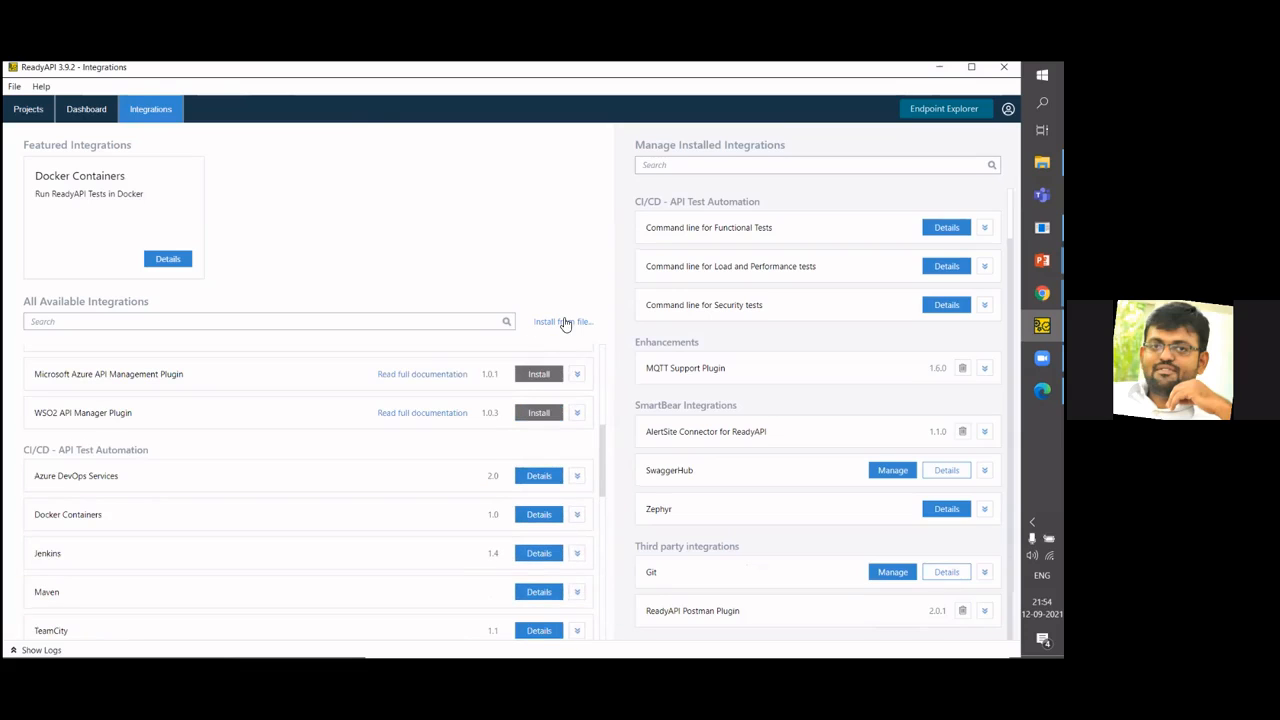
scroll(565, 323, up, 5)
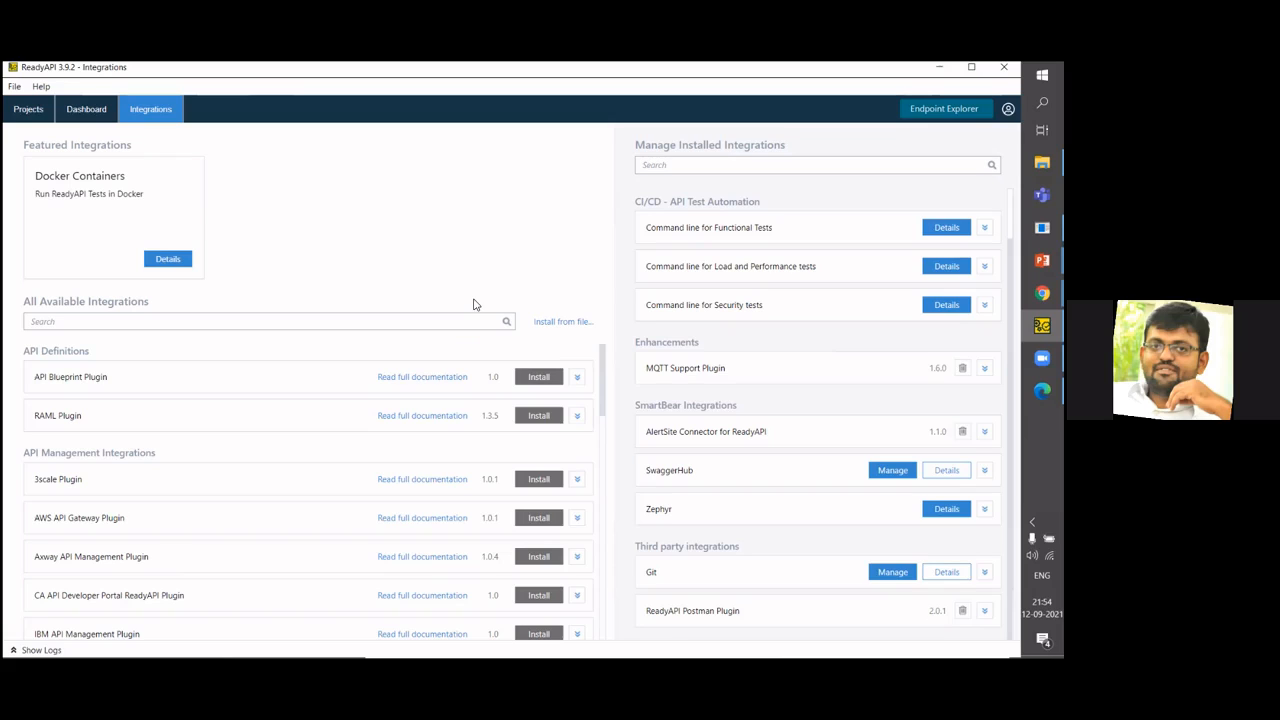
Add a Groovy Script test step with the default name to the TC_GetPetByID test case and open its script editor.
click(28, 109)
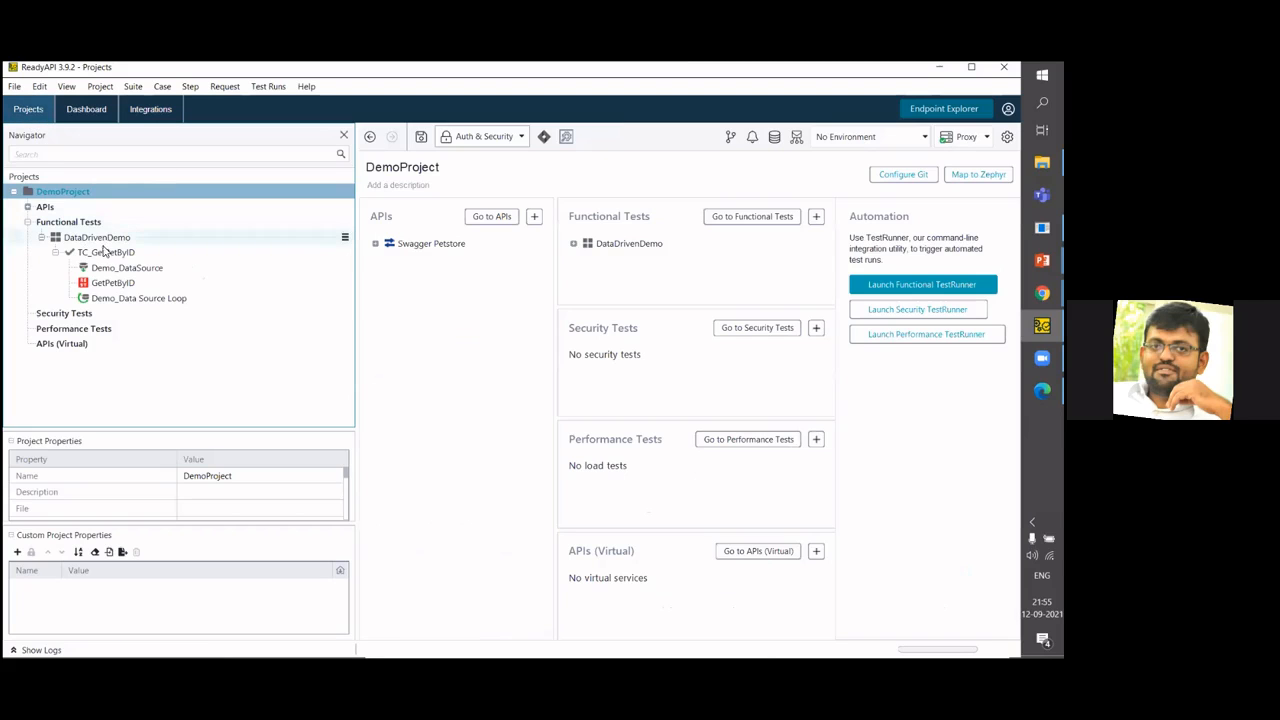
right_click(110, 254)
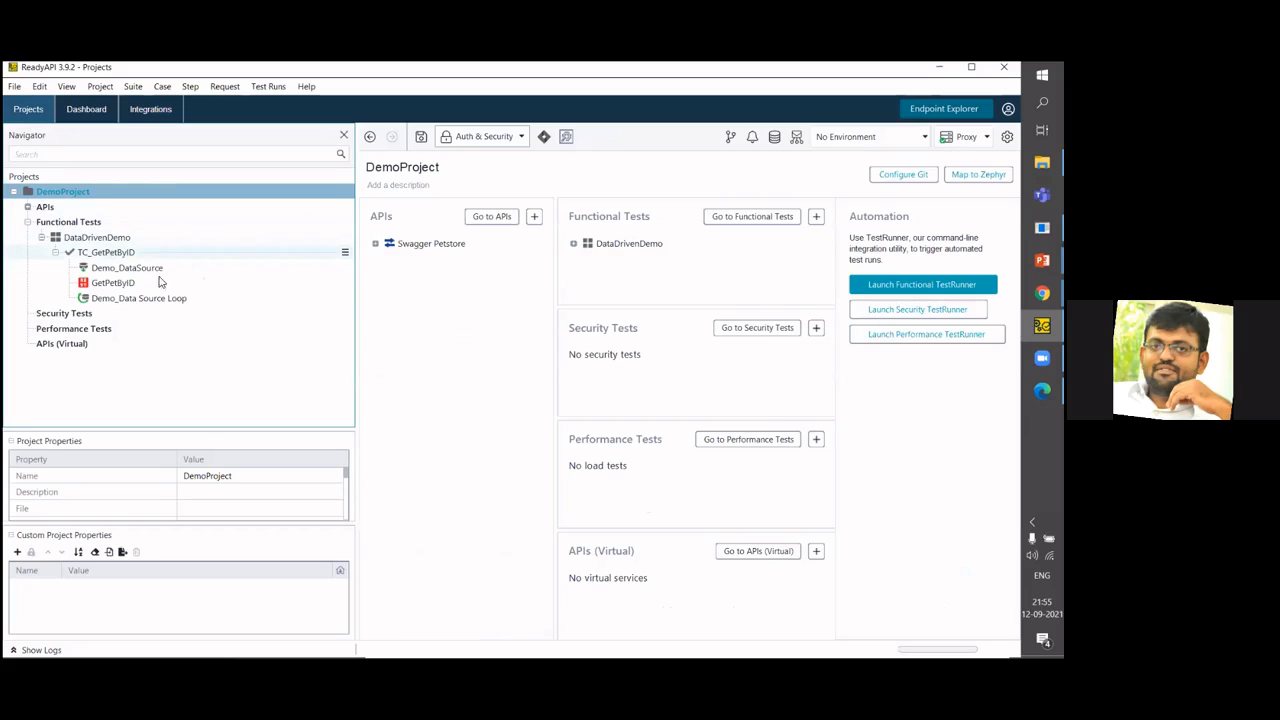
key(Down)
key(Down)
key(Down)
key(Down)
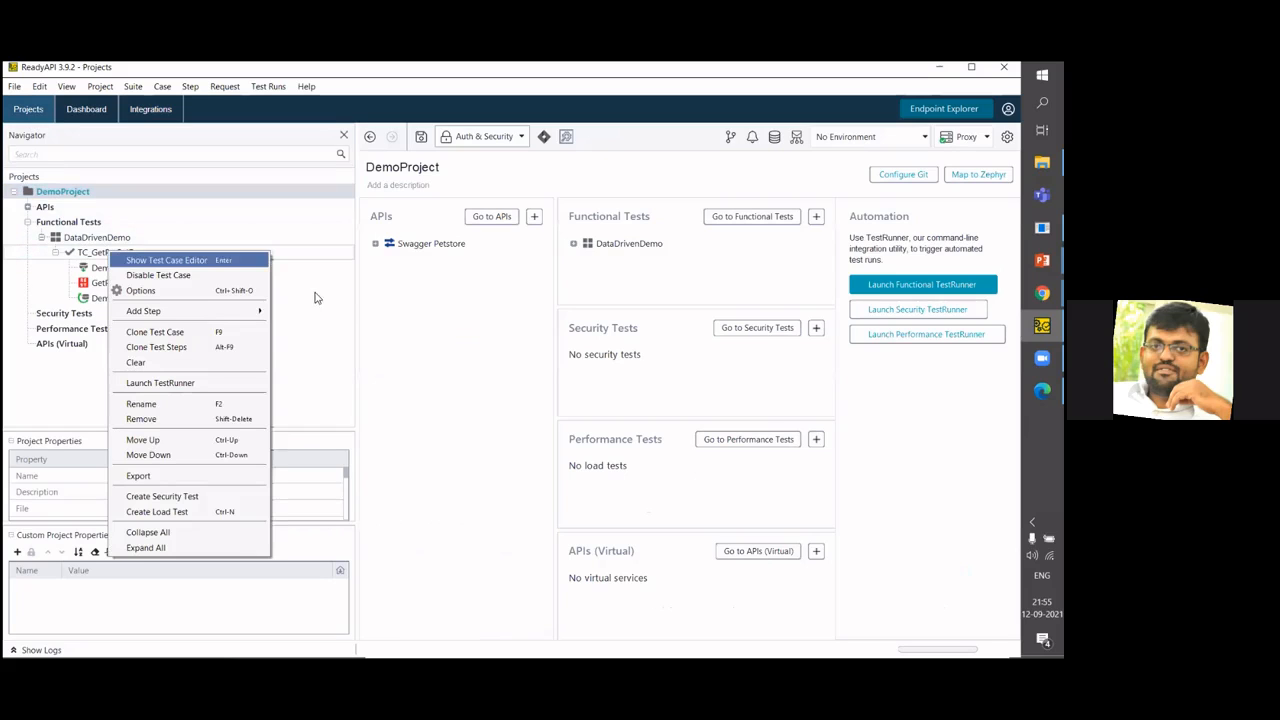
mouse_move(144, 311)
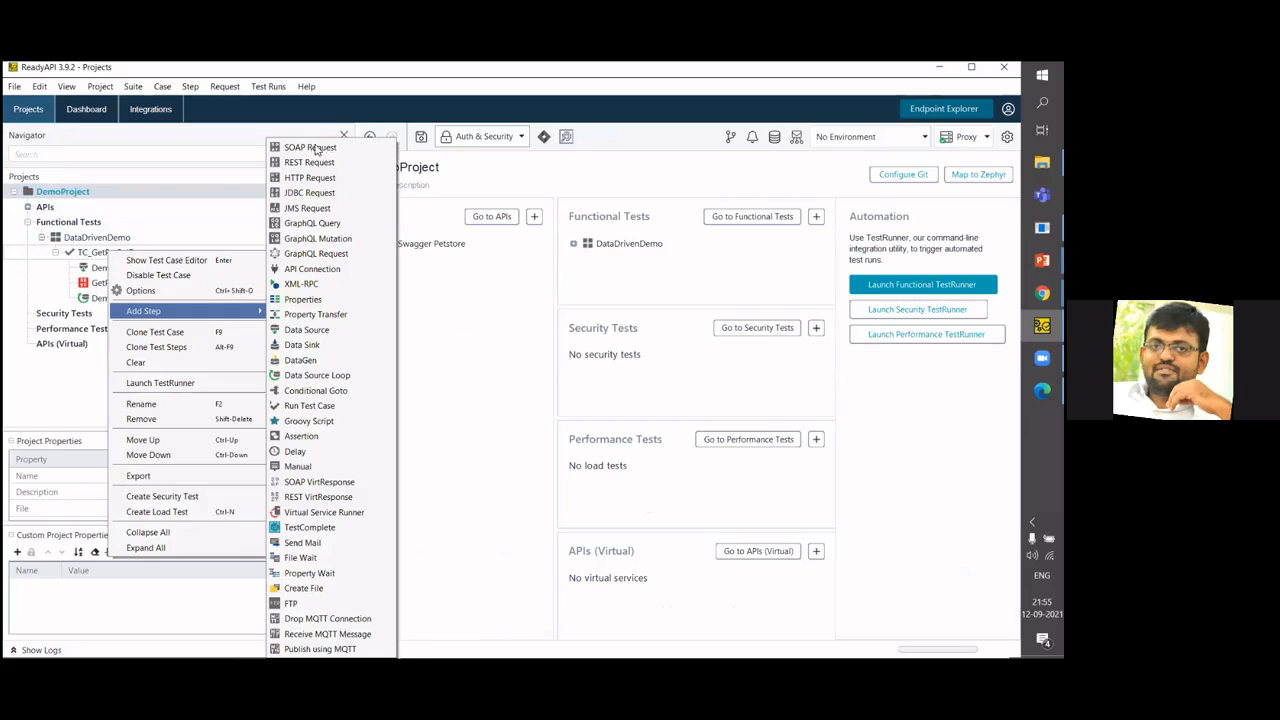
key(Up)
key(Up)
key(Up)
key(Up)
key(Up)
key(Up)
key(Up)
key(Up)
key(Up)
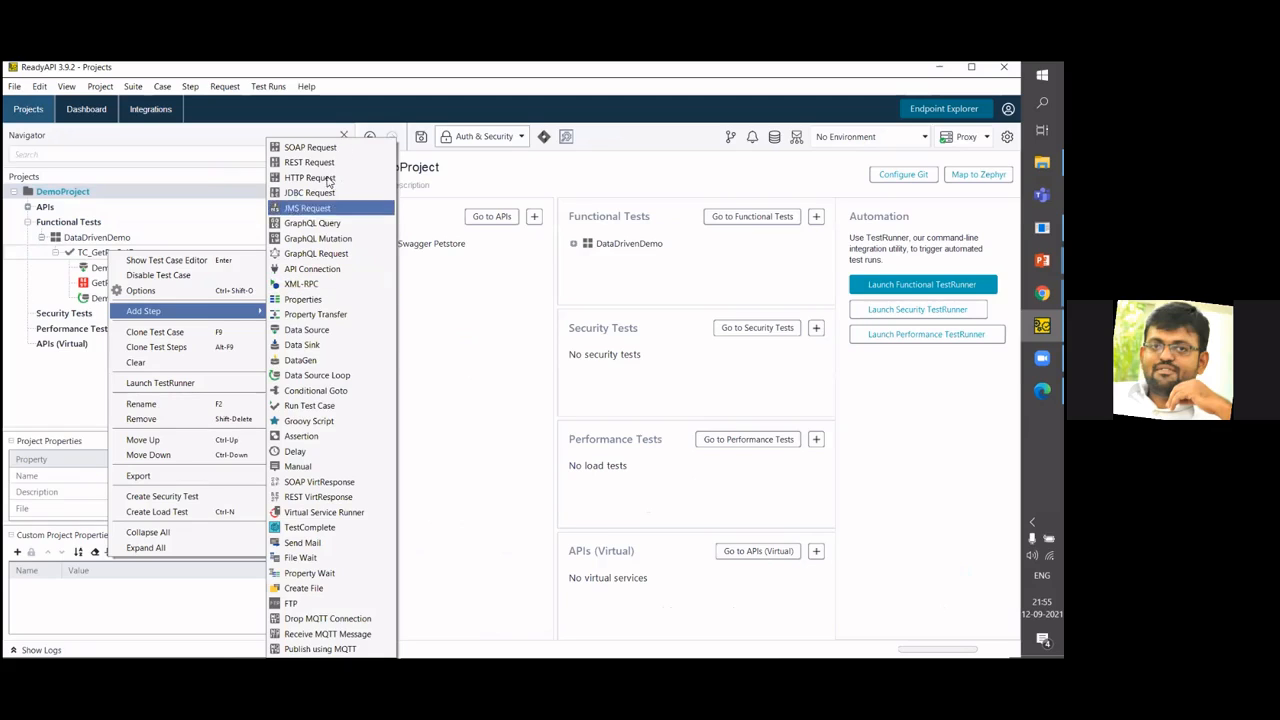
key(Down)
key(Down)
key(Down)
key(Down)
key(Down)
key(Down)
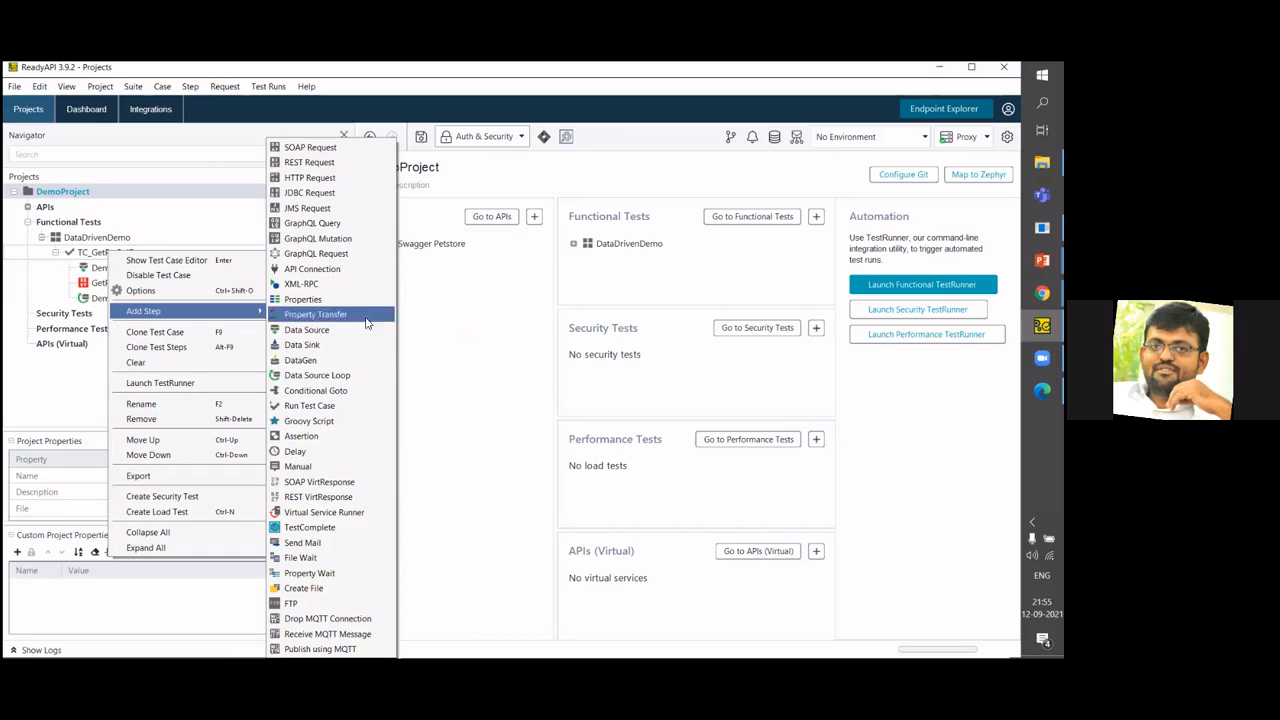
click(363, 428)
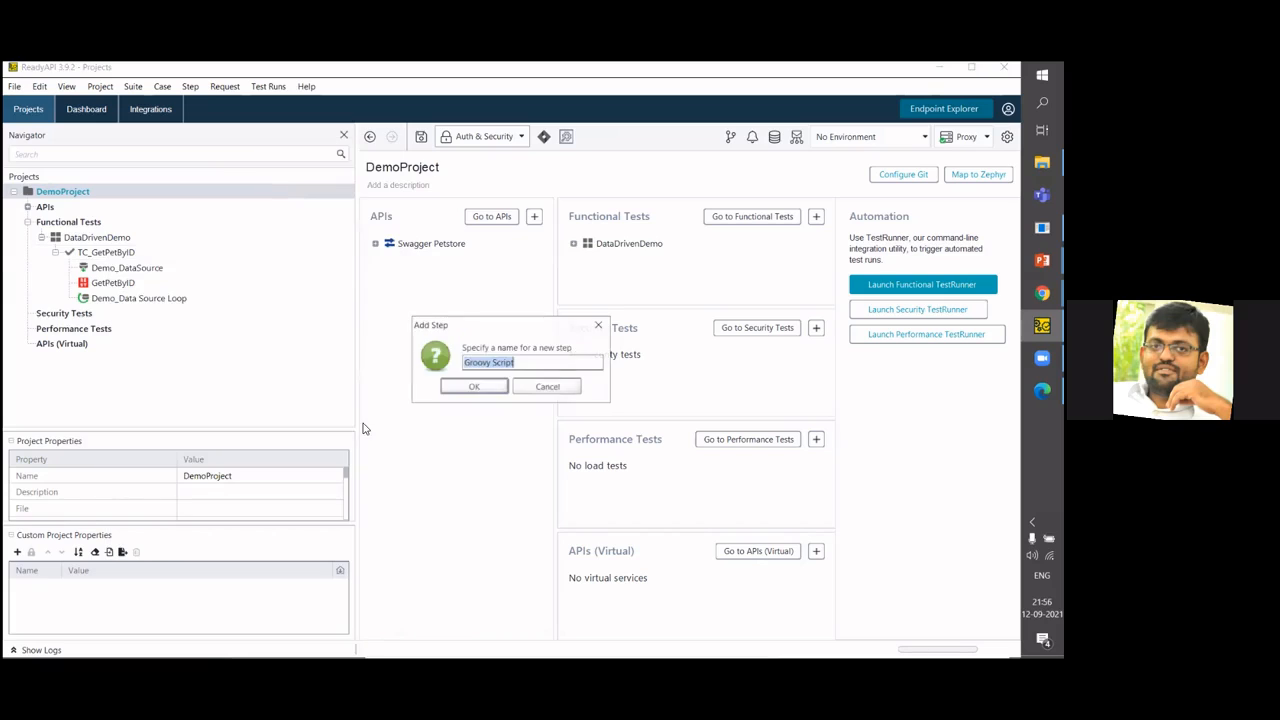
click(474, 386)
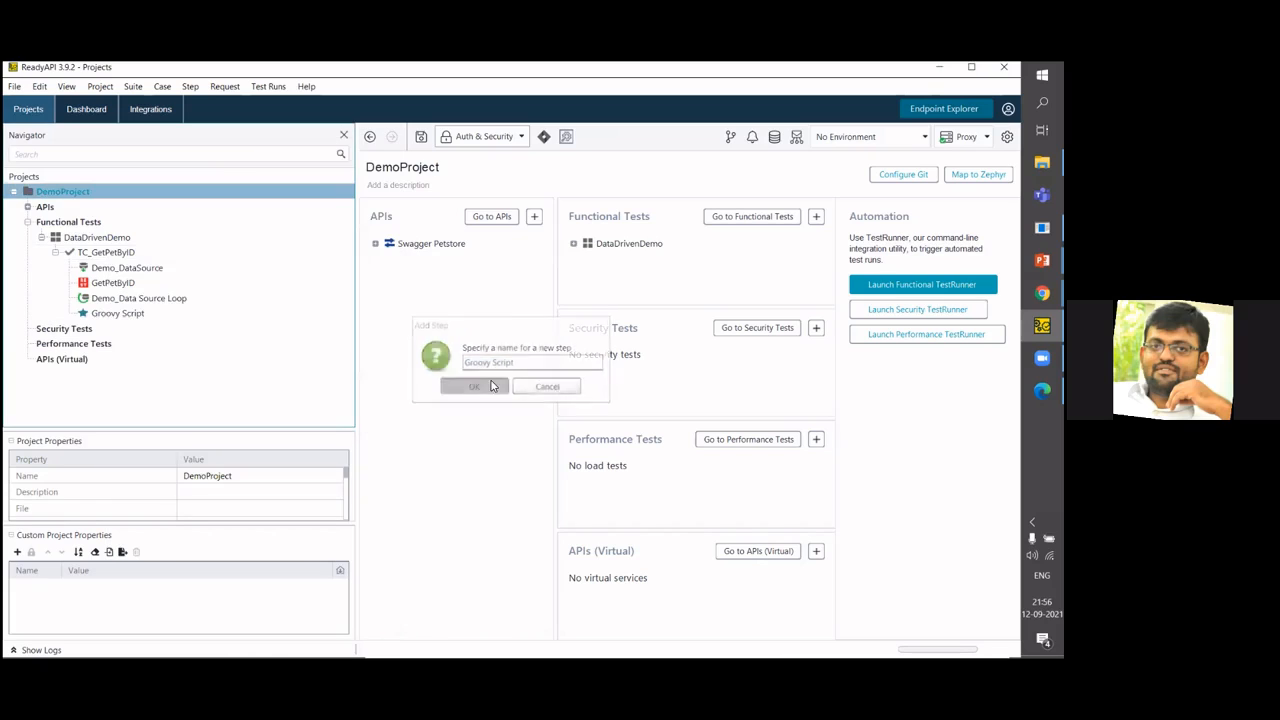
click(126, 326)
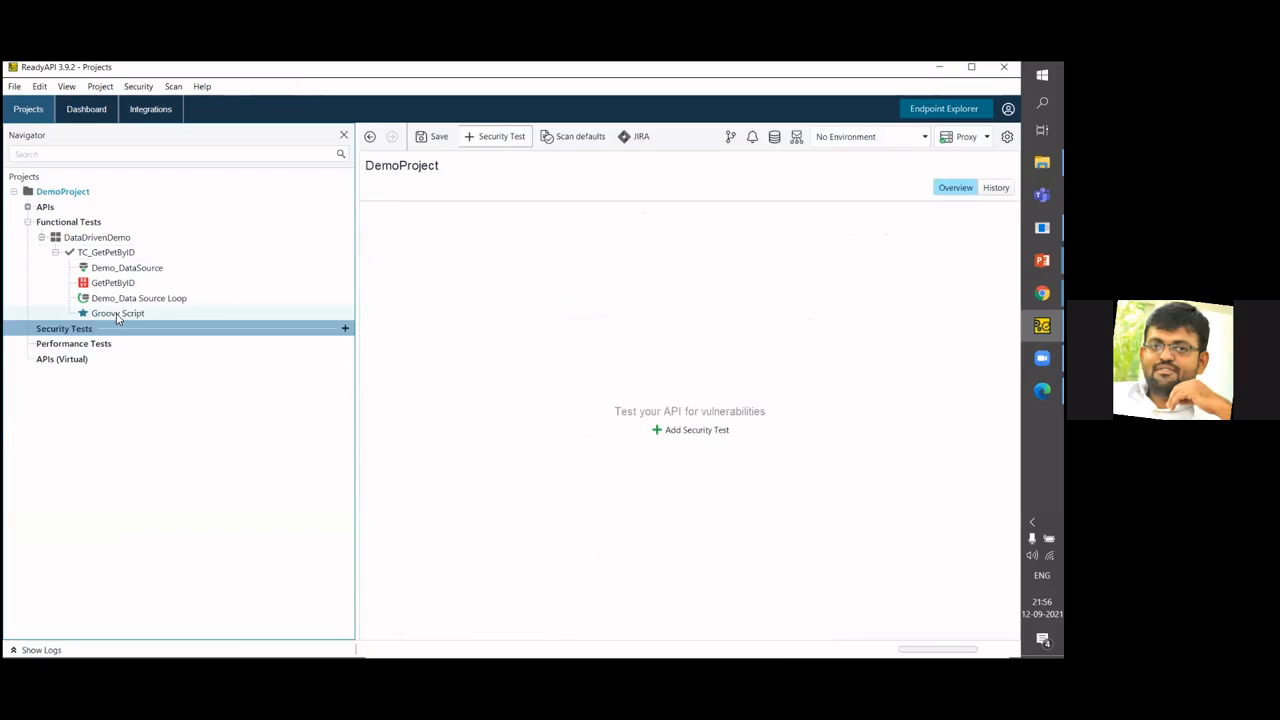
click(118, 313)
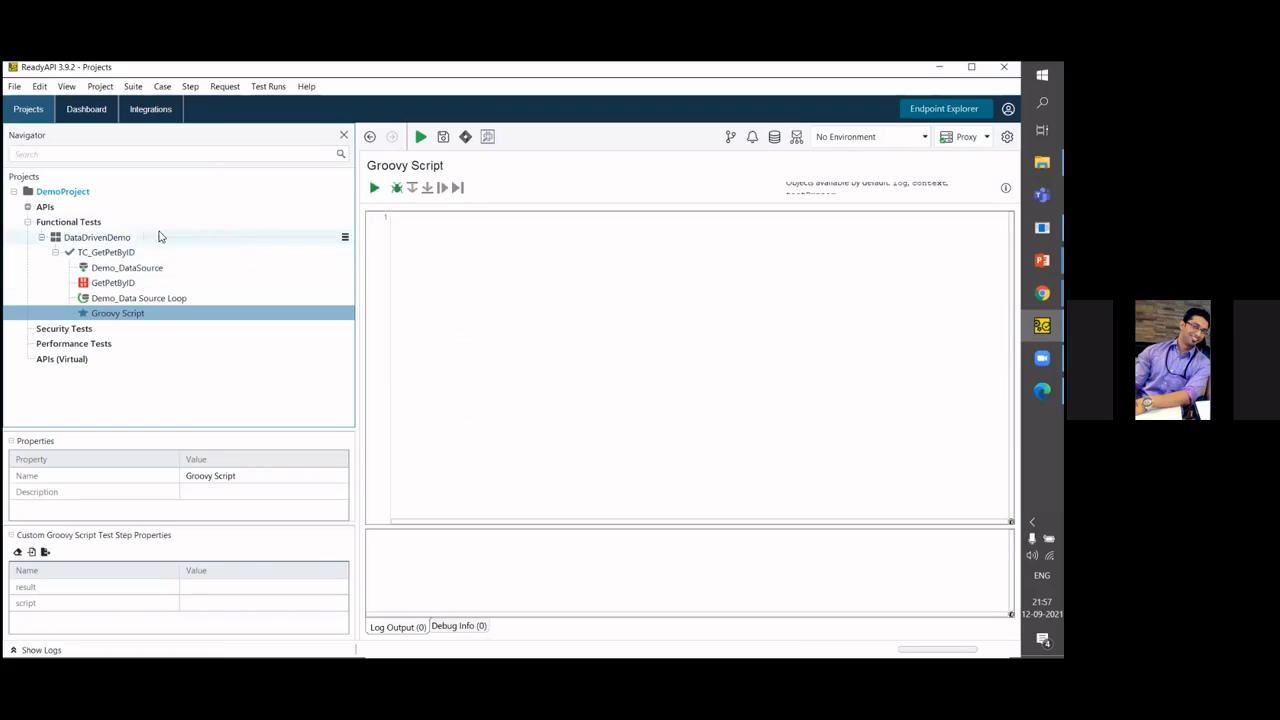
Review the report types and options offered for the DataDrivenDemo suite, closing the dialog without creating a report.
click(133, 239)
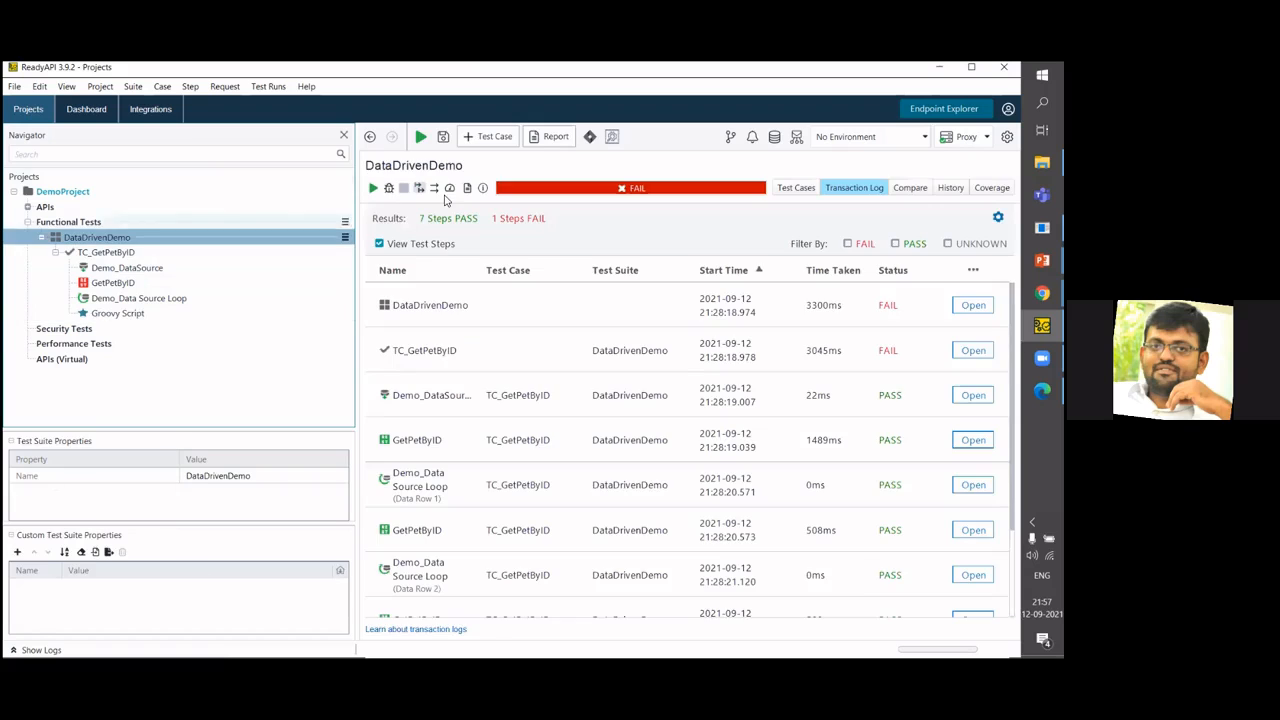
click(537, 140)
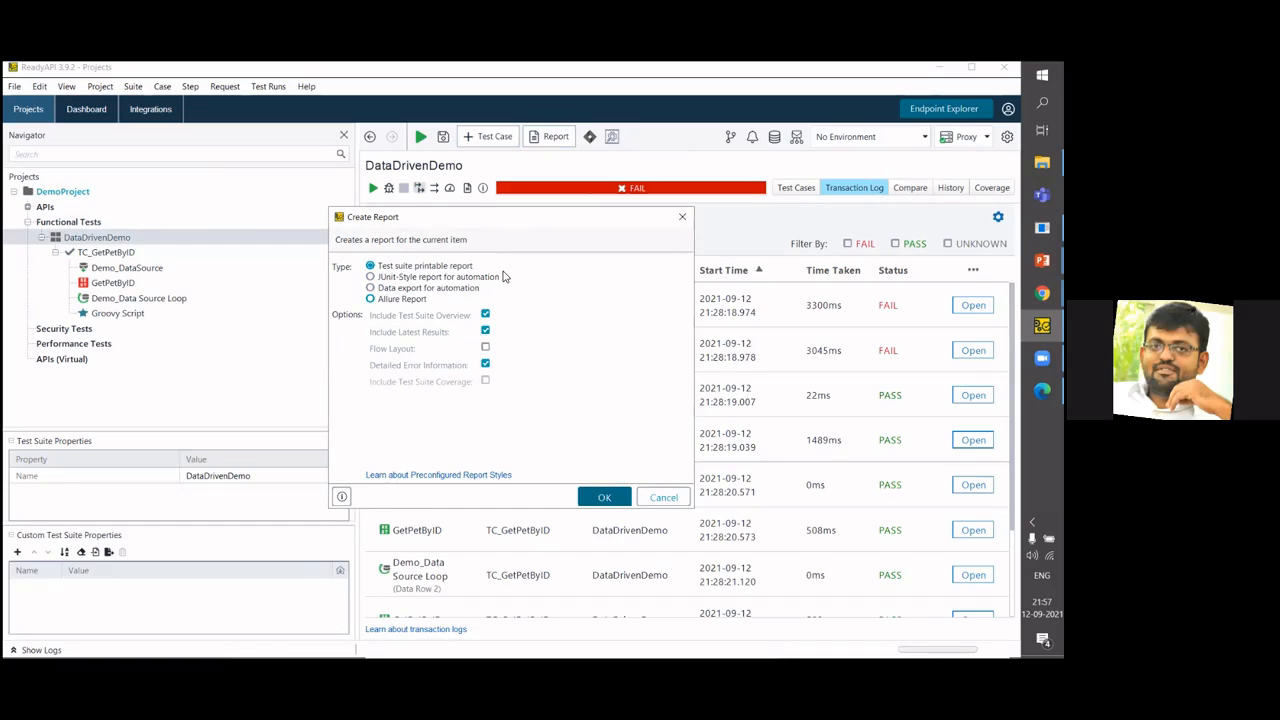
click(605, 499)
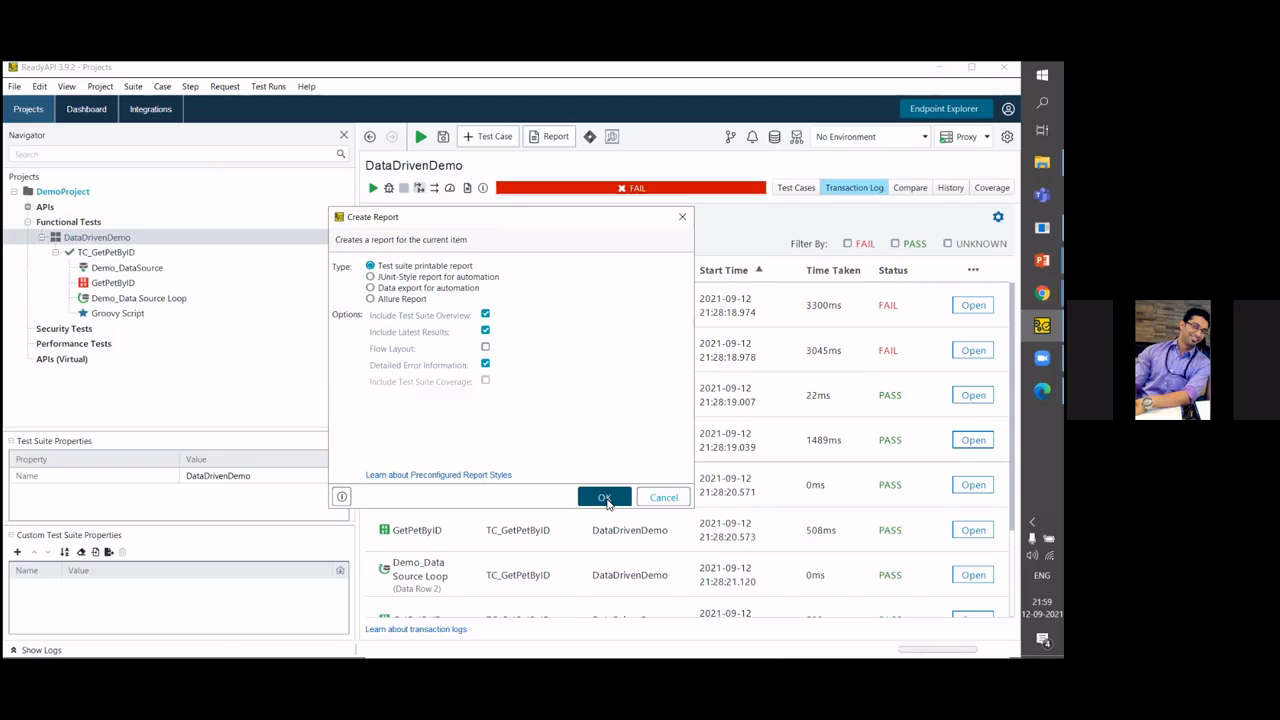
click(665, 498)
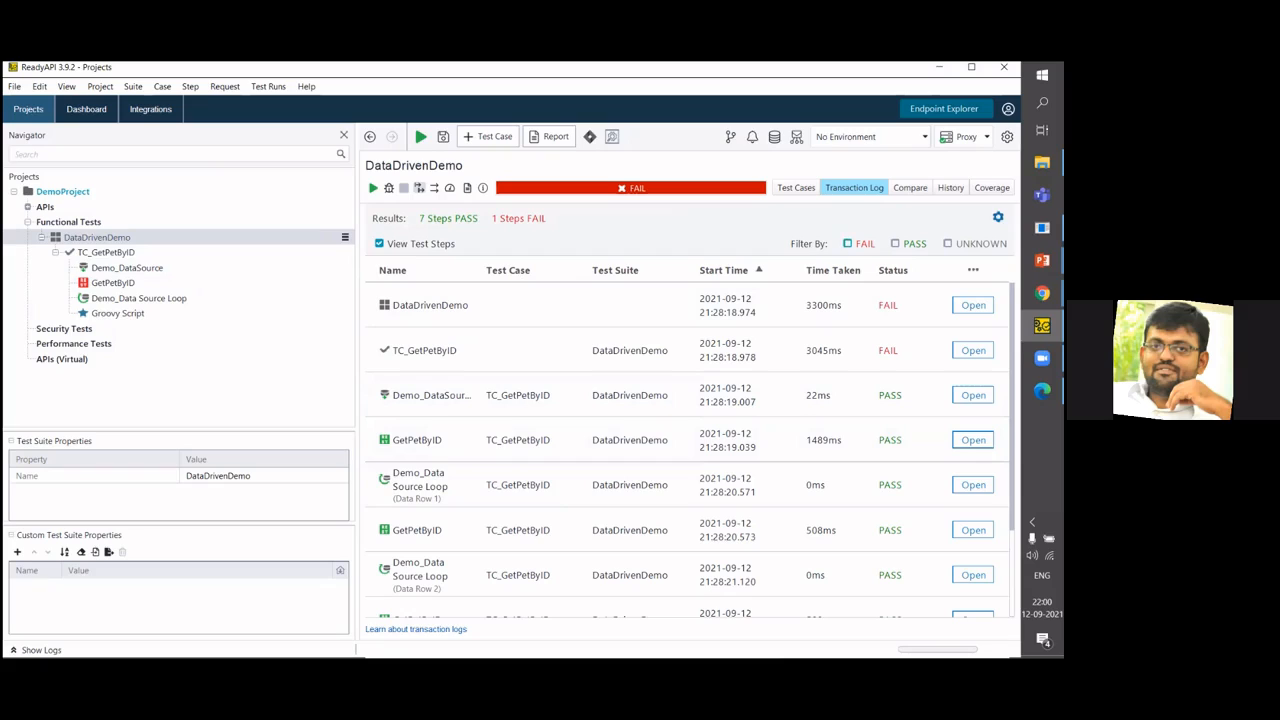
Switch to the running PowerPoint slide show of the ReadyAPI presentation.
mouse_move(1042, 261)
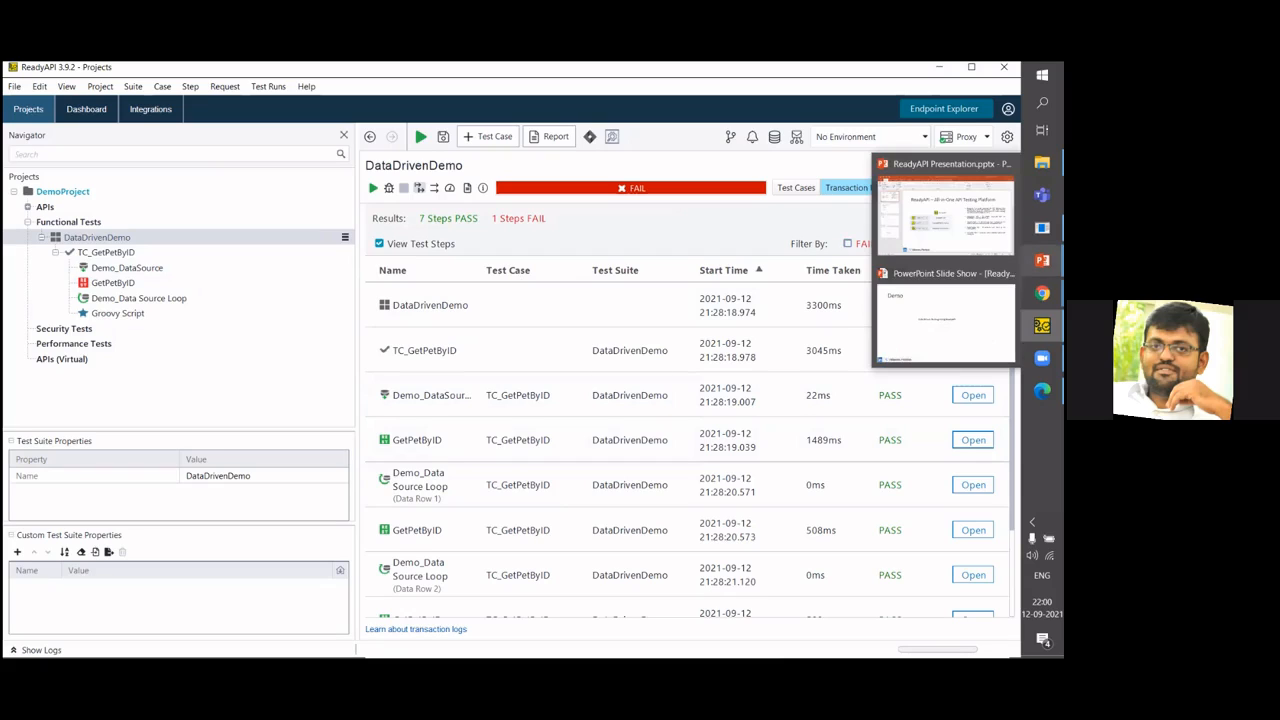
click(944, 320)
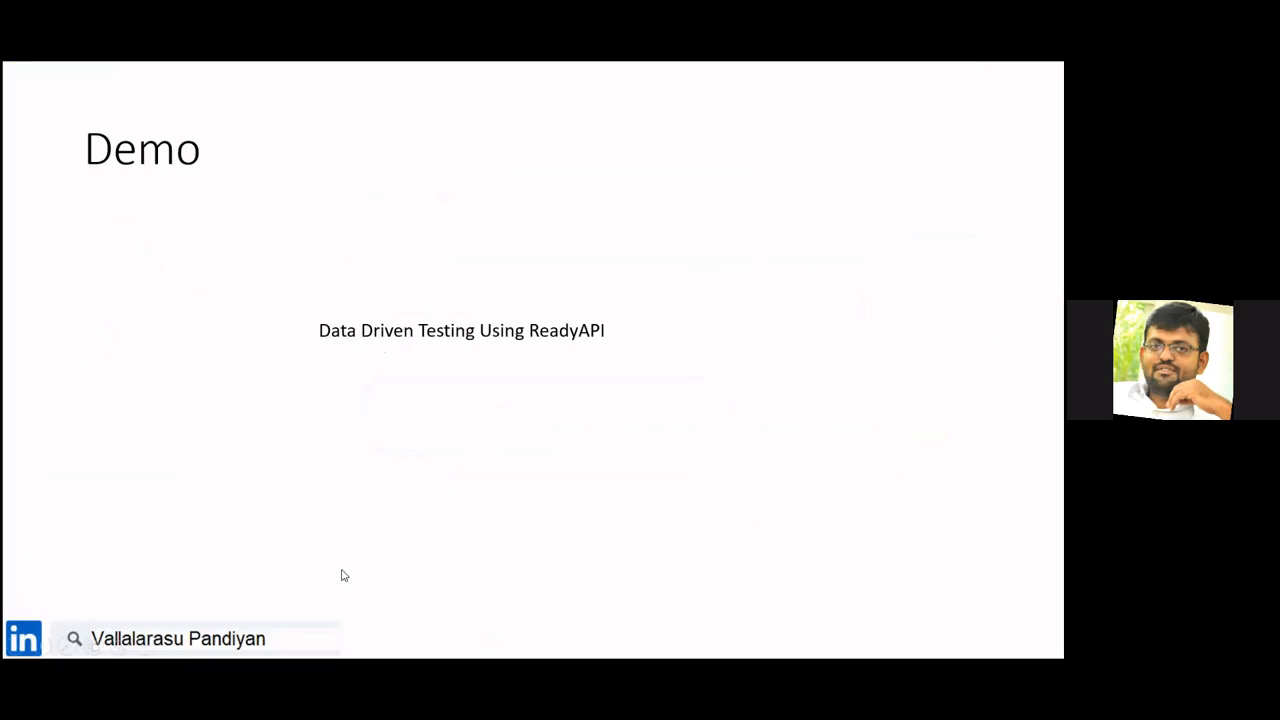